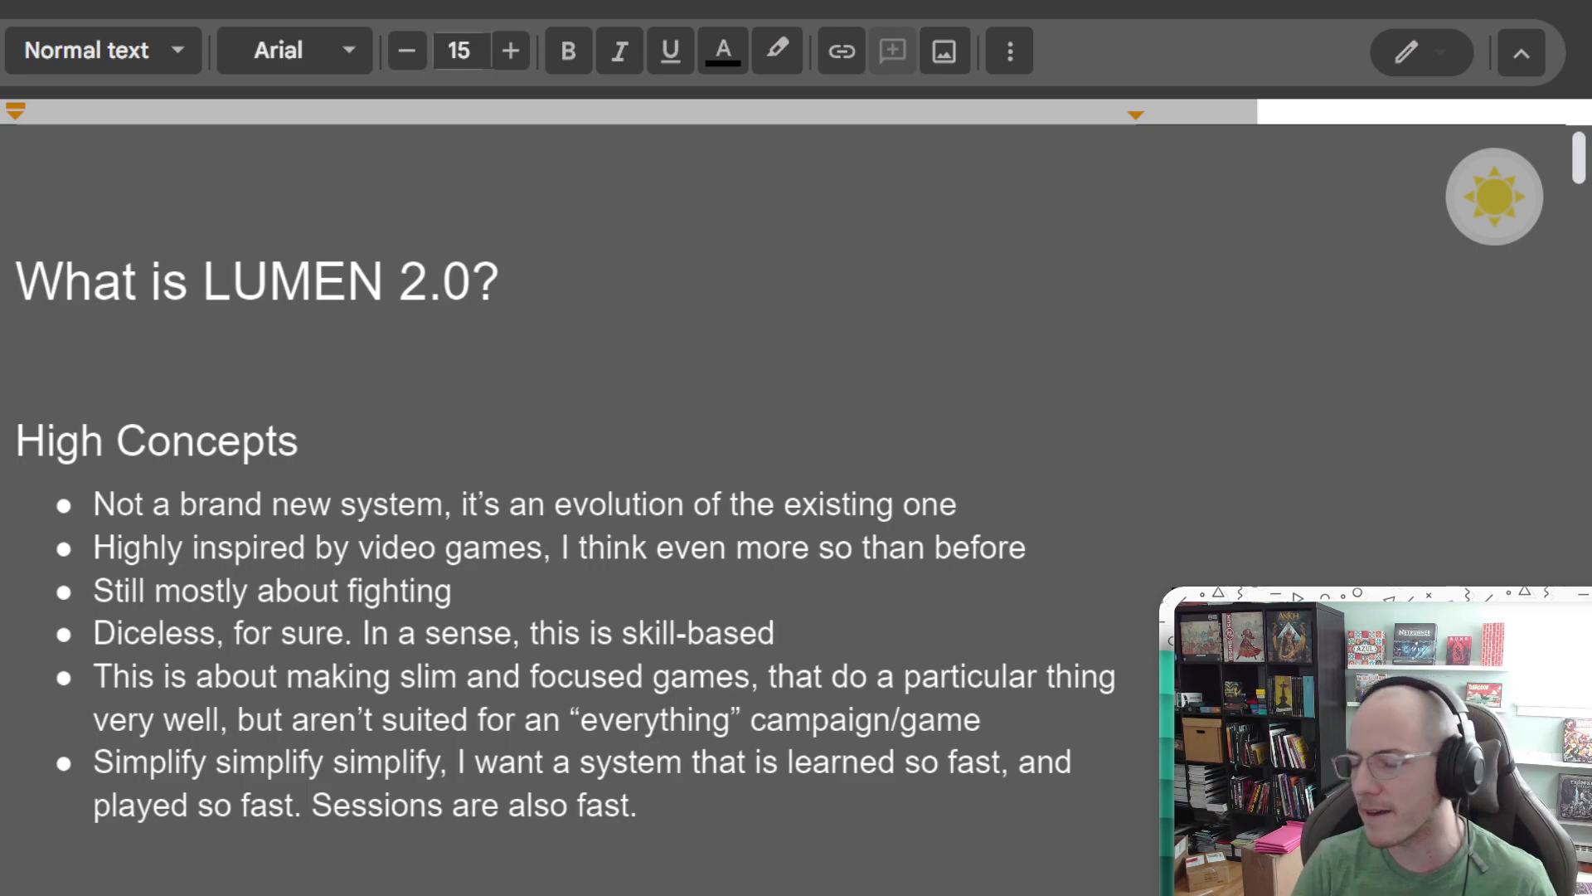
Review the LUMEN 2.0 notes from High Concepts through Characters and Drops to the Enemies & Combat section
click(93, 633)
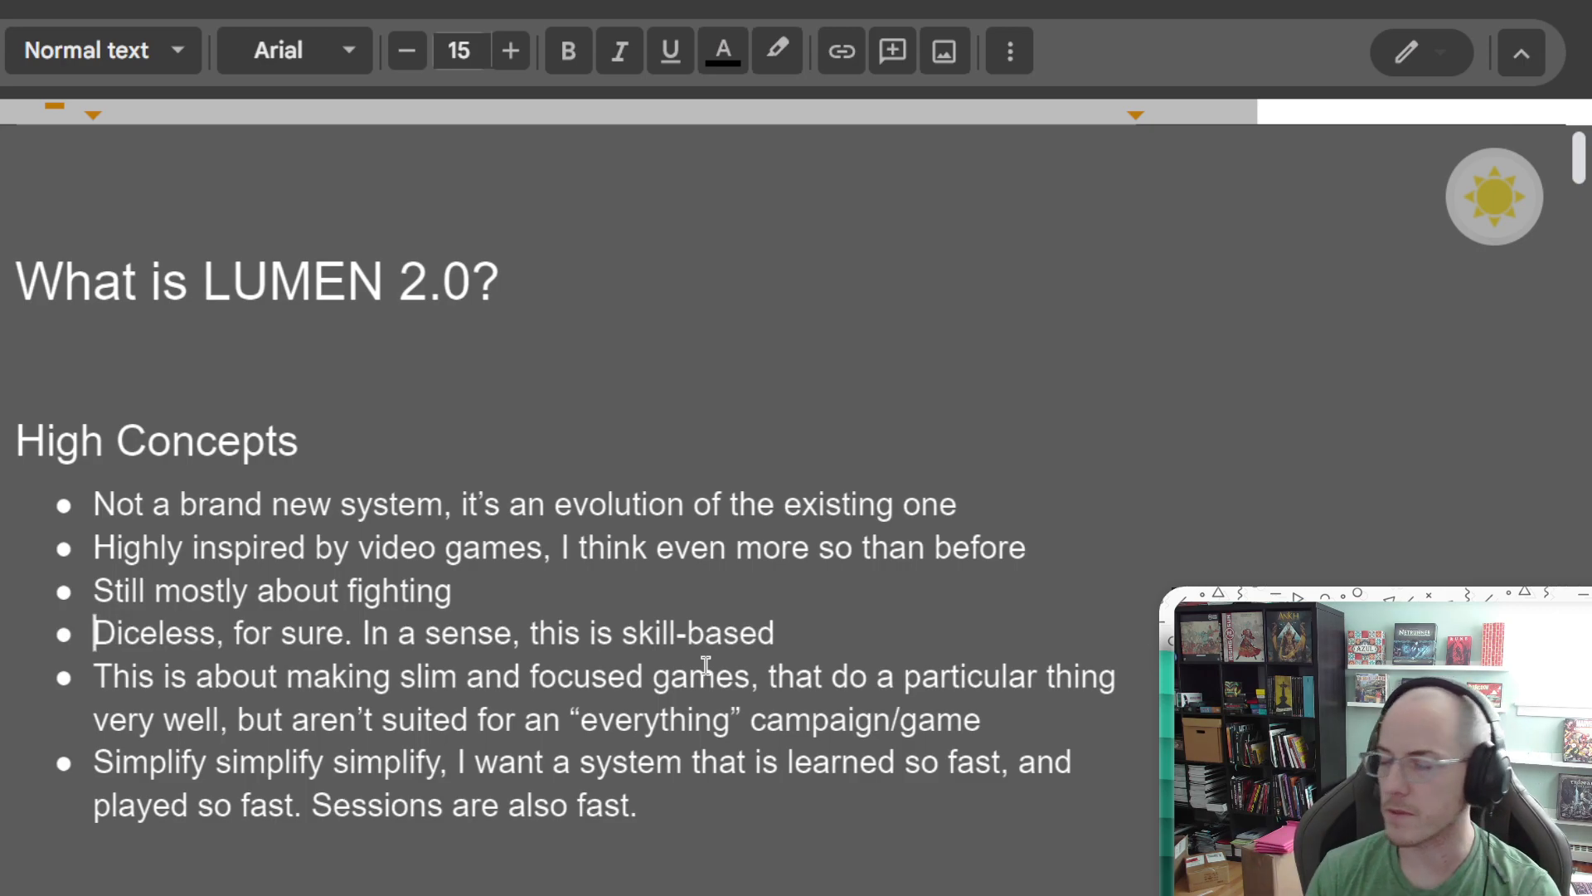
scroll(157, 551, down, 12)
scroll(204, 549, down, 12)
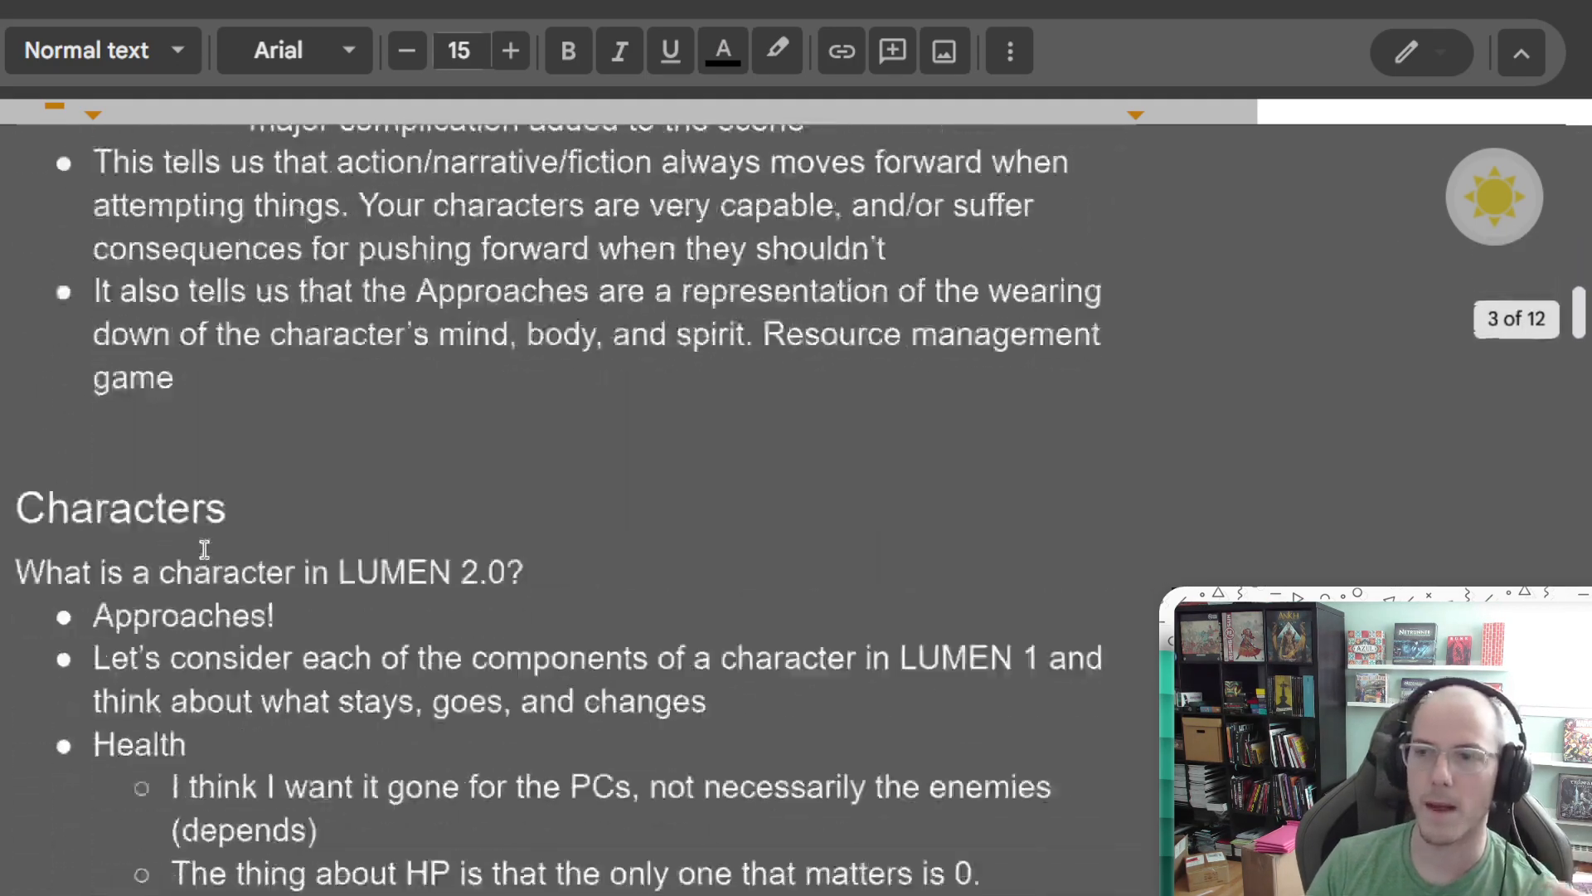
scroll(401, 579, down, 5)
scroll(379, 575, down, 20)
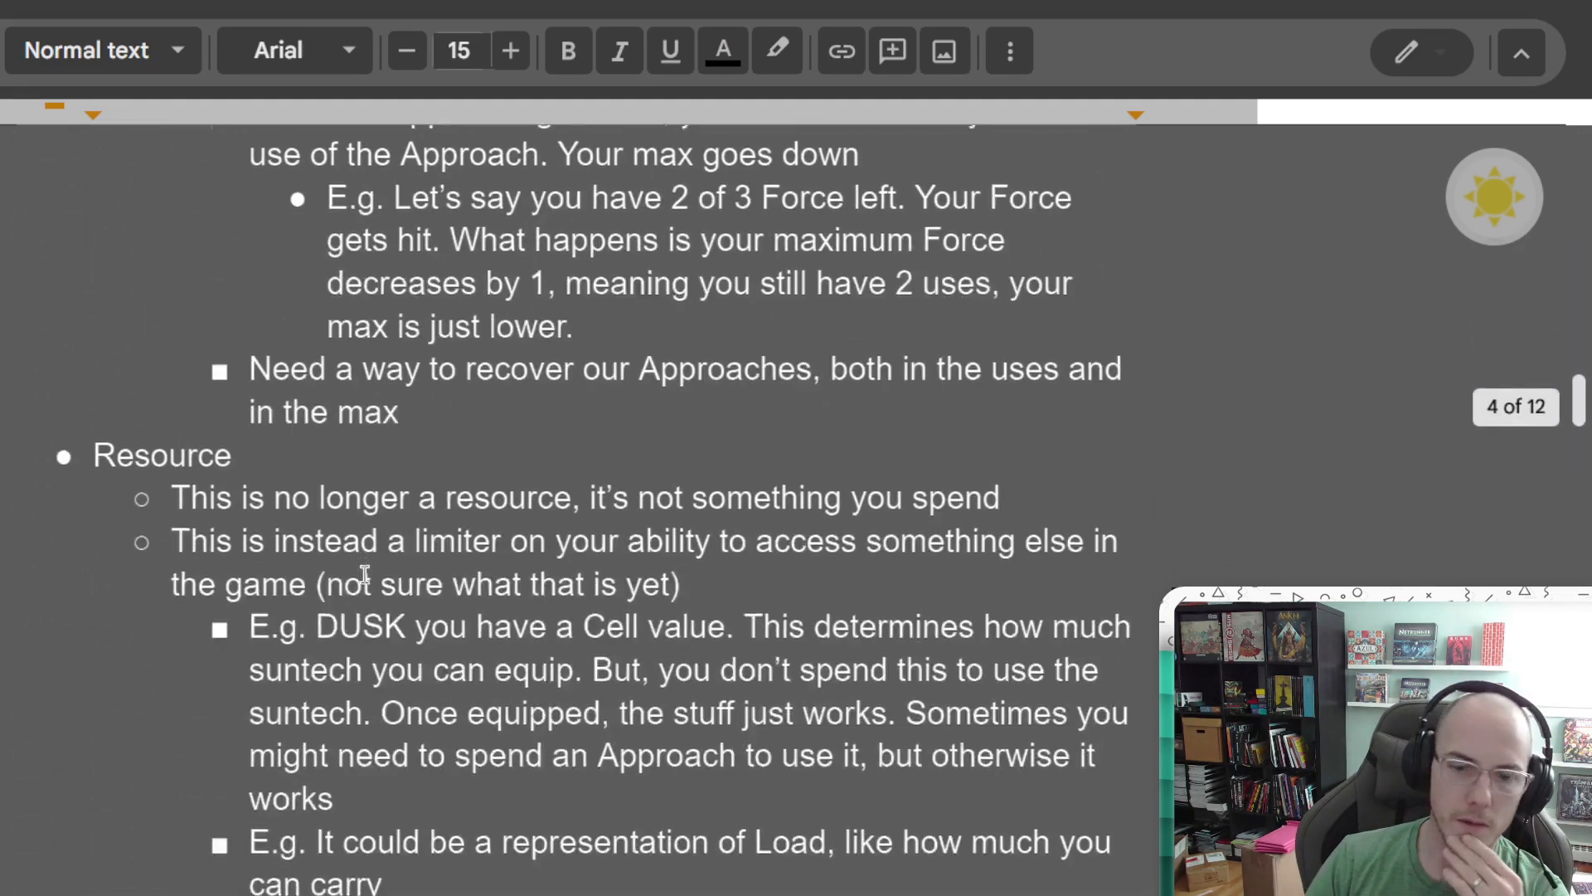
scroll(384, 556, down, 20)
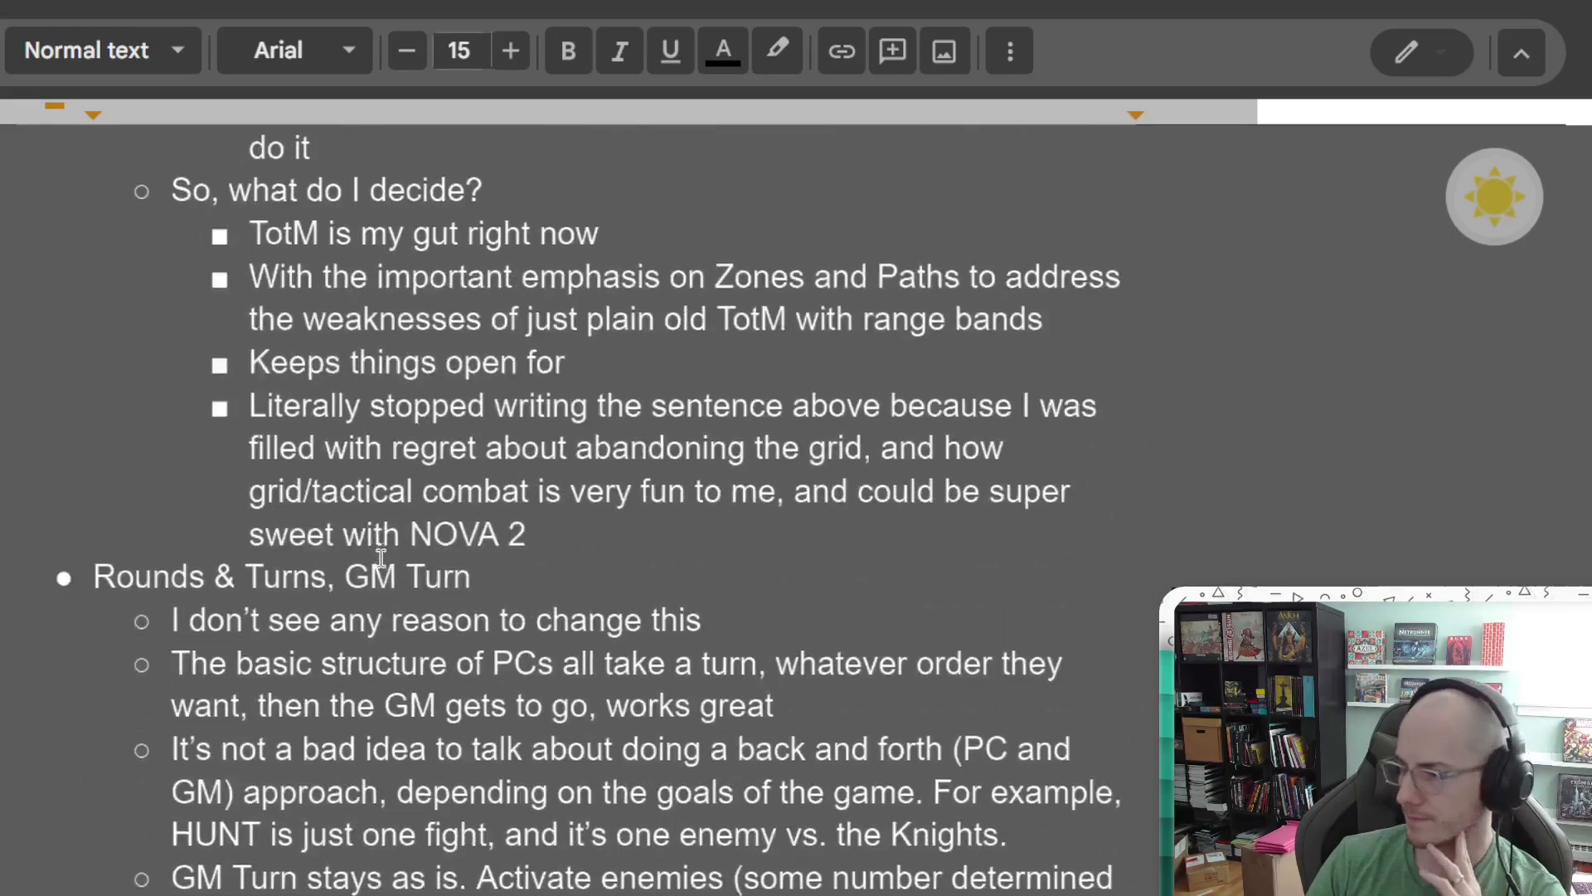
scroll(370, 569, up, 2)
scroll(370, 571, up, 4)
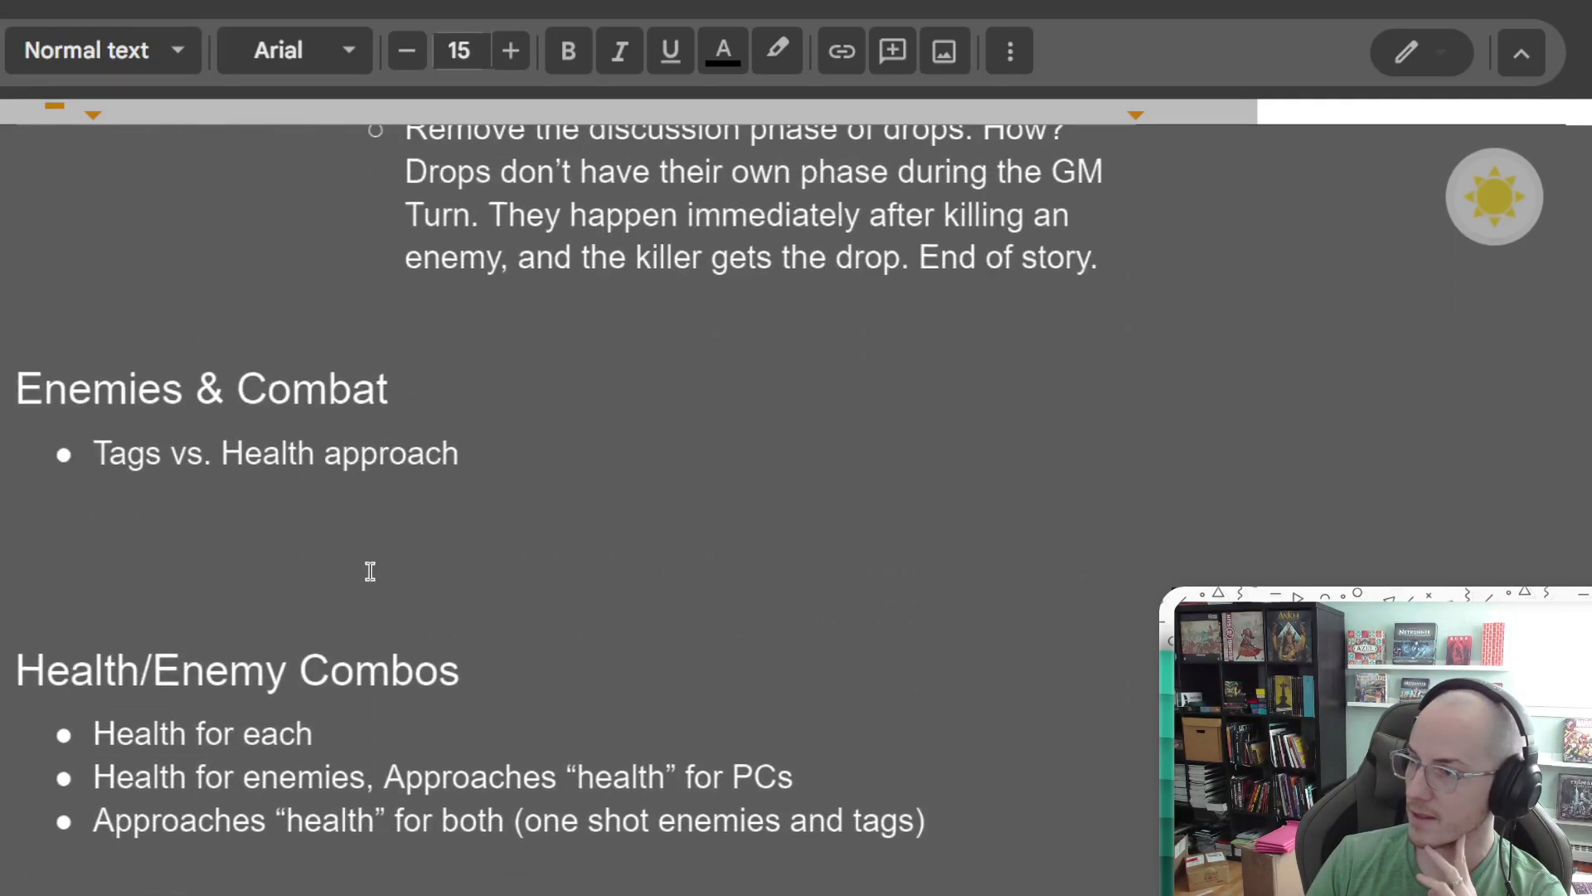
scroll(369, 570, up, 7)
scroll(366, 569, down, 6)
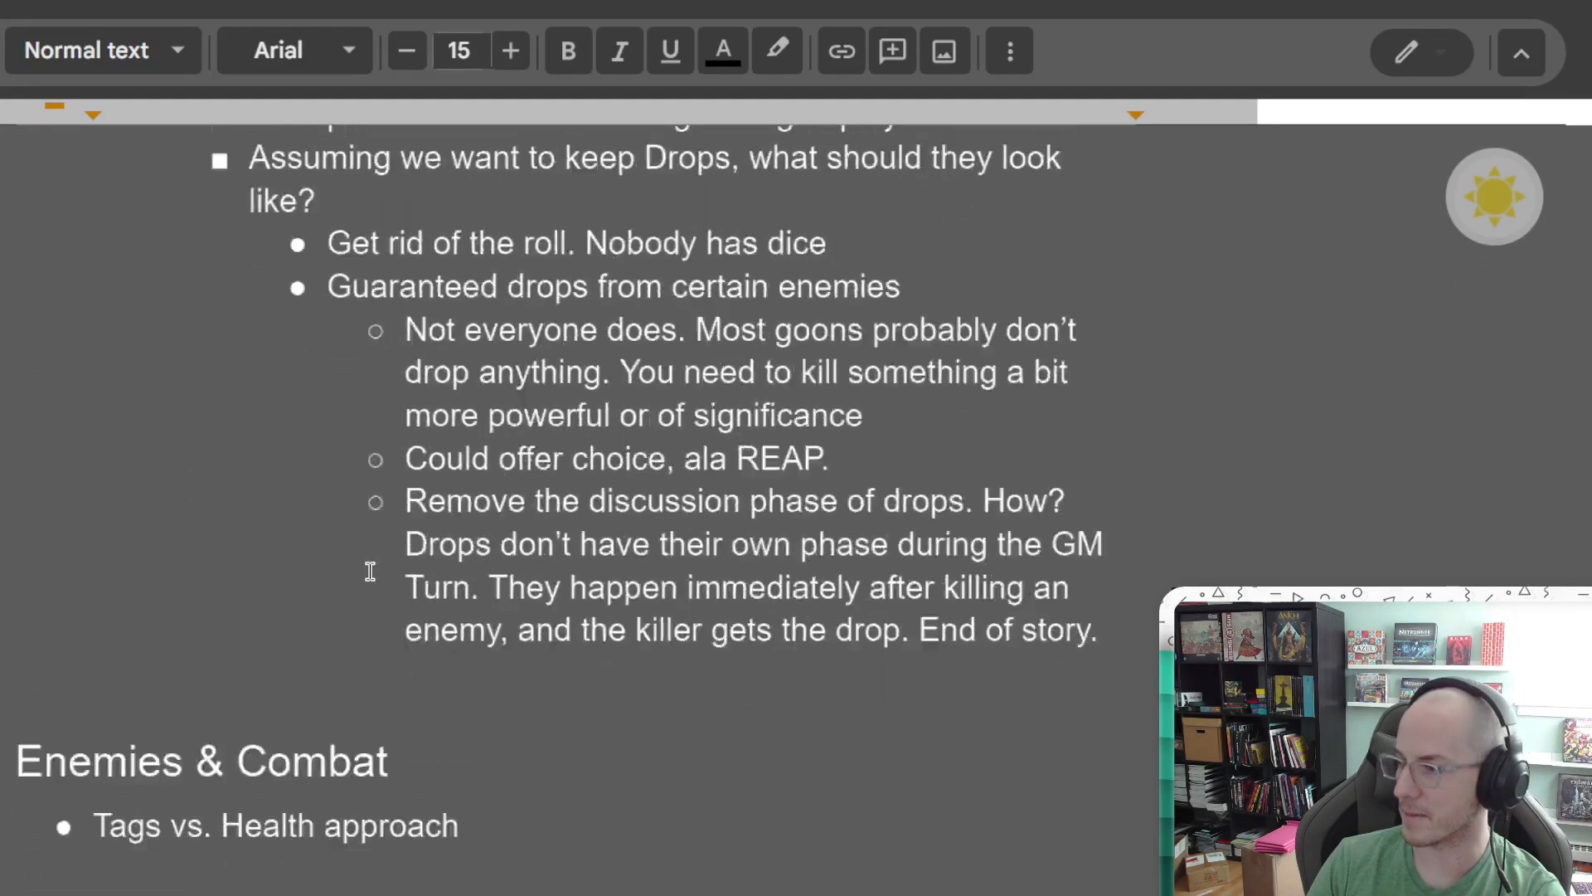
click(323, 516)
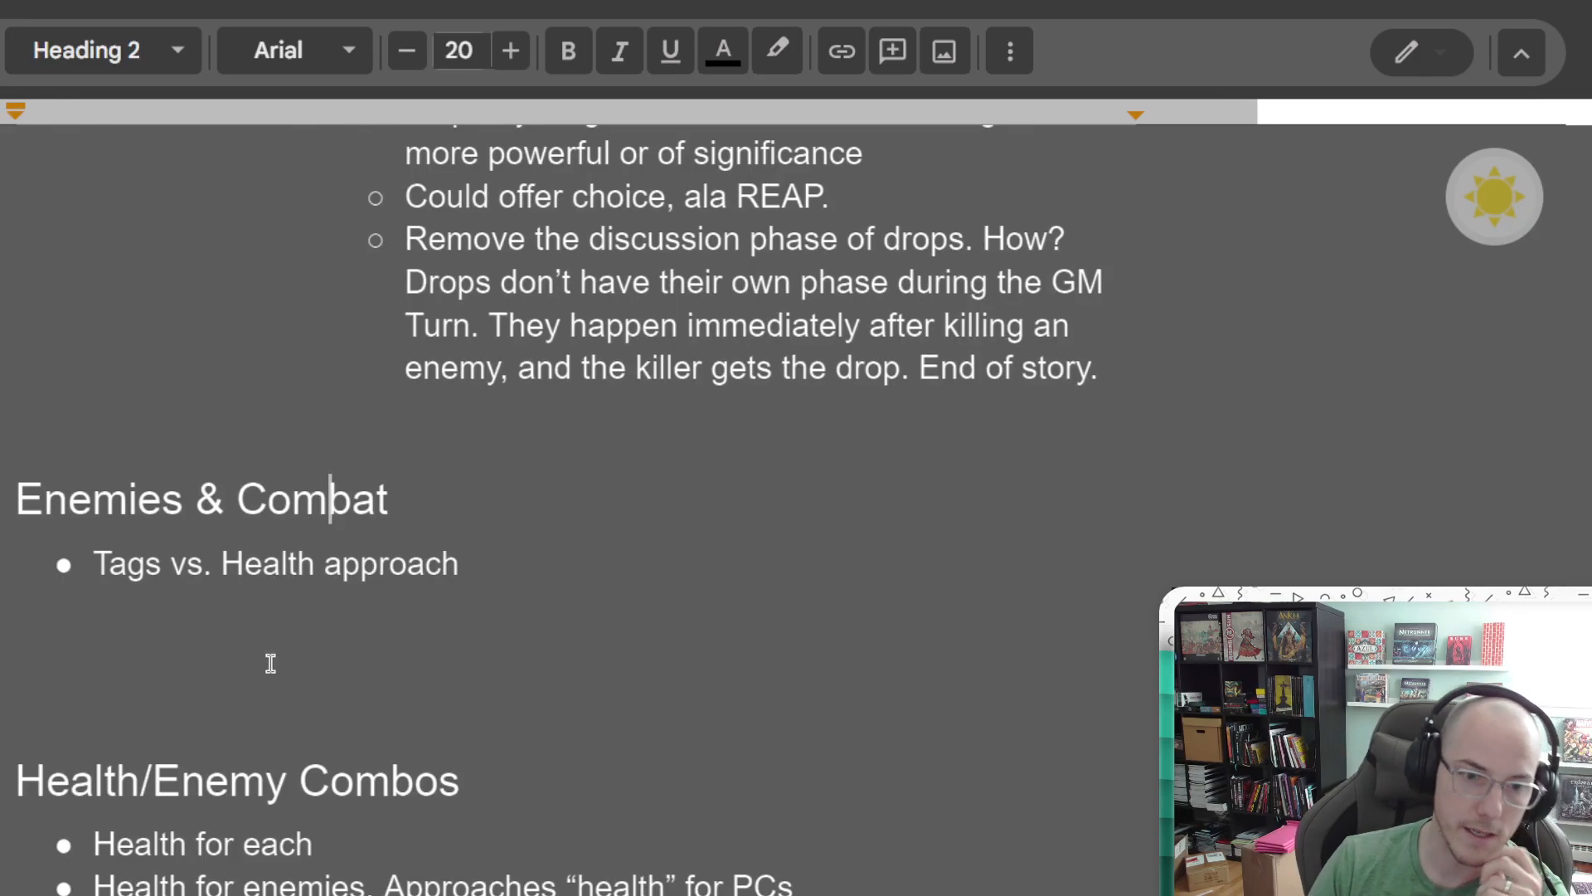
double_click(274, 481)
click(575, 488)
scroll(577, 498, up, 4)
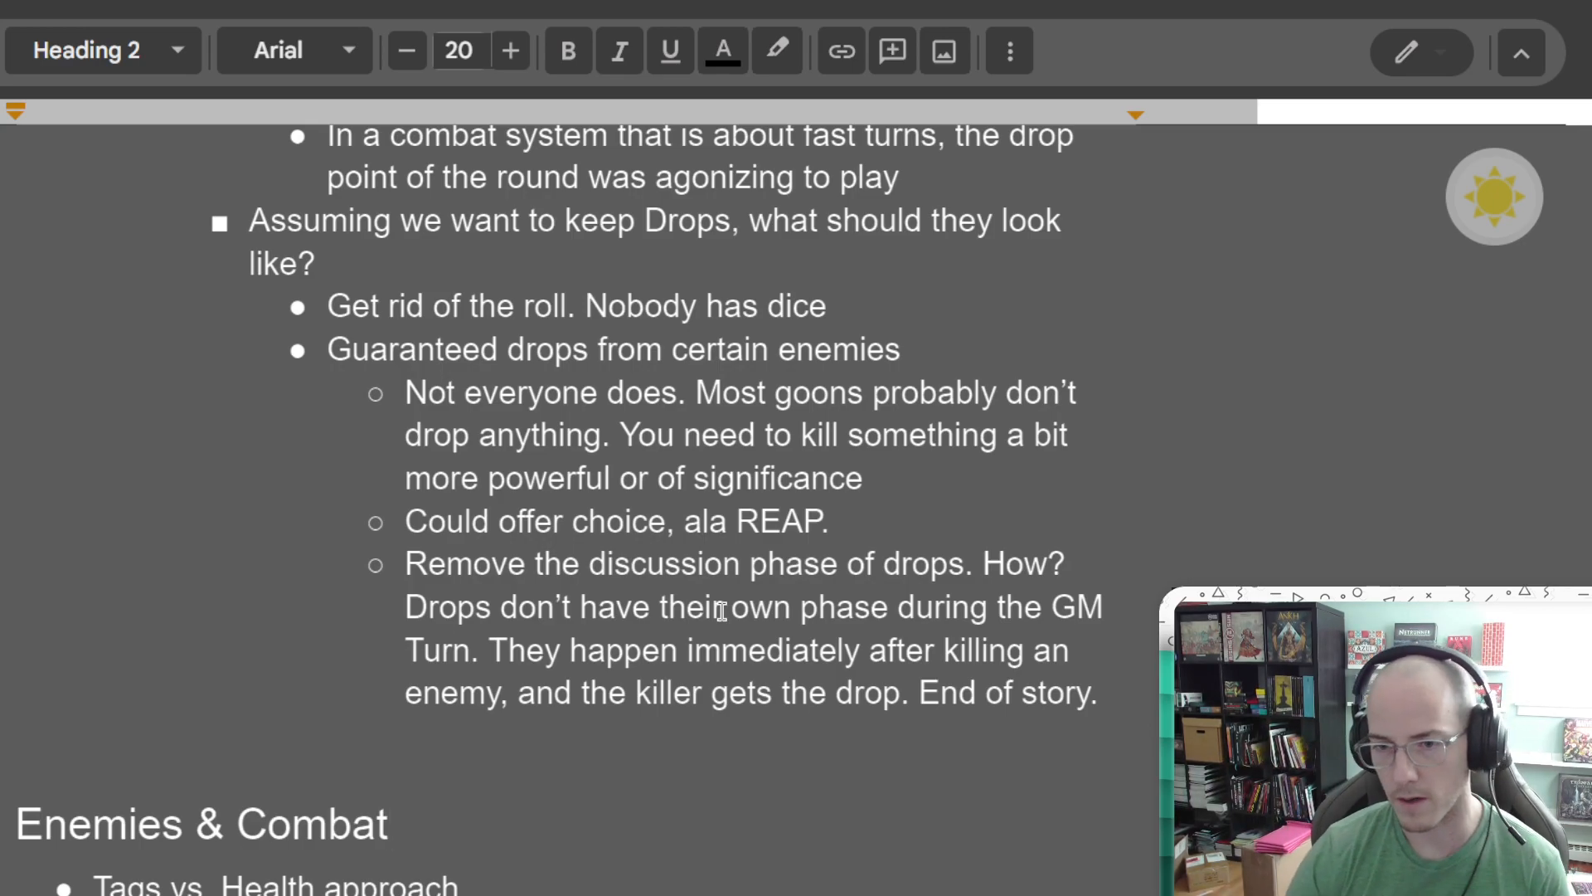
scroll(638, 531, down, 3)
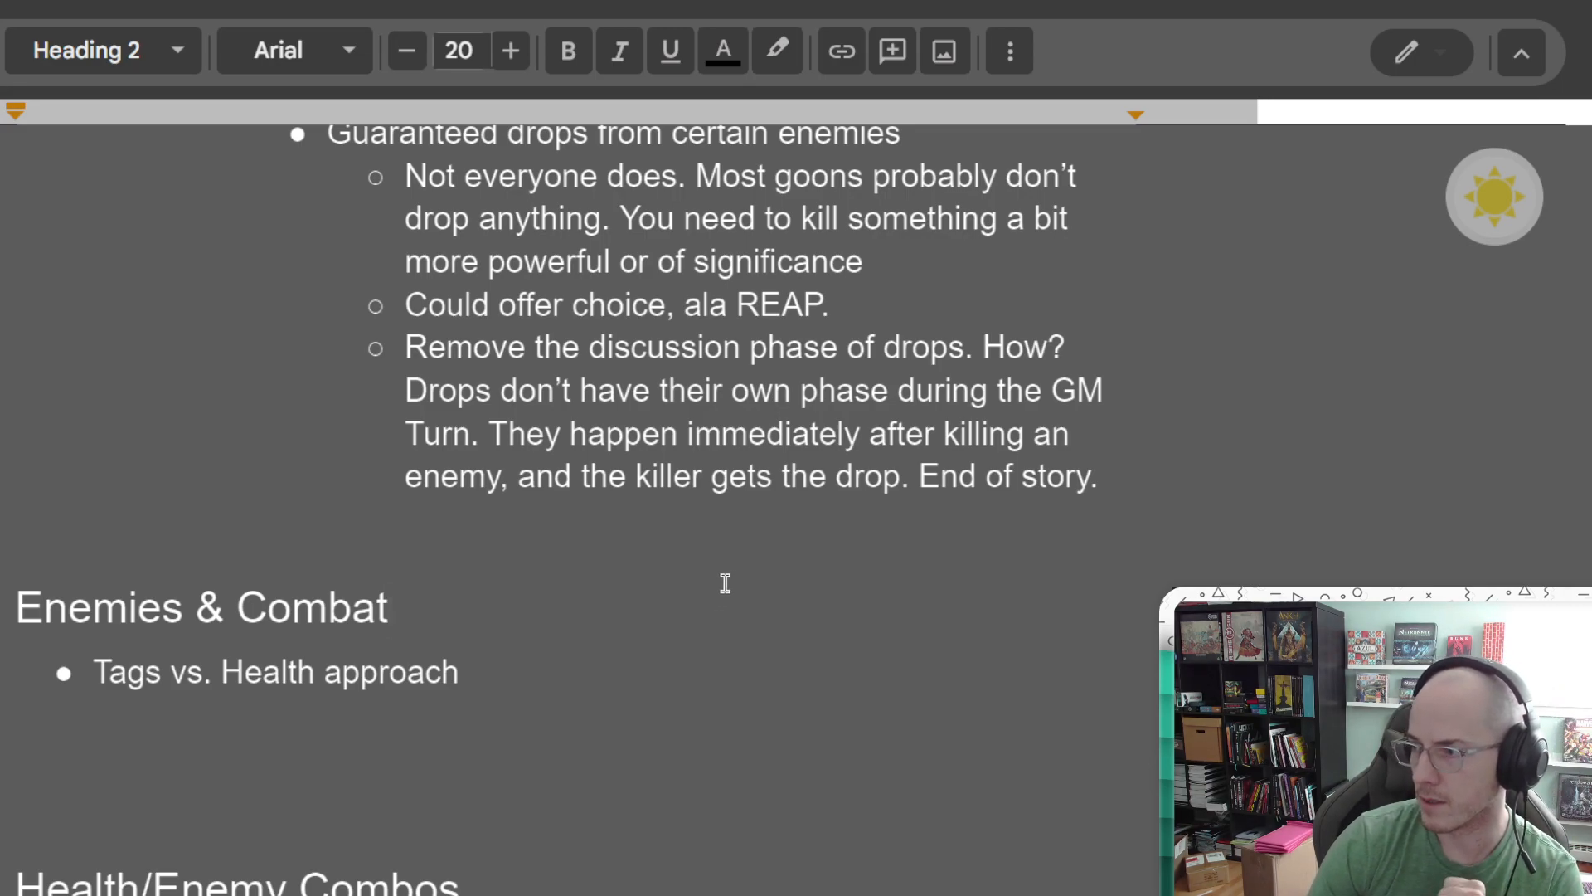
Add the bullet "Codified actions" below "Tags vs. Health approach" in the Enemies & Combat section
click(525, 673)
key(Return)
text(Codifie)
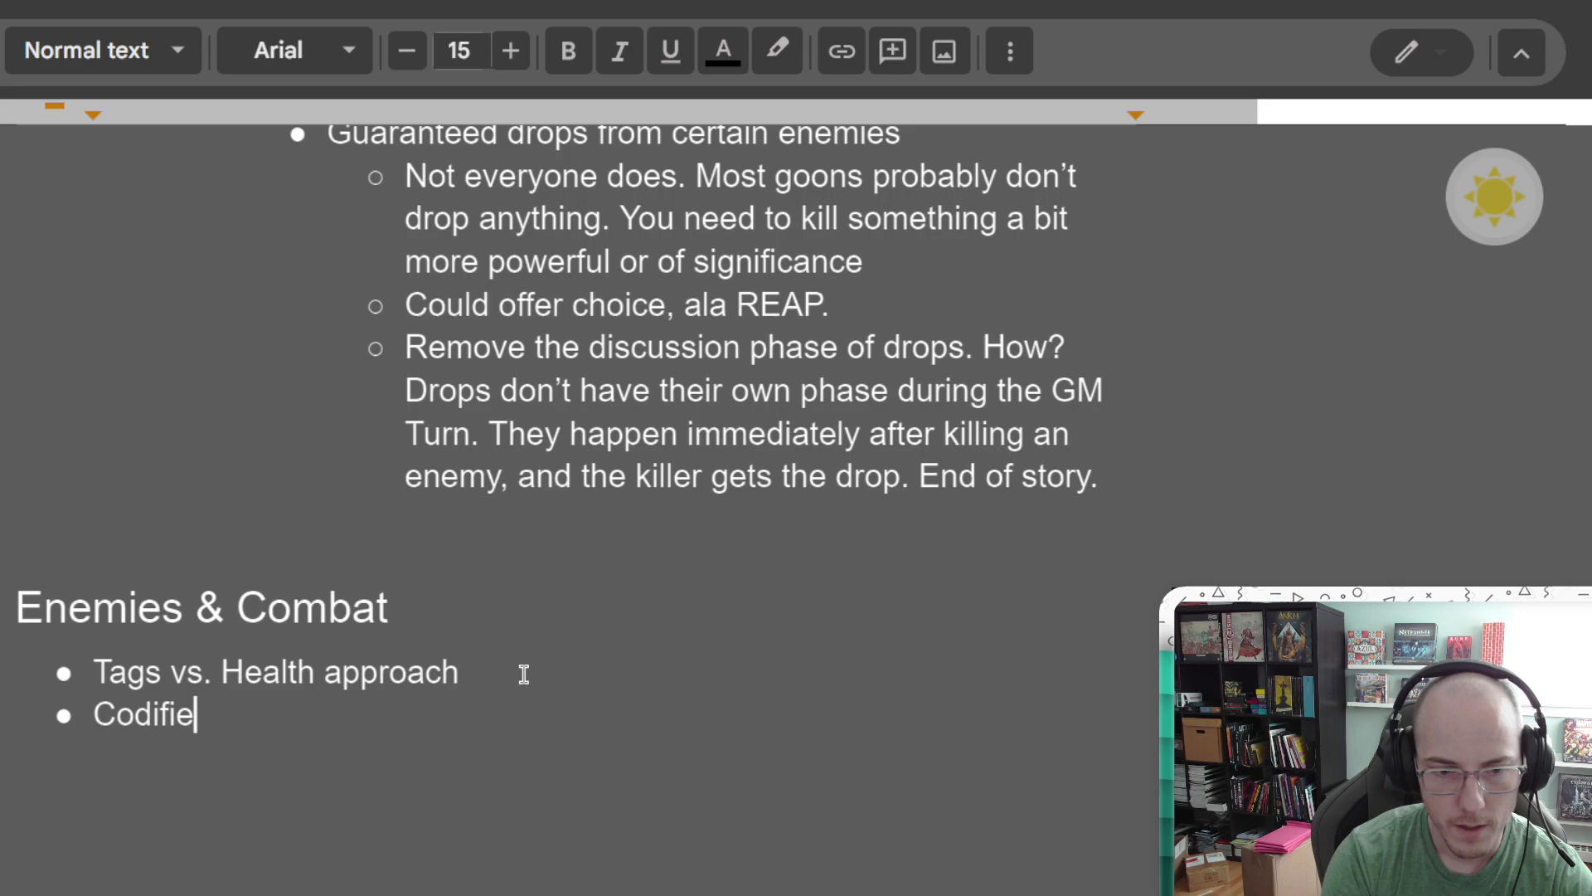
text(d actions)
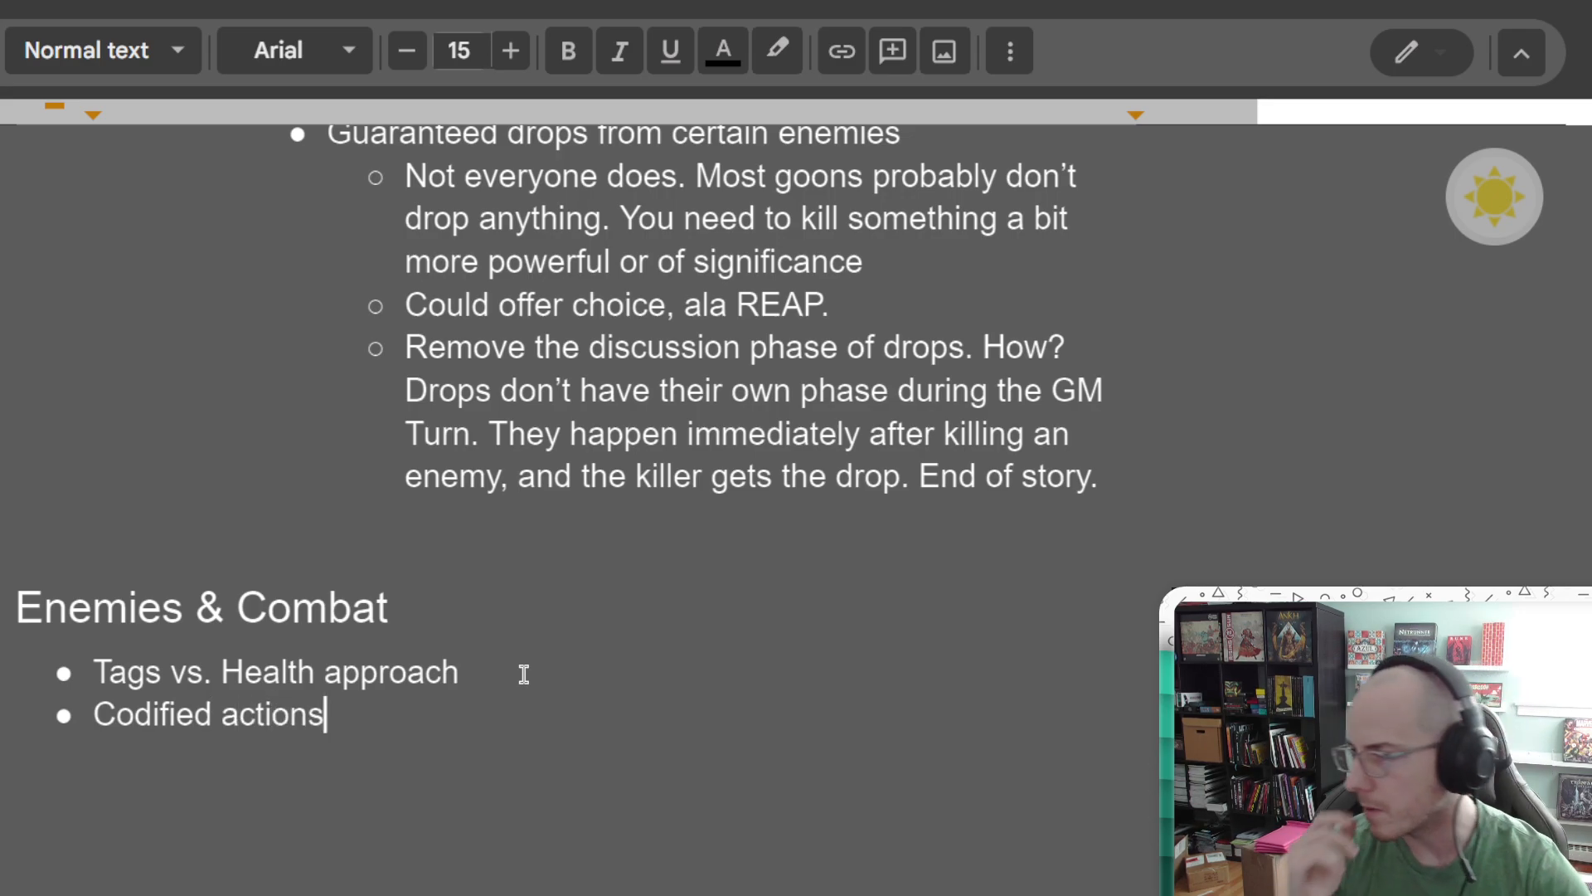
Reread the notes on Powers, Grid vs. TotM, Rounds & Turns and Drops, ending at Enemies & Combat
scroll(525, 688, up, 12)
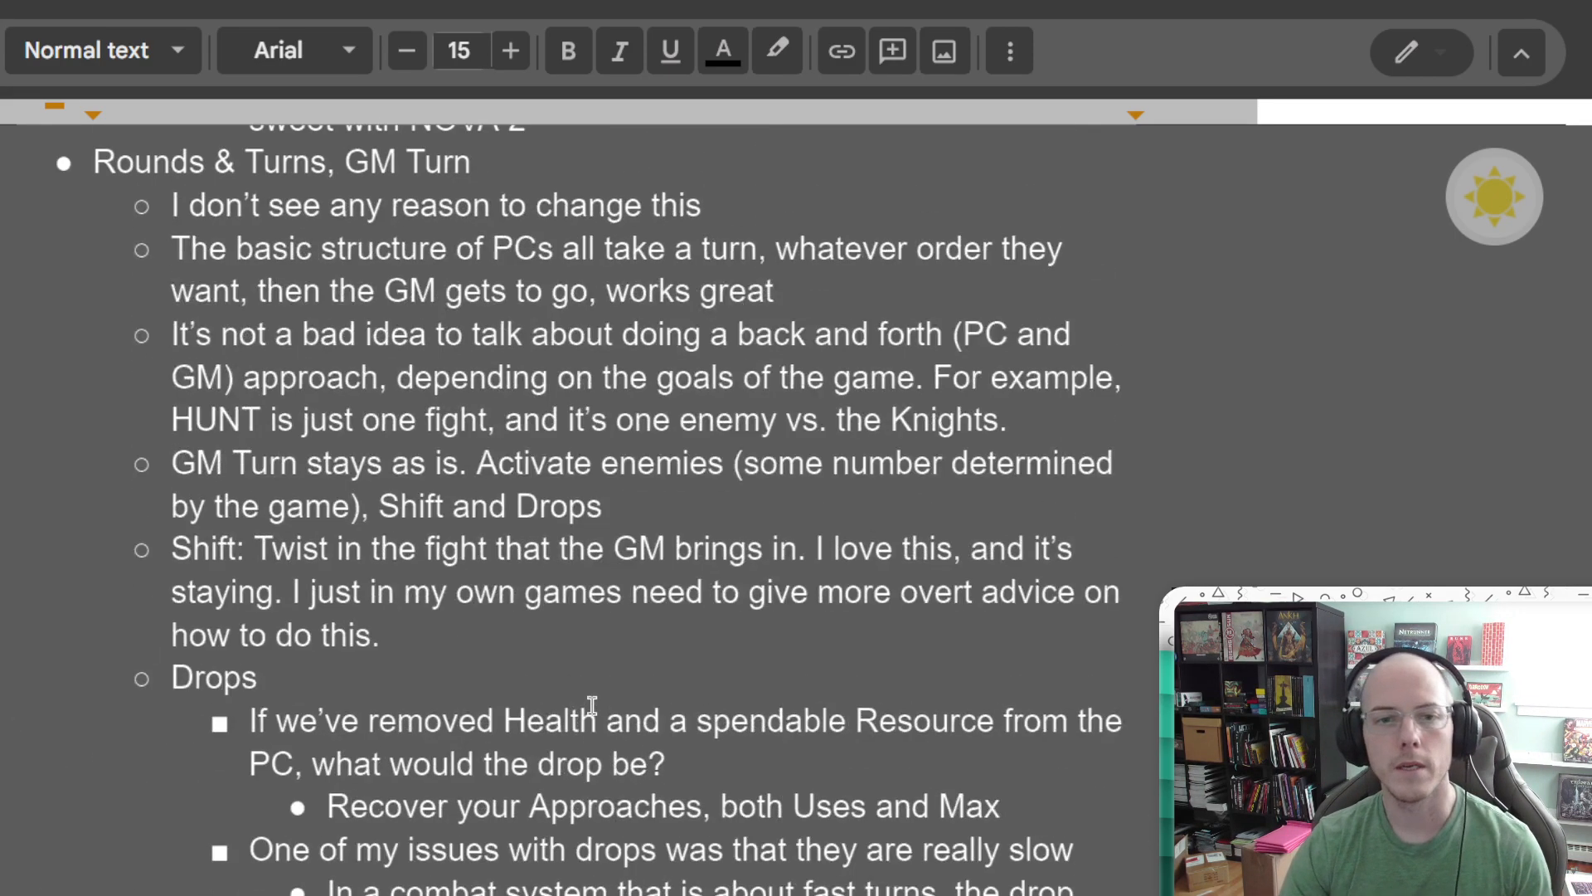
scroll(592, 705, up, 6)
scroll(598, 705, up, 20)
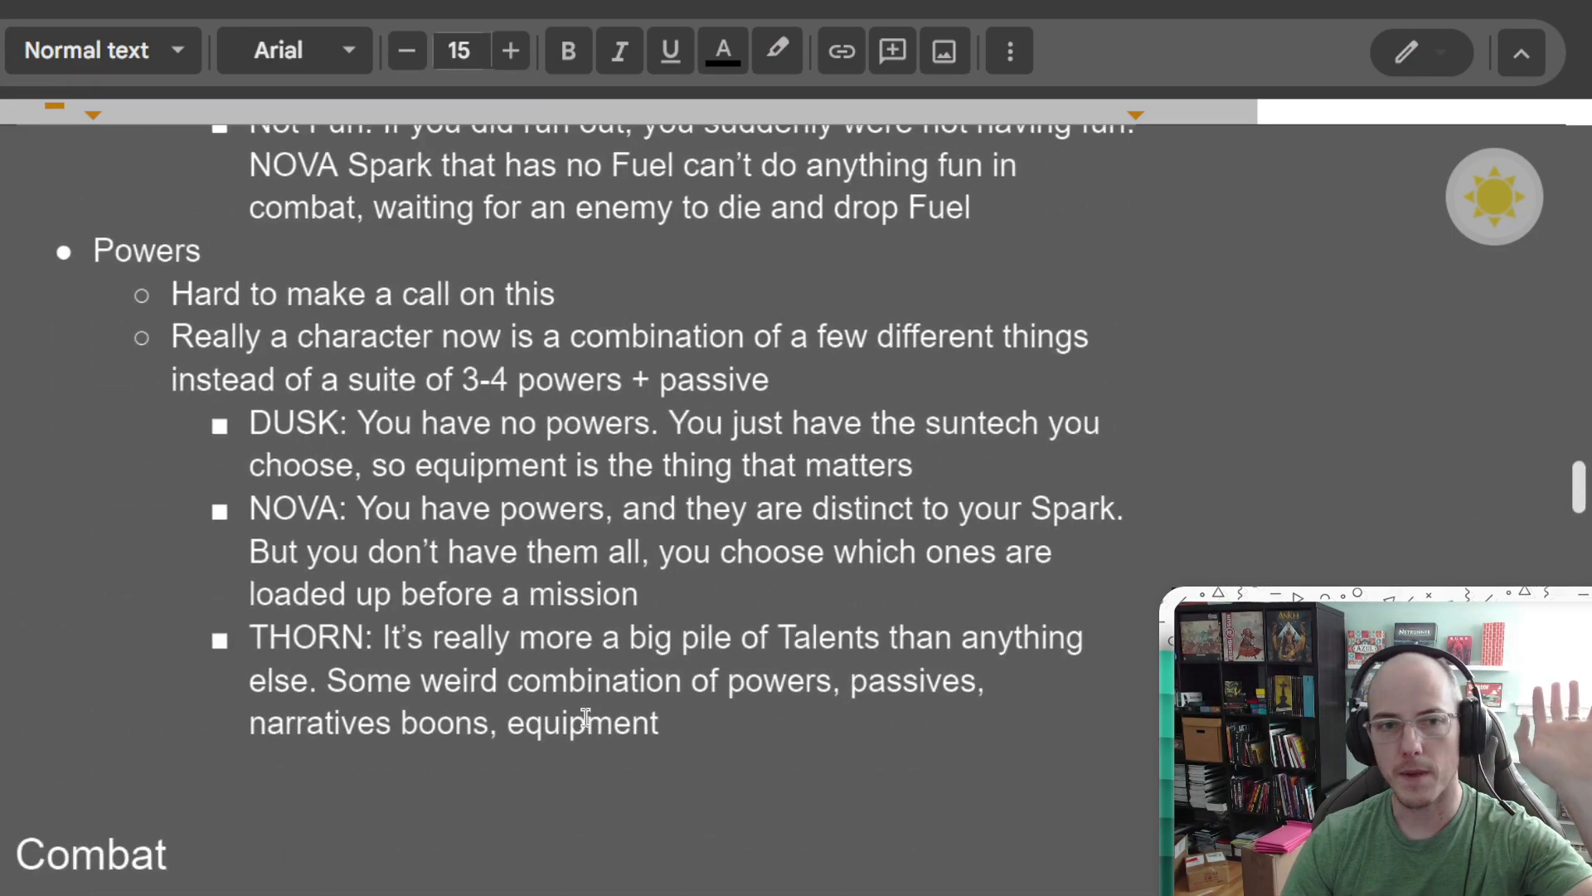
scroll(595, 710, up, 20)
scroll(590, 710, down, 20)
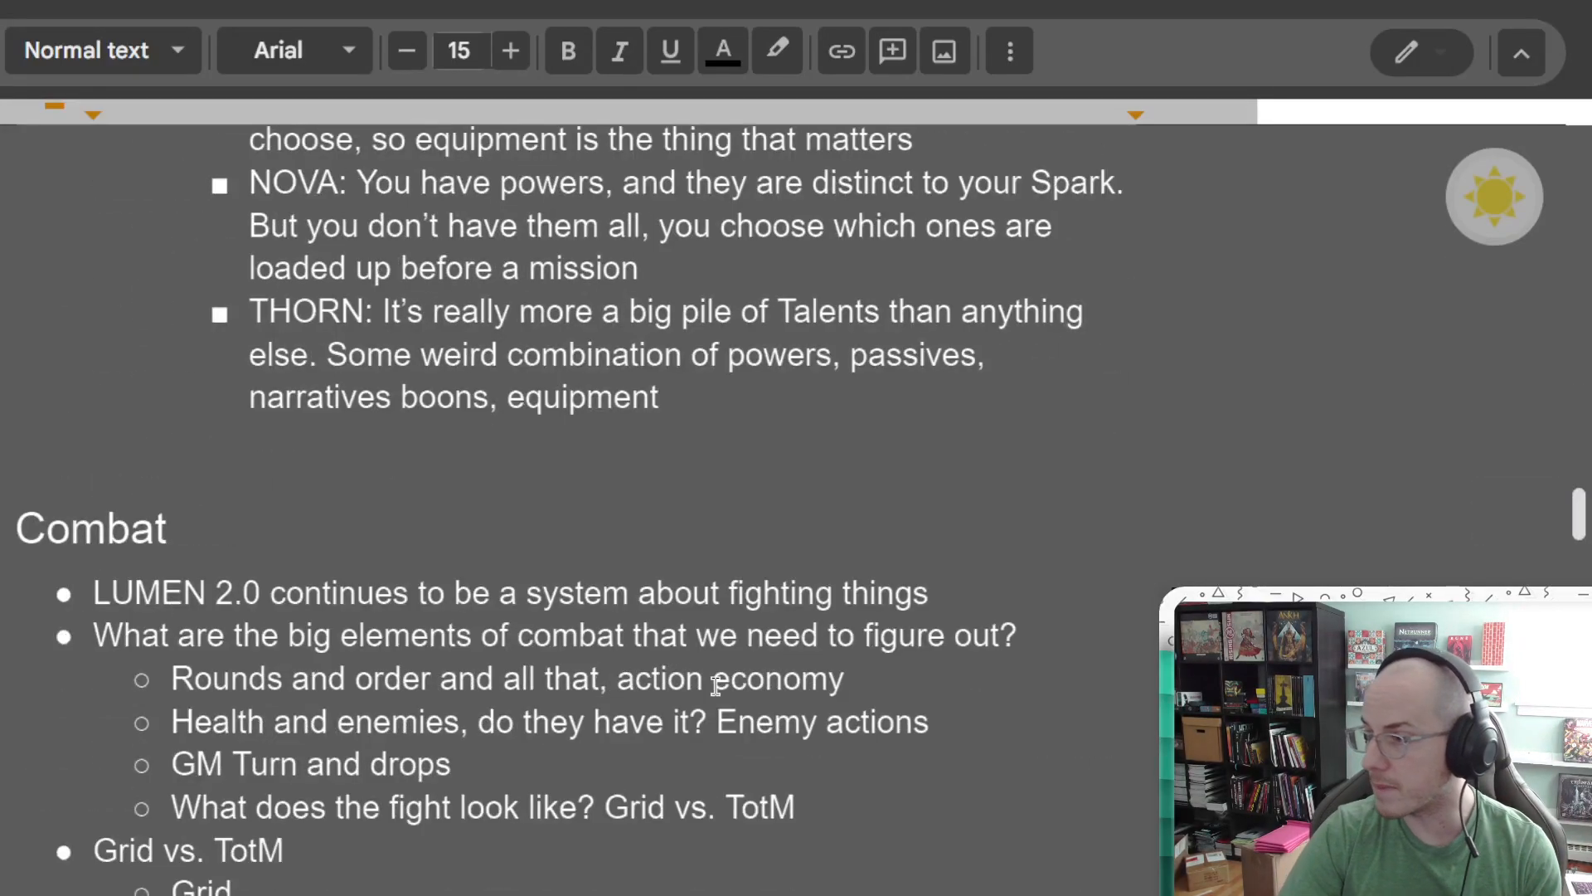
scroll(448, 473, down, 1)
scroll(437, 487, down, 14)
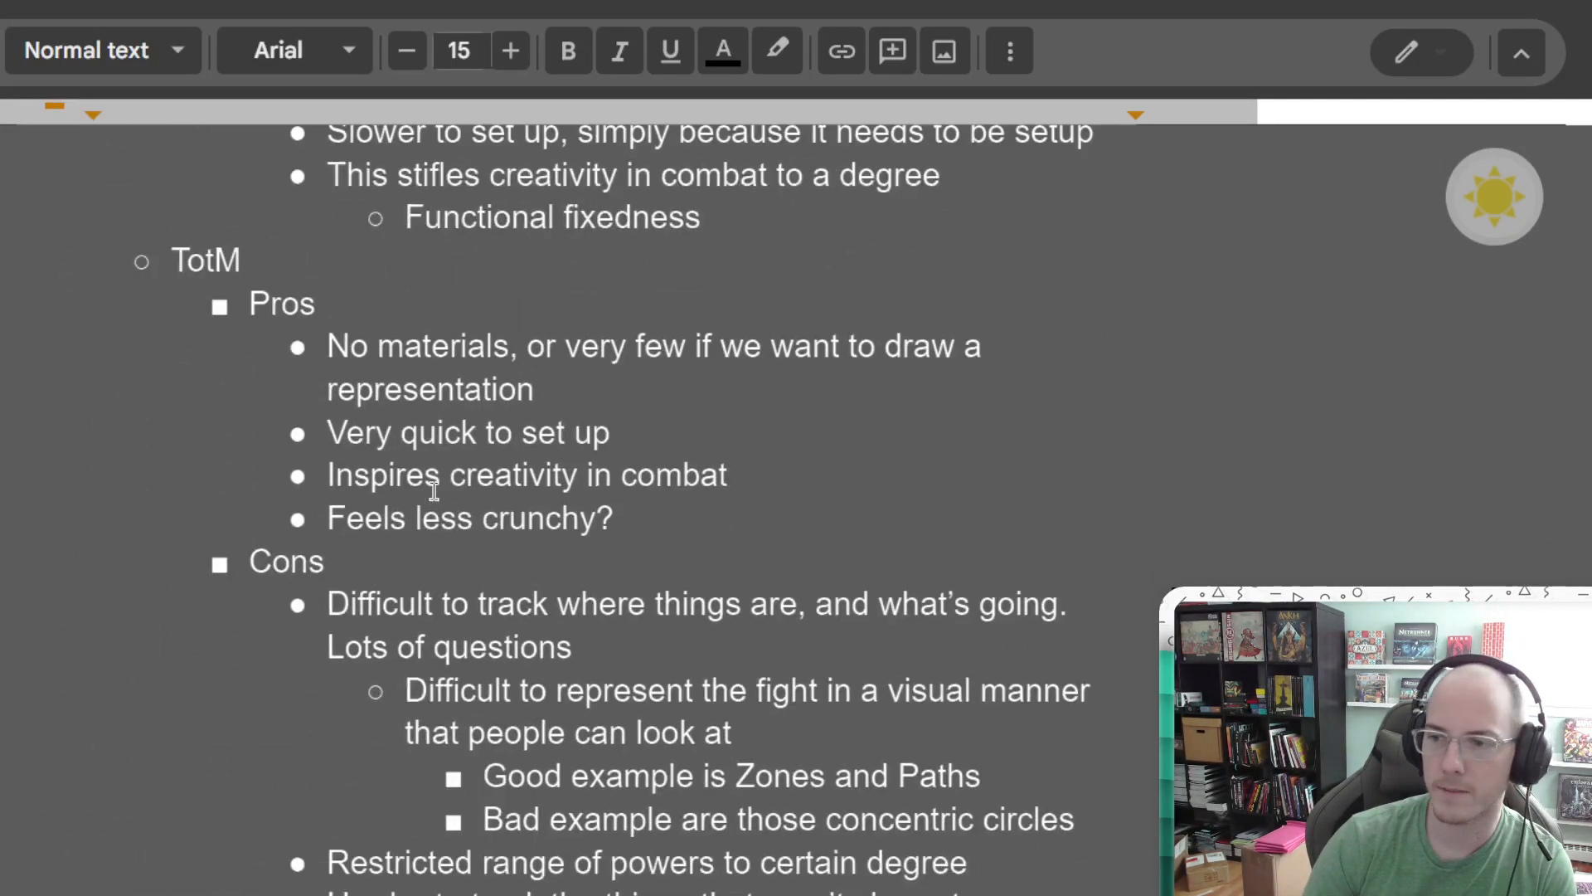
scroll(433, 491, down, 4)
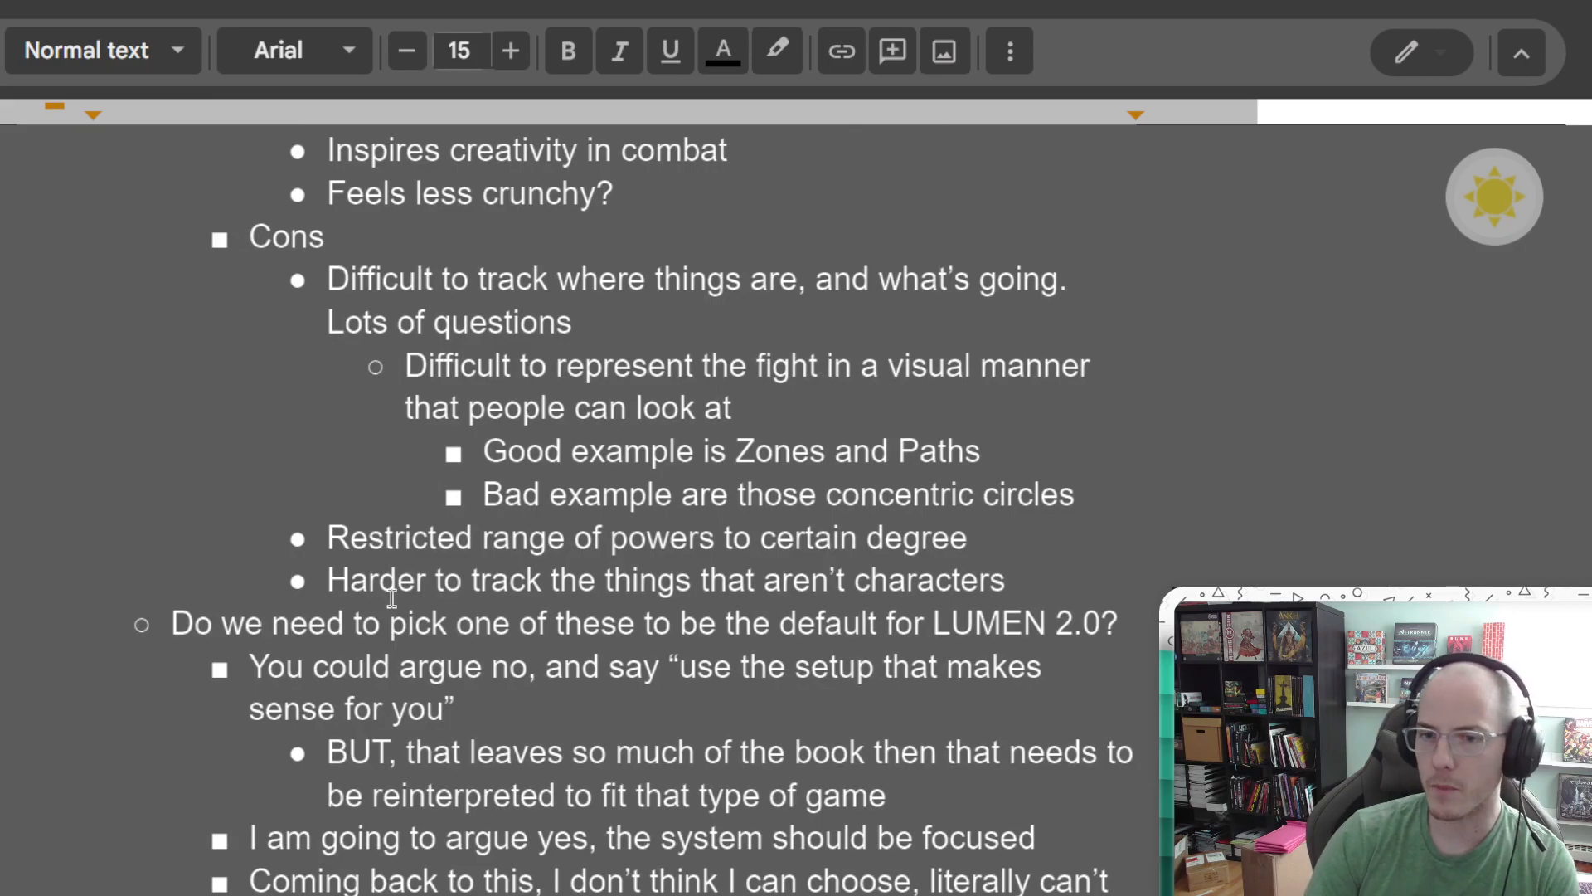
scroll(381, 612, up, 13)
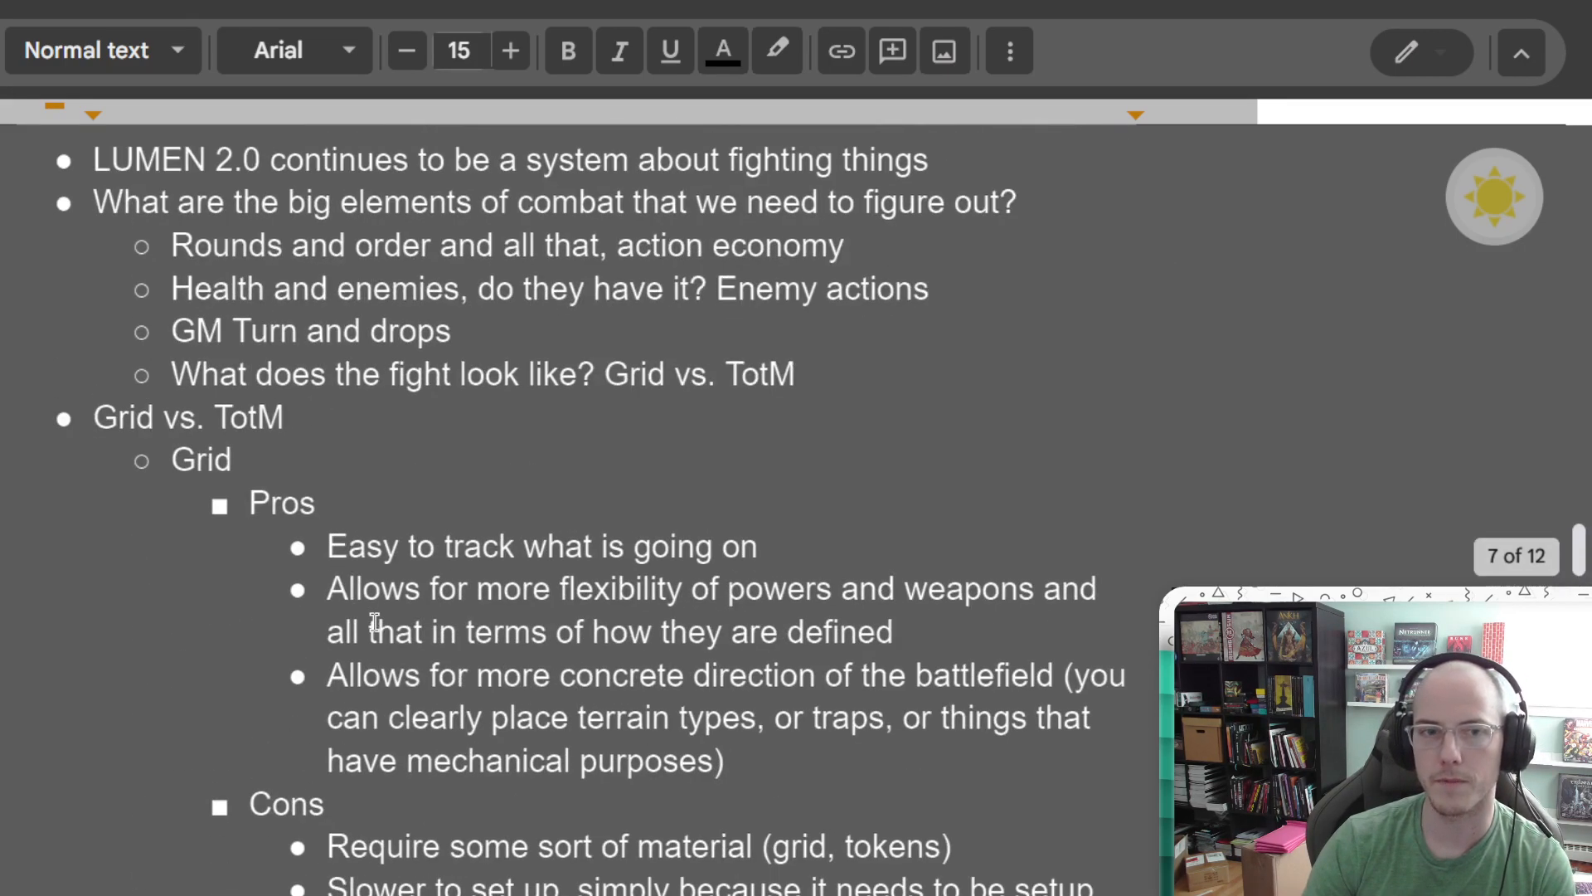
scroll(371, 618, down, 18)
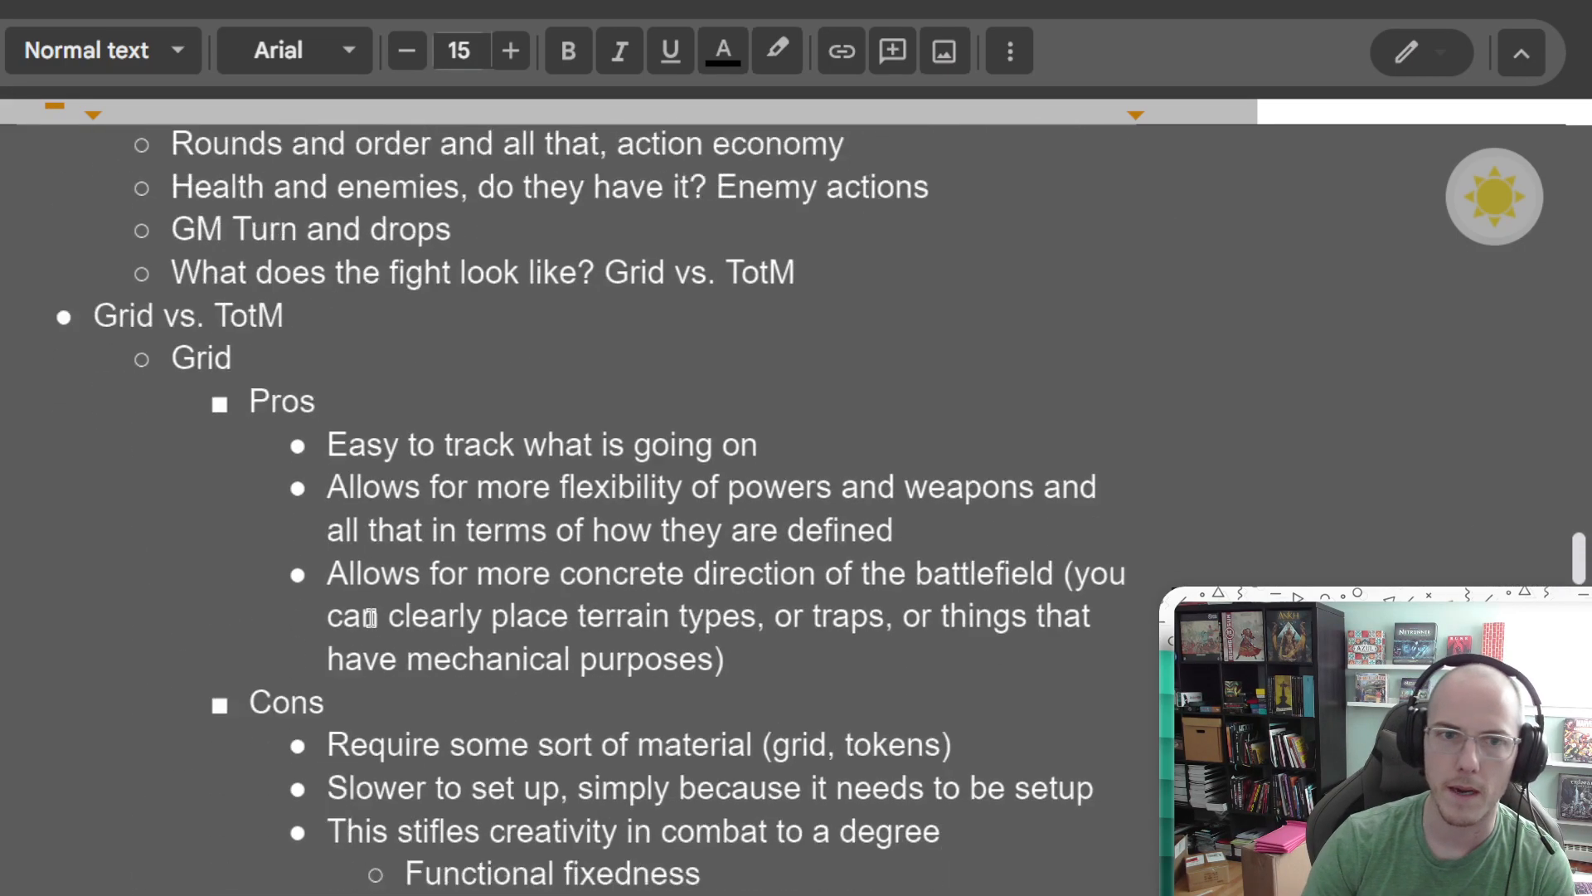
scroll(369, 618, down, 1)
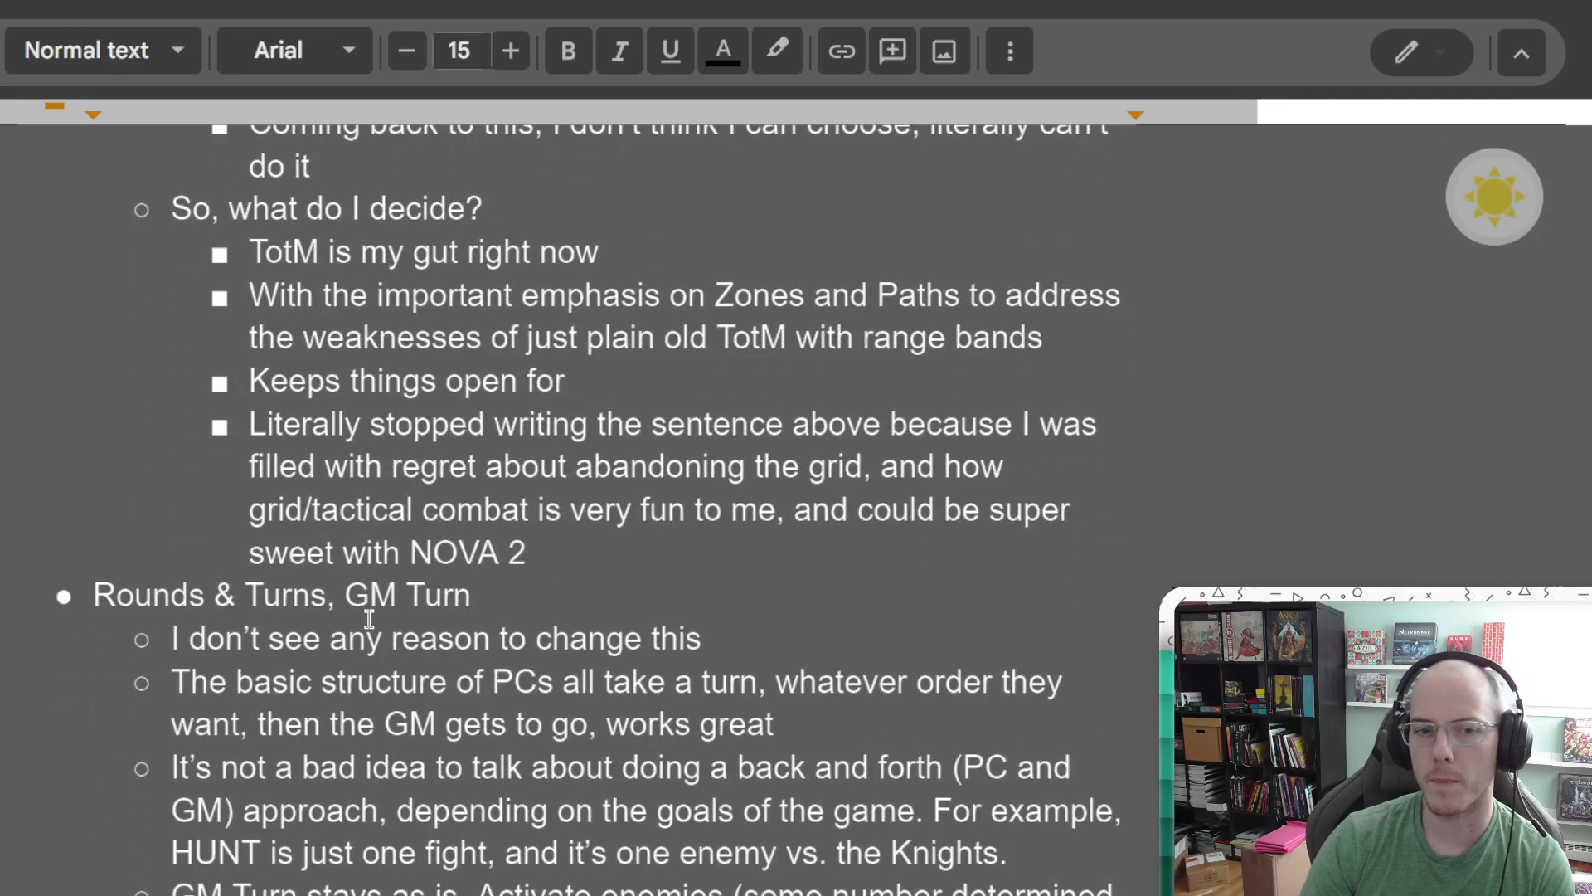
scroll(369, 617, down, 8)
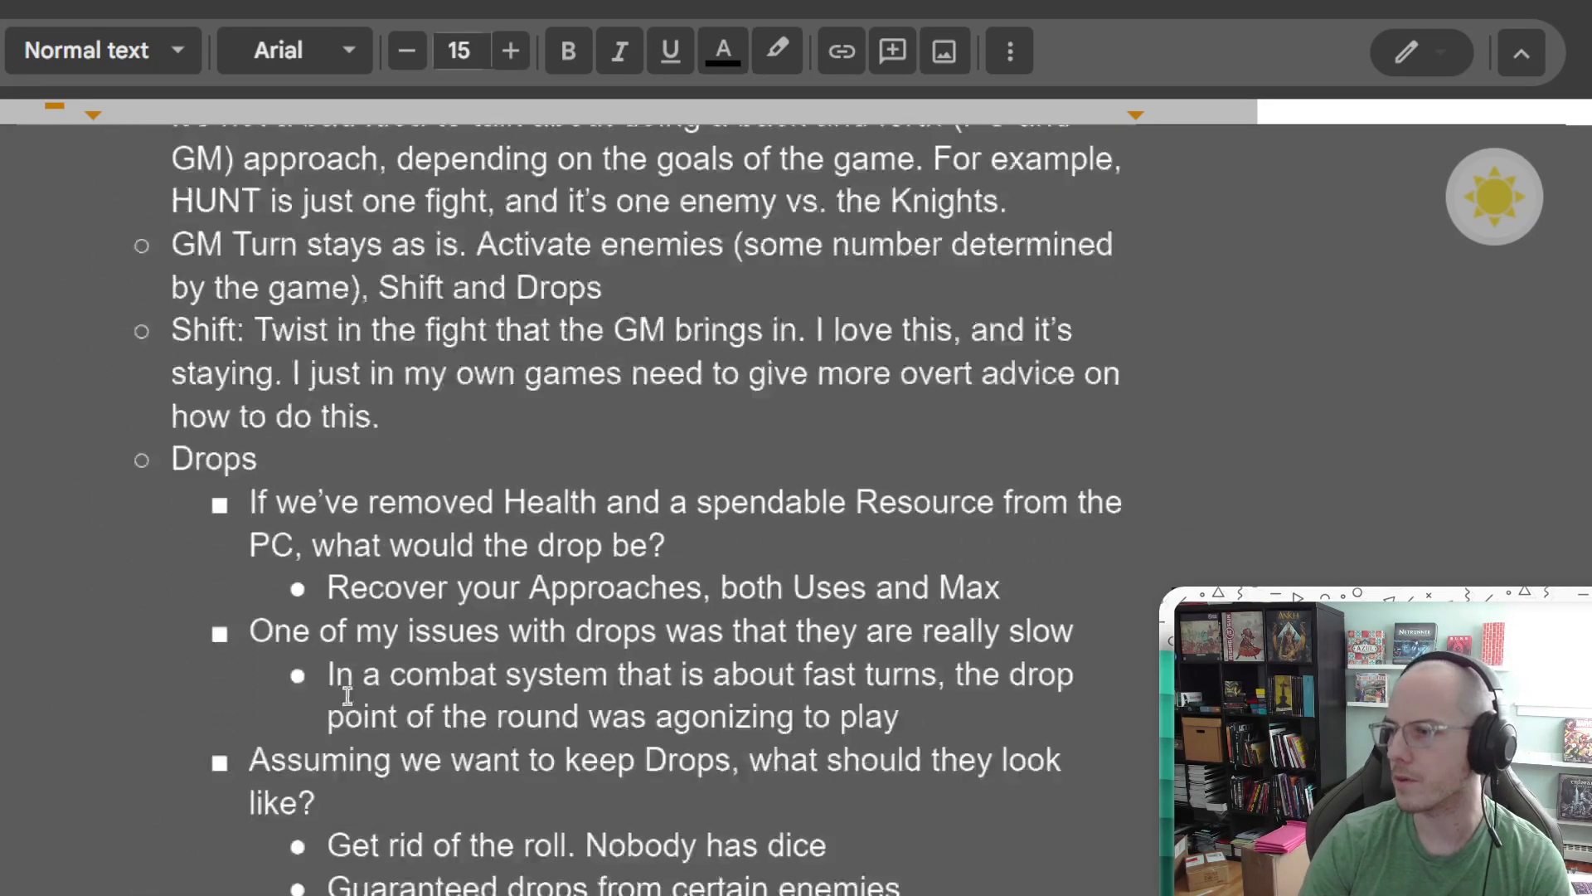
scroll(348, 695, down, 3)
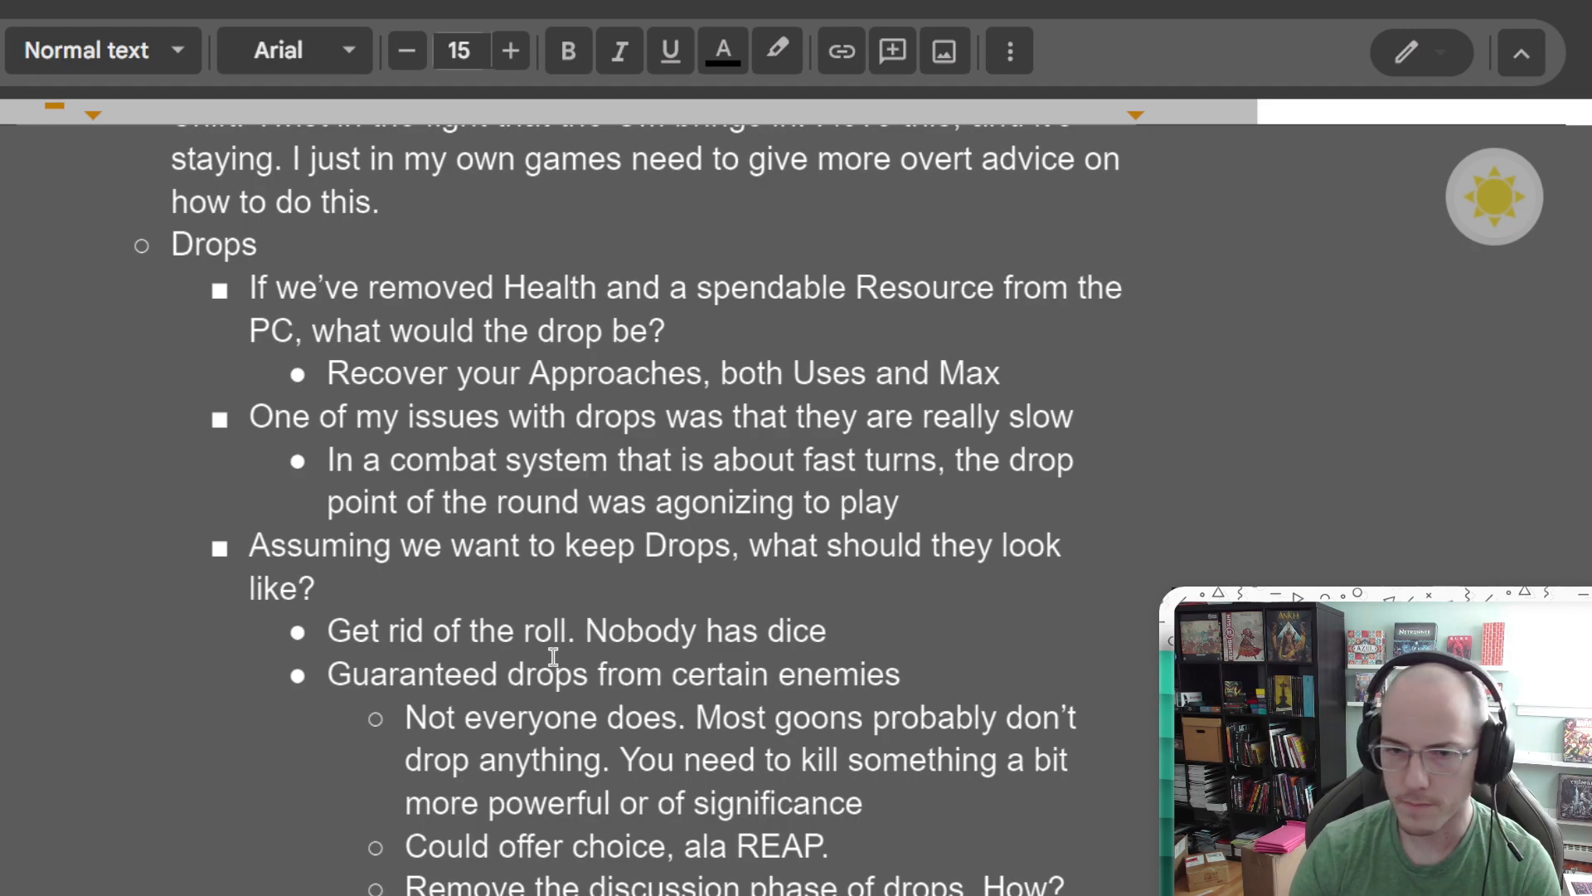
scroll(553, 657, down, 9)
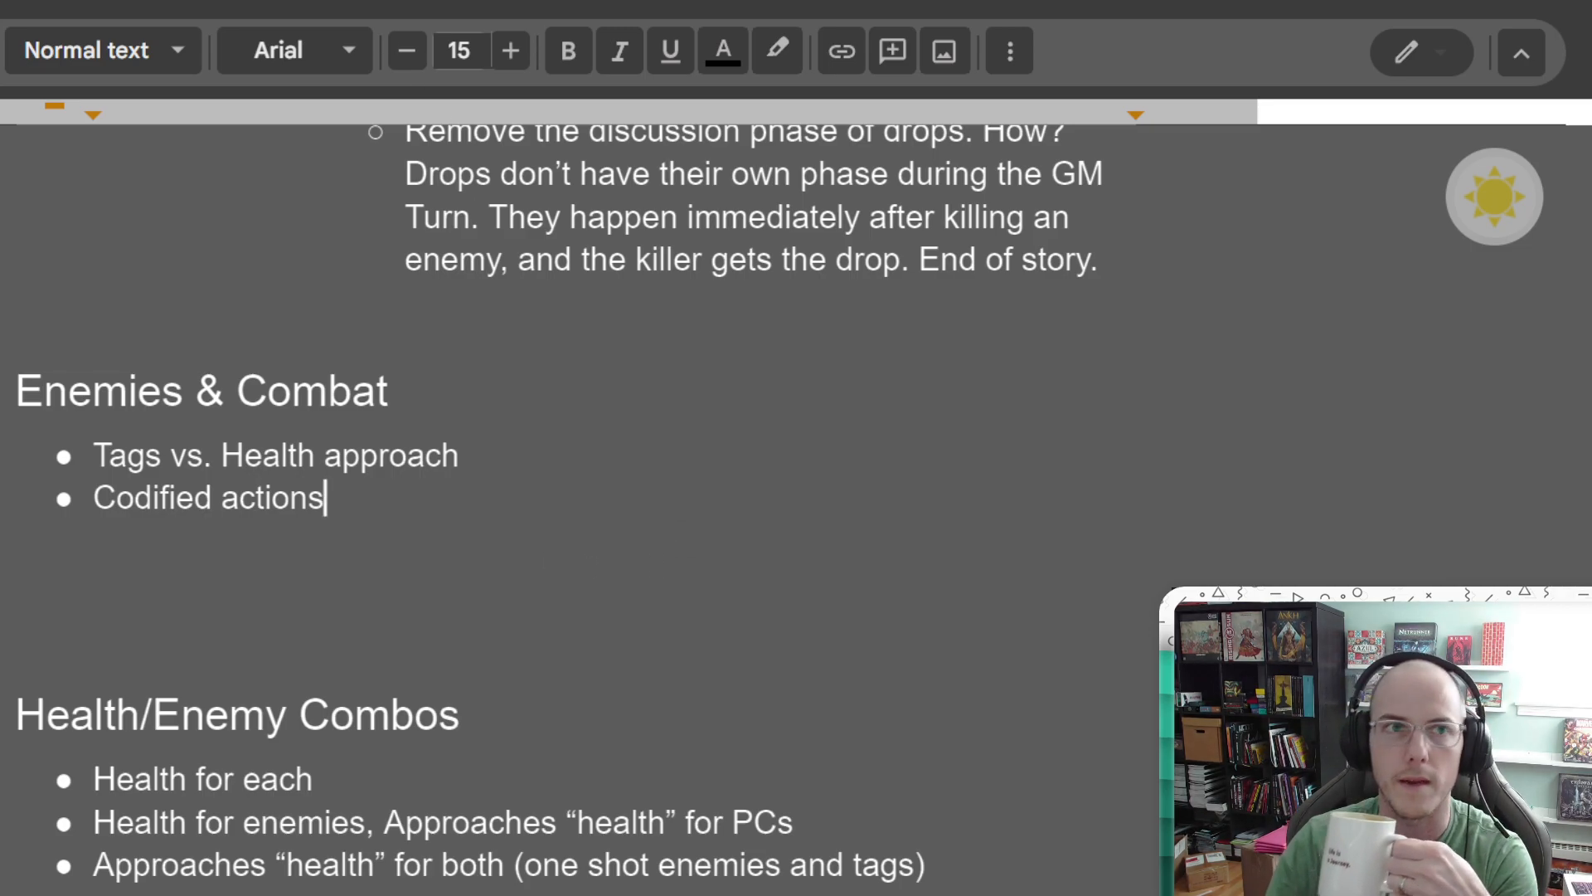
Switch to the LUMEN folder in Google Drive and open lumen-pages.pdf in a standalone viewer
click(385, 1)
scroll(993, 645, down, 4)
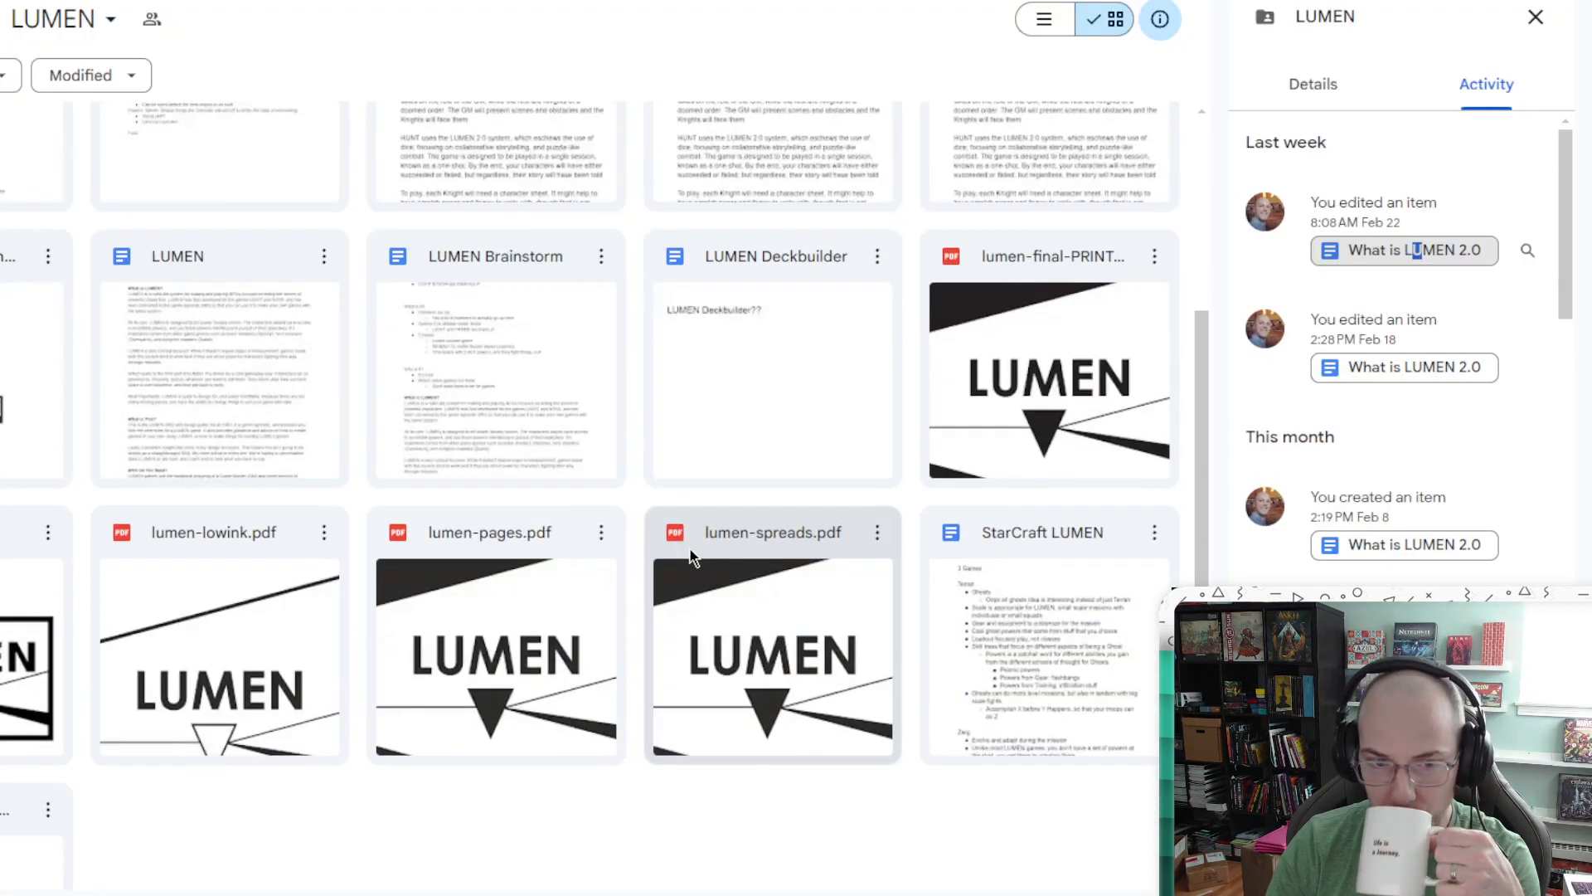
click(466, 603)
right_click(466, 602)
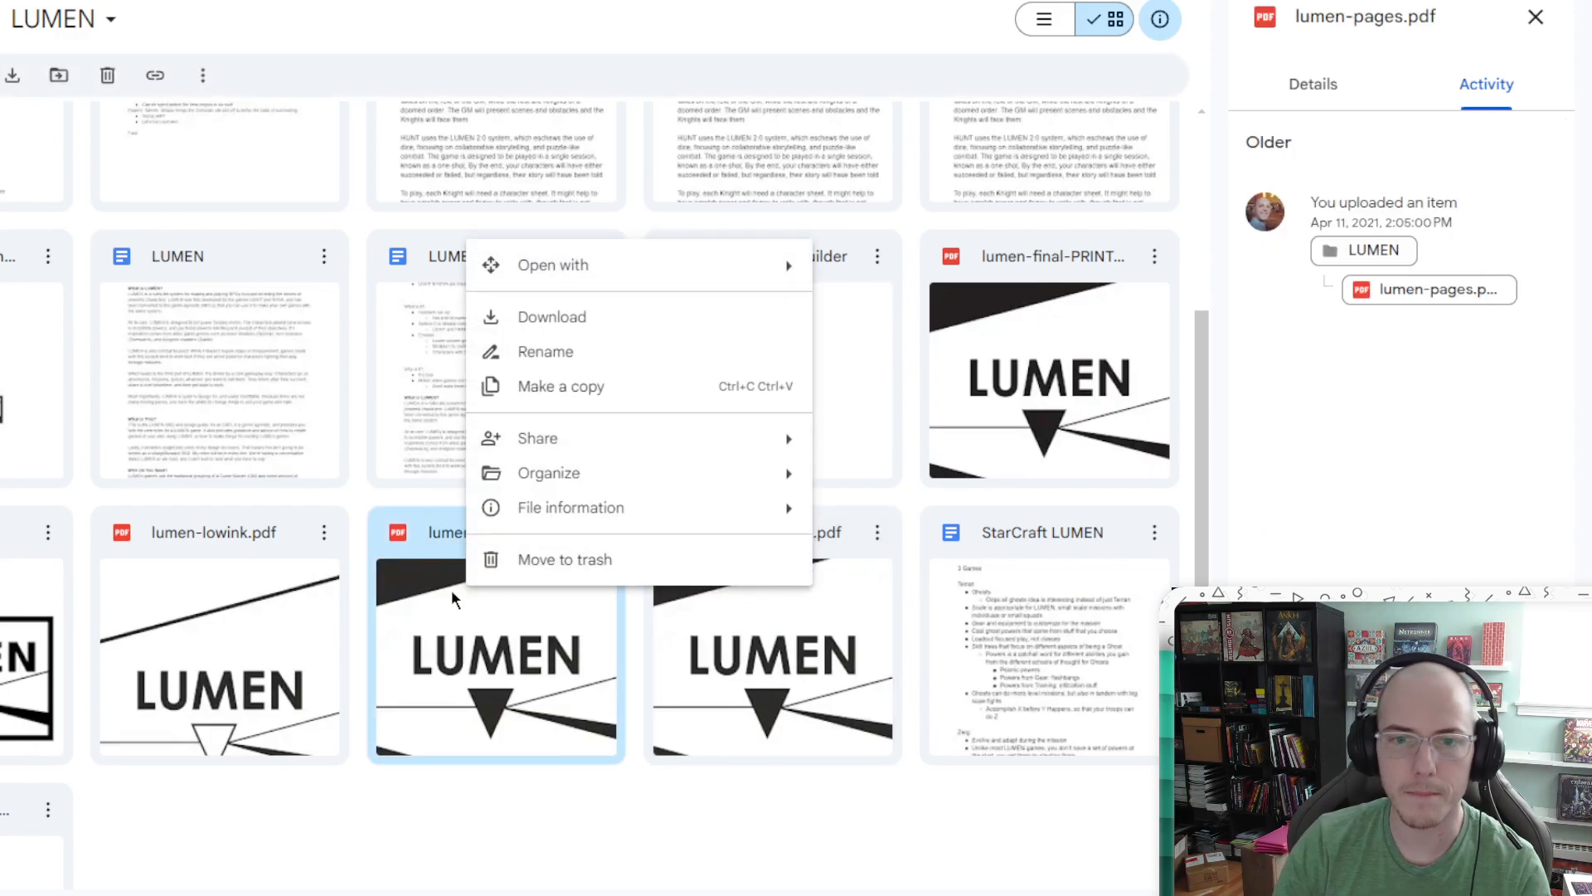
click(464, 645)
double_click(465, 645)
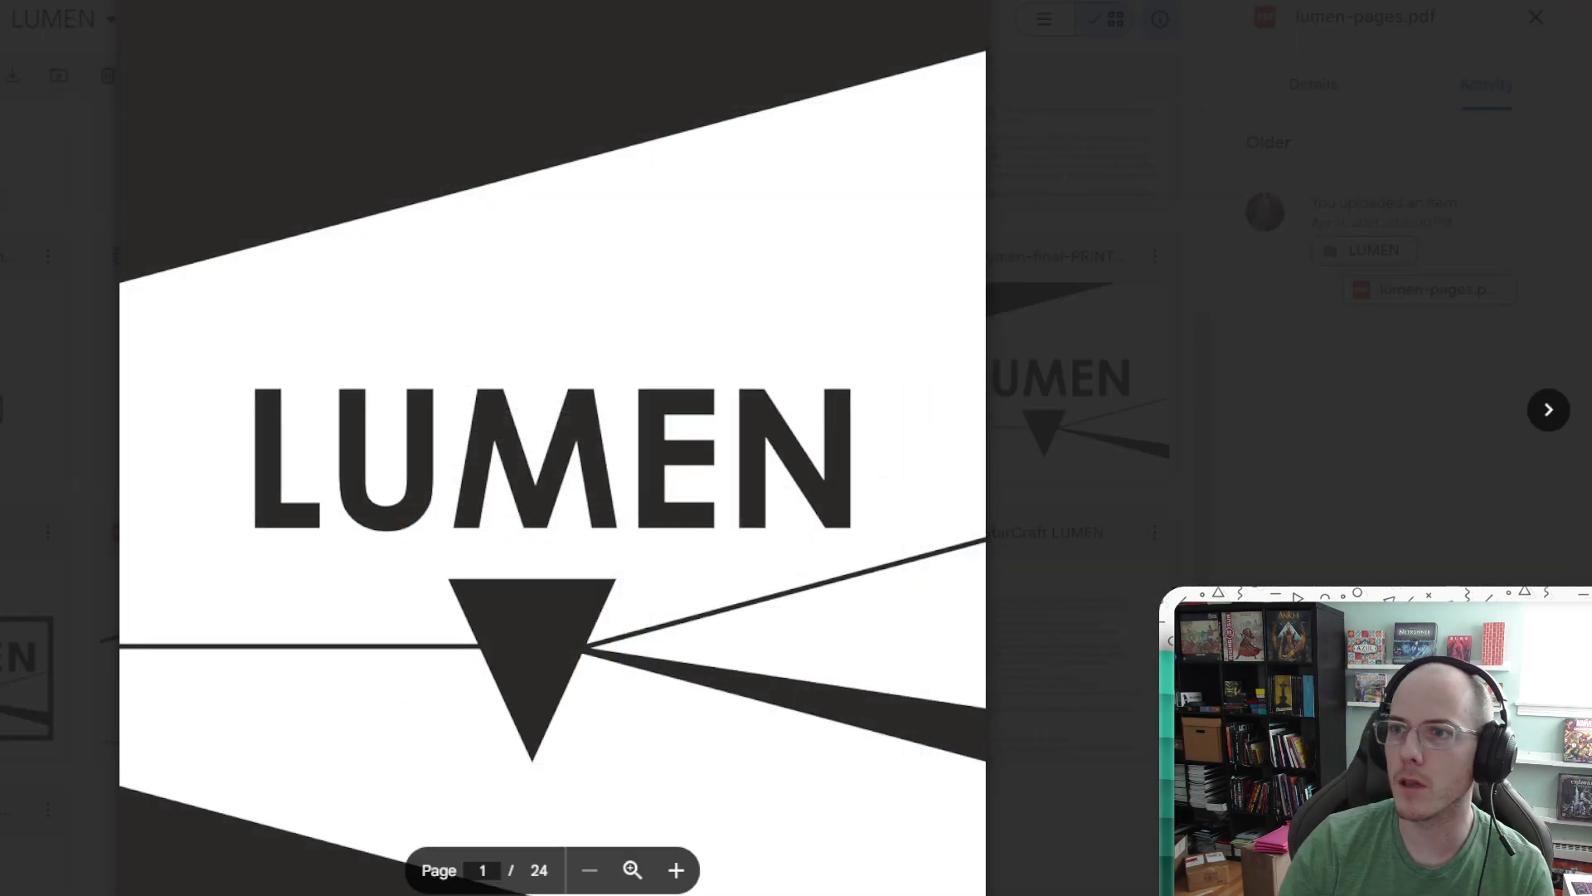
click(1402, 23)
click(1238, 297)
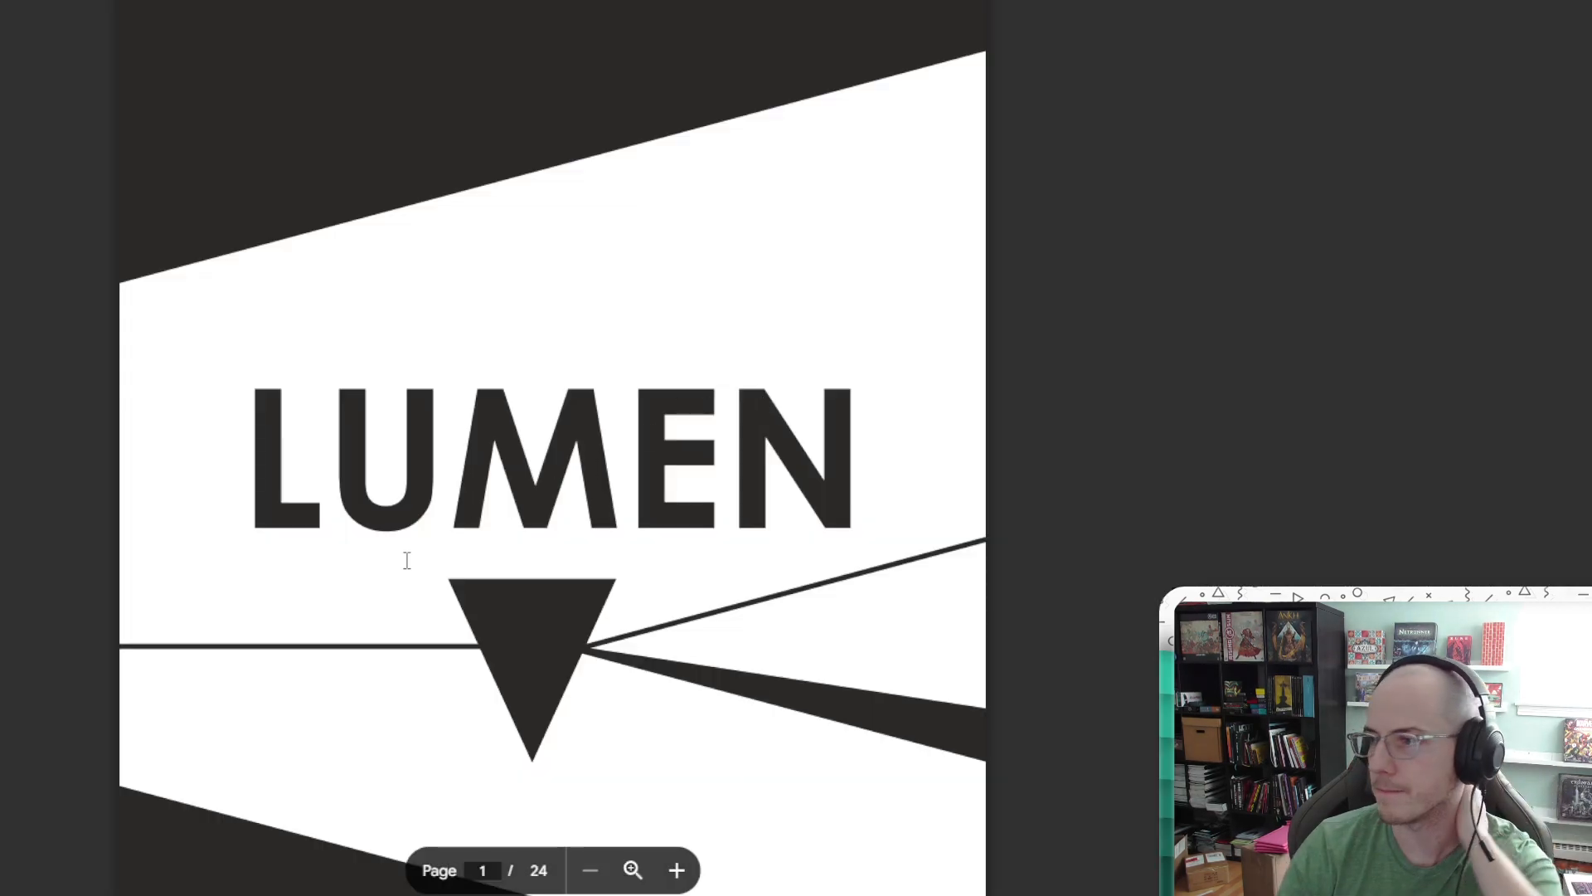
Go to the Enemies chapter from the PDF's table of contents and read its Health, Harm and Moves guidance
scroll(140, 601, down, 8)
scroll(141, 601, down, 6)
scroll(632, 457, down, 5)
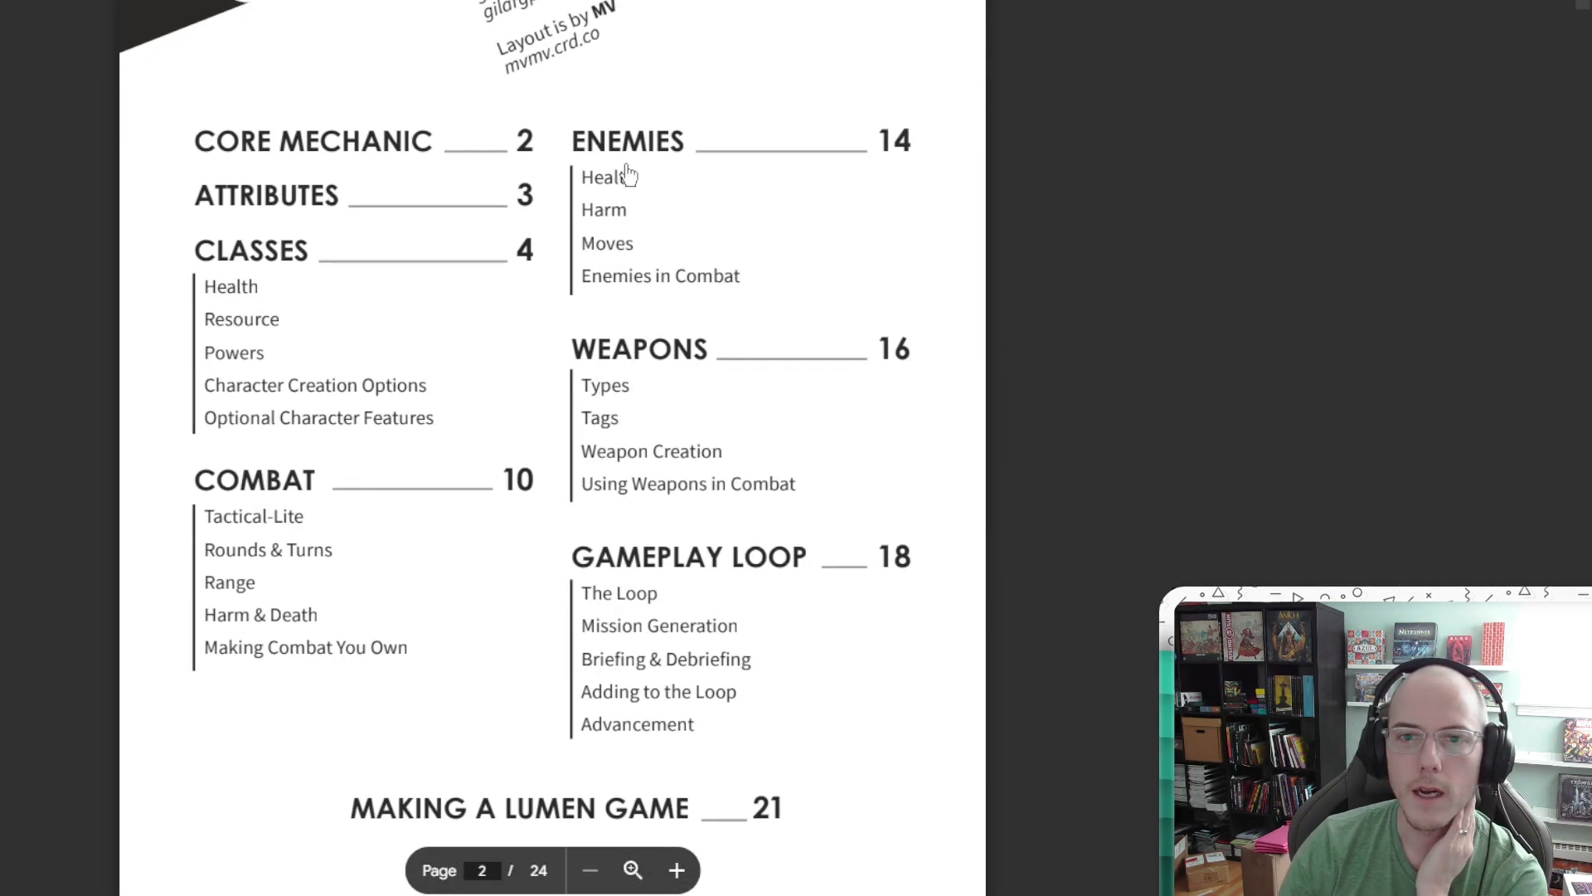
click(638, 140)
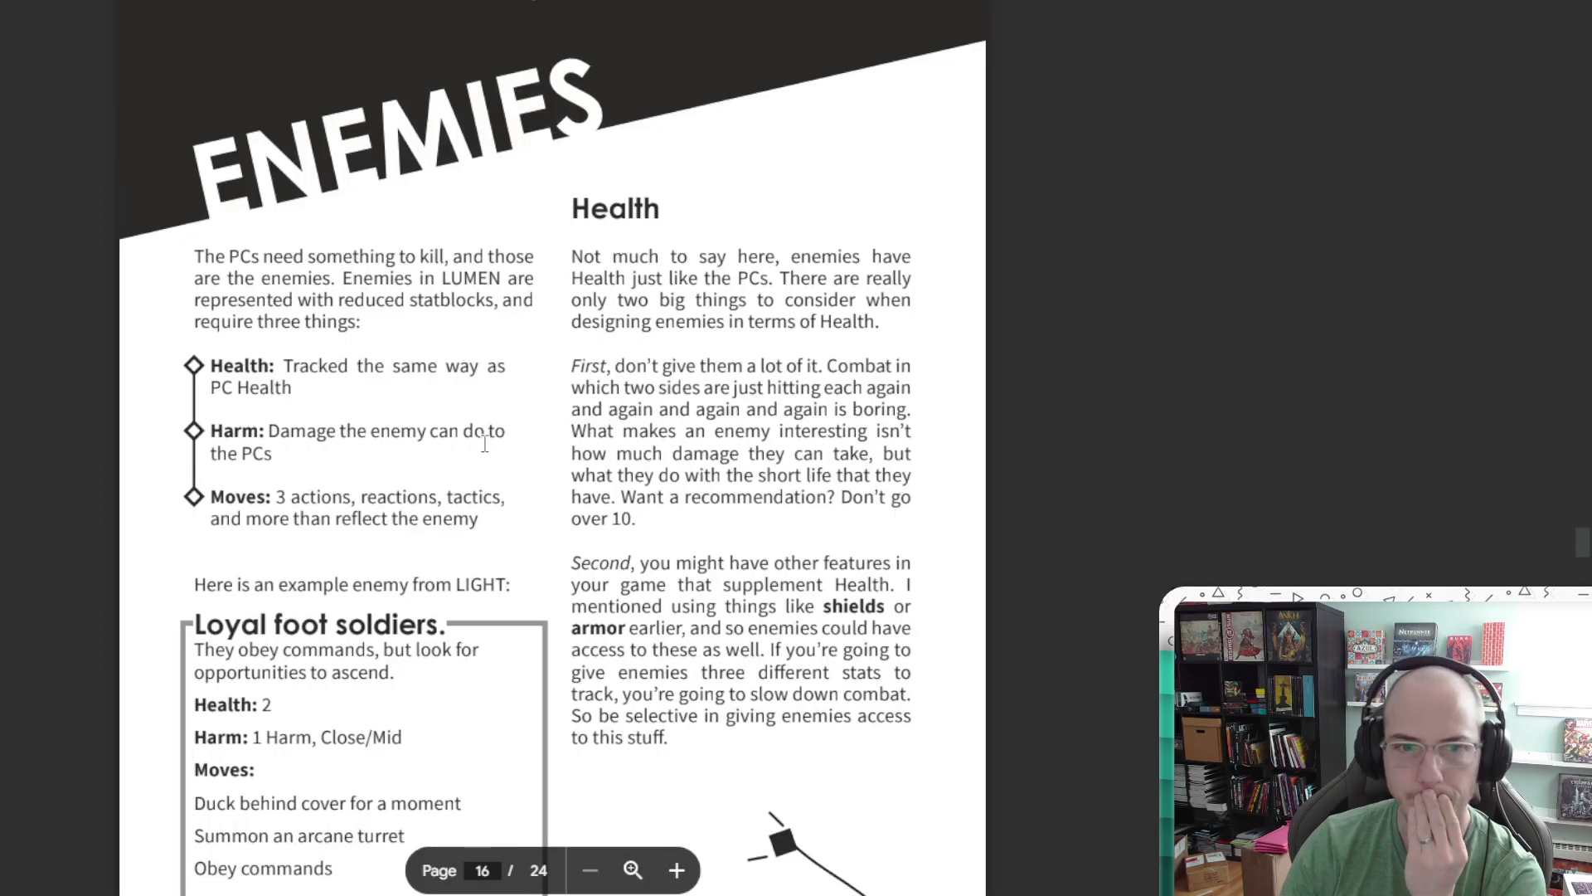
scroll(485, 443, down, 1)
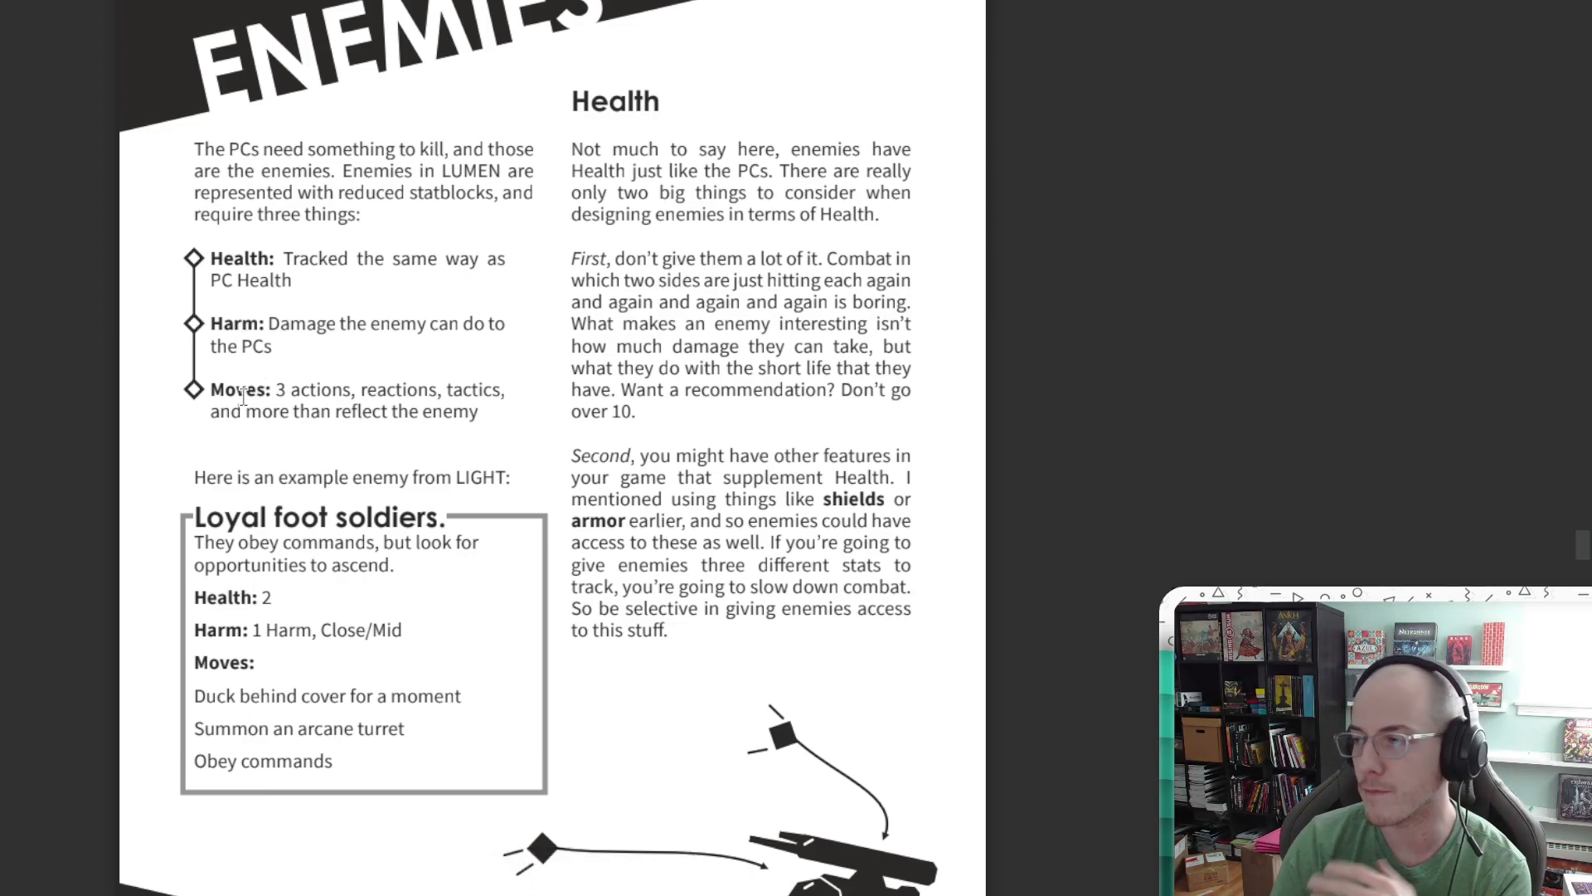
scroll(196, 580, down, 2)
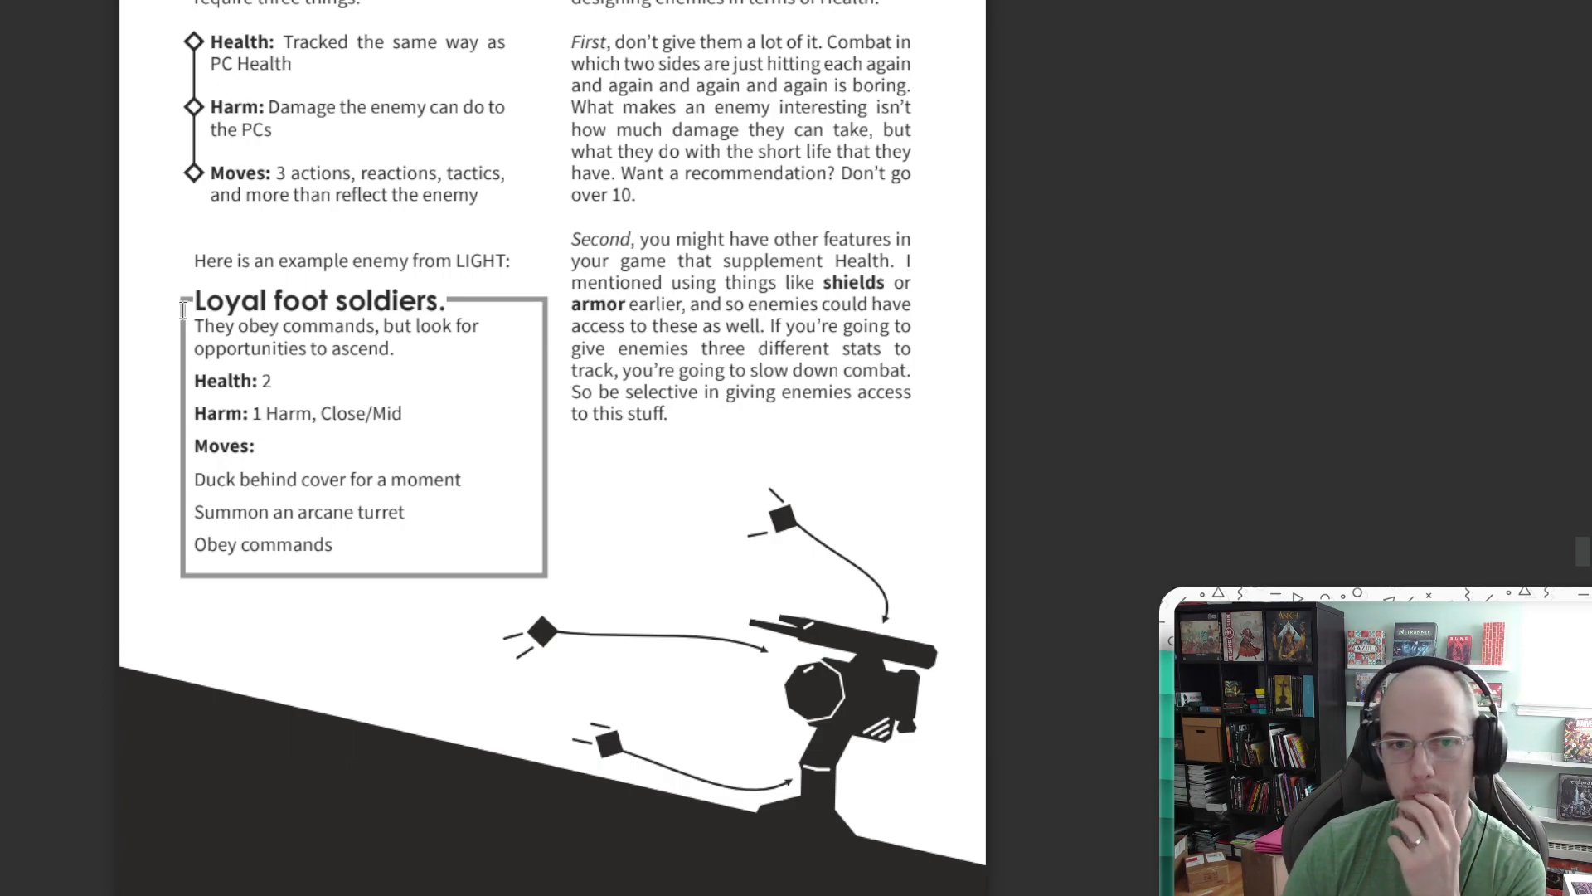
Examine the harm range and the listed moves of the example enemy "Loyal foot soldiers"
double_click(365, 414)
click(380, 414)
double_click(212, 480)
double_click(356, 481)
click(349, 490)
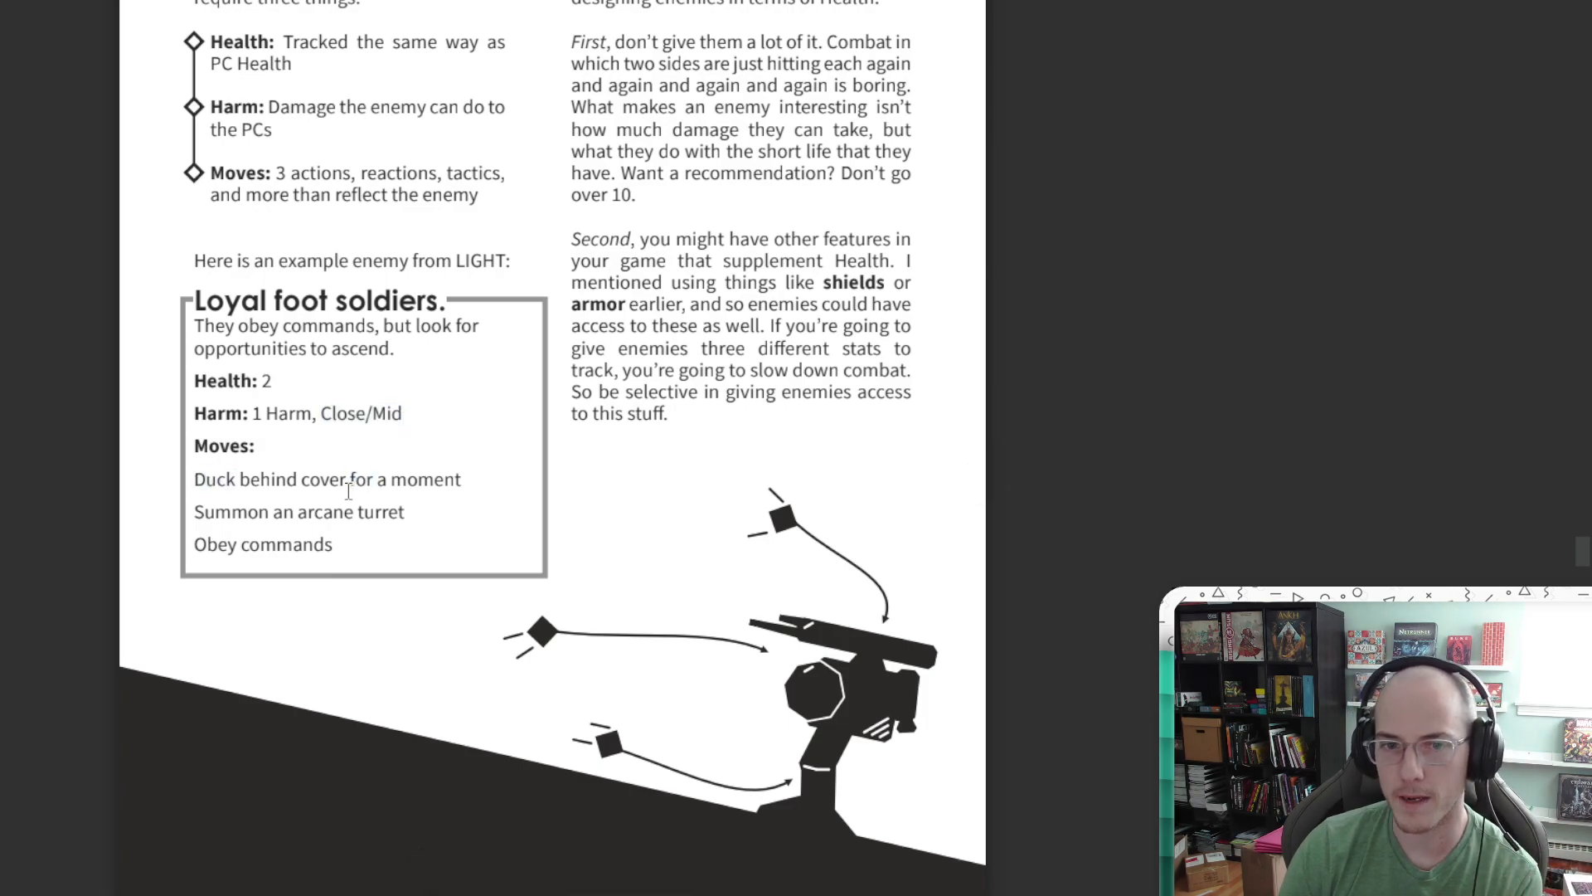
double_click(282, 545)
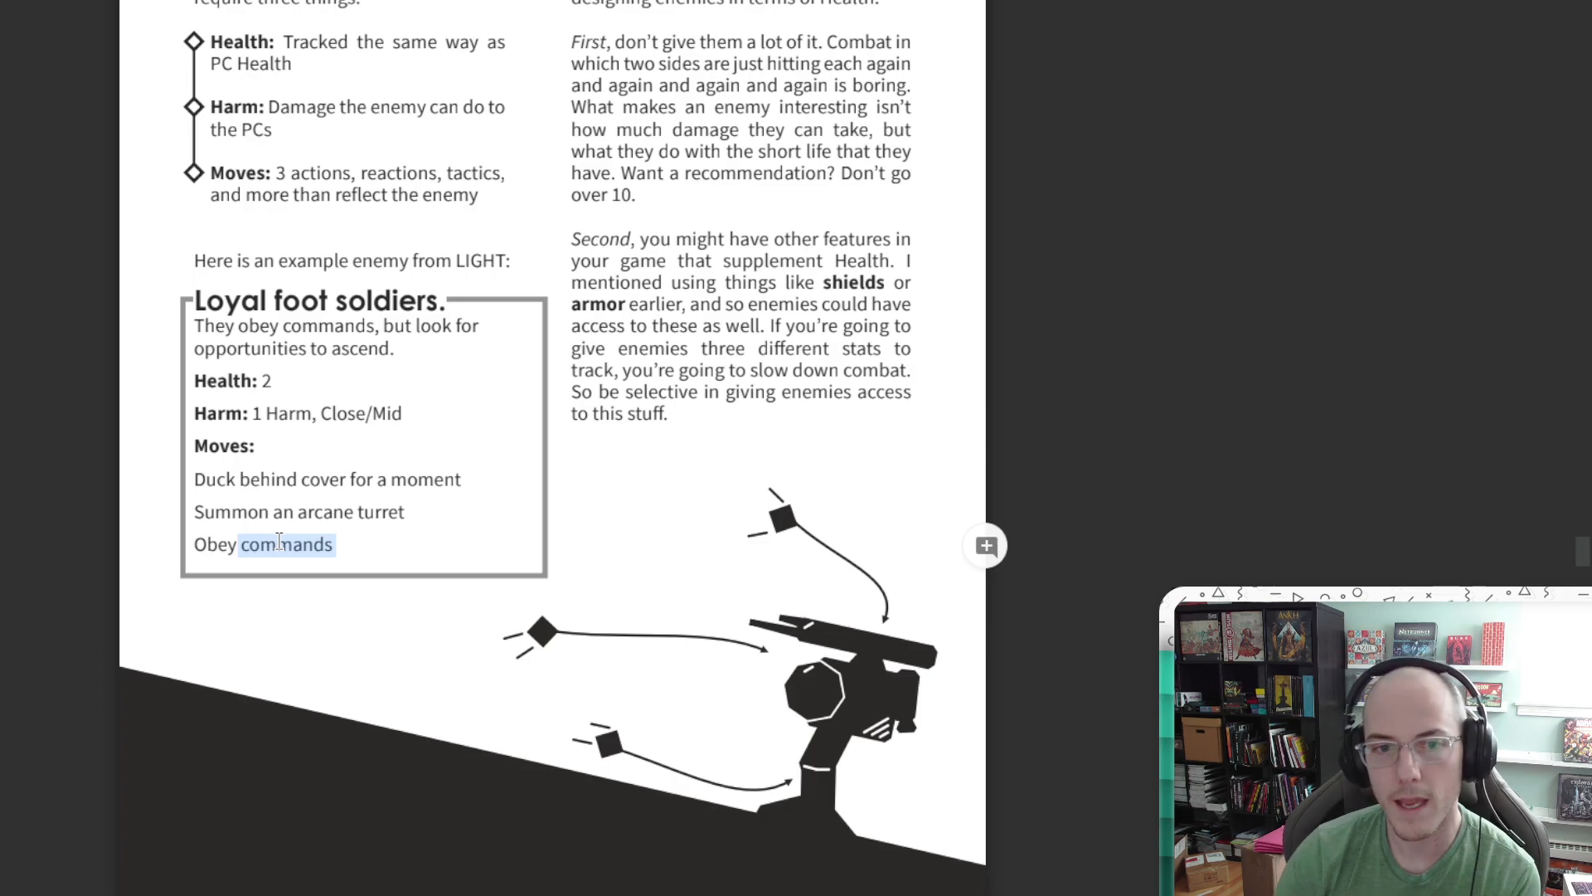
click(636, 535)
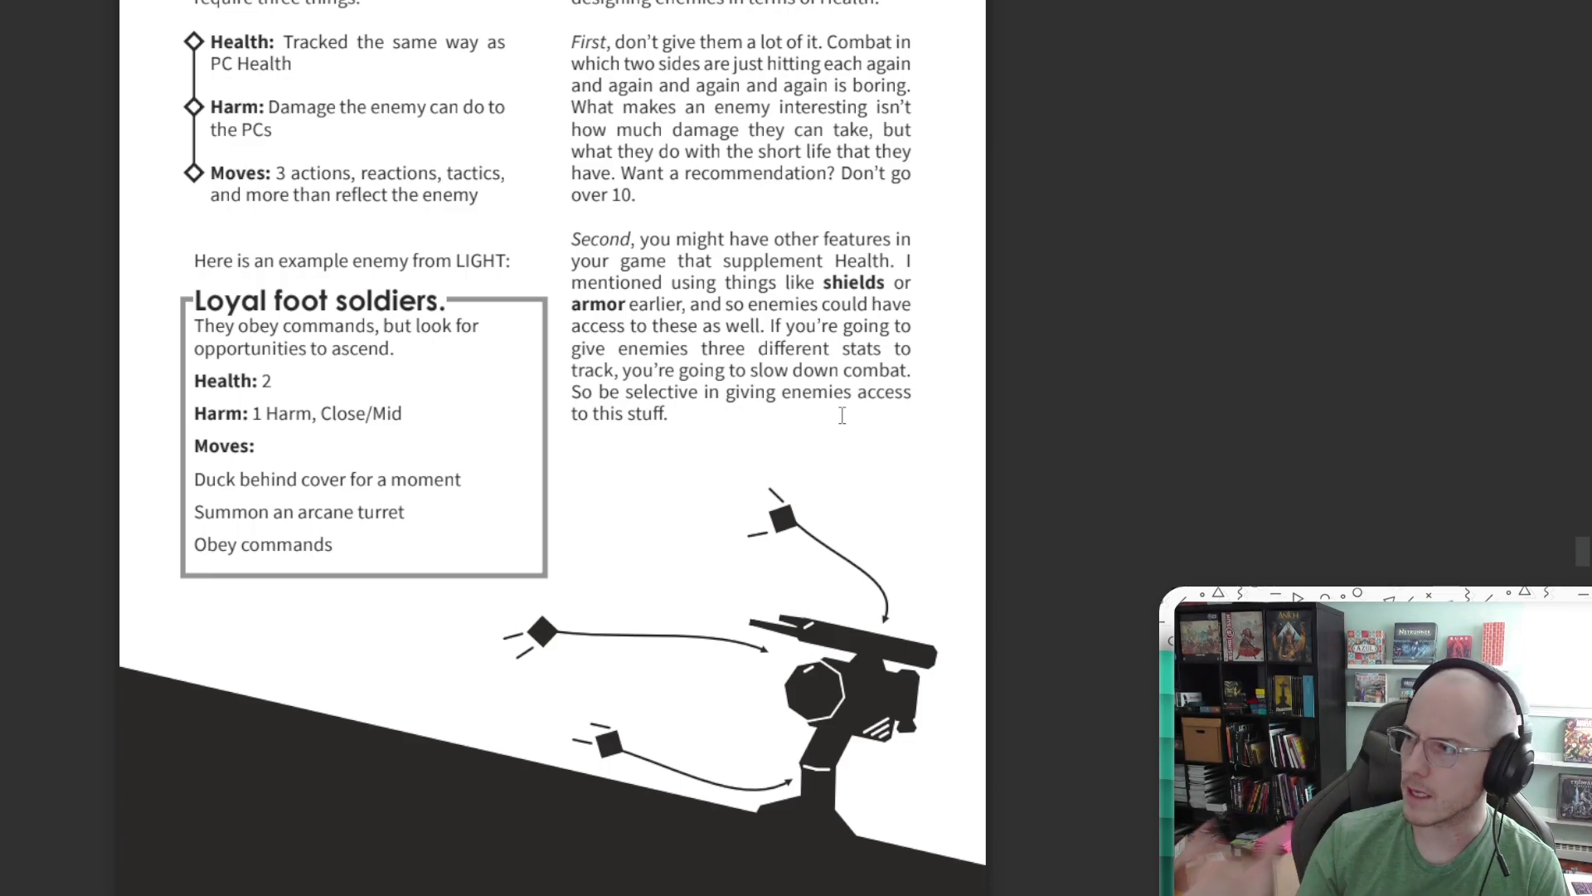
Return to the LUMEN 2.0 notes in Google Docs and view the Enemies & Combat and Health/Enemy Combos sections
key(alt+Tab)
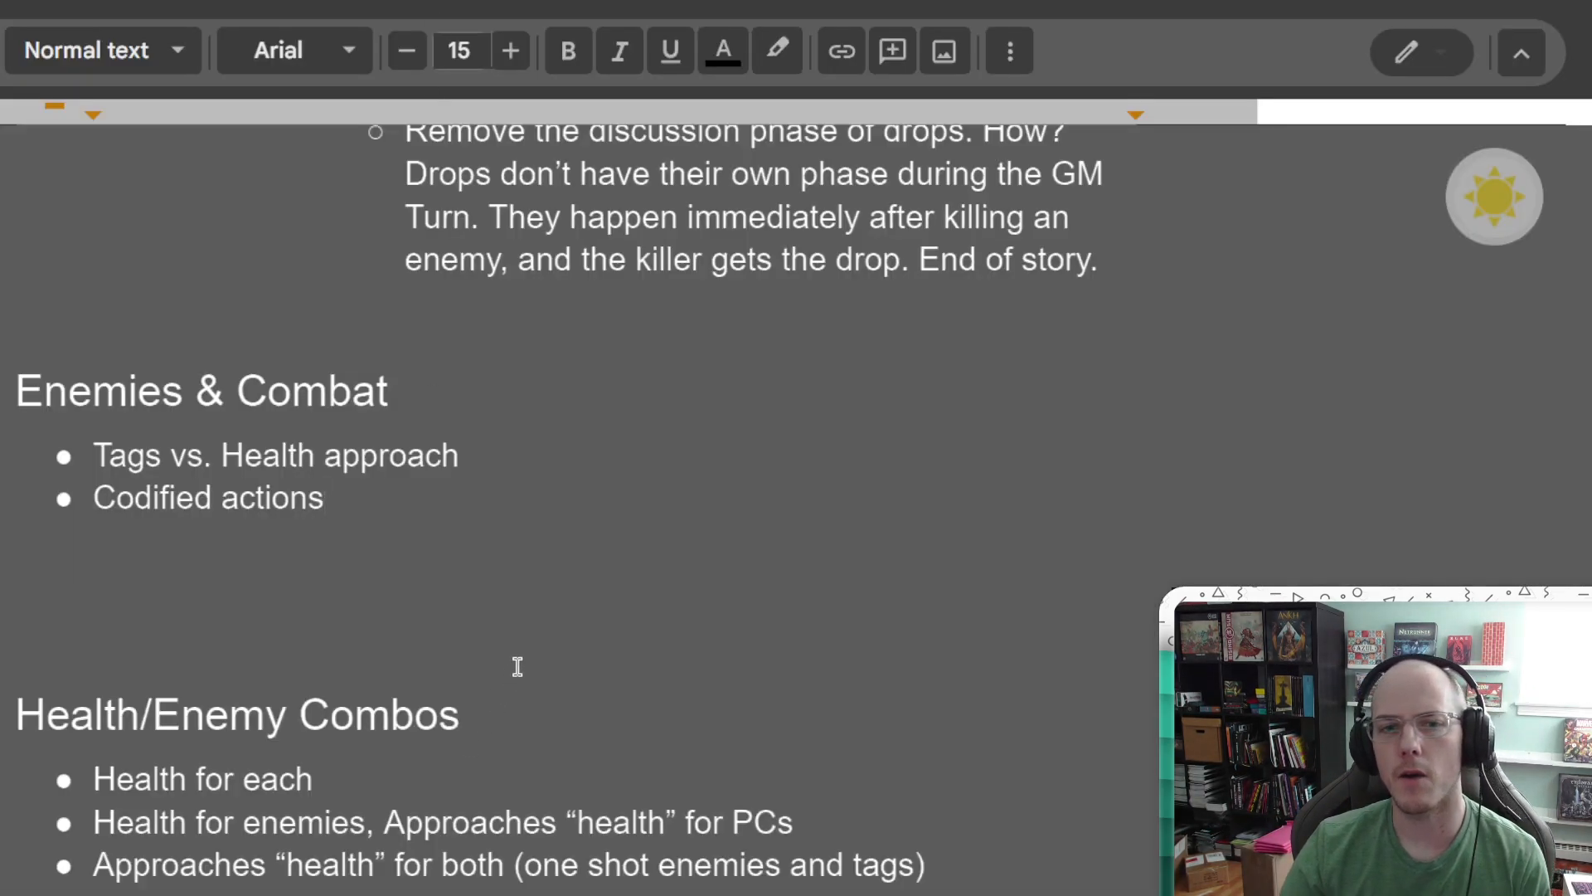
scroll(630, 563, down, 2)
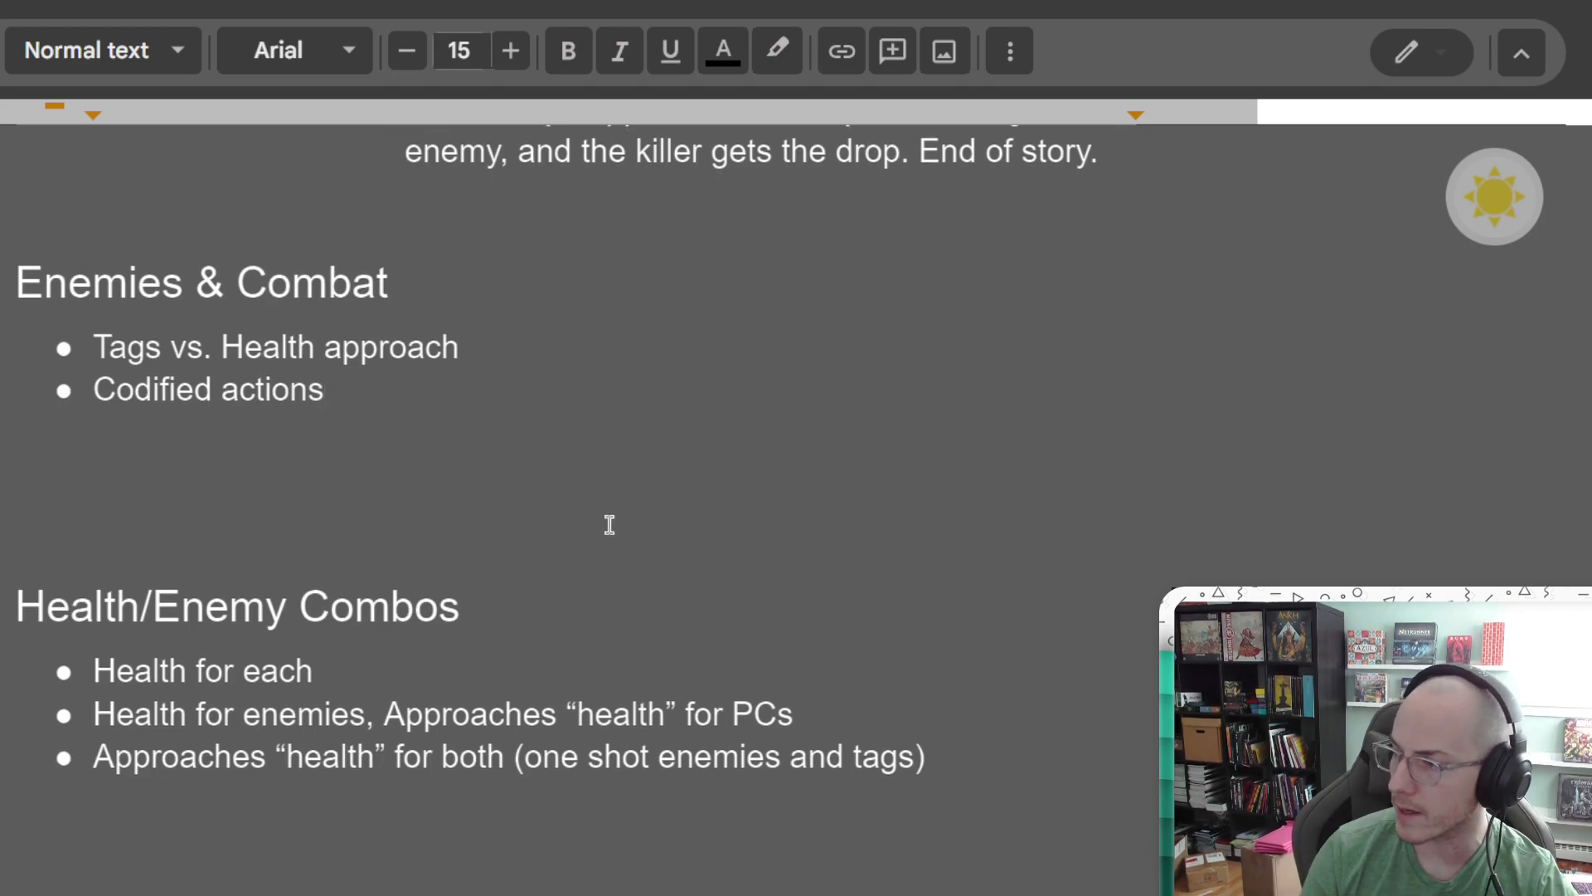
Add a sub-bullet under "Codified actions": "Right now, in LUMEN there is no parity between how PCs act and enemies act by the GM"
key(Return)
key(Tab)
text(Ri)
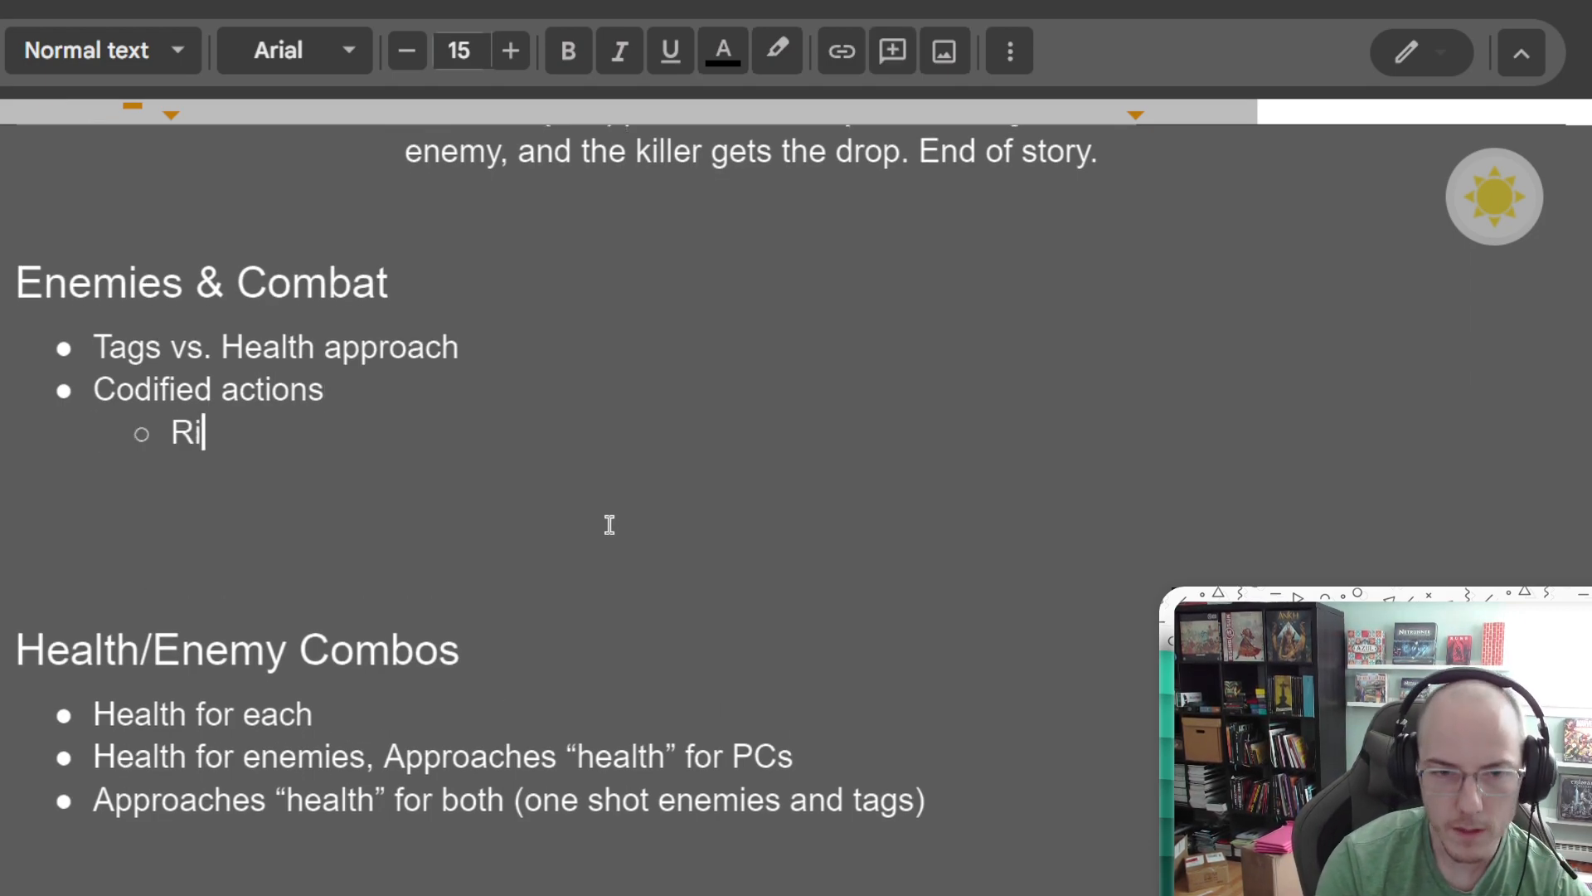
text(ght now, in LU)
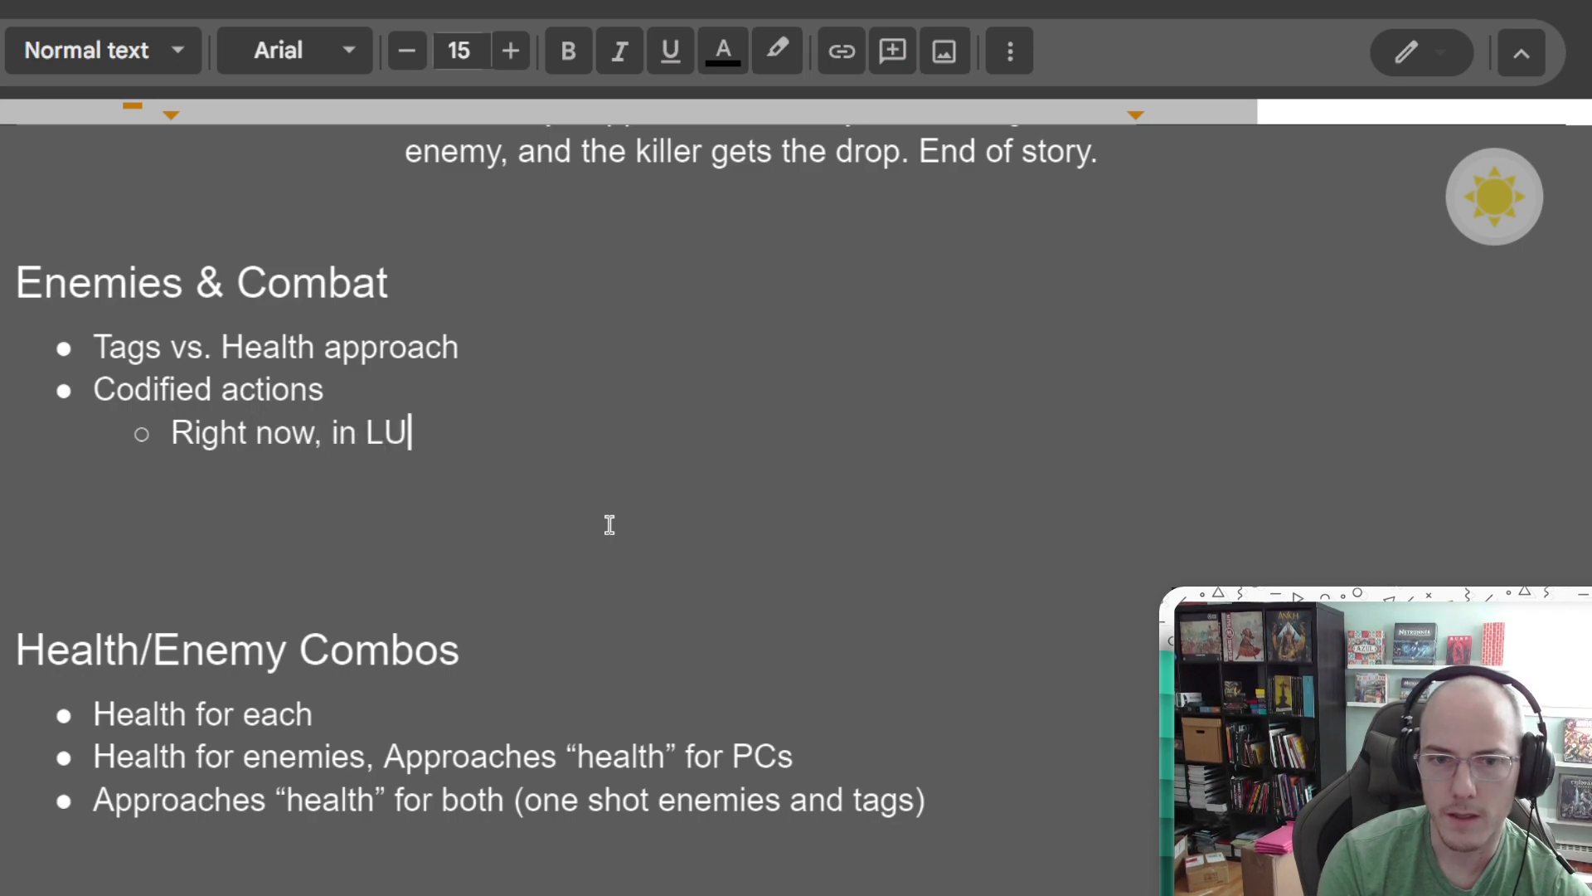
text(MEN there is no parity)
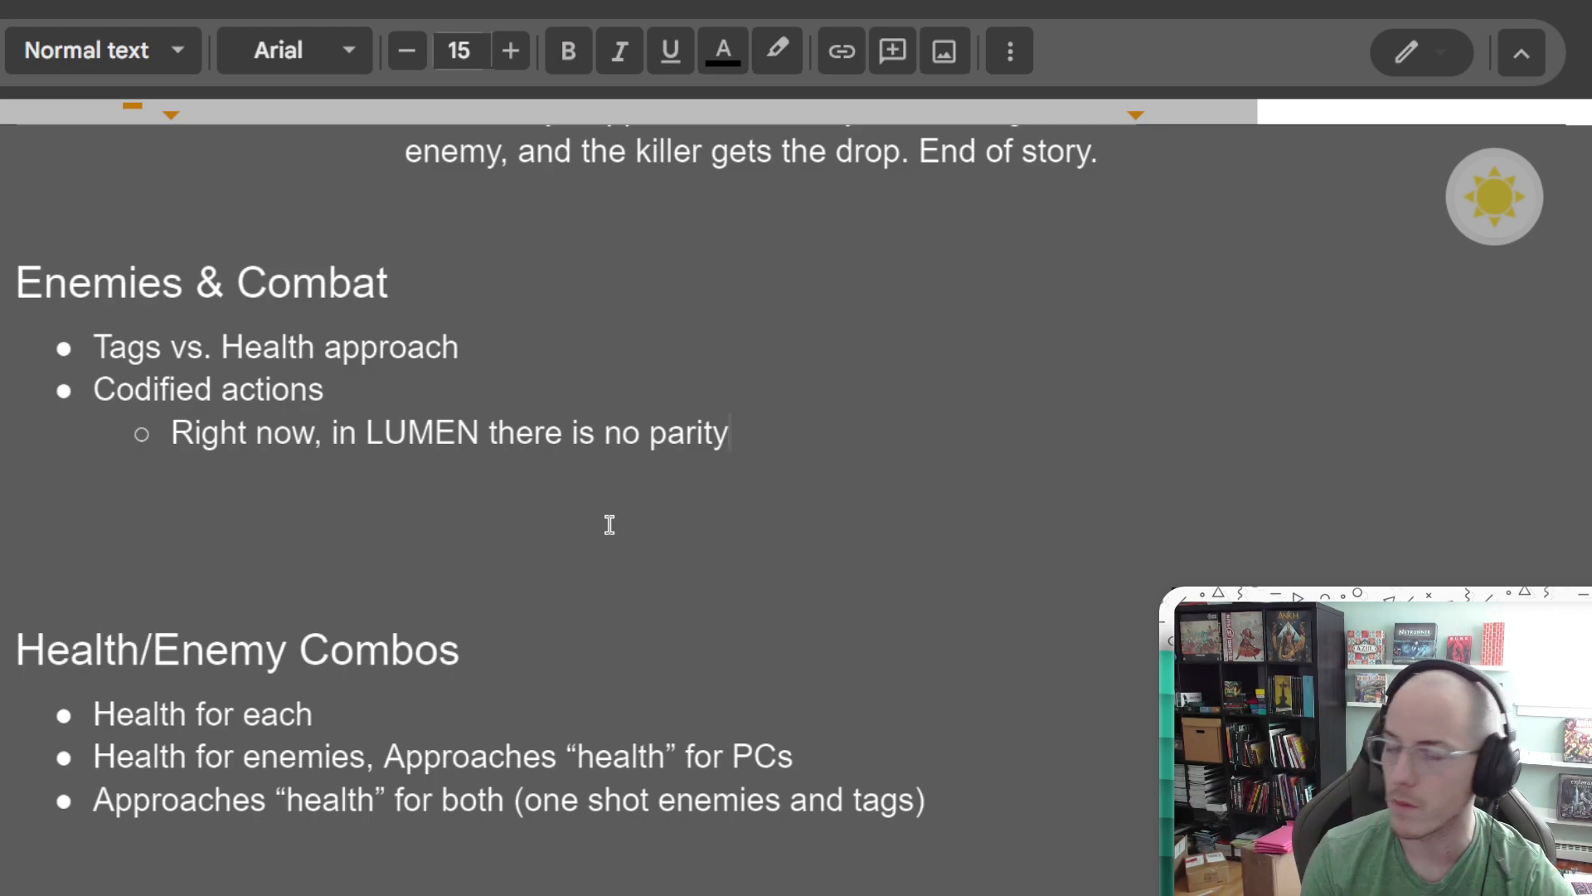
text(between how P)
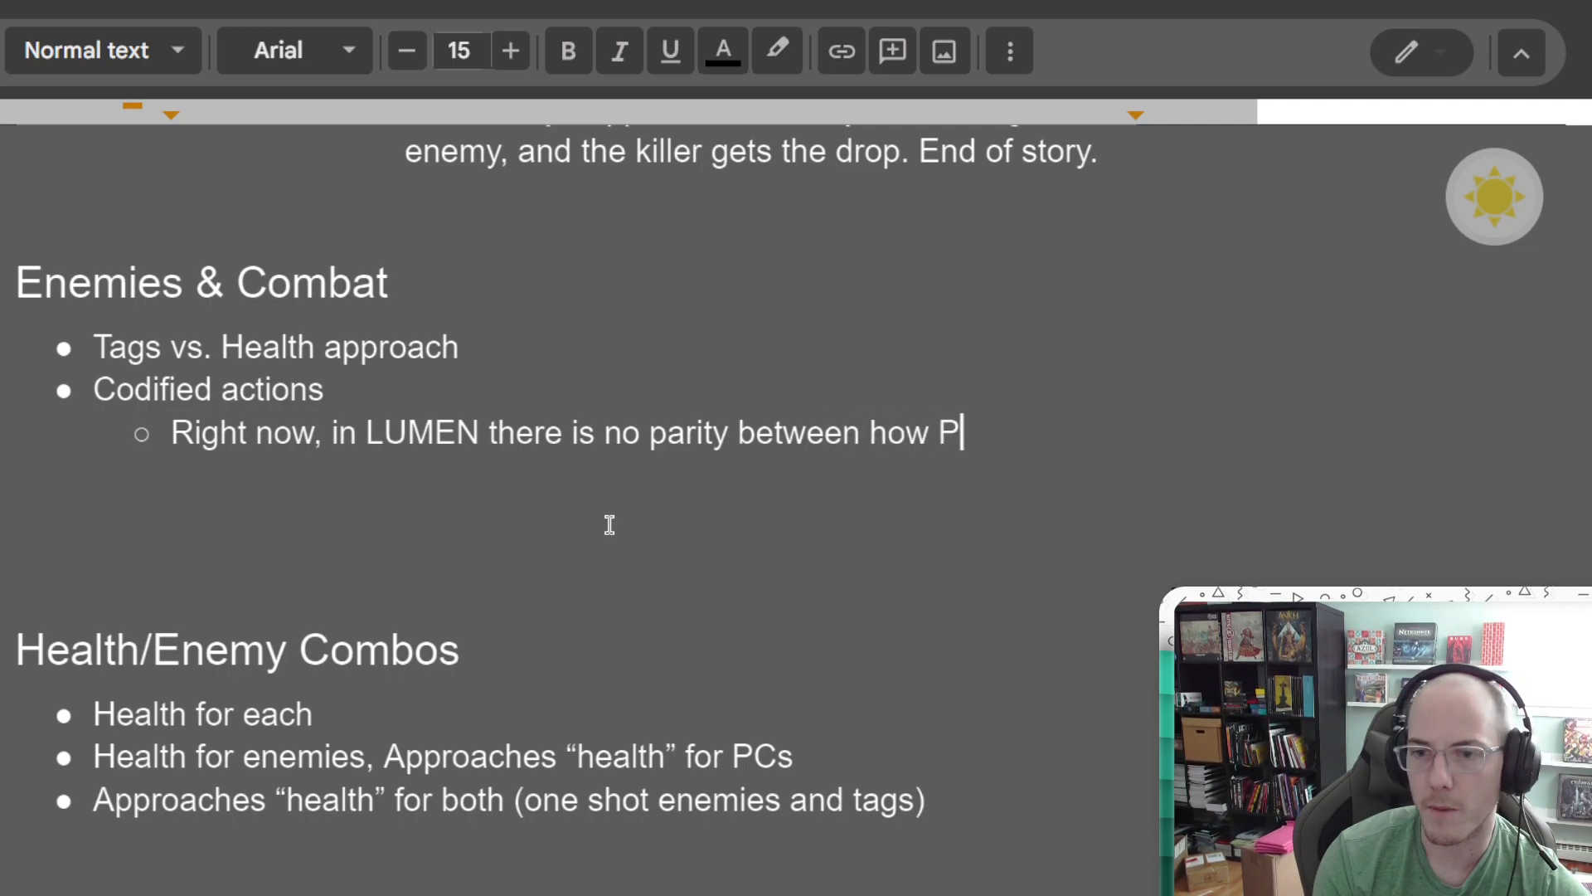
text(Cs act and)
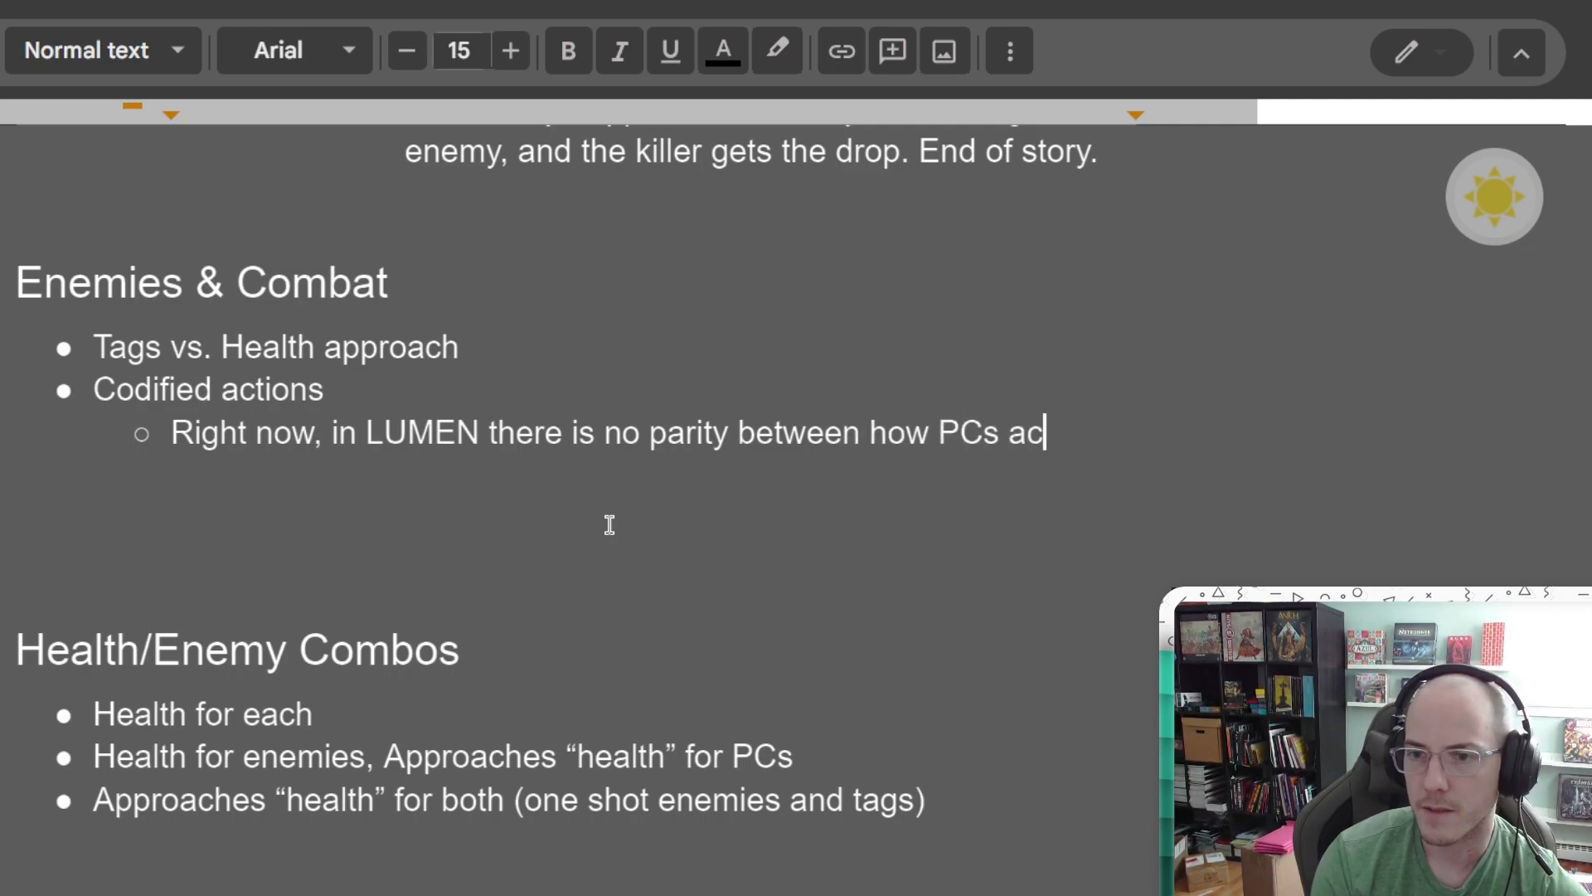
text(nemies at)
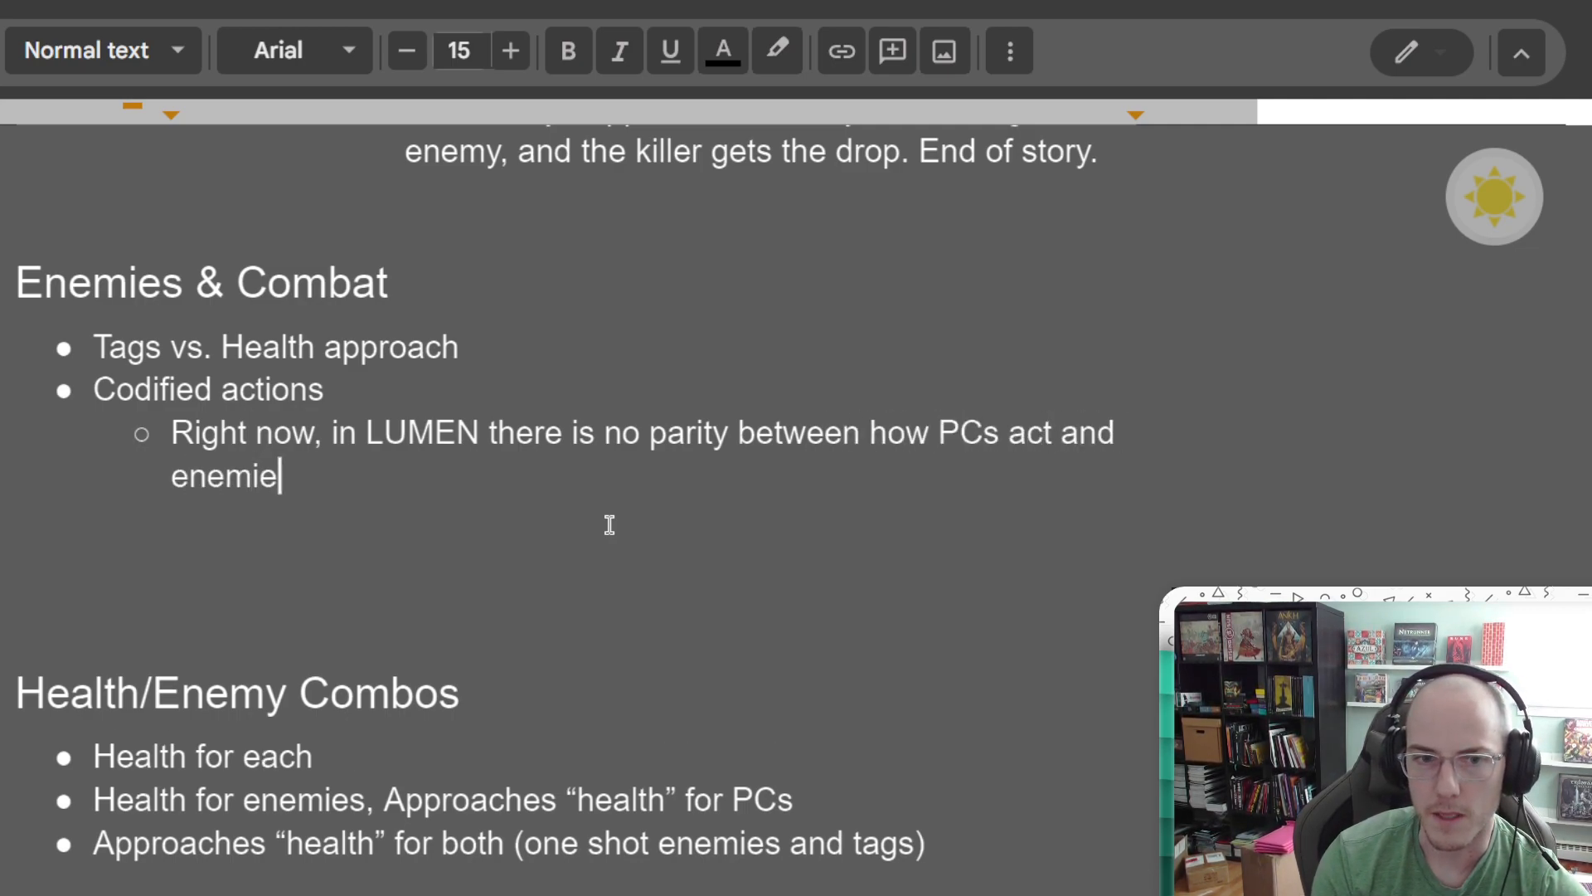
key(BackSpace)
key(BackSpace)
text(ct by the GM)
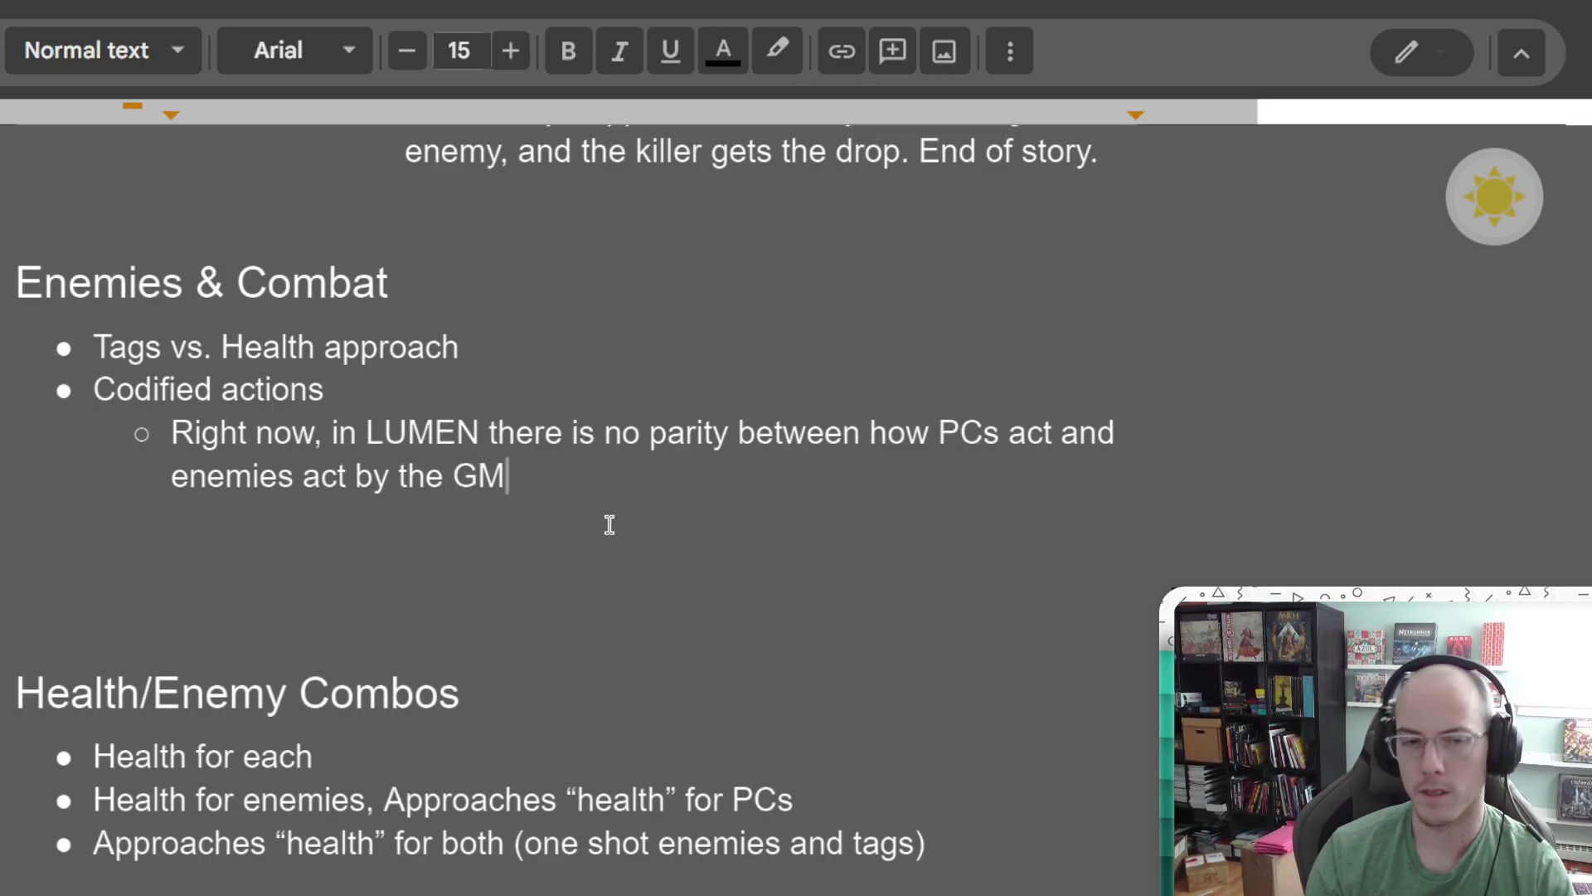
Add a top-level bullet to Enemies & Combat: "Enemies need much more explicit actions that they can take"
key(Return)
key(shift+Tab)
text(Enemies)
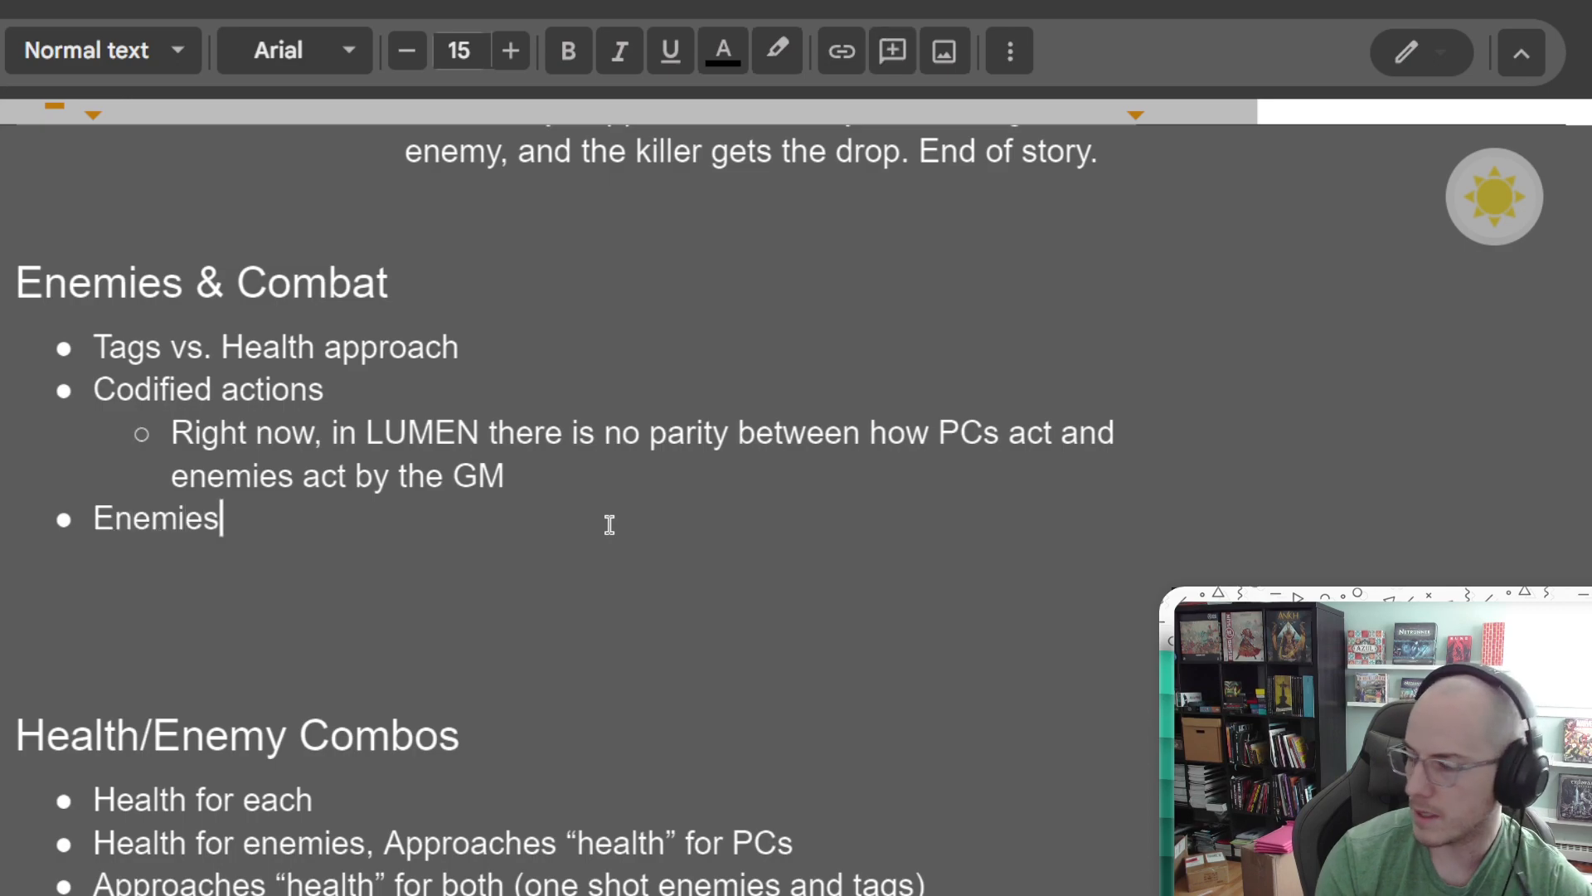
text( need t)
key(BackSpace)
text(much )
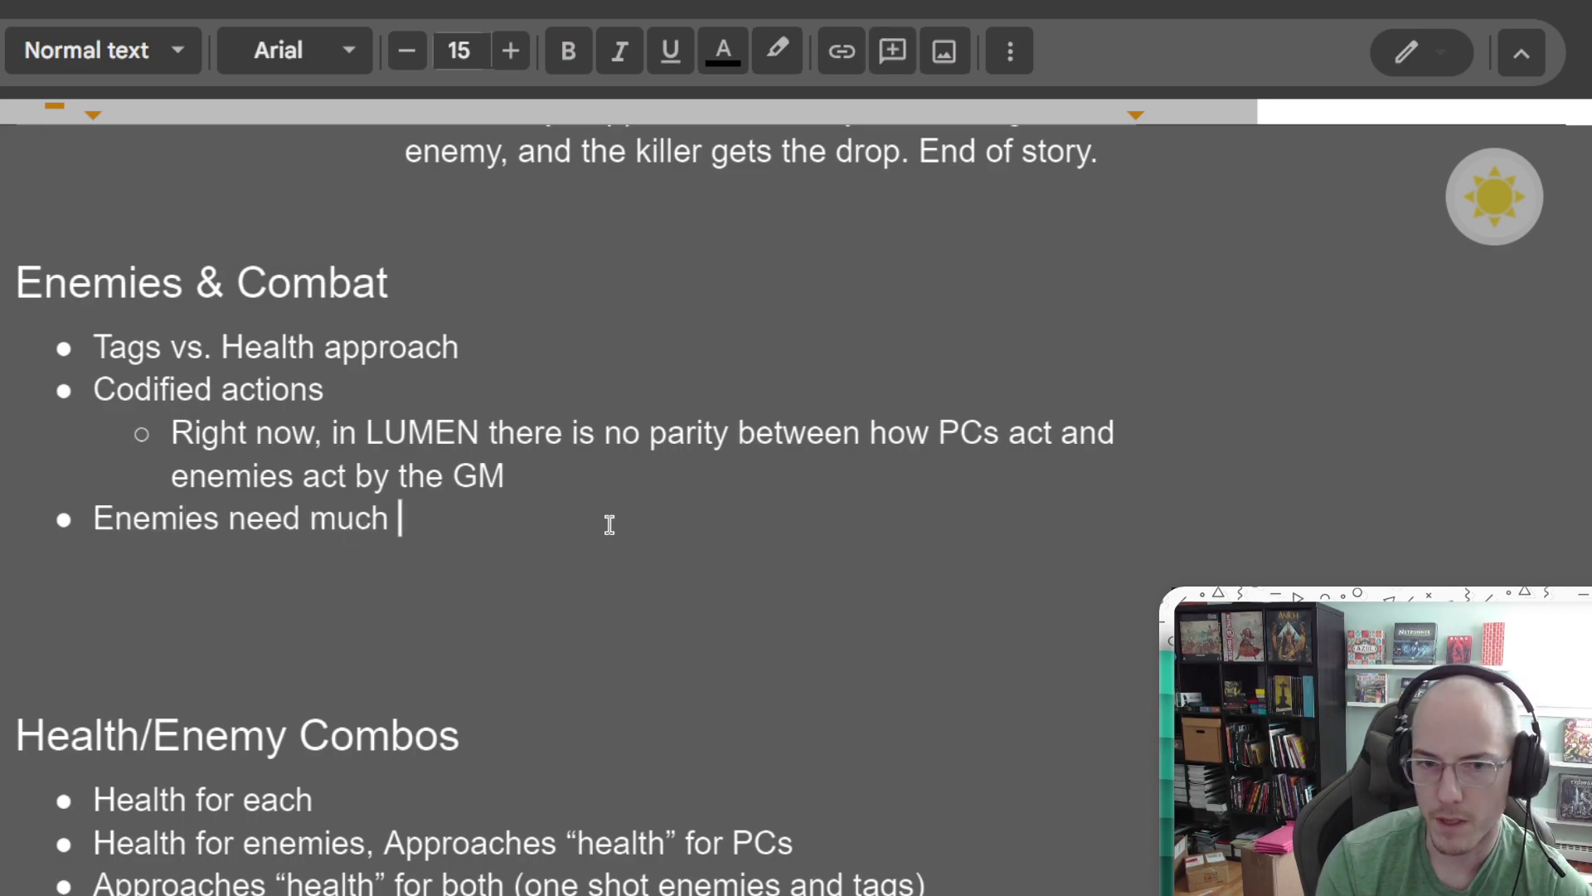
text(more explicit )
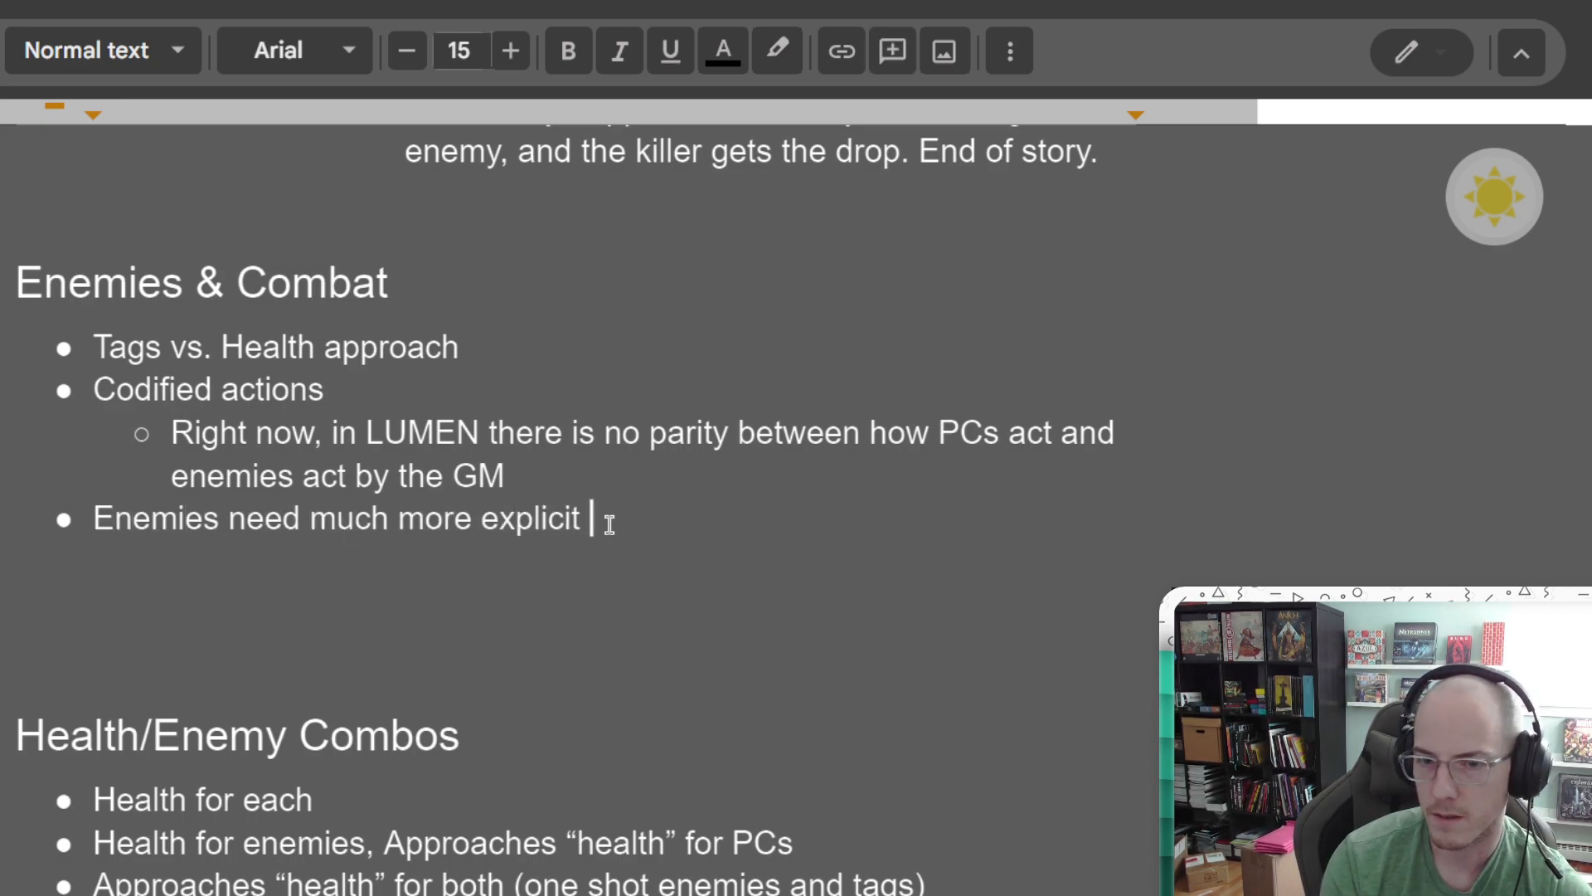
text(actions that they can take)
Add a sub-bullet under the explicit actions point: "Look at Slayers: Passives, Actions, Reactions"
key(Return)
key(Tab)
text(Look at )
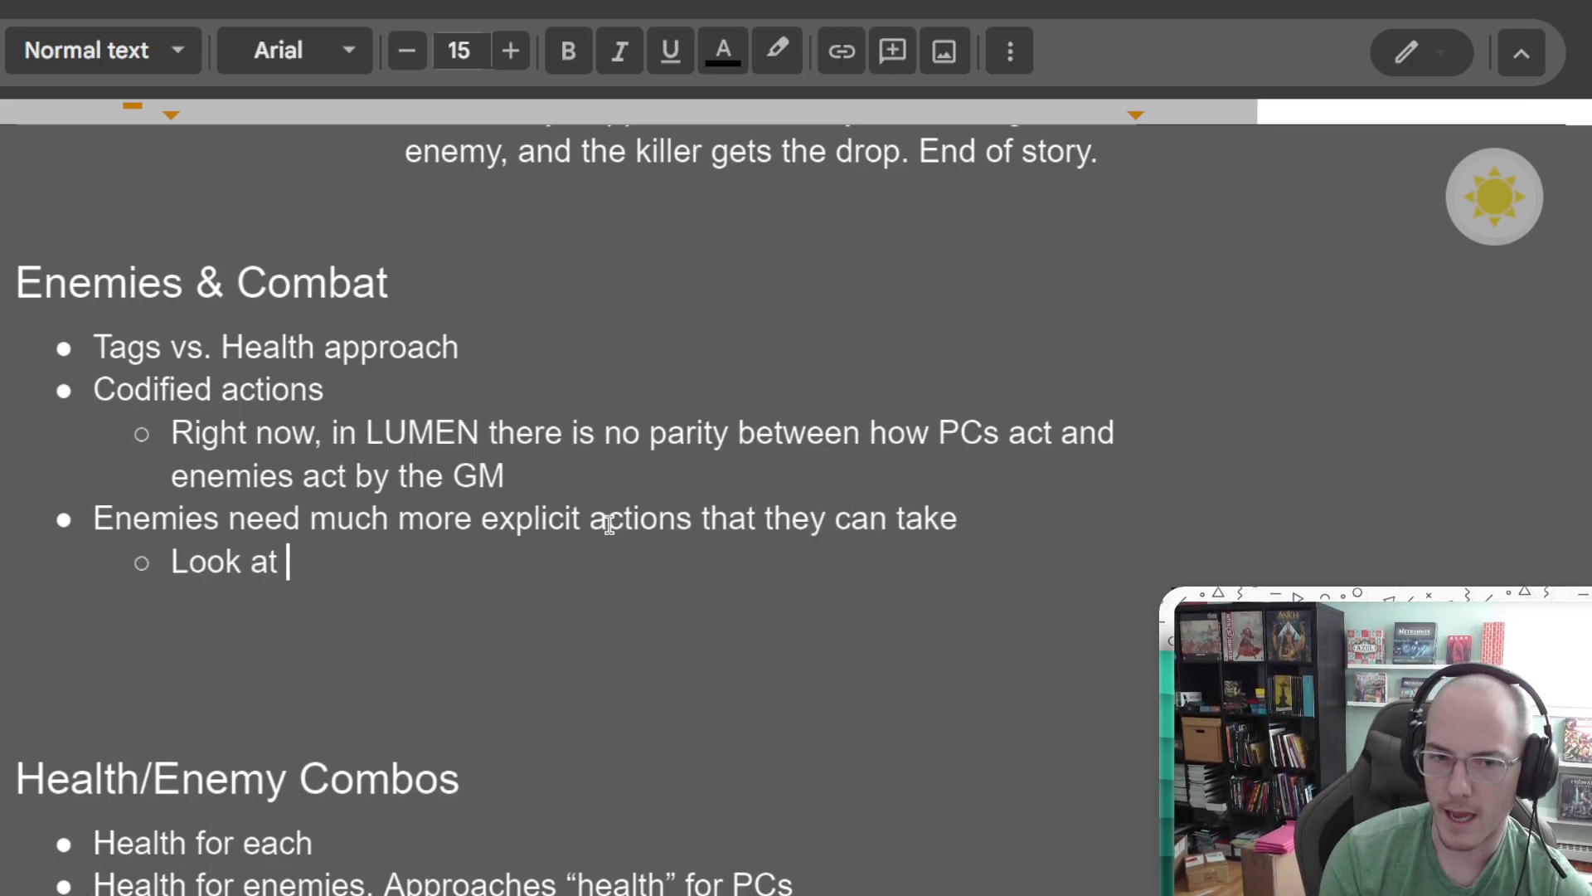
text(Slayers)
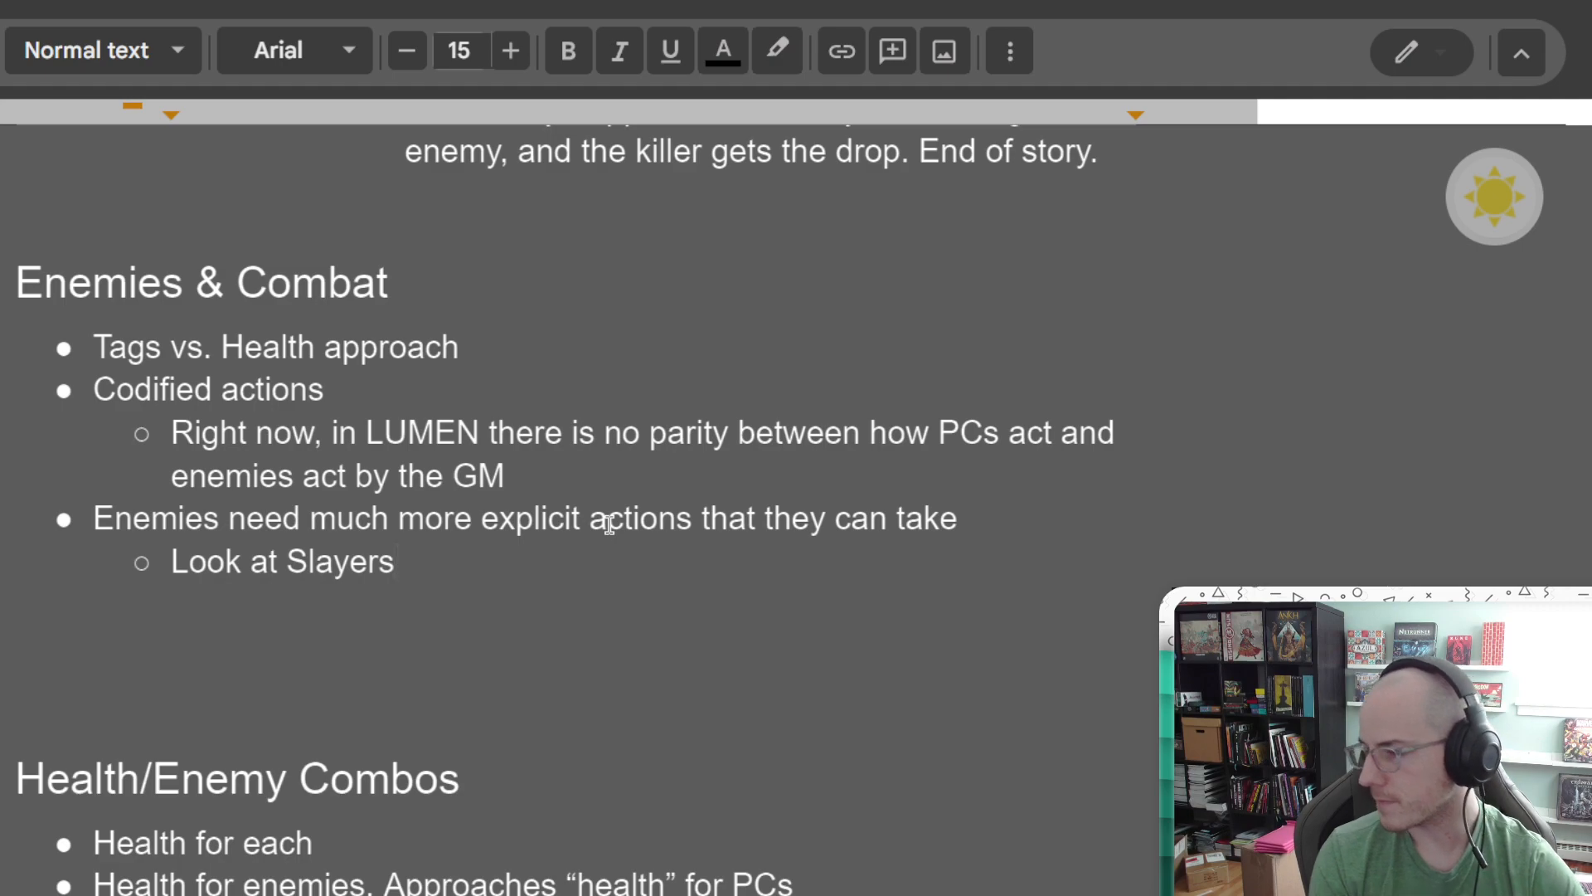
text(: Passives)
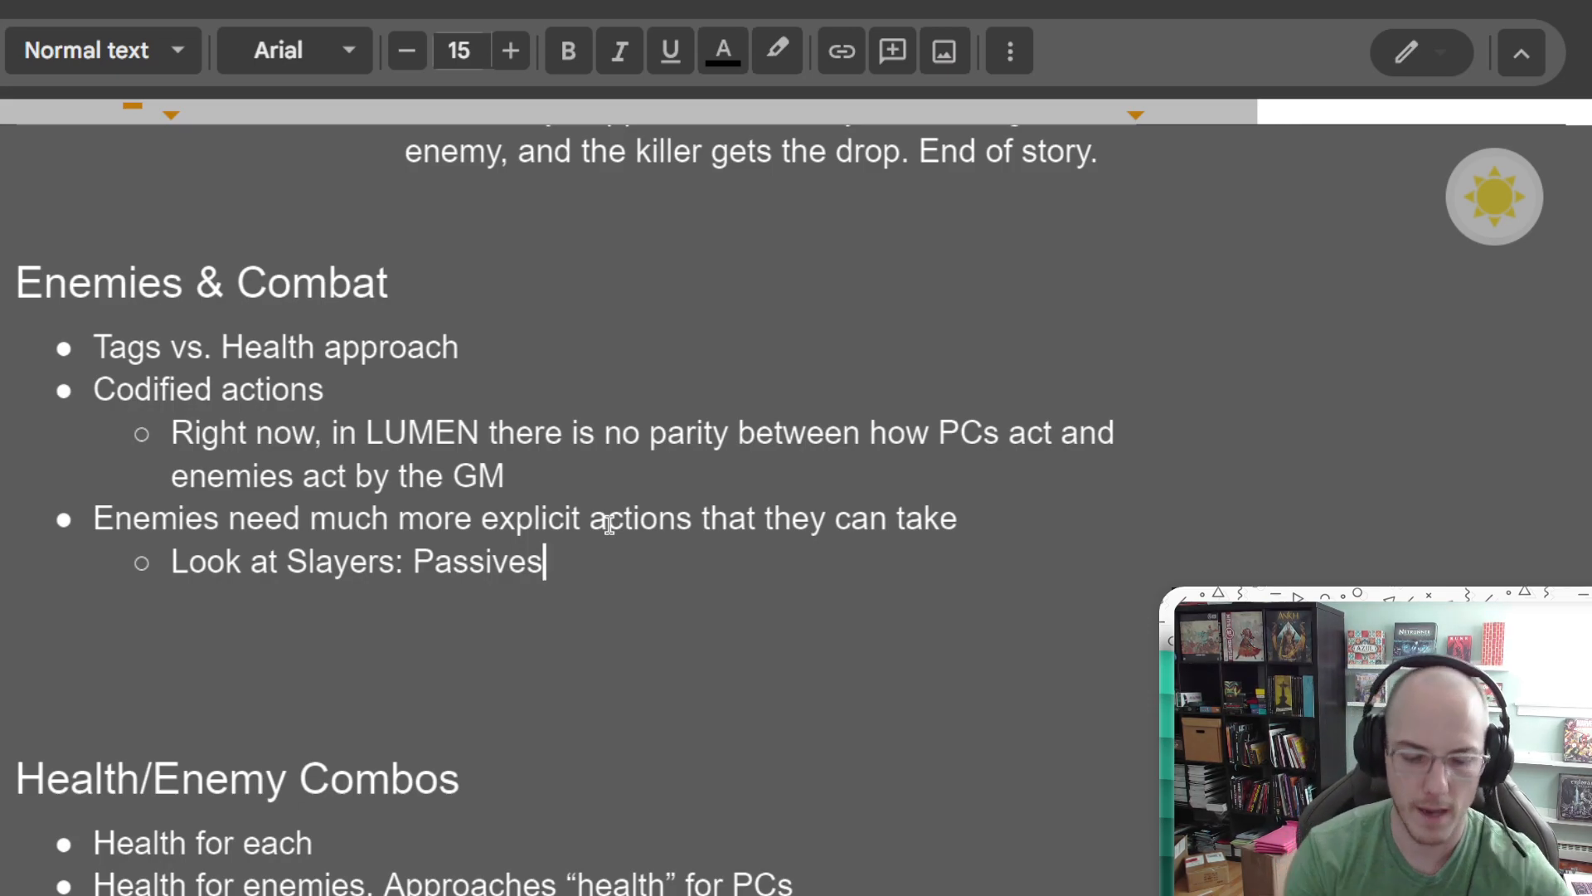
text(, Actions, R)
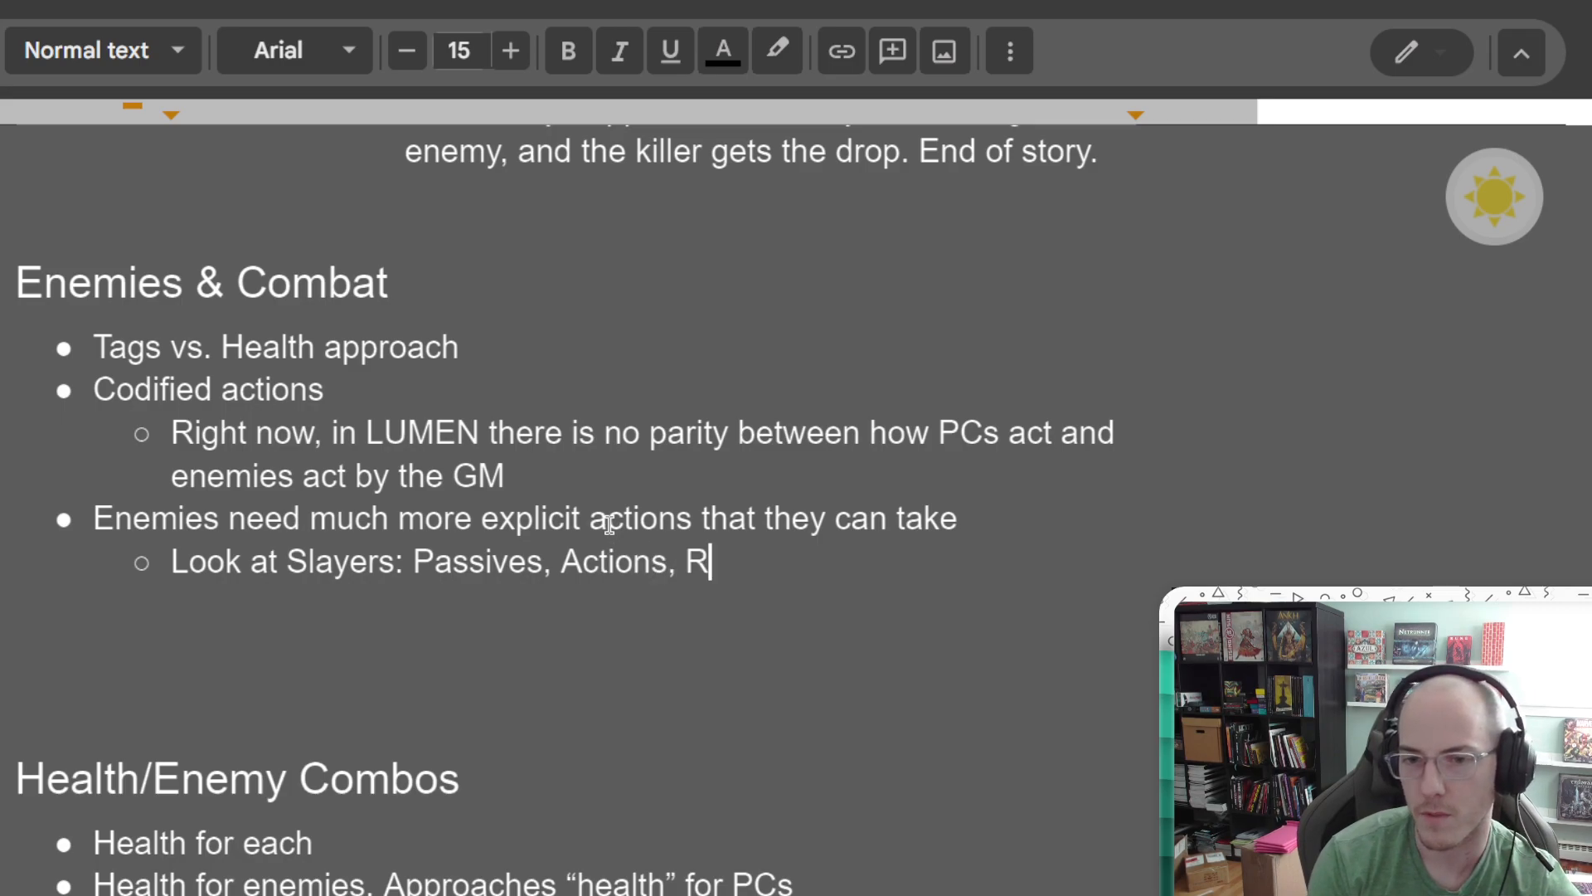
text(eactions)
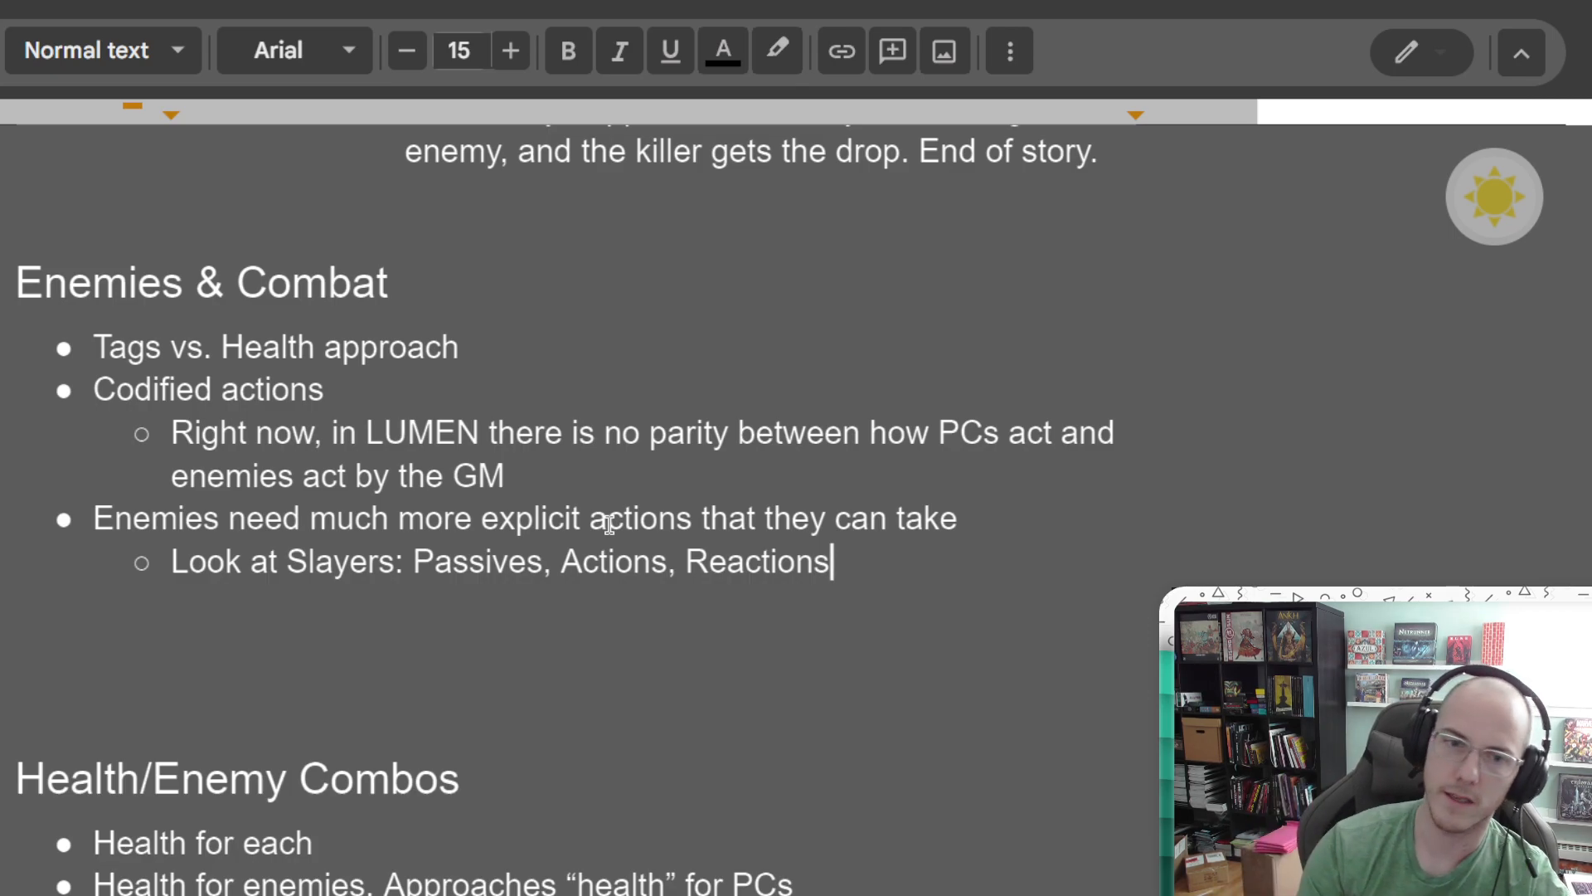
Add another sub-bullet below the Slayers note: "These shouldn't be open to interpretation, unsure how they manifest"
key(Return)
text(These should)
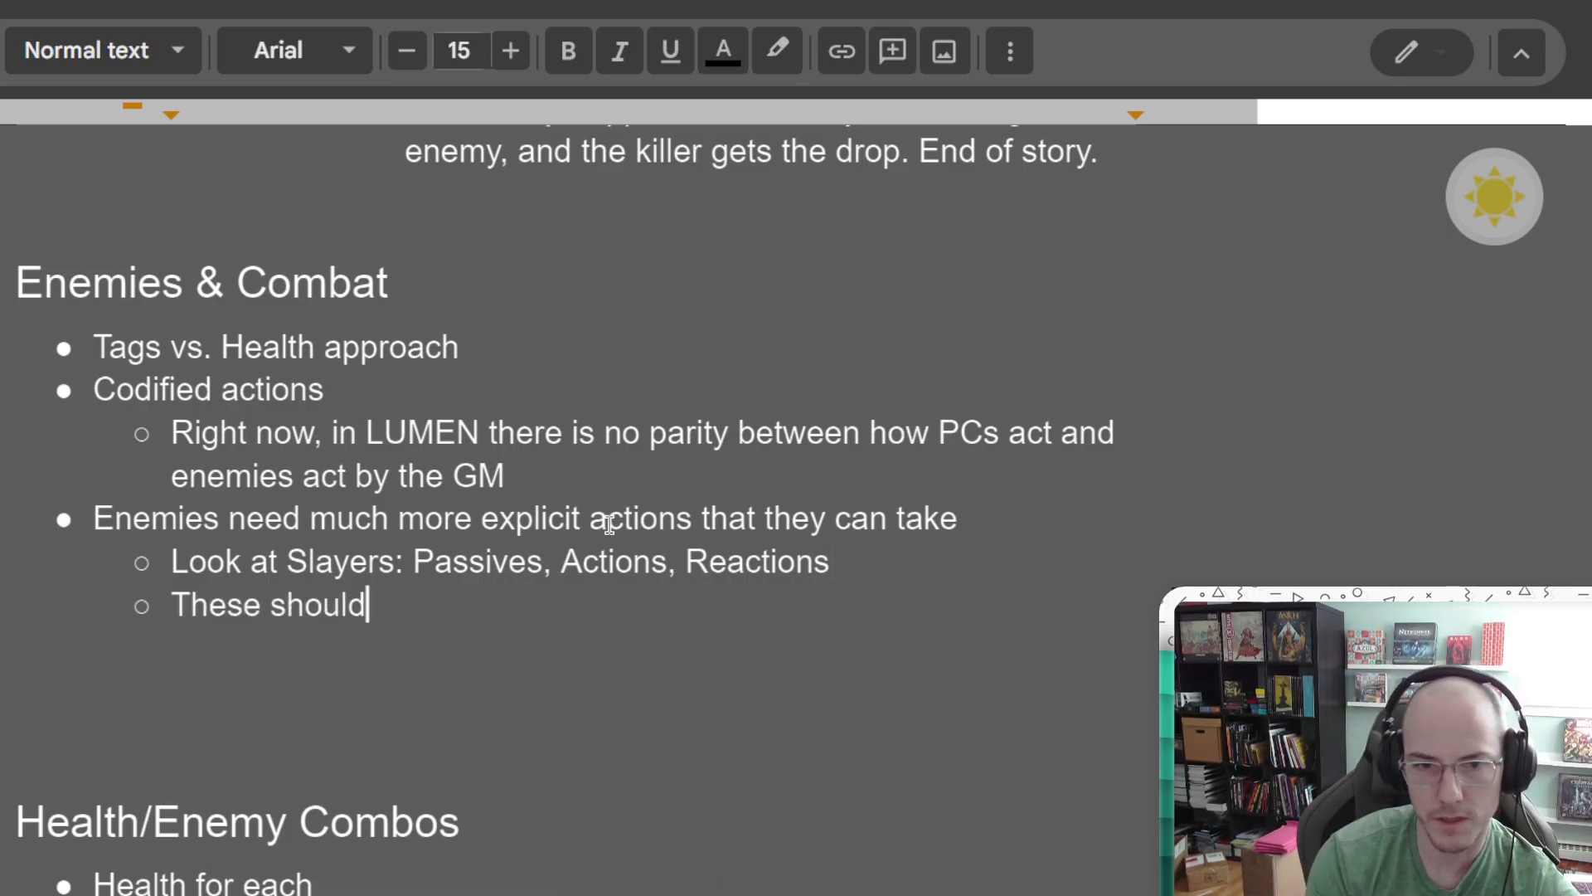
text(n't be open)
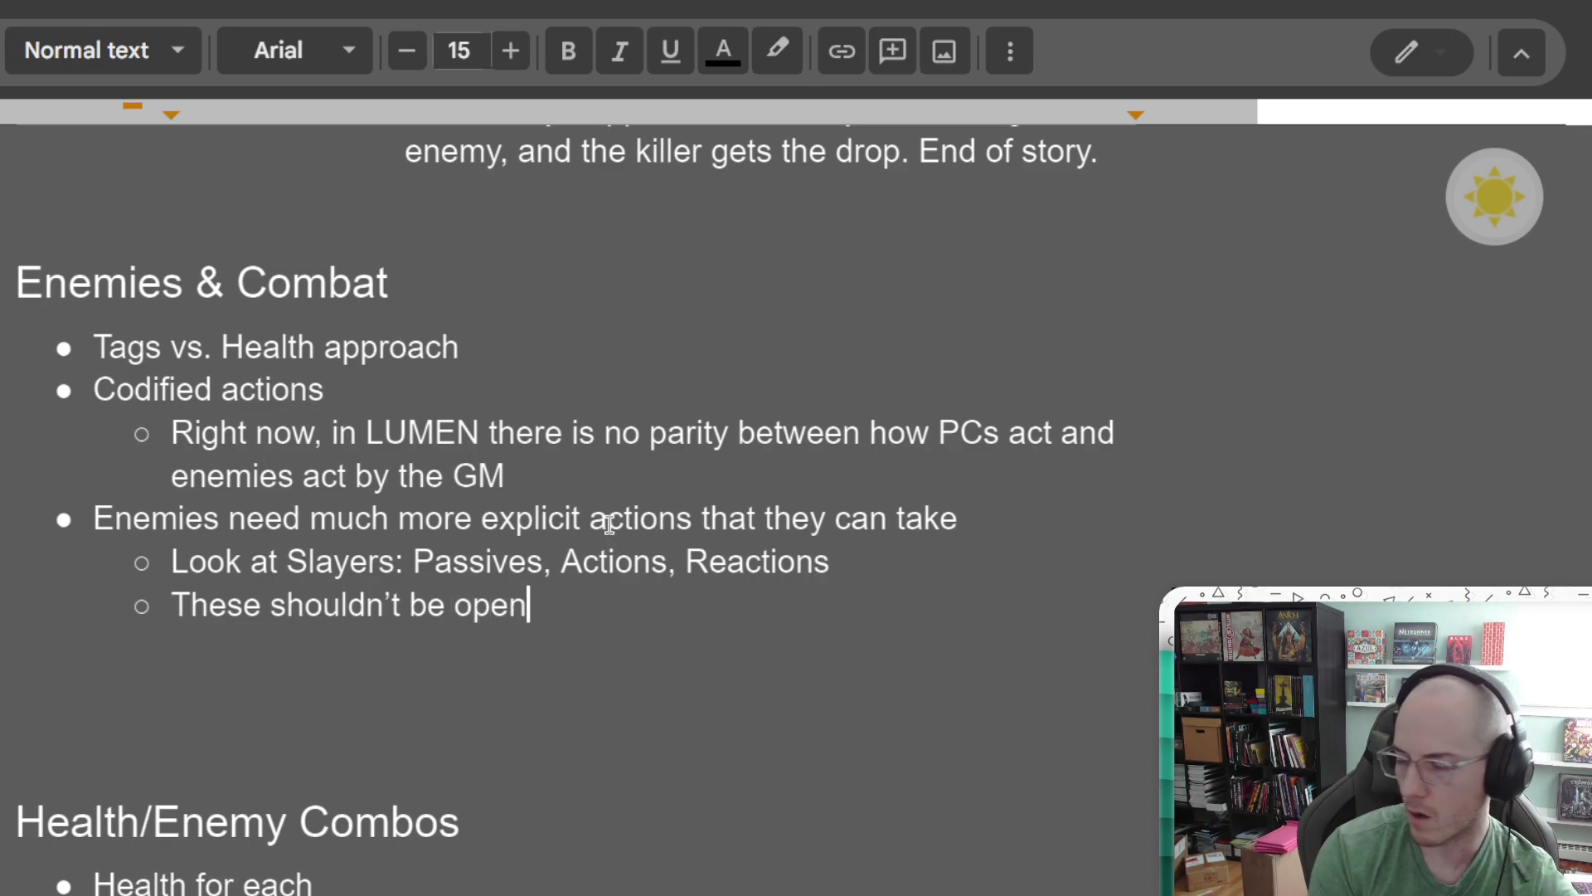
text( to interpreat)
key(BackSpace)
key(BackSpace)
text(tait)
key(BackSpace)
key(BackSpace)
text(tion, )
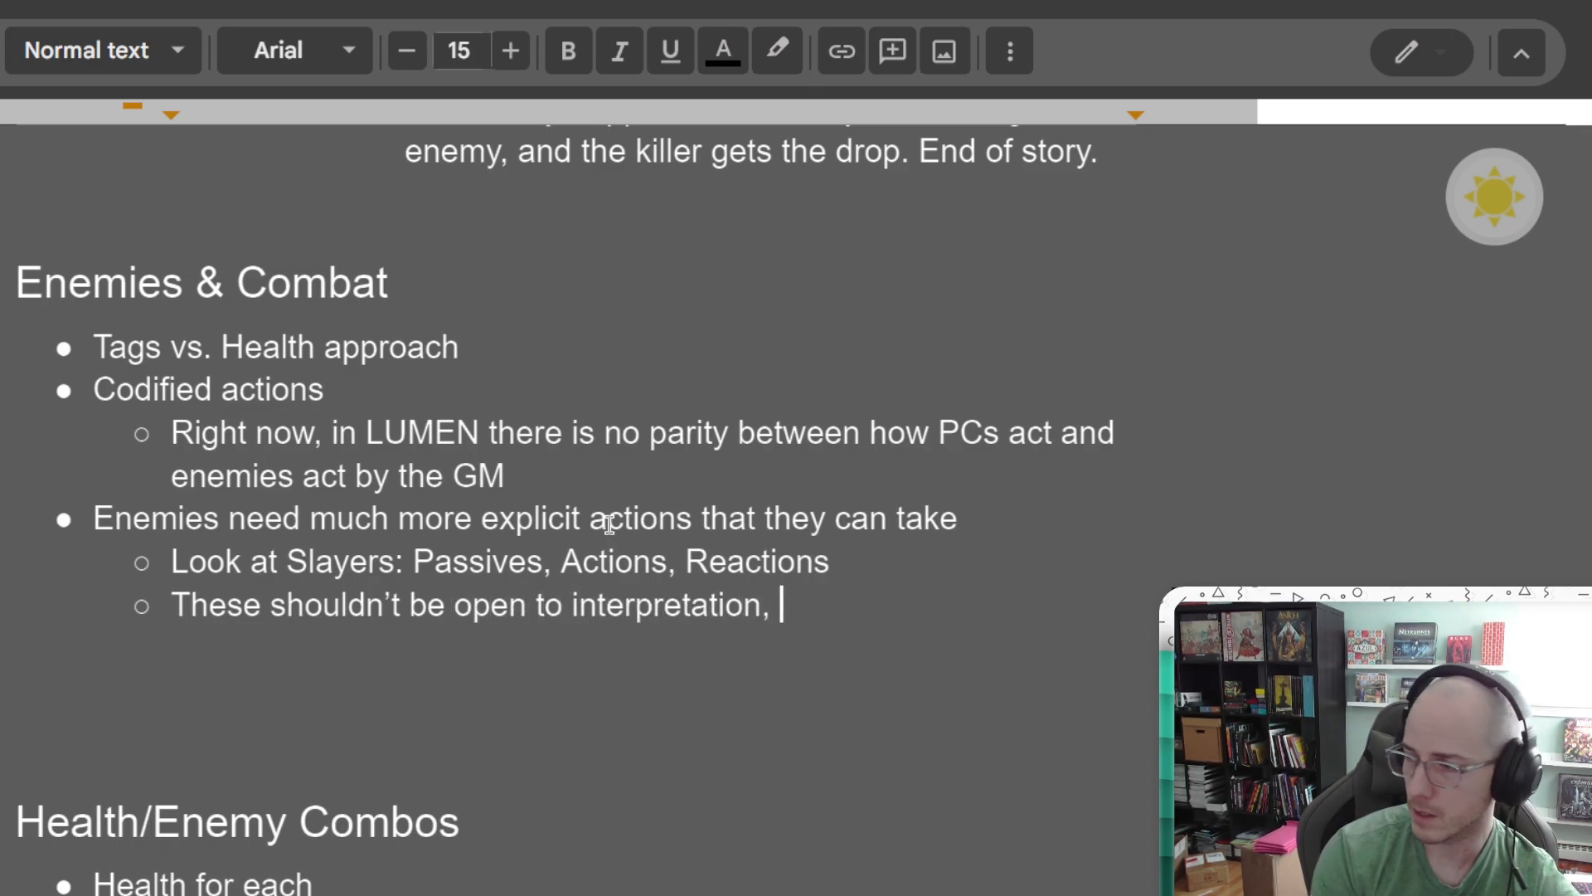
text(unsure how they )
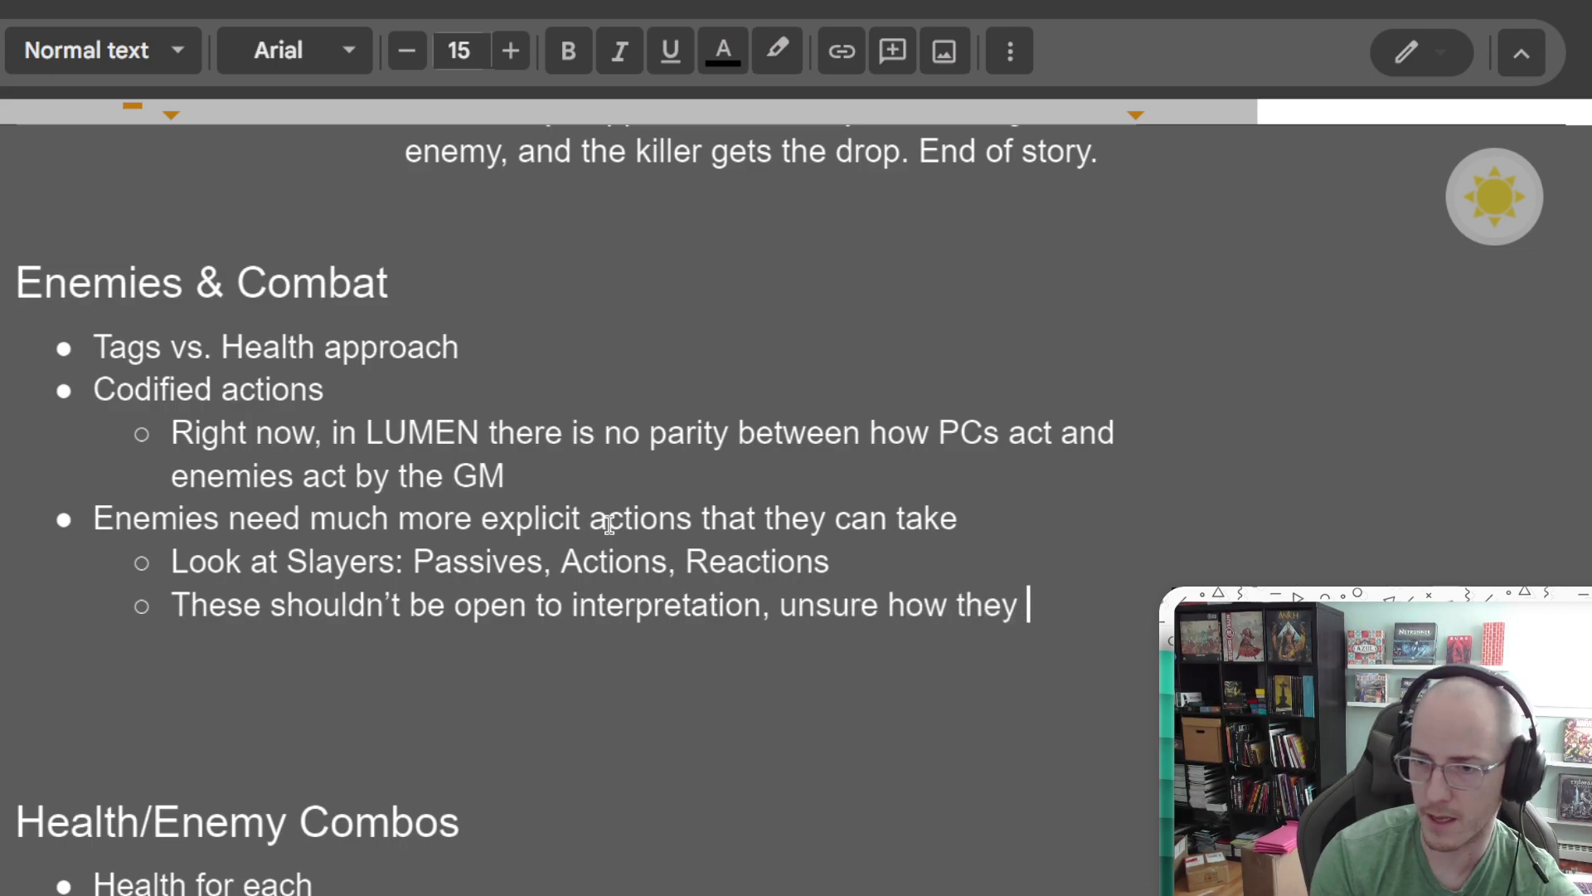
text(manifest, and not lin)
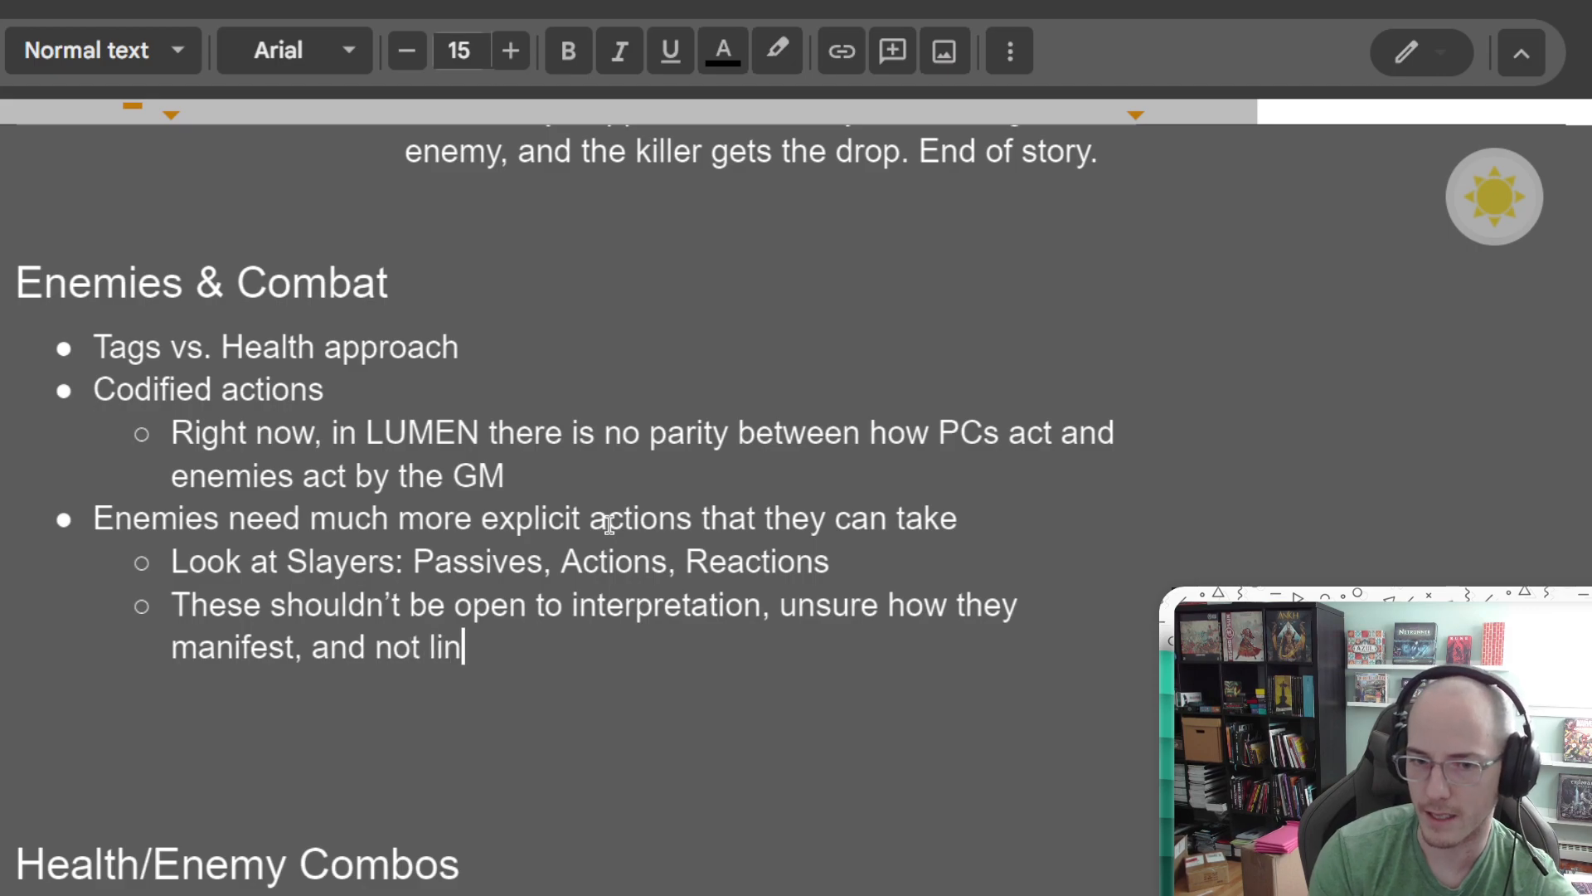
text(ked to things like Harm (if it's an actt)
Extend the sub-bullet about interpretation with ", and not linked to things like Harm (if it's an attack)"
key(BackSpace)
key(BackSpace)
key(BackSpace)
text(ttack)
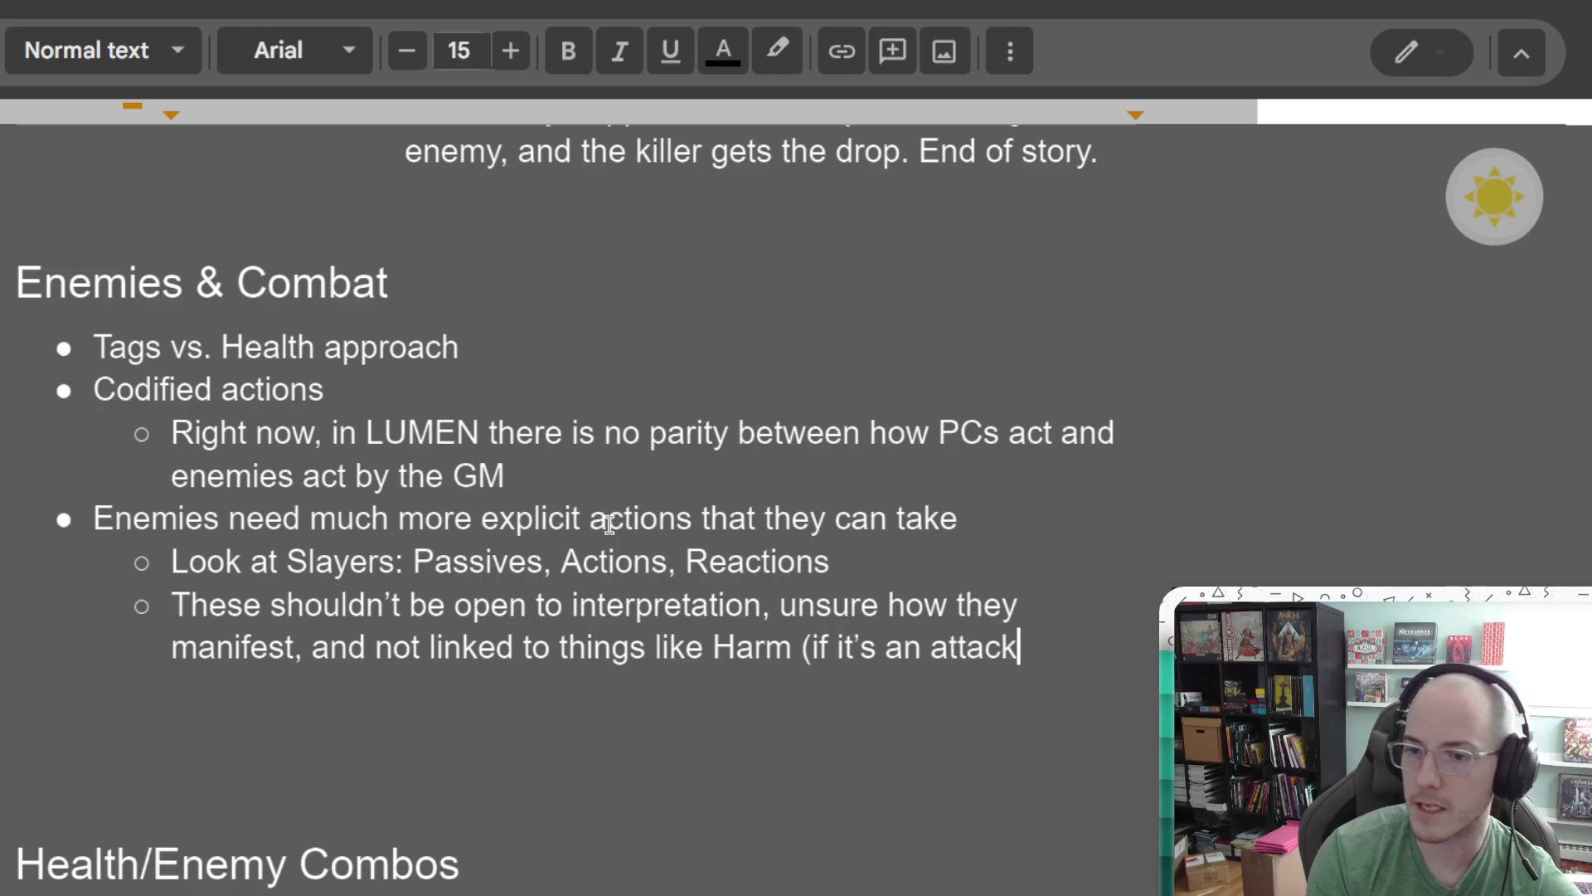
text())
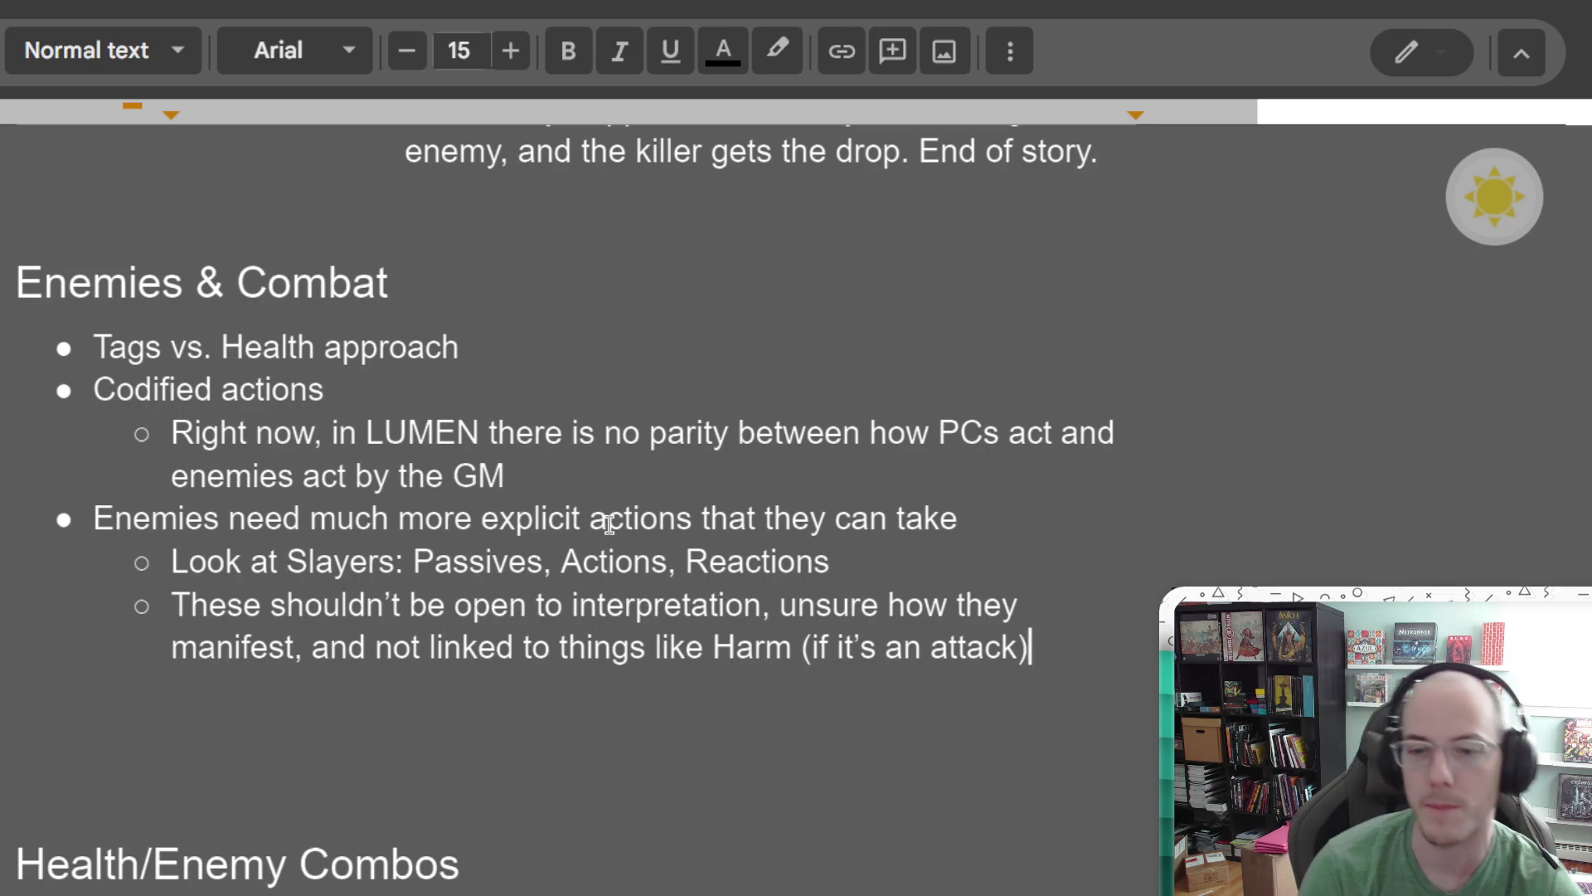
Add a new top-level bullet to Enemies & Combat: "Remove the generic amount of Harm they deal"
key(Return)
key(shift+Tab)
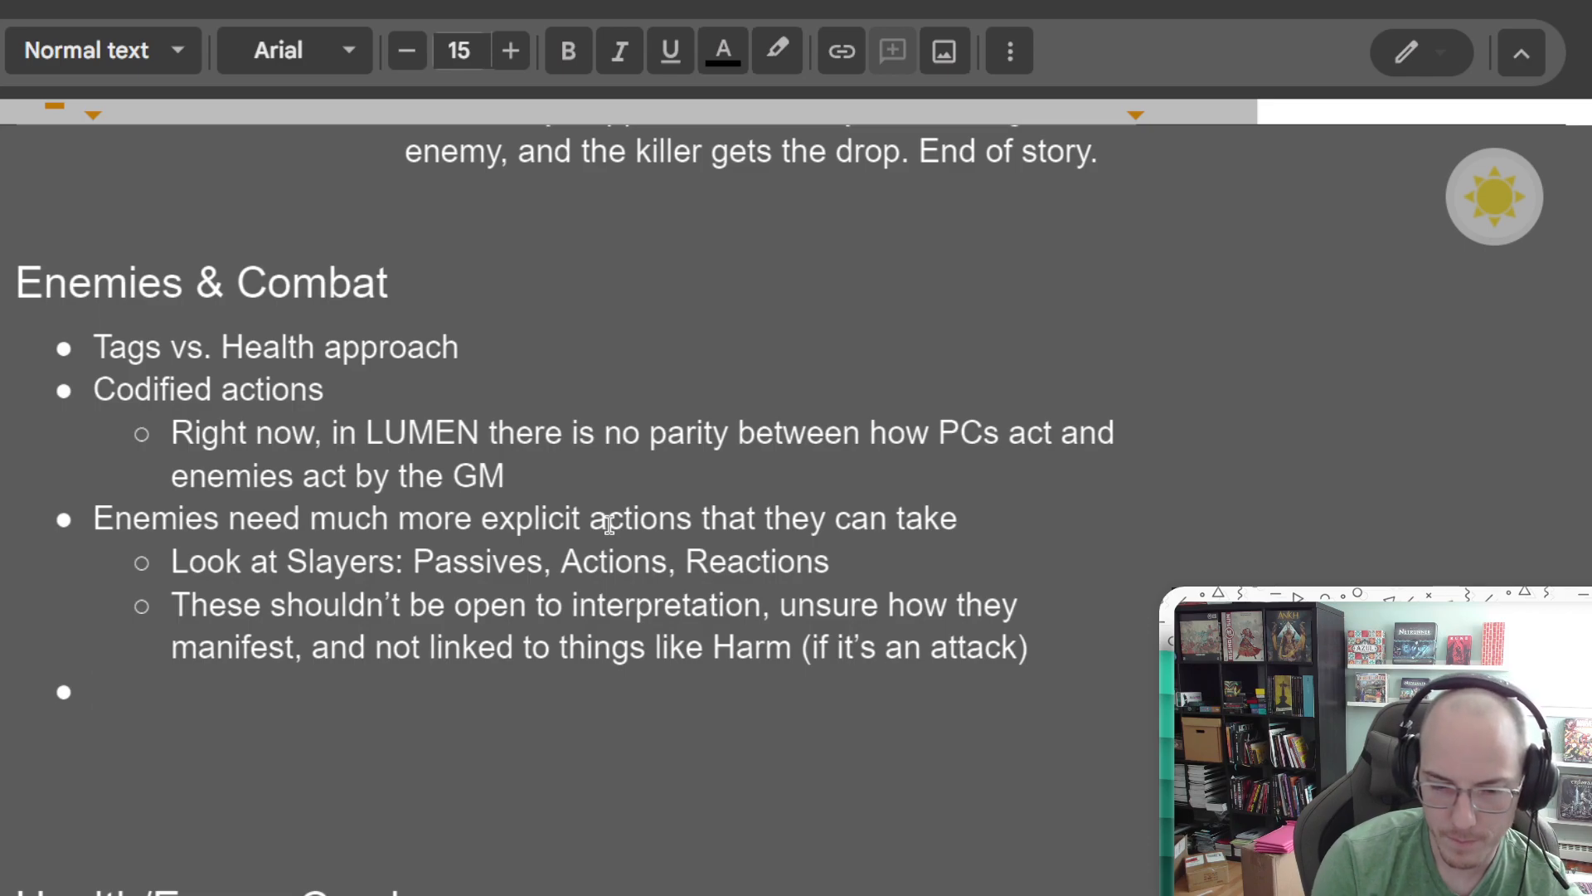
text(Removing)
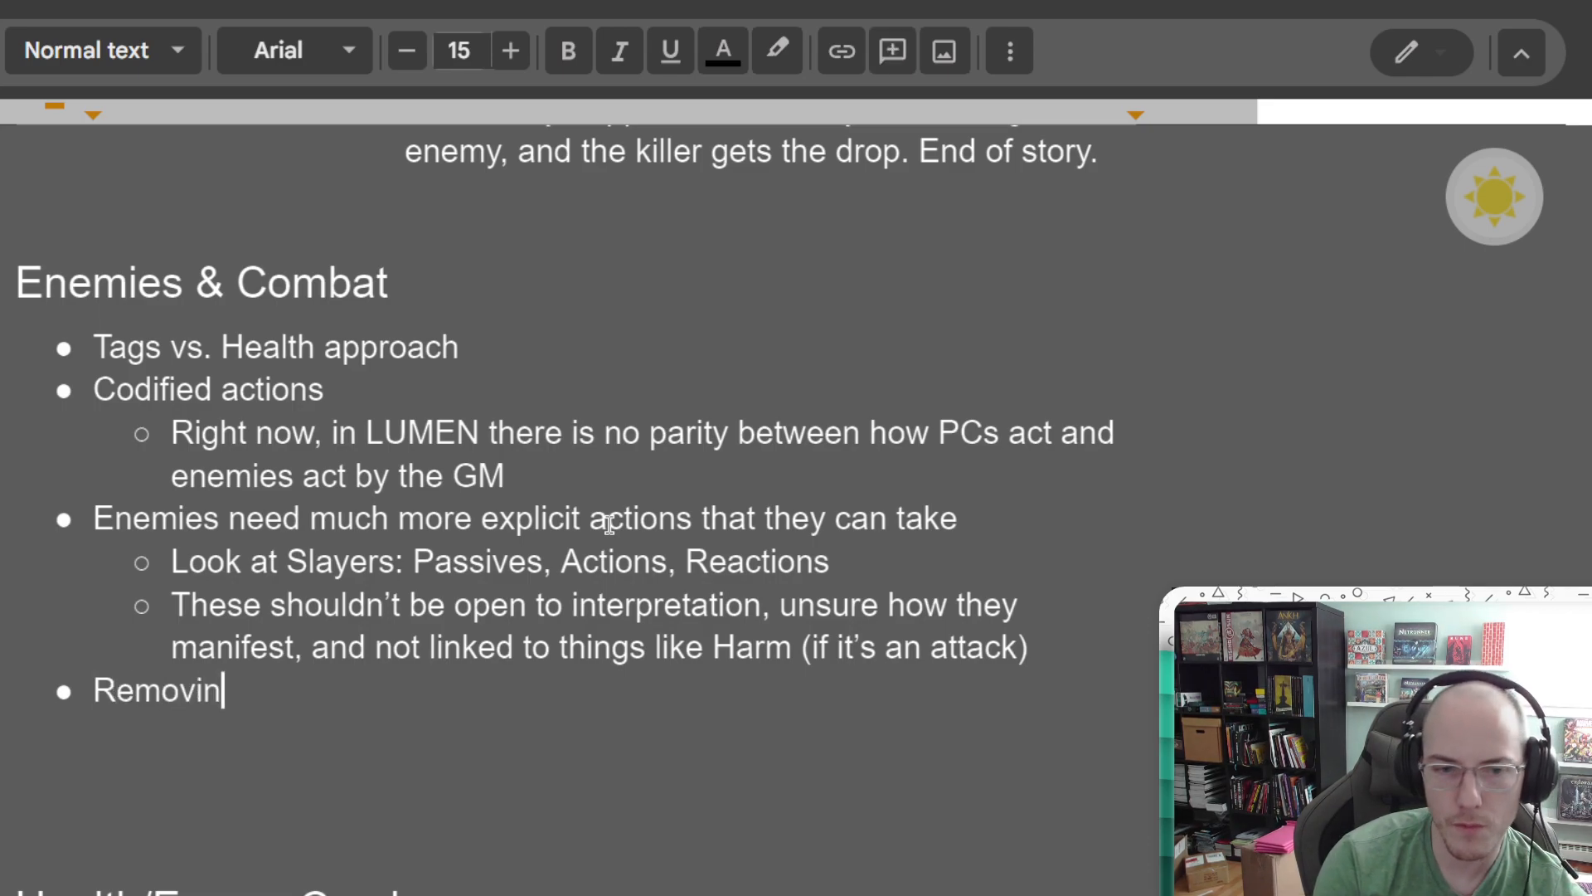
key(BackSpace)
key(BackSpace)
key(BackSpace)
text(e the )
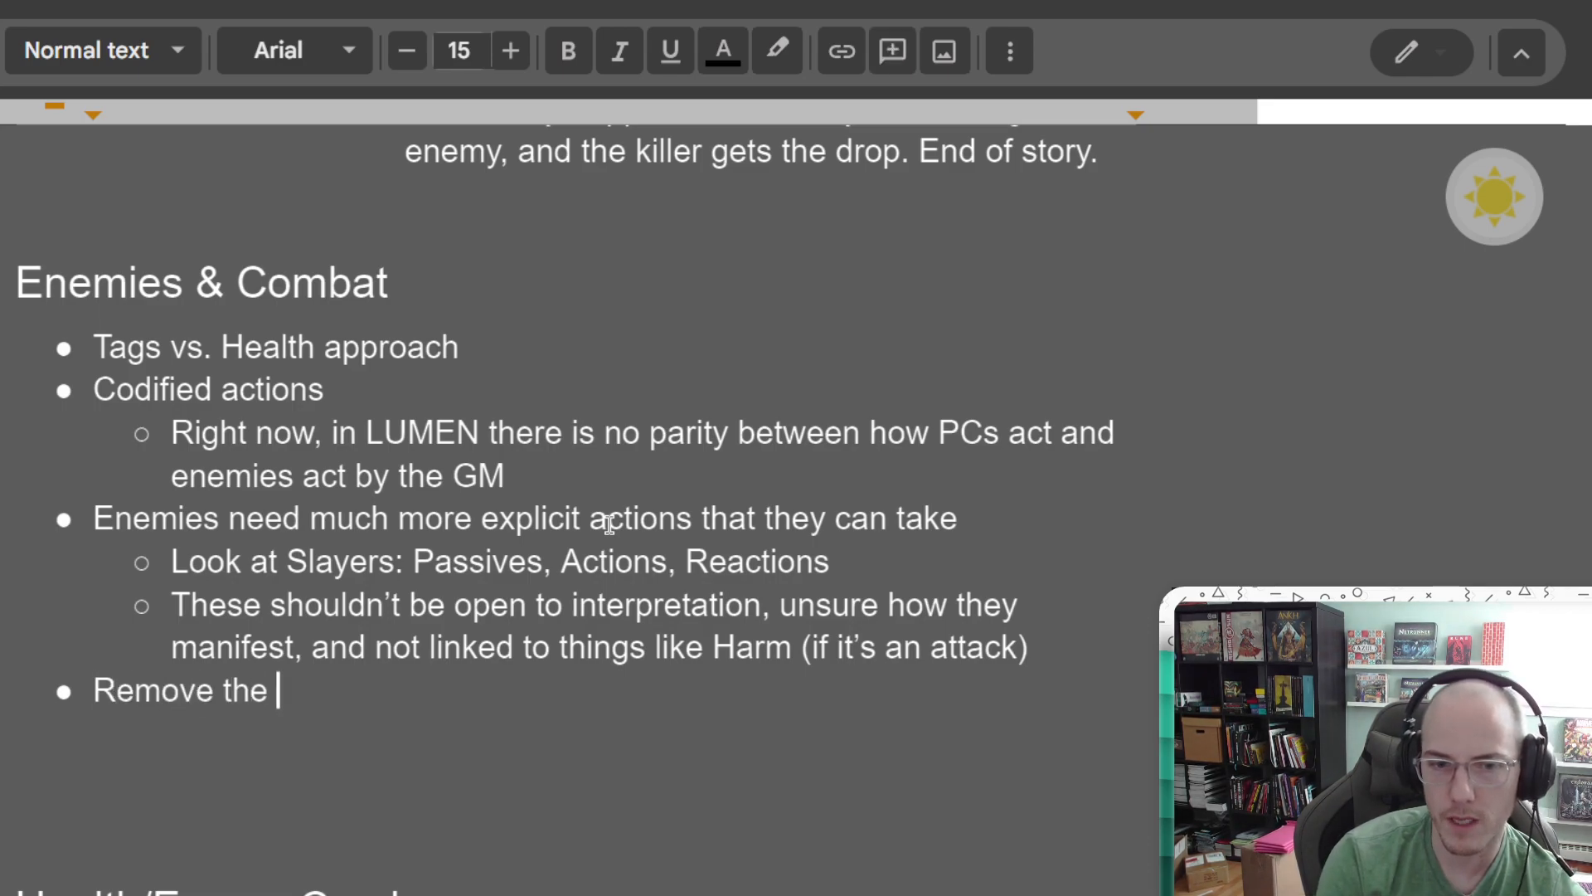
text(generic amount of)
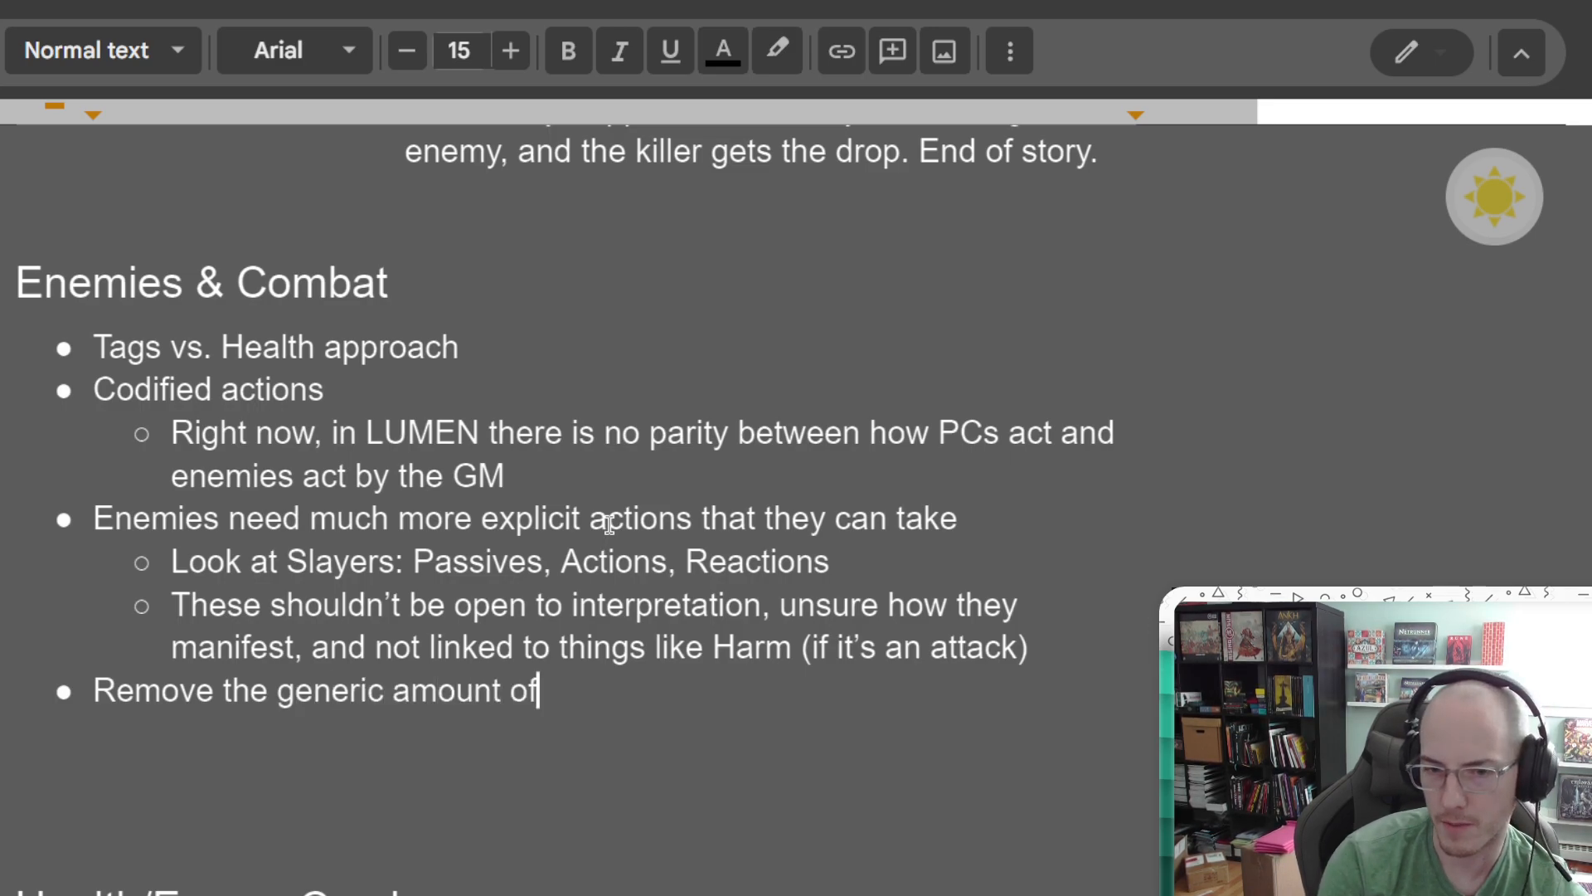
text( Harm they deal)
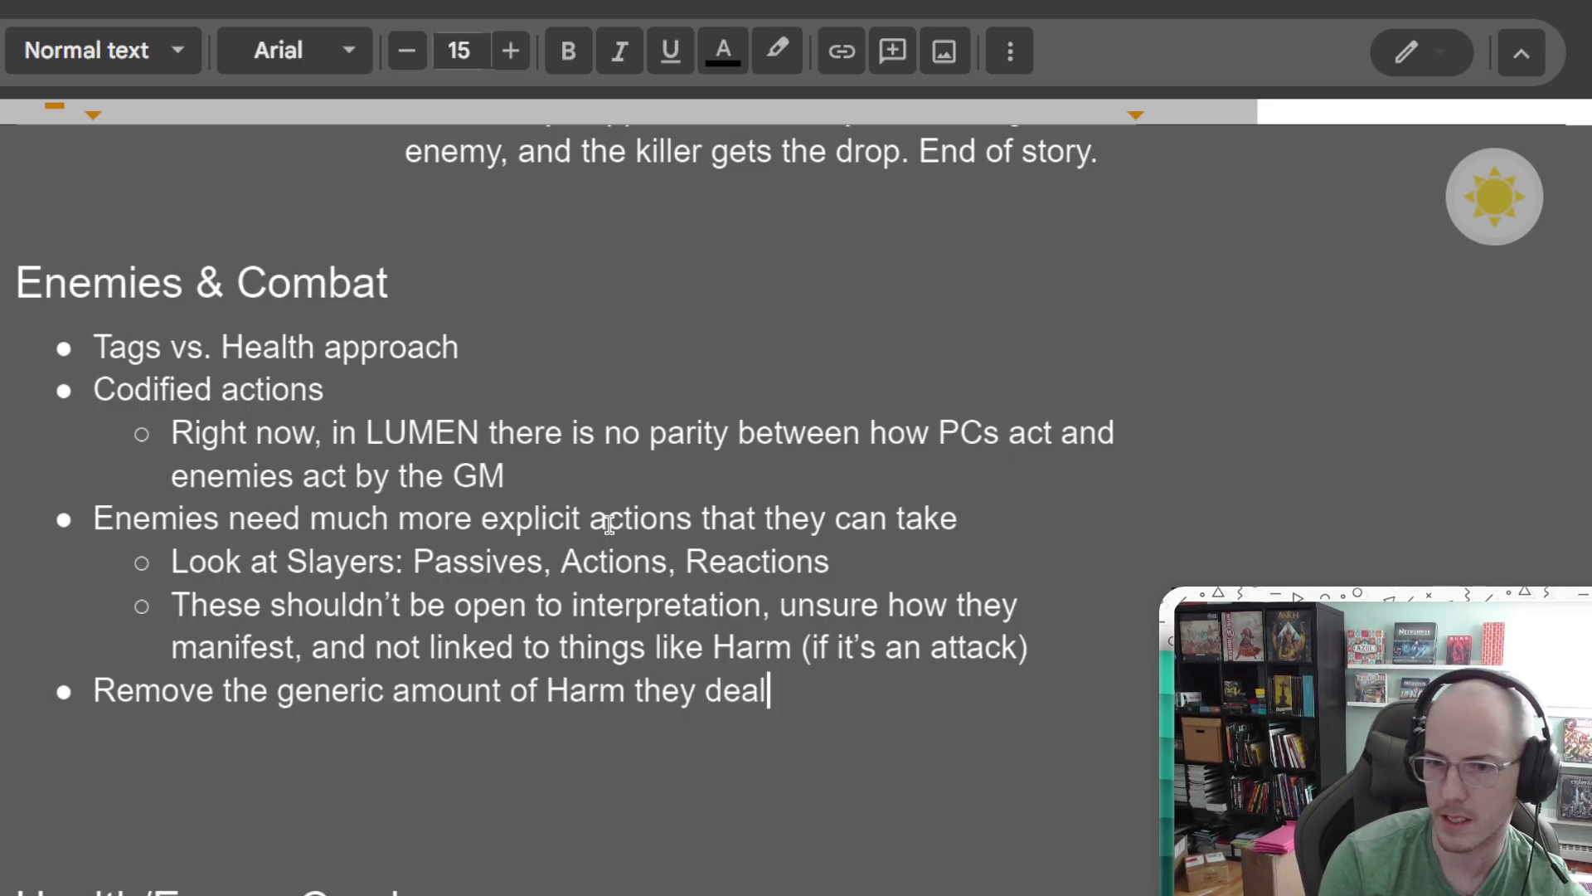
text(.)
key(BackSpace)
Add a sub-bullet under the generic Harm point: "Instead, link Harm, if they deal it, to specific actions"
key(Return)
key(Tab)
text(Instead, lki)
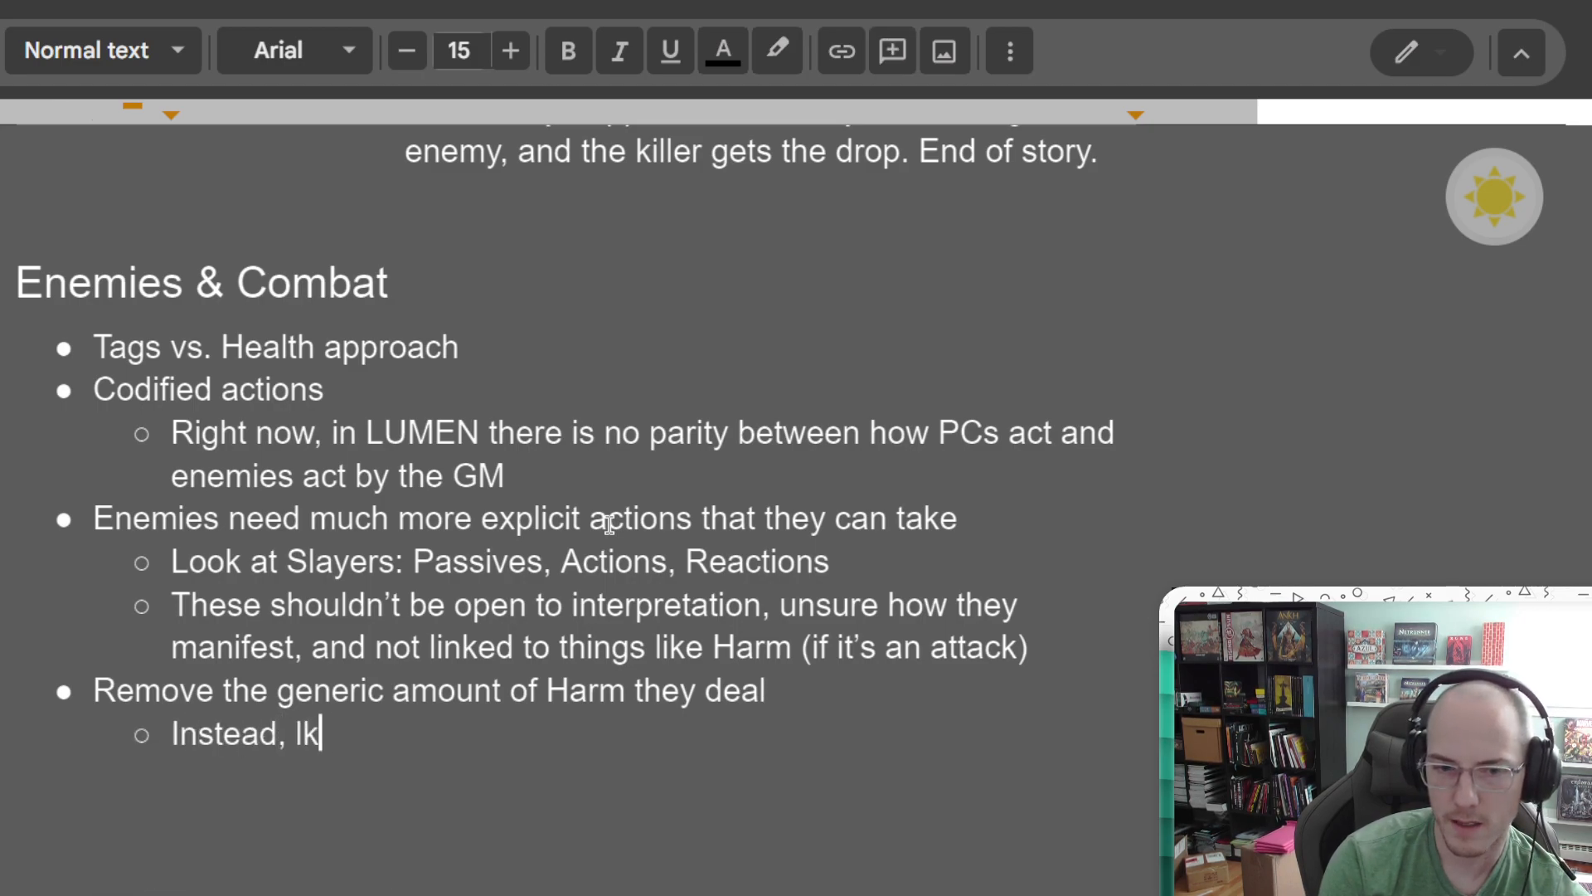
key(BackSpace)
key(BackSpace)
text(ink Ha)
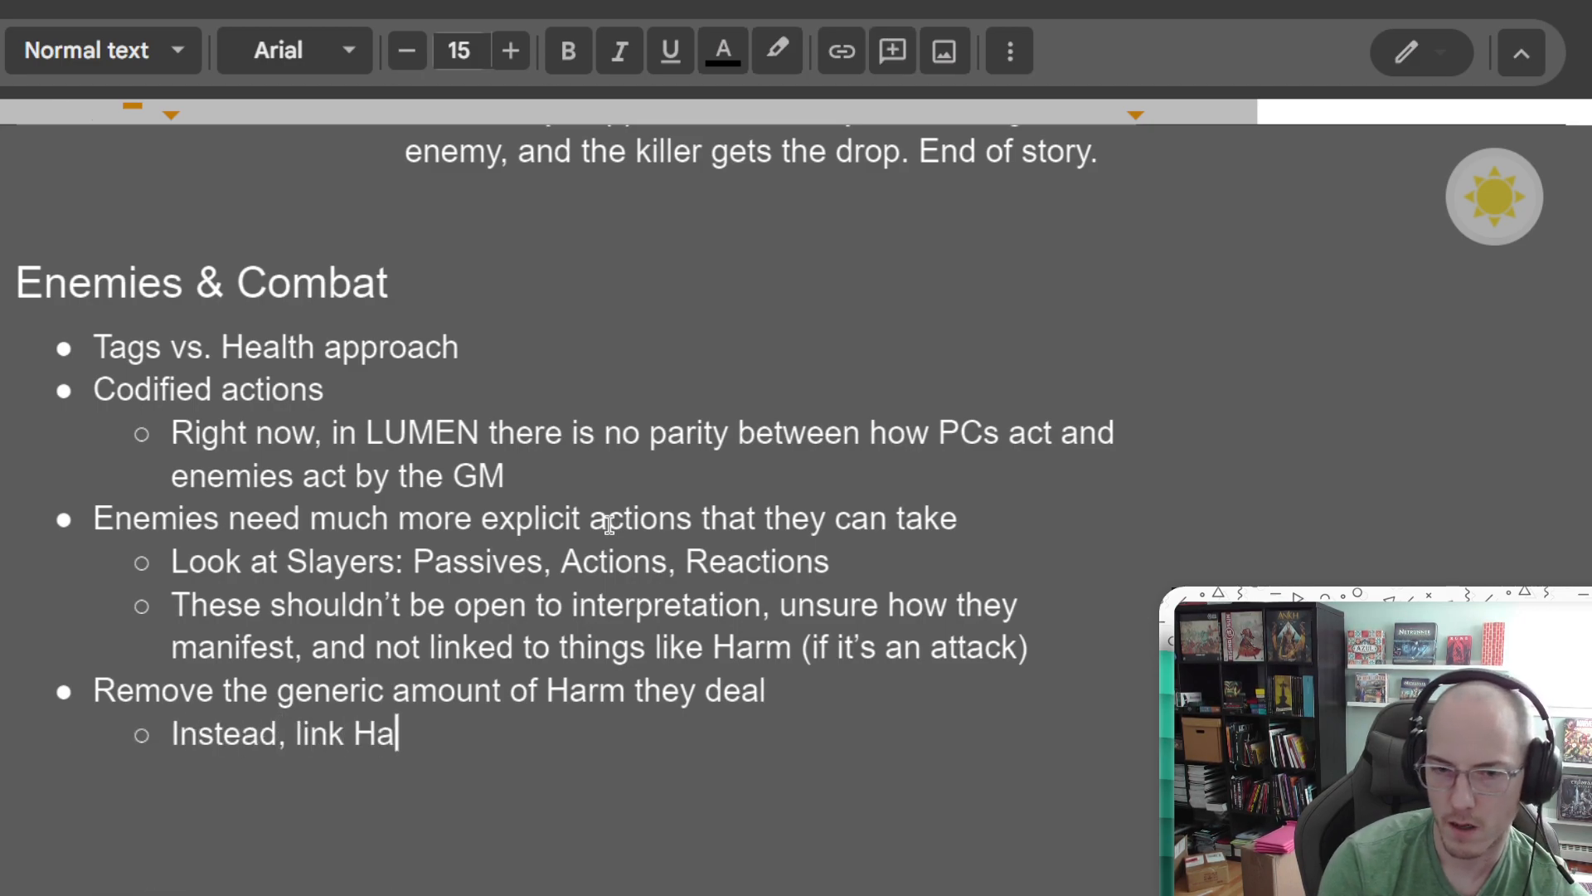
text(rm, if they deal it, )
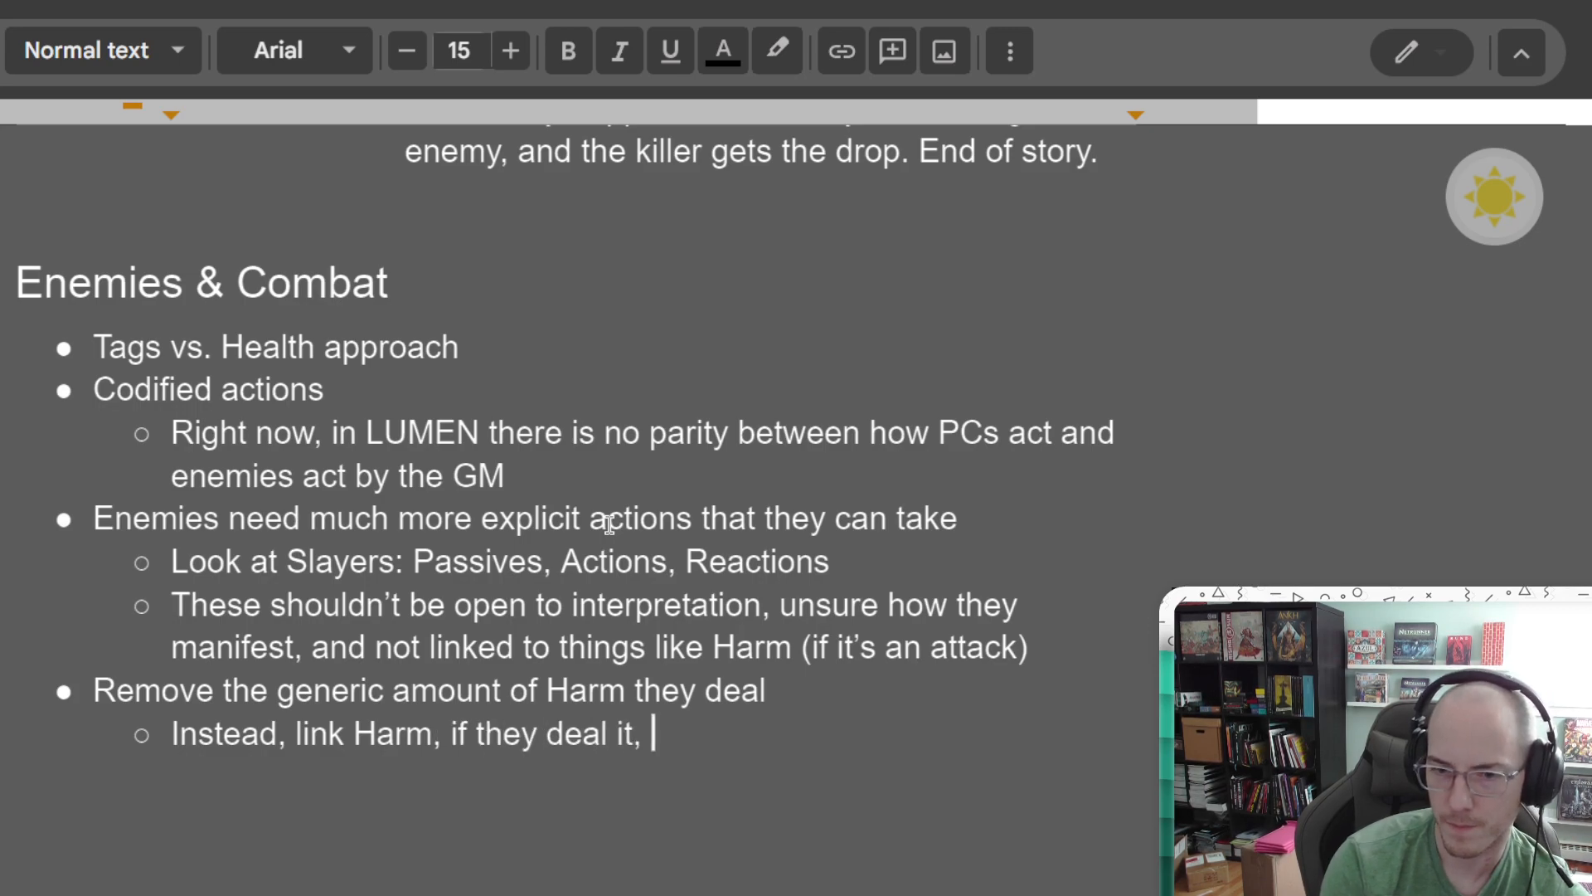
text(to specific actions)
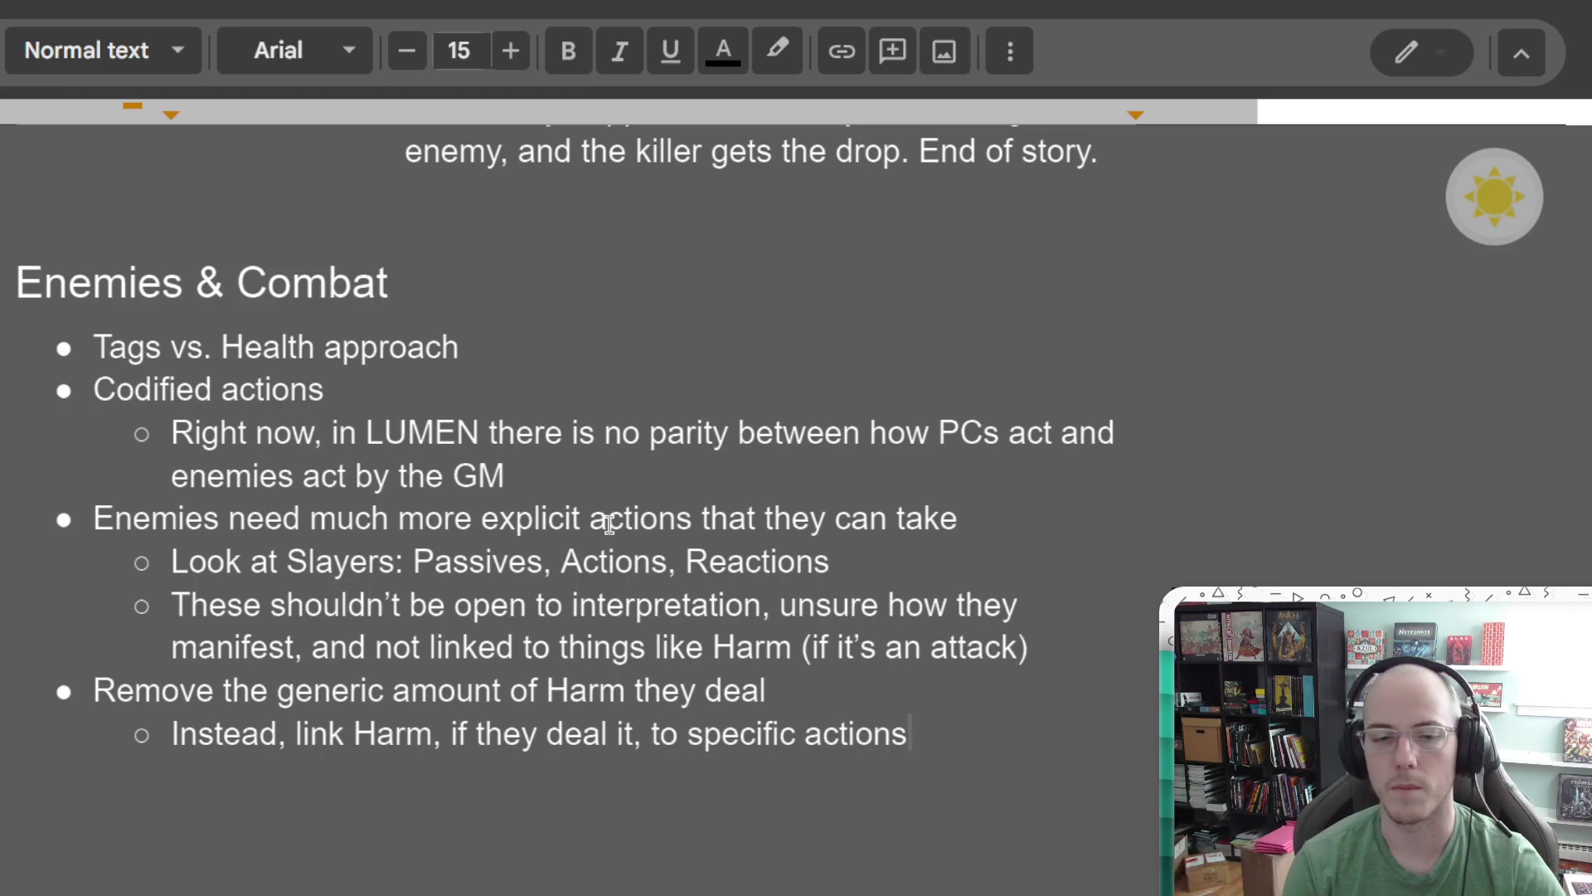
Add another sub-bullet under the generic Harm point: "Also note, that Harm is one of two things: Health or Approaches"
key(Return)
text(Also note)
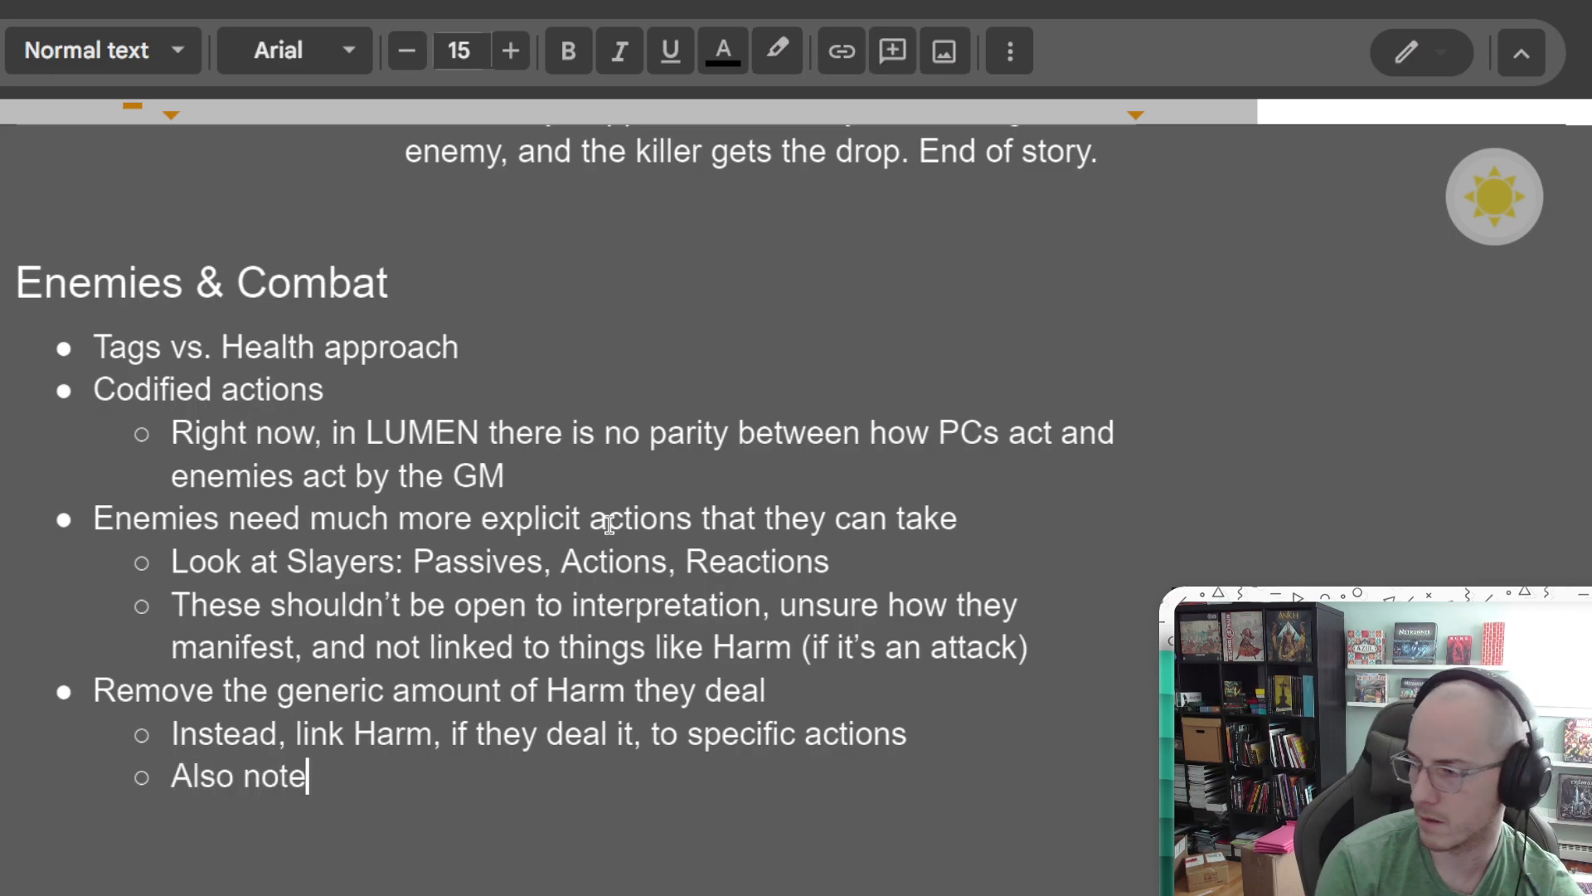
text(, that Harm si)
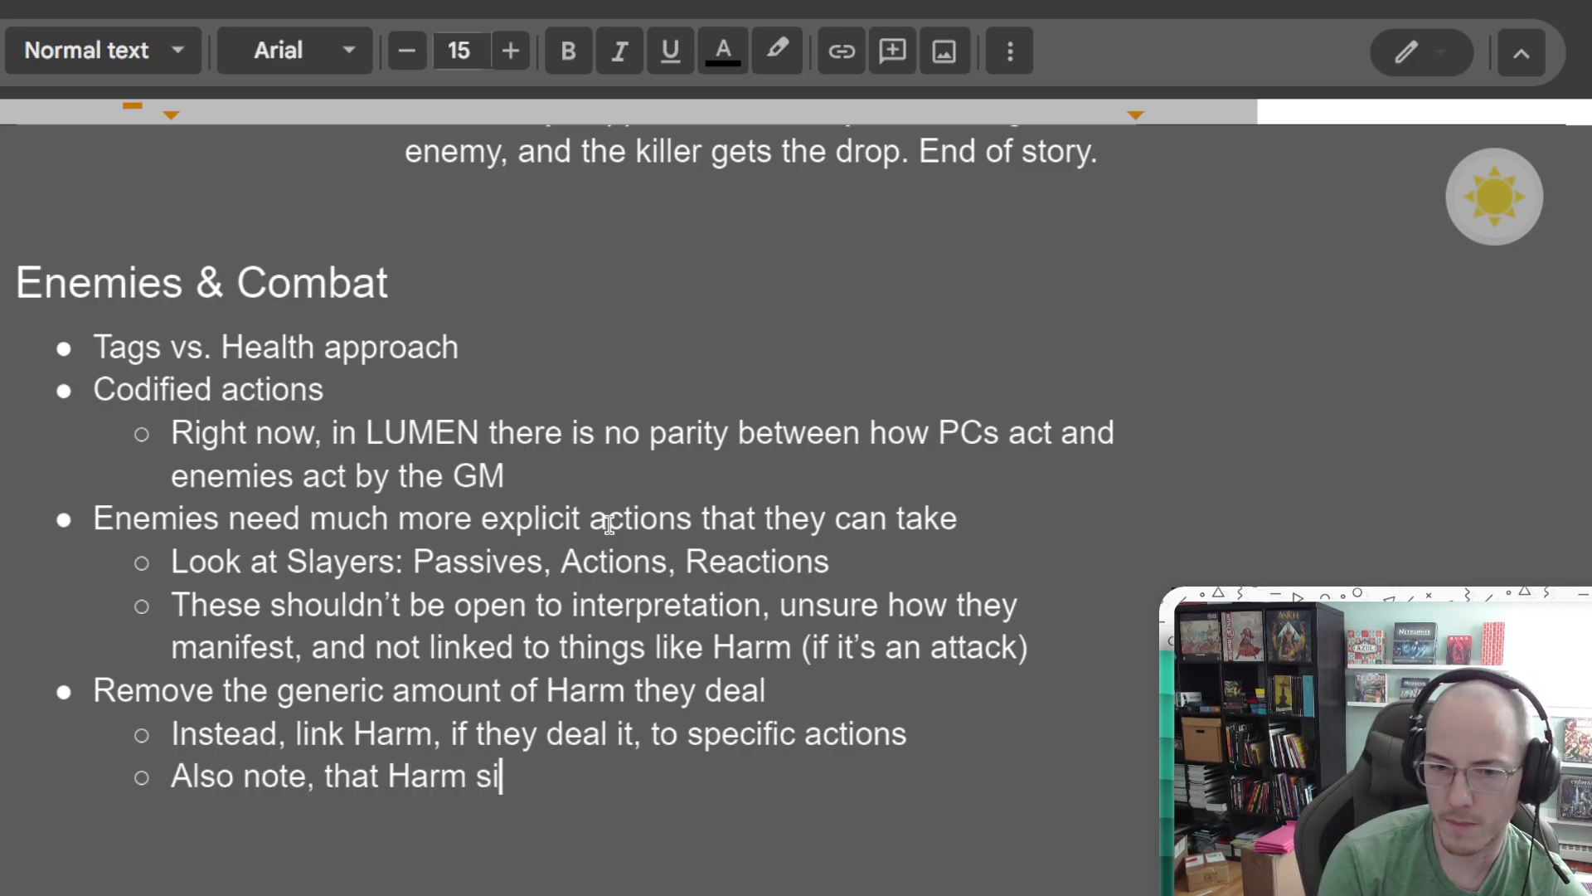
key(BackSpace)
key(BackSpace)
text(is)
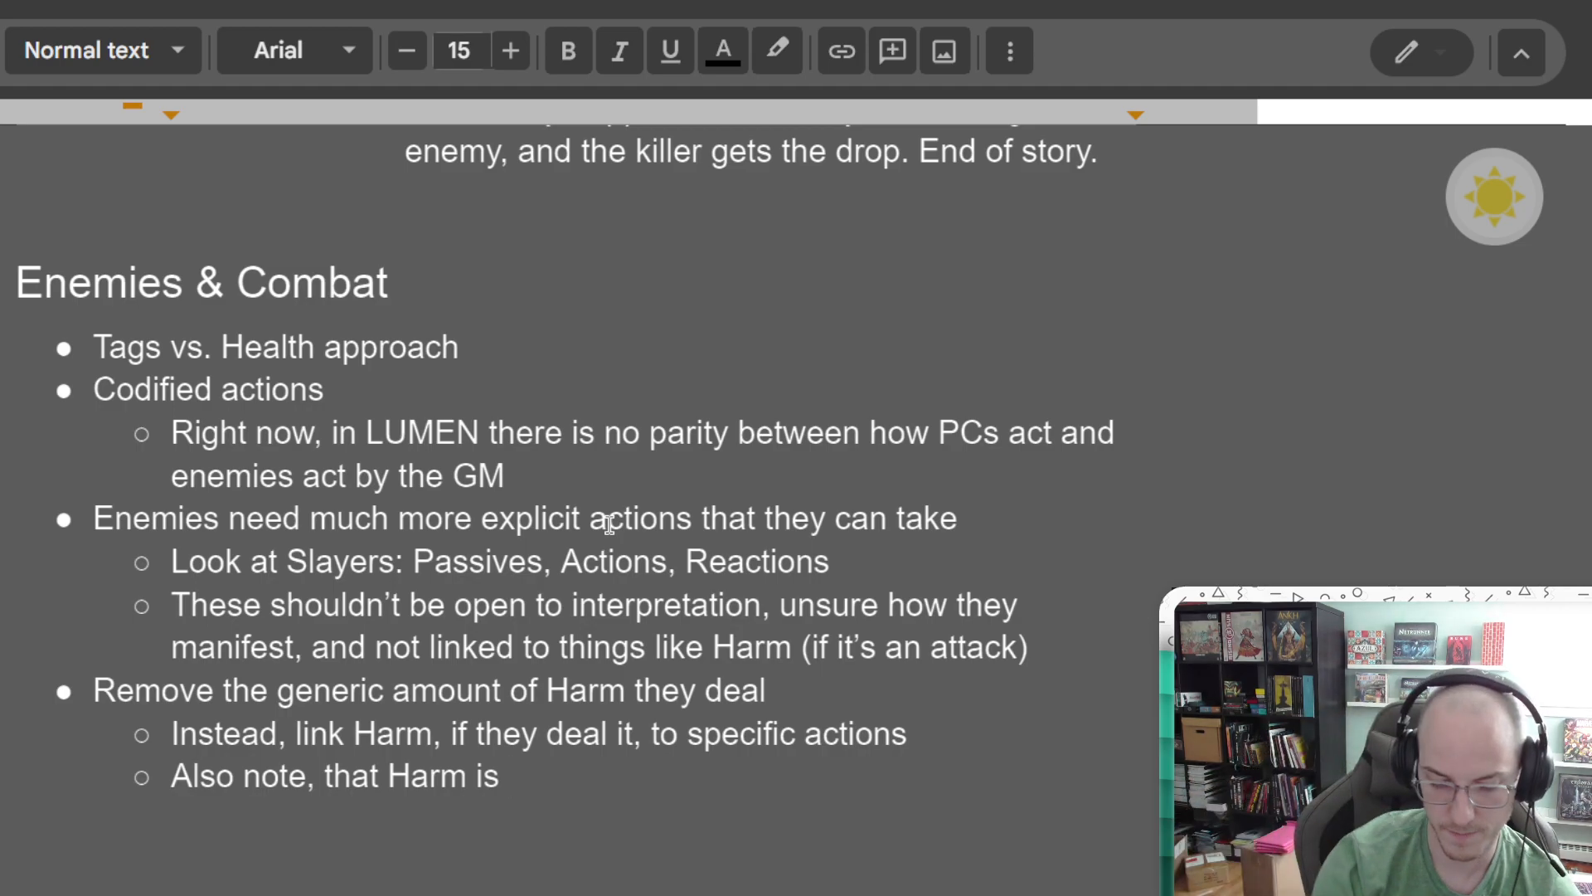
text(one )
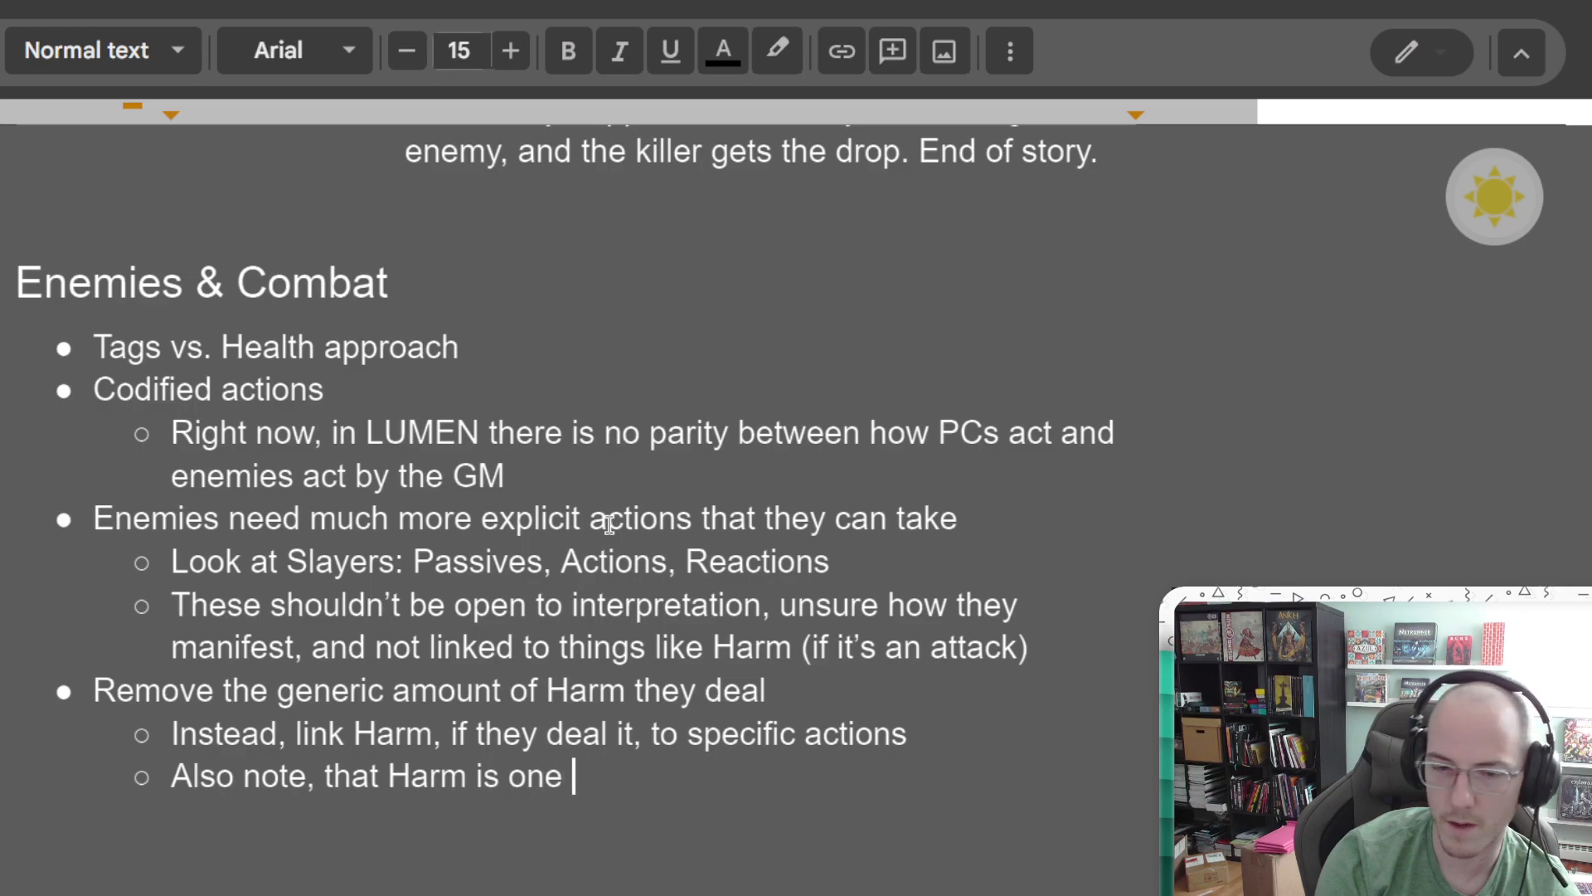
text(of two things)
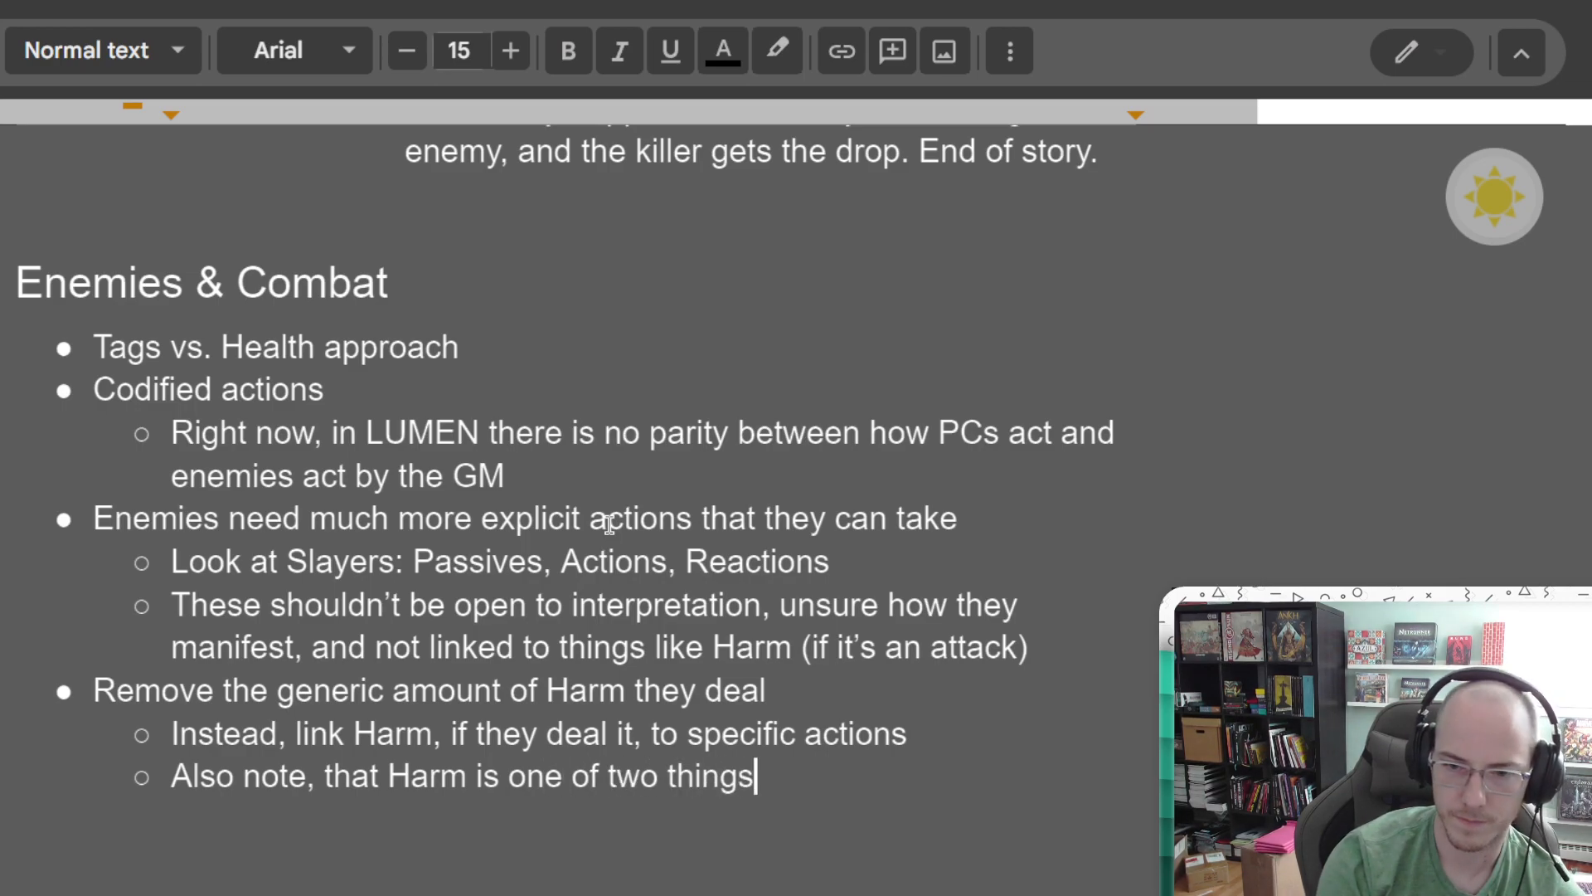
text(: Health, o)
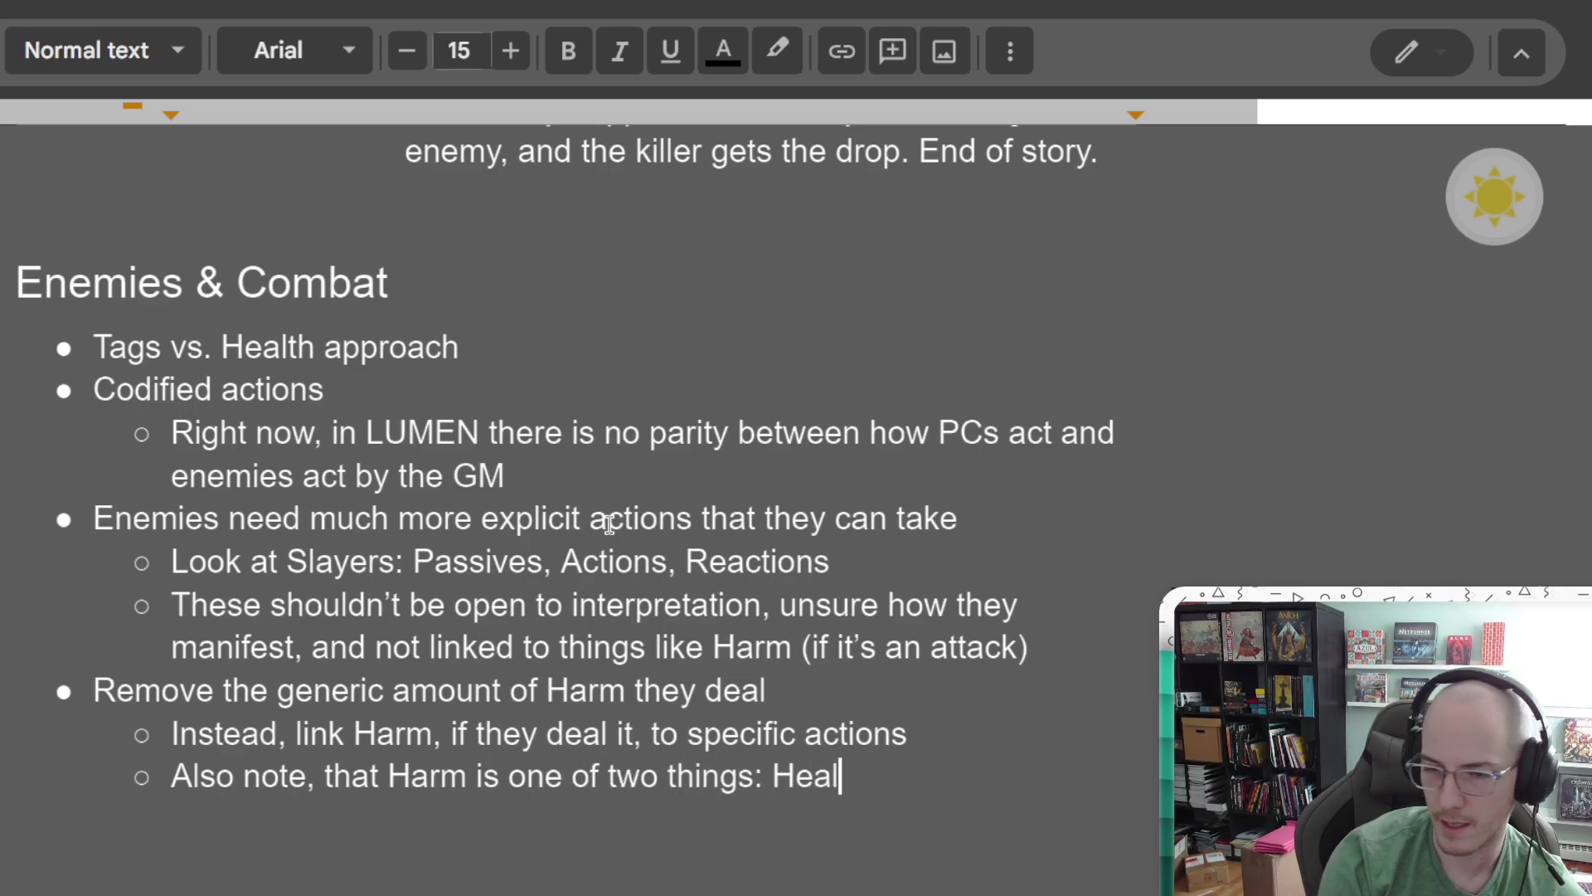
key(BackSpace)
key(BackSpace)
key(BackSpace)
text(or Approaches)
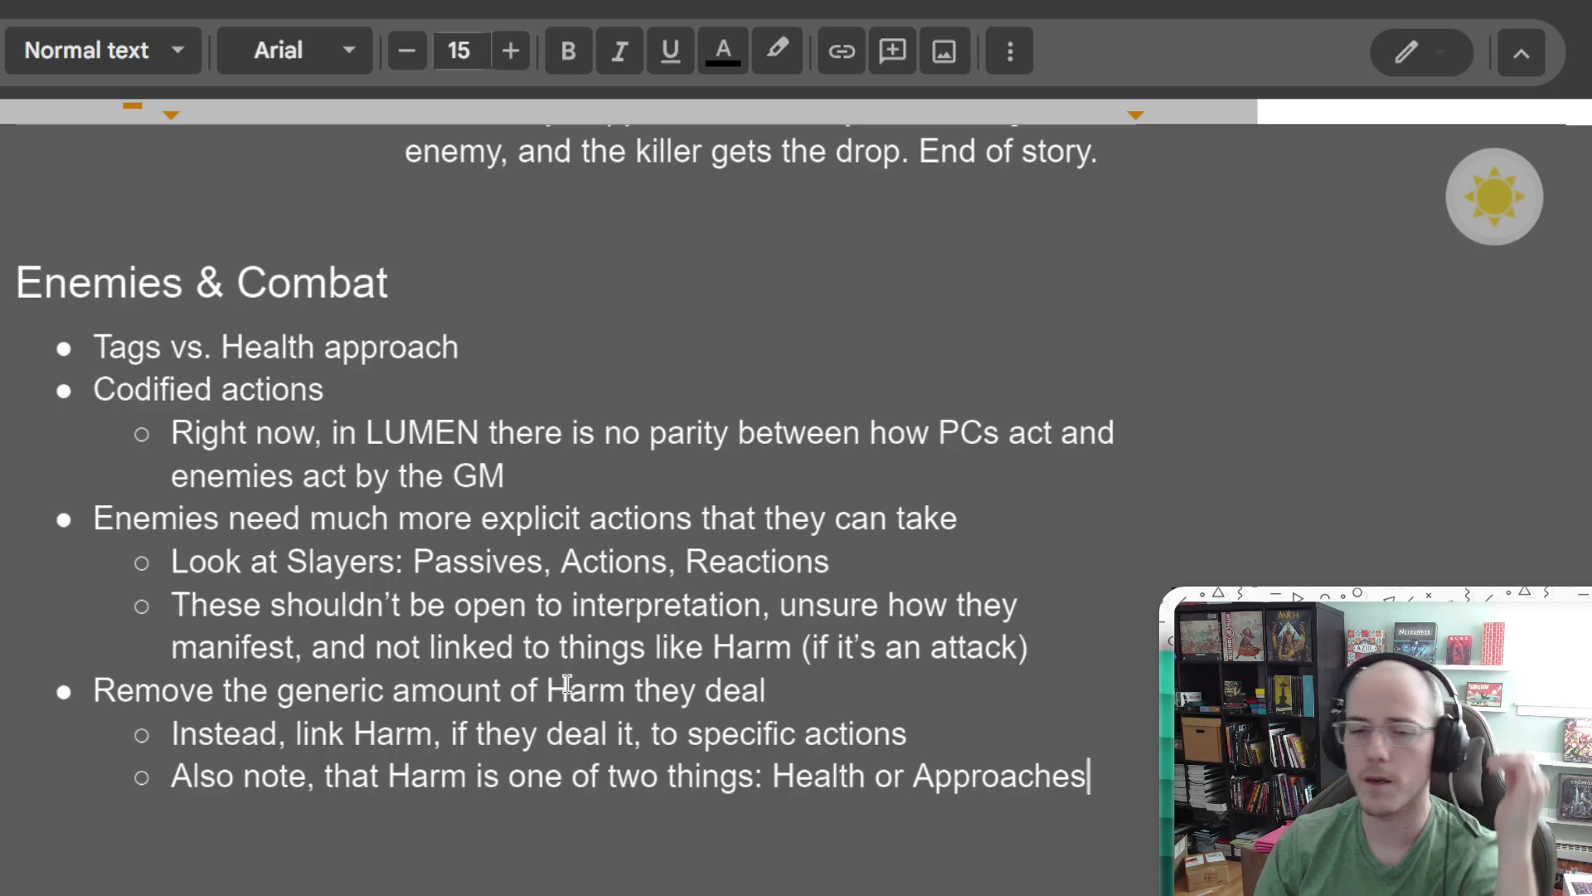
Review the earlier Characters and Combat notes, covering Health, Approaches, Resource, Powers and the main elements of combat
scroll(566, 682, up, 20)
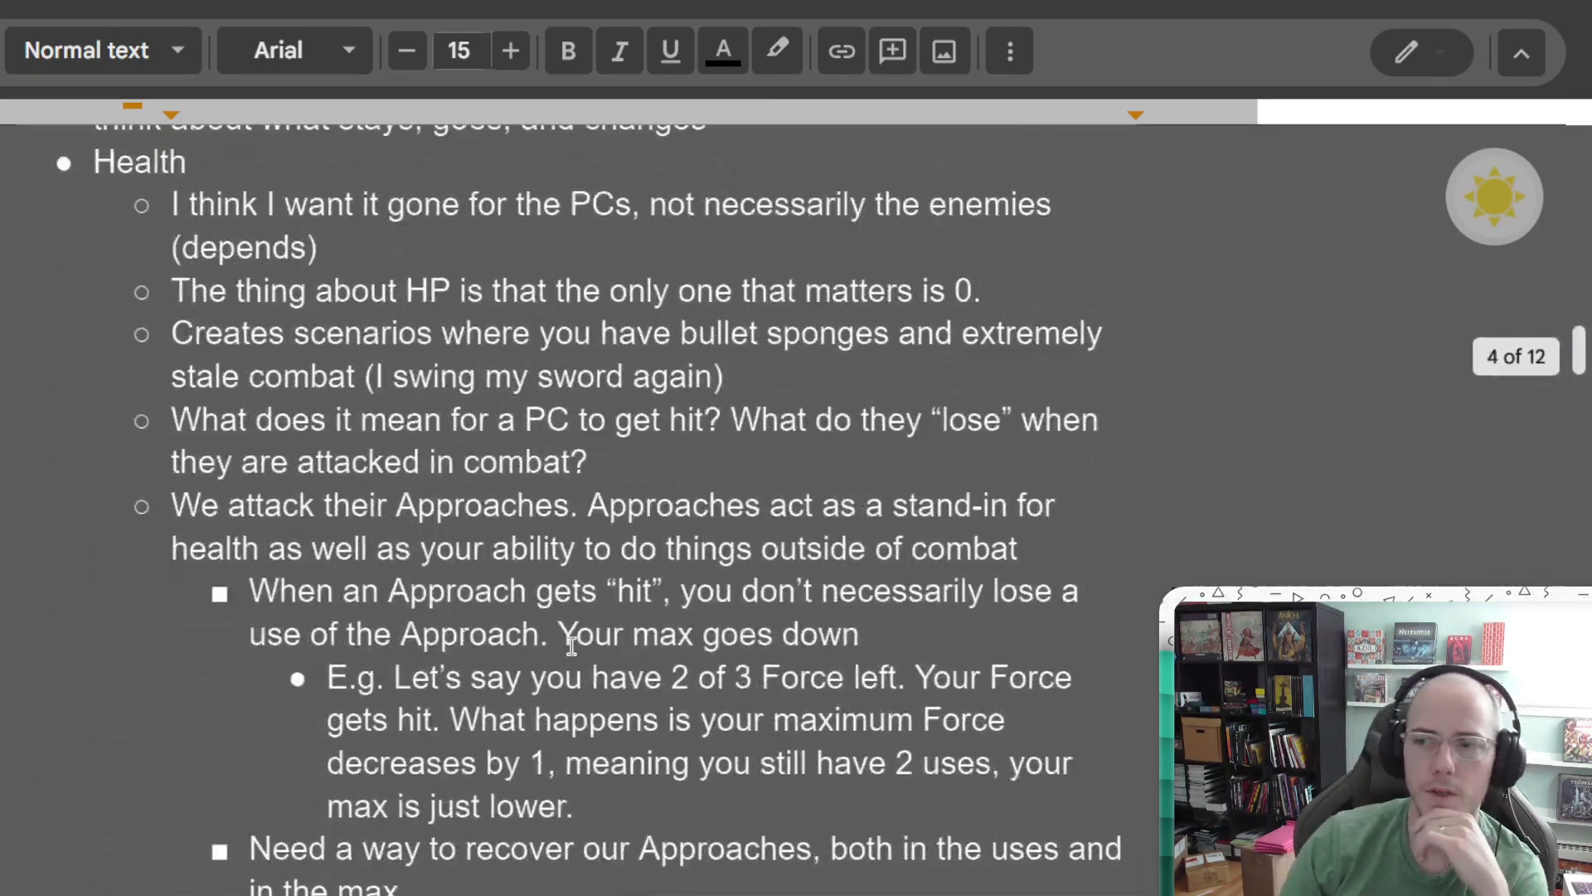
scroll(572, 644, up, 5)
scroll(591, 647, down, 5)
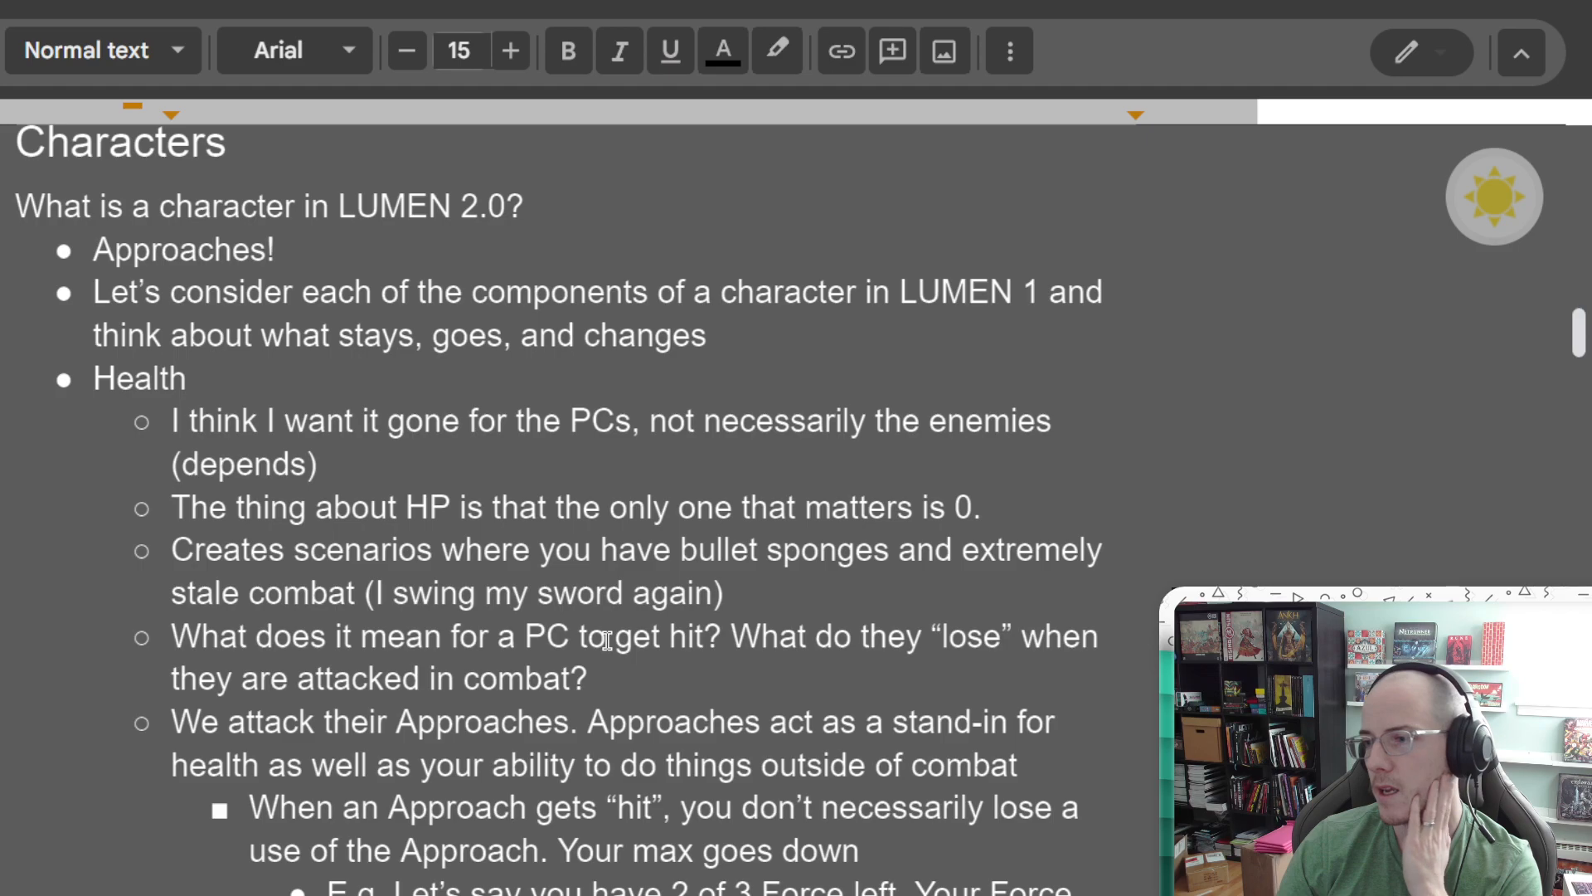
scroll(606, 640, up, 1)
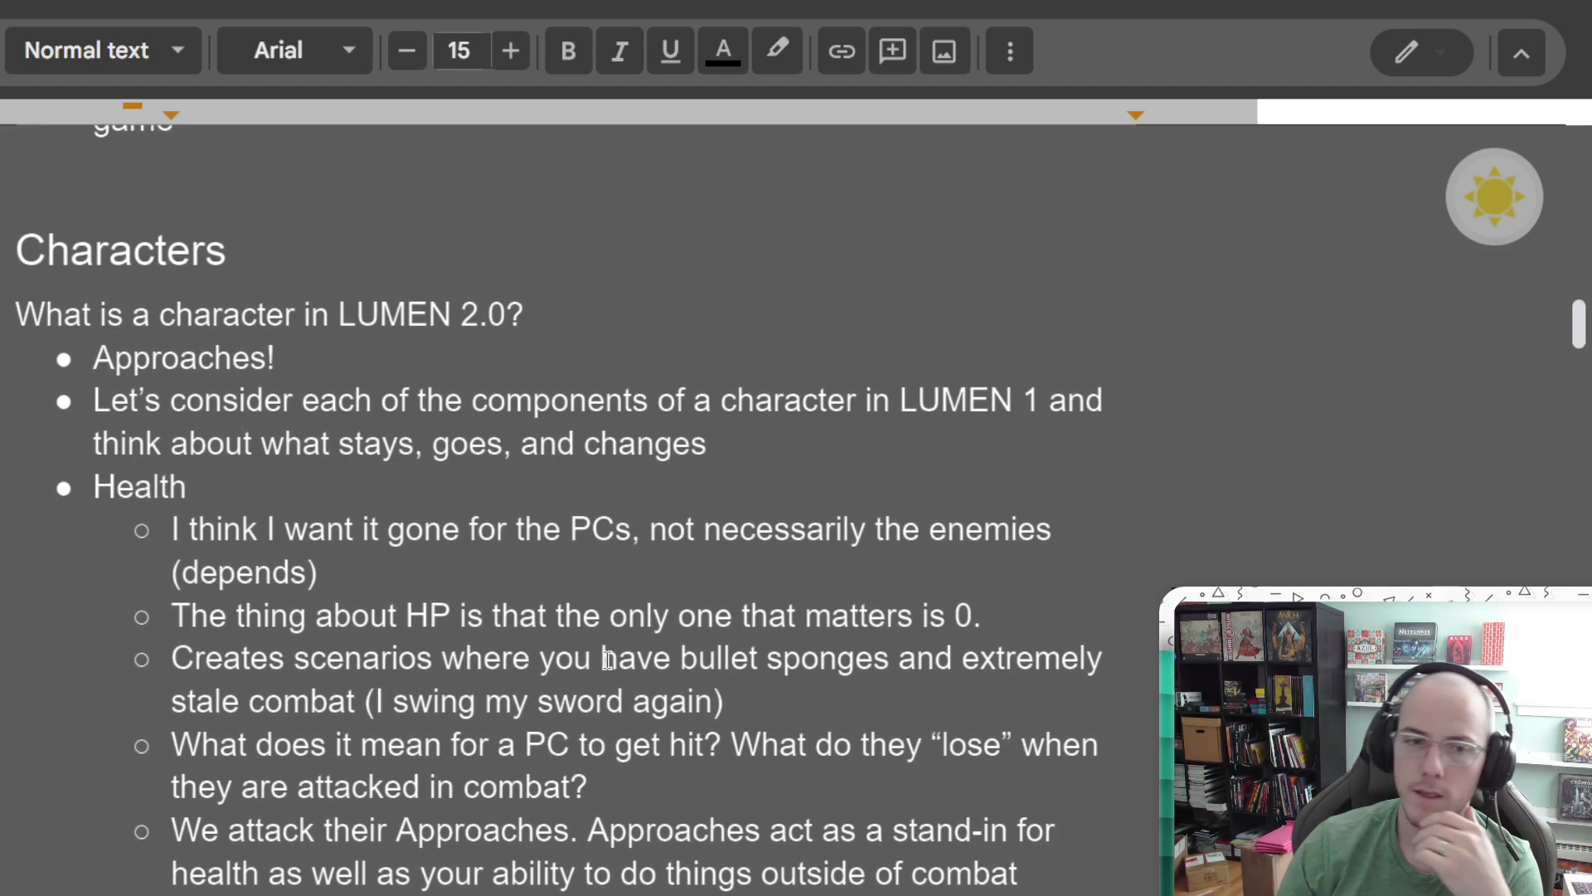
scroll(606, 660, down, 1)
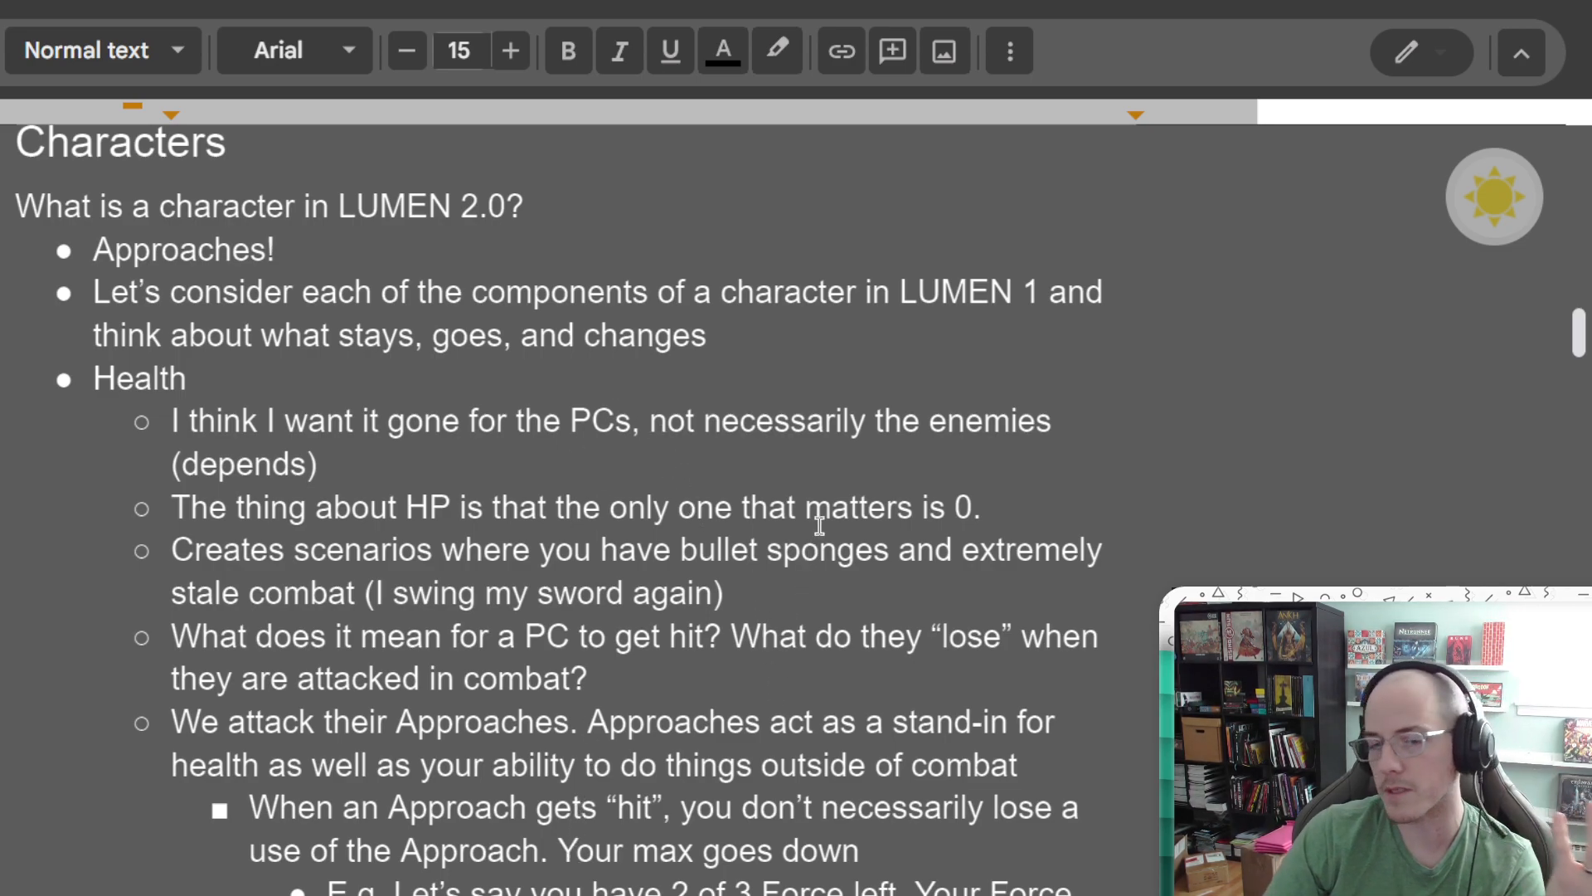
scroll(825, 583, down, 1)
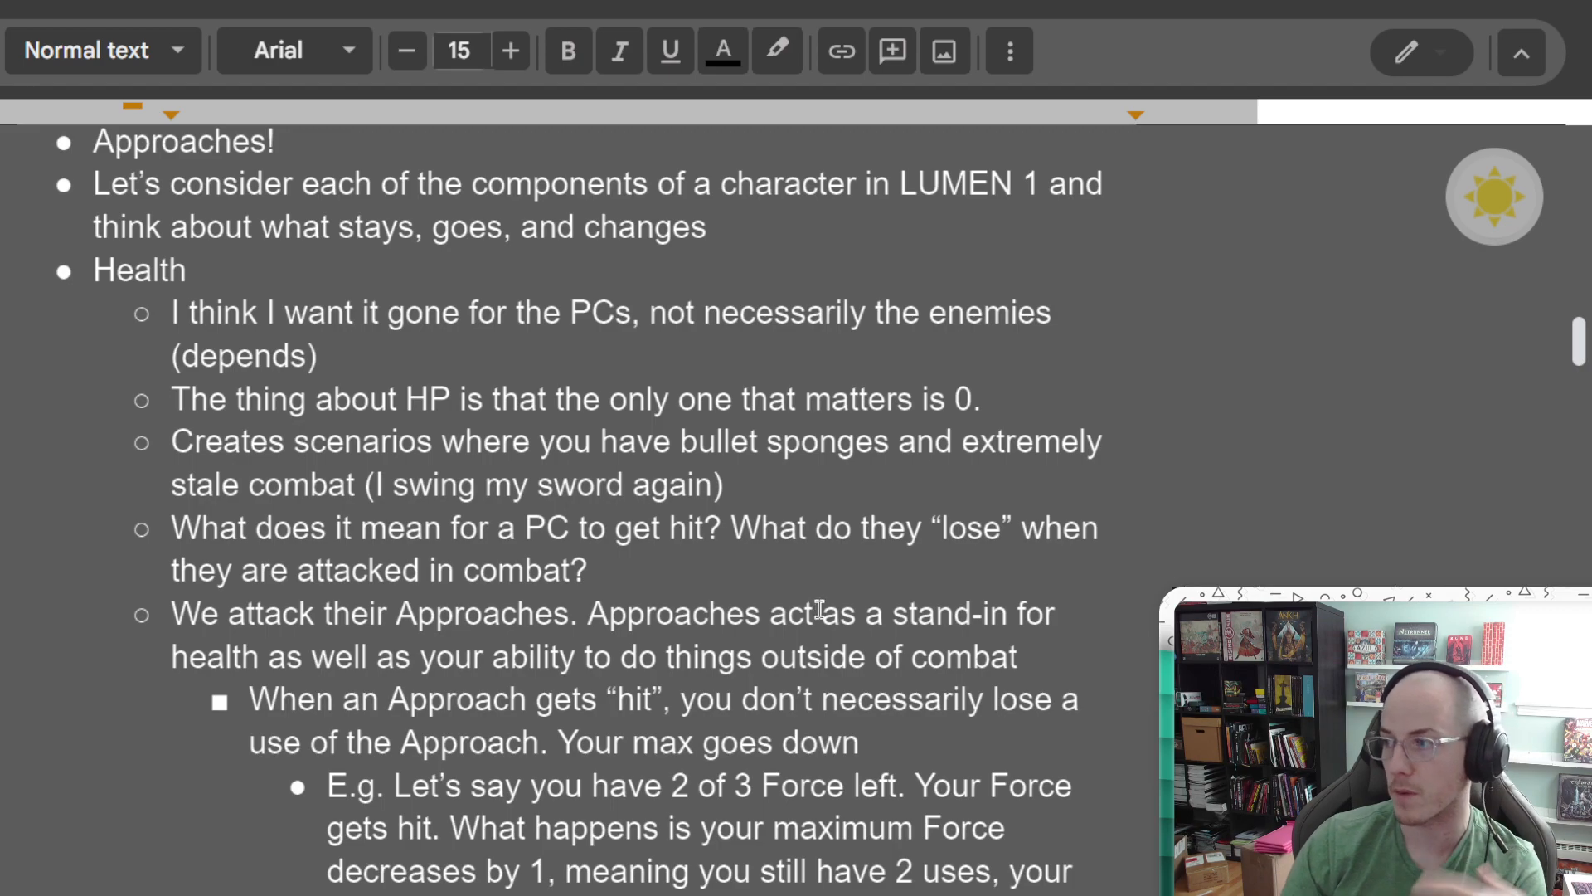
scroll(814, 630, down, 8)
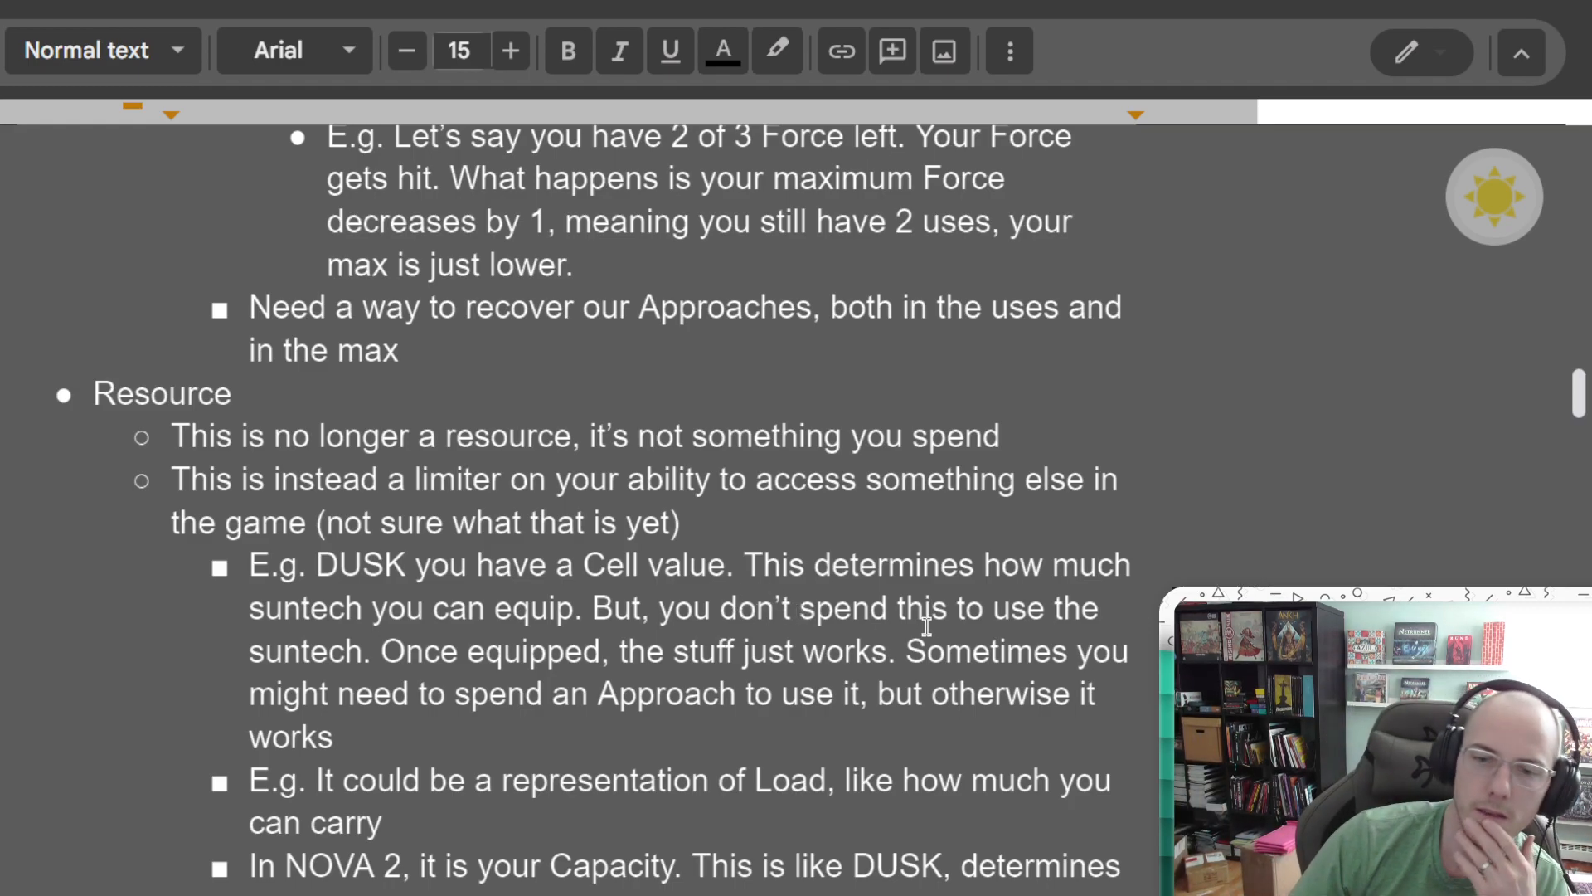
scroll(917, 633, down, 3)
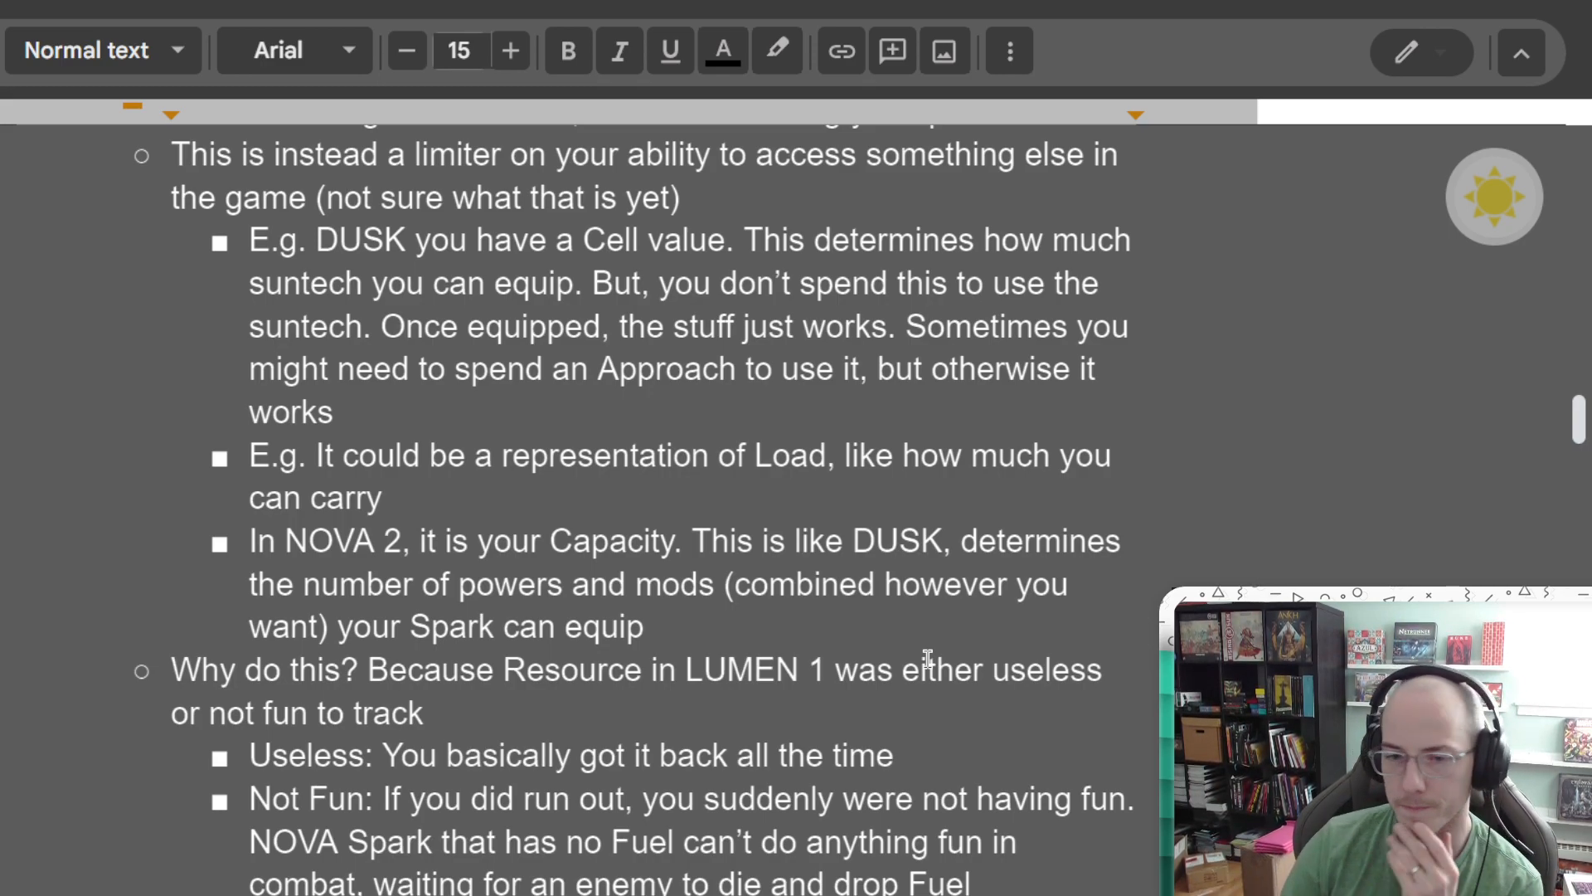
scroll(840, 569, down, 1)
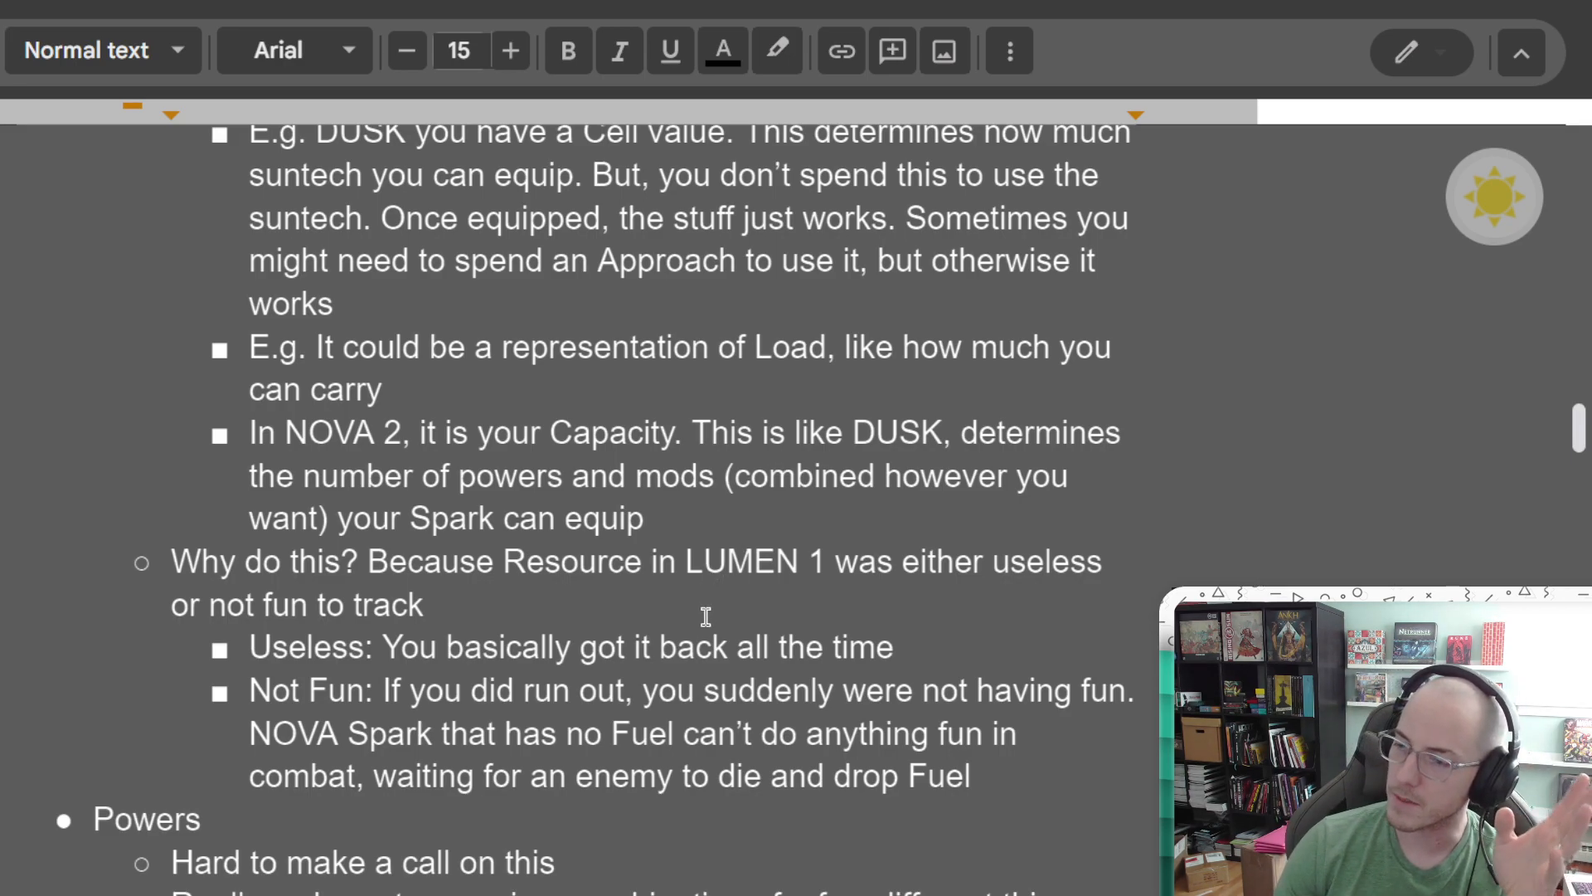
scroll(698, 632, down, 4)
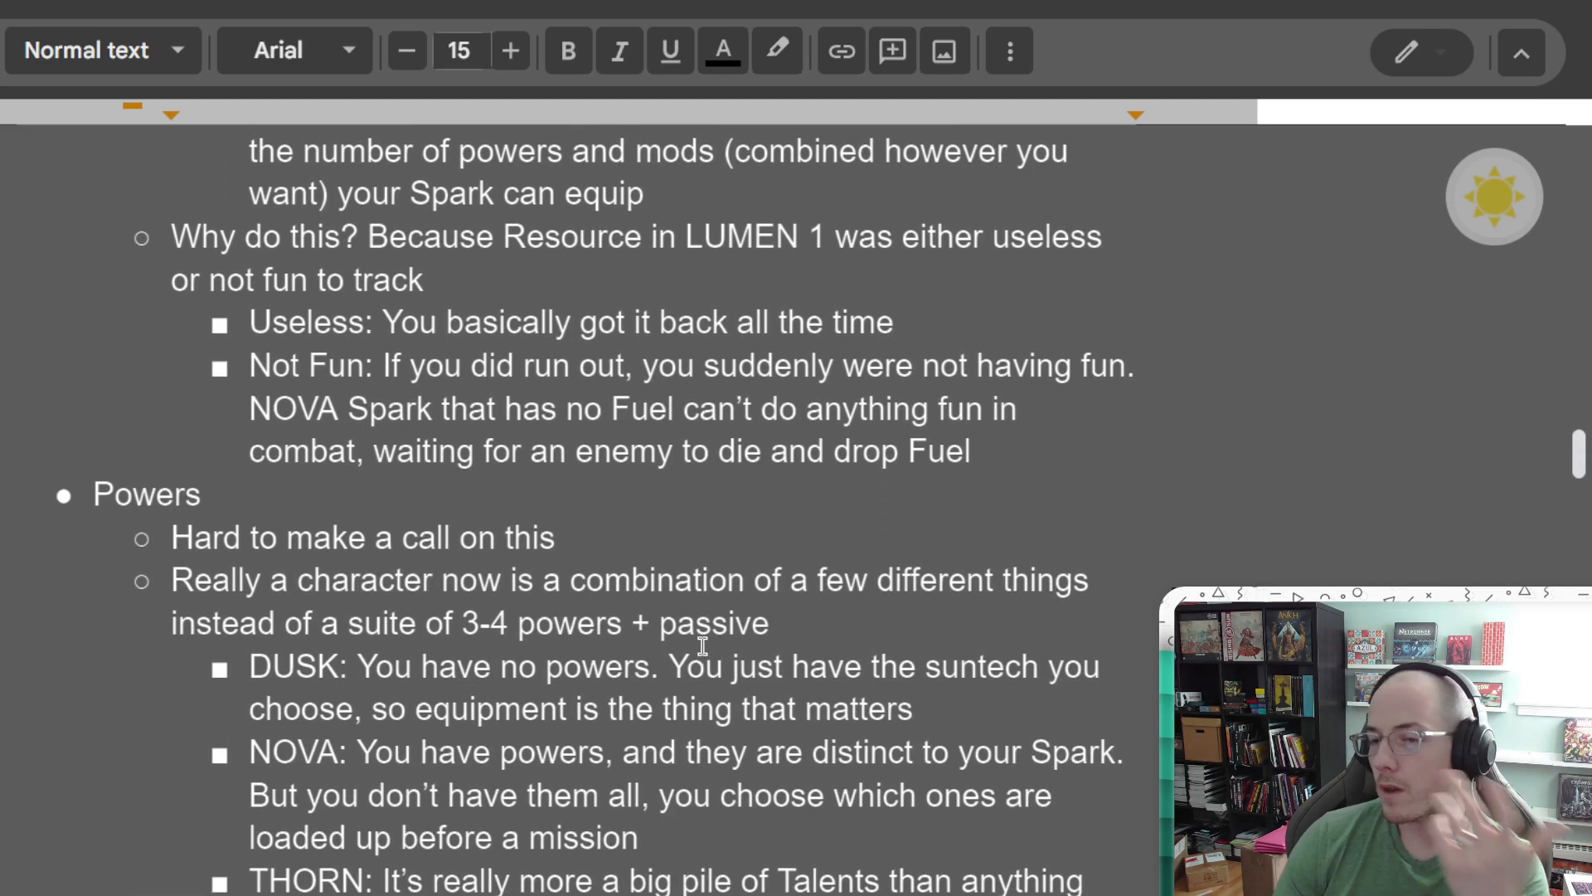
scroll(703, 645, down, 4)
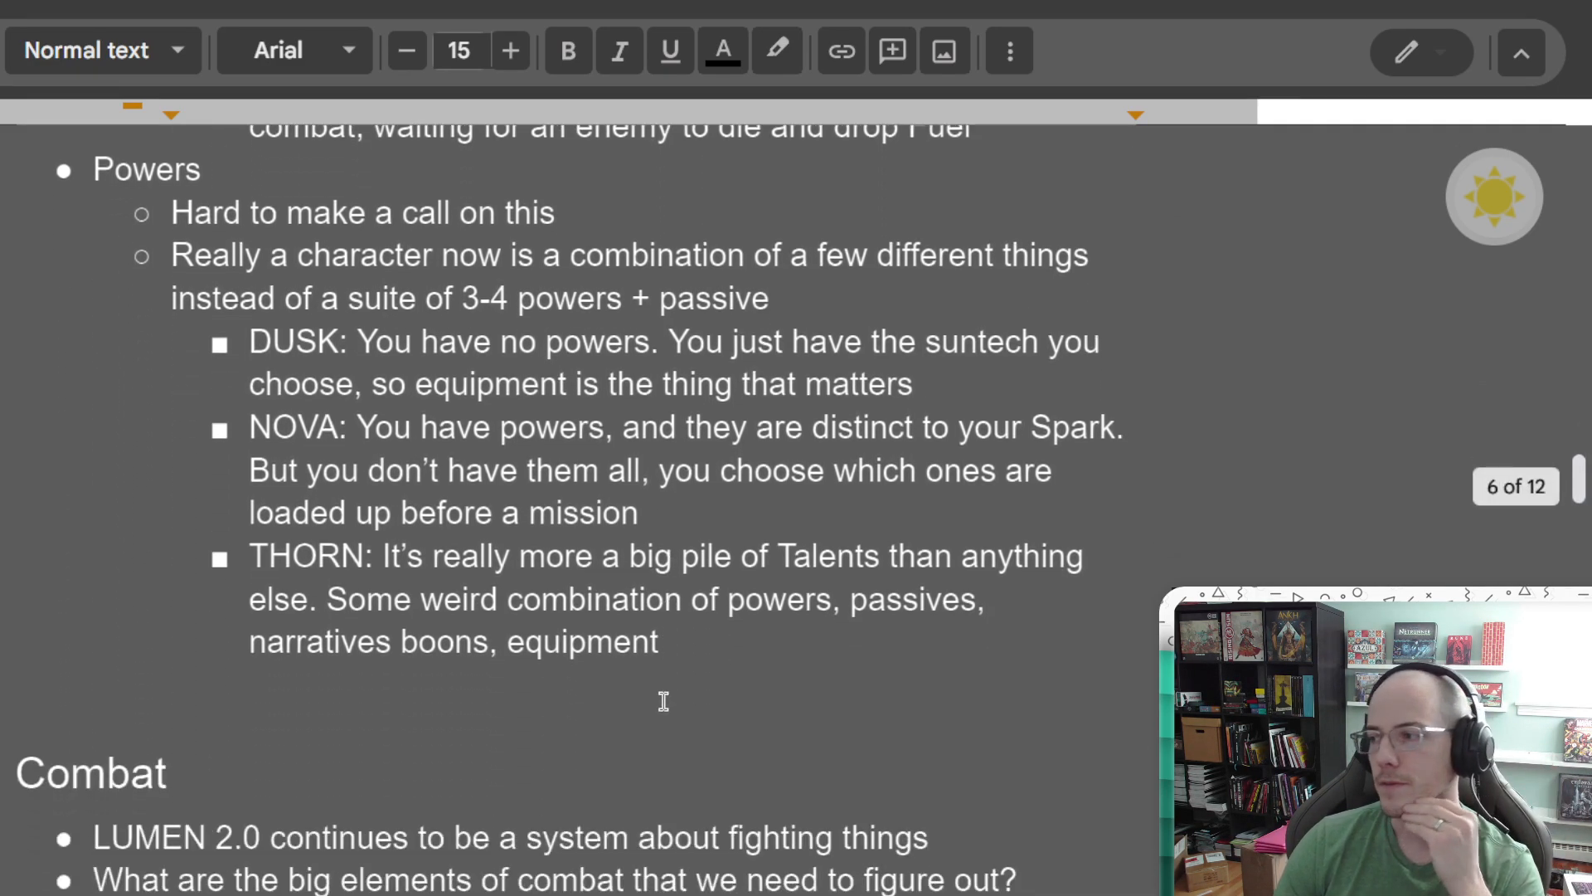
scroll(663, 701, down, 3)
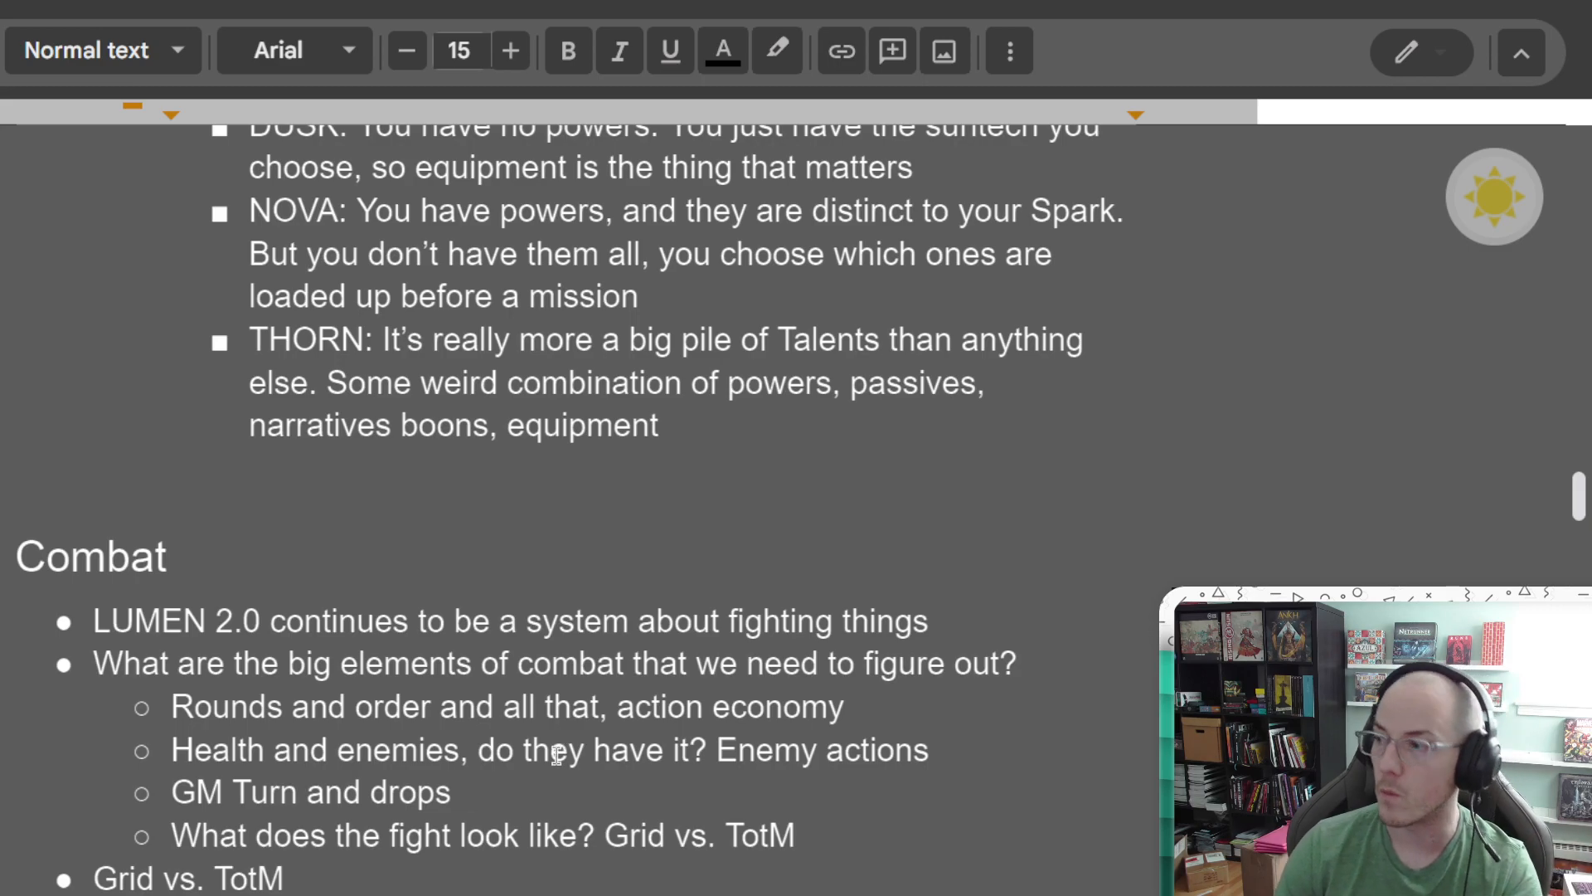
scroll(572, 746, down, 15)
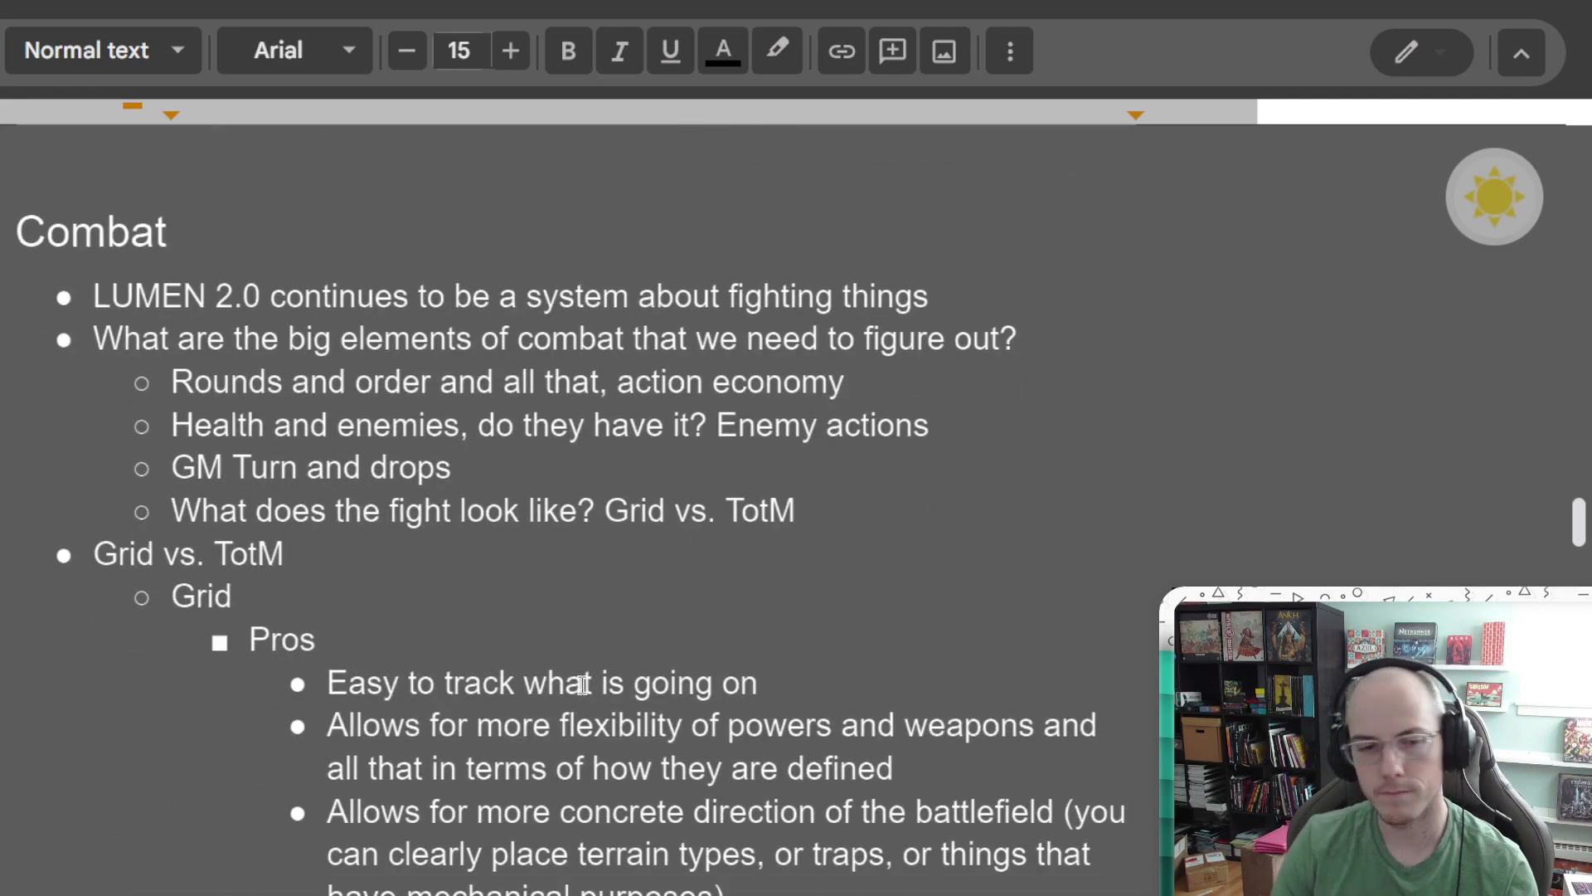
scroll(612, 557, down, 15)
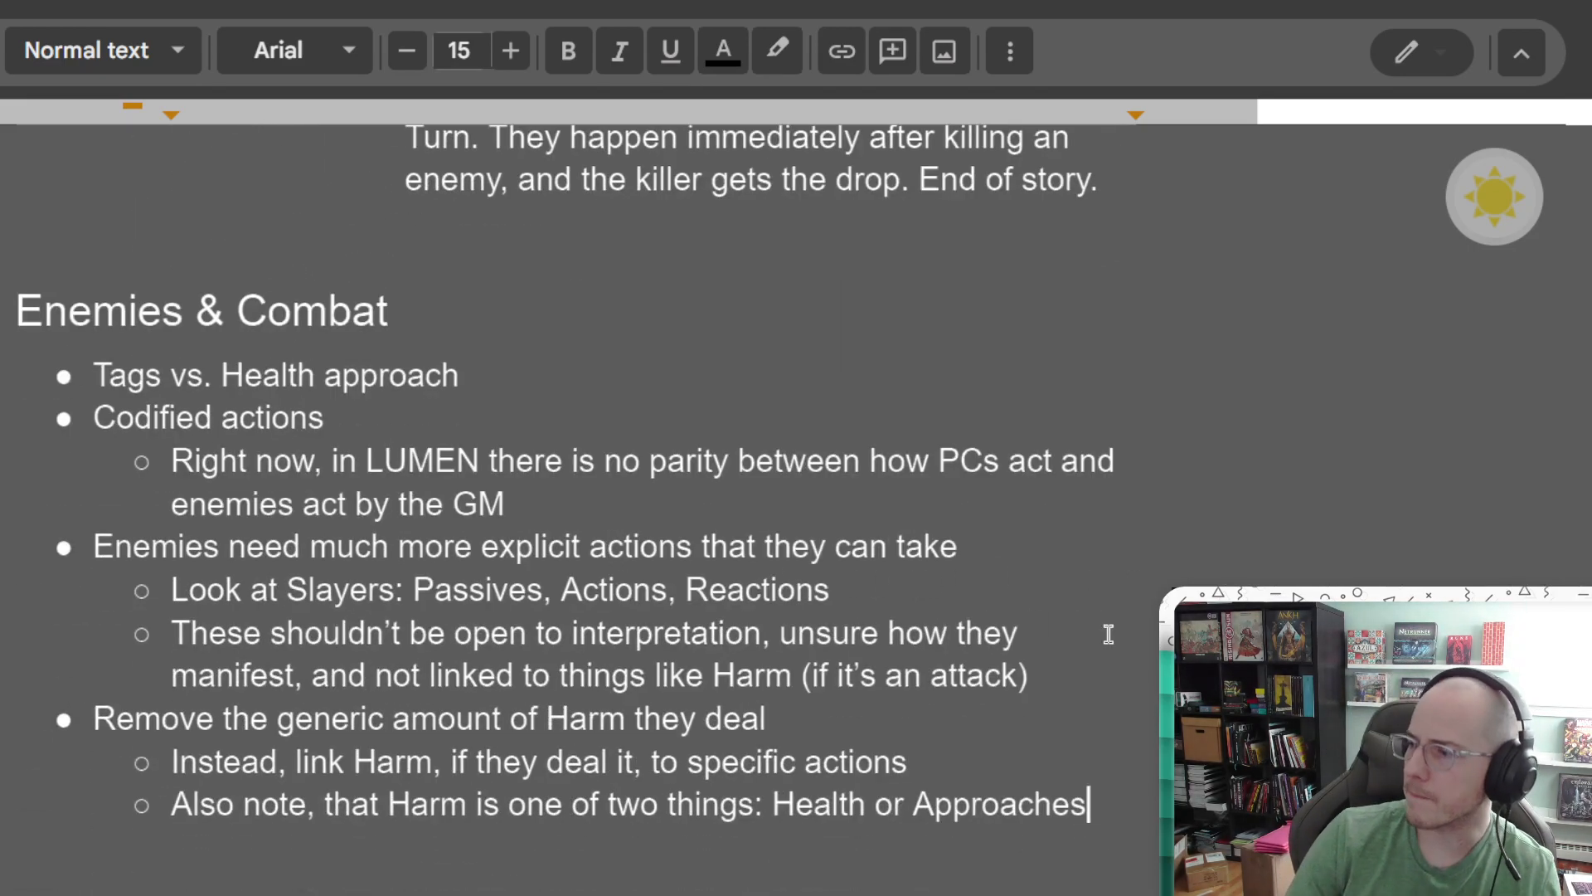
Move the "Tags vs. Health approach" bullet to the end of the Enemies & Combat list as a top-level bullet
drag(479, 380, 8, 388)
key(ctrl+c)
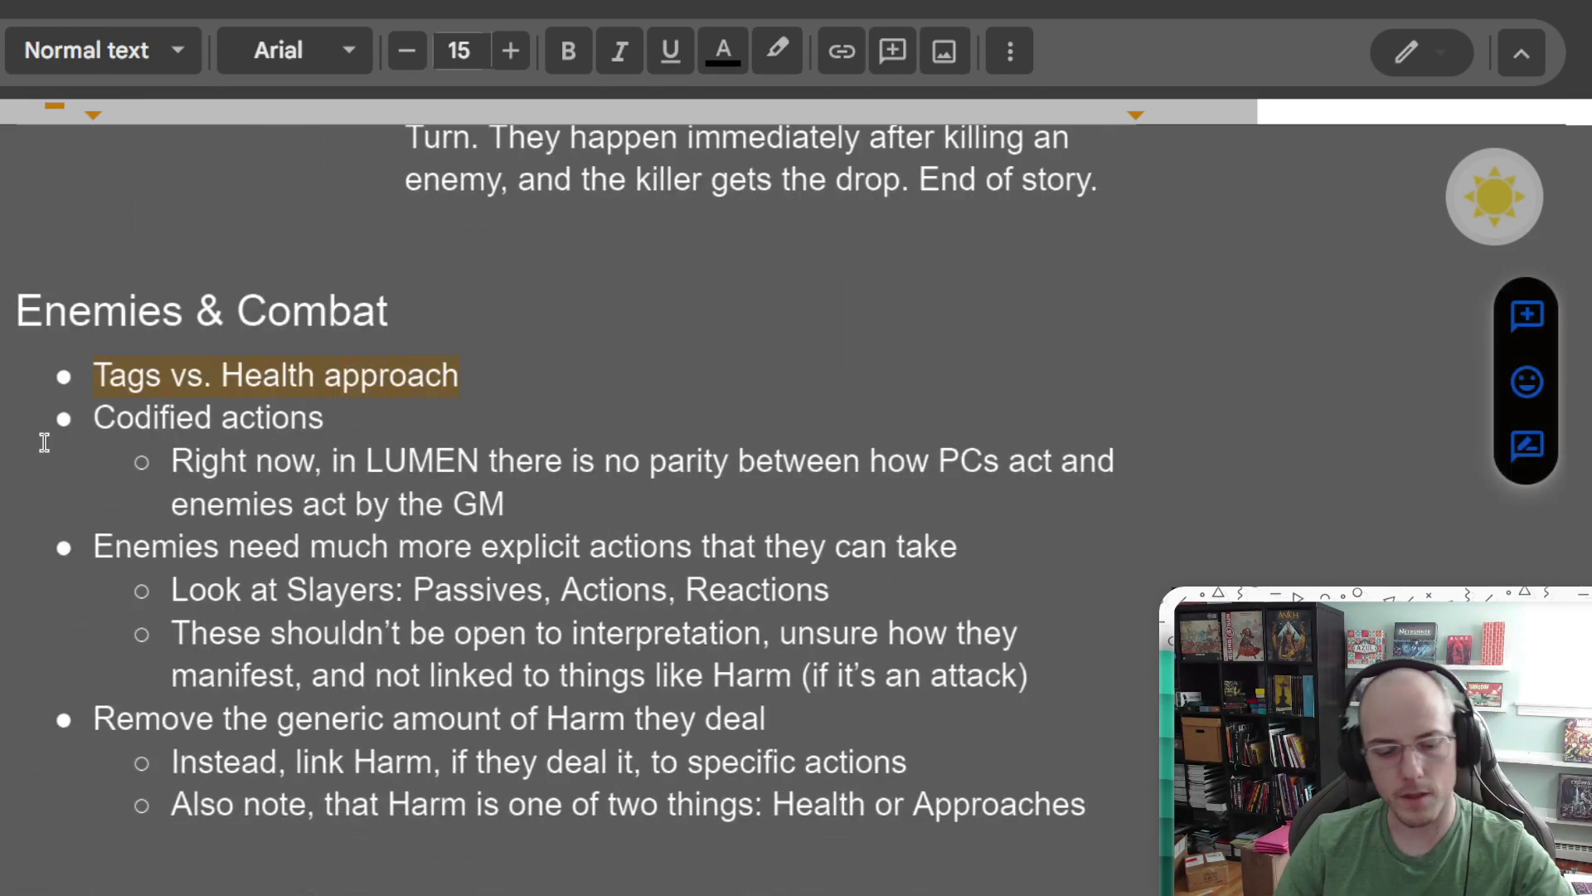
key(BackSpace)
key(BackSpace)
key(BackSpace)
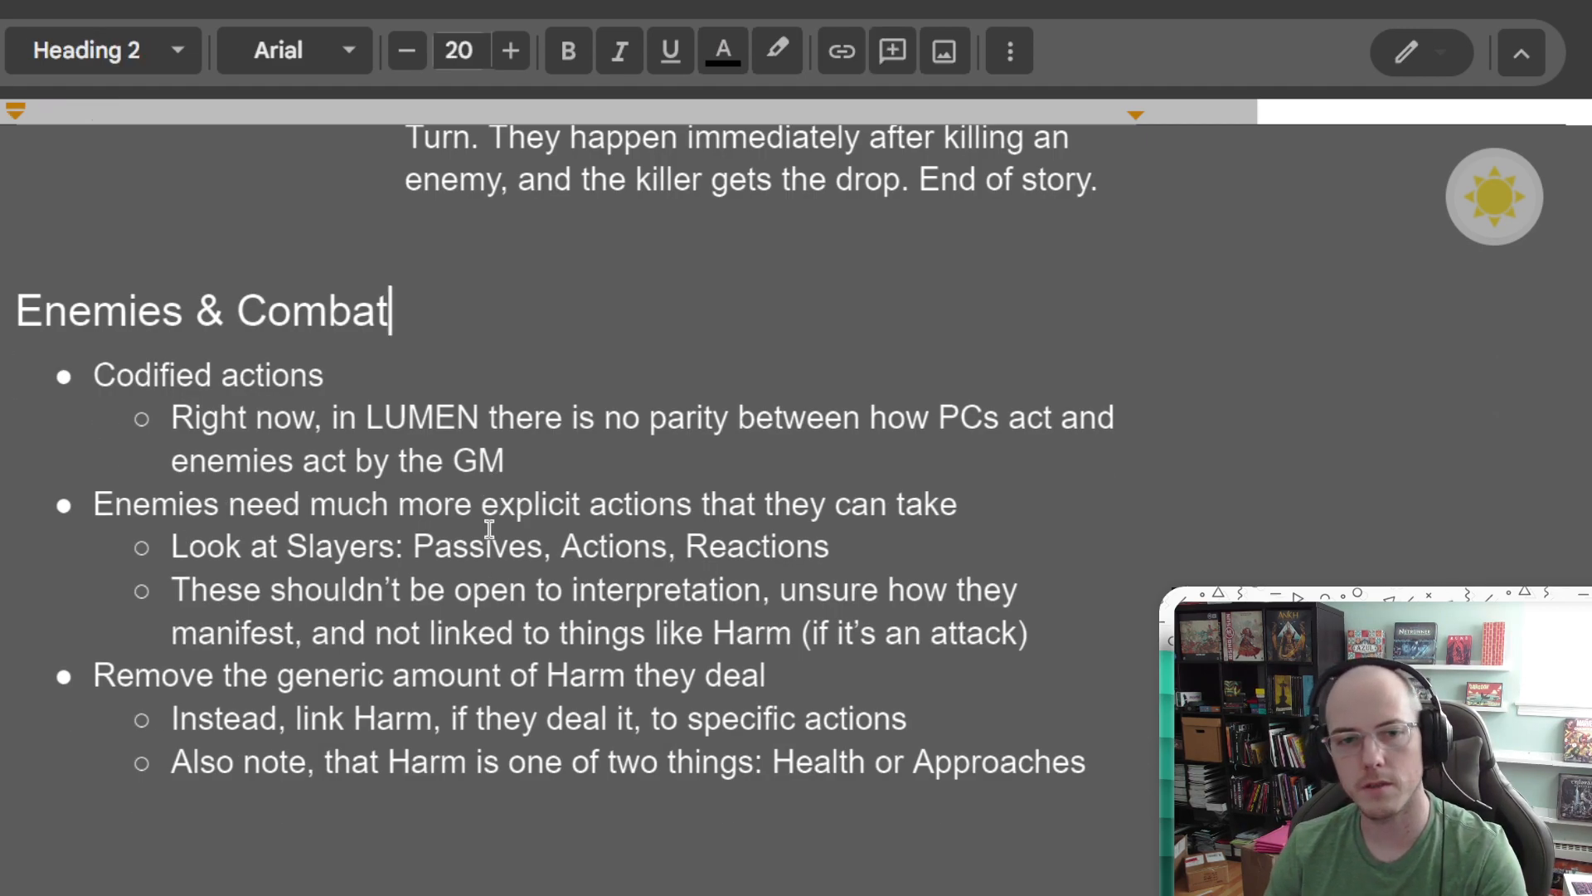
scroll(846, 655, down, 3)
click(1207, 551)
key(Return)
key(ctrl+v)
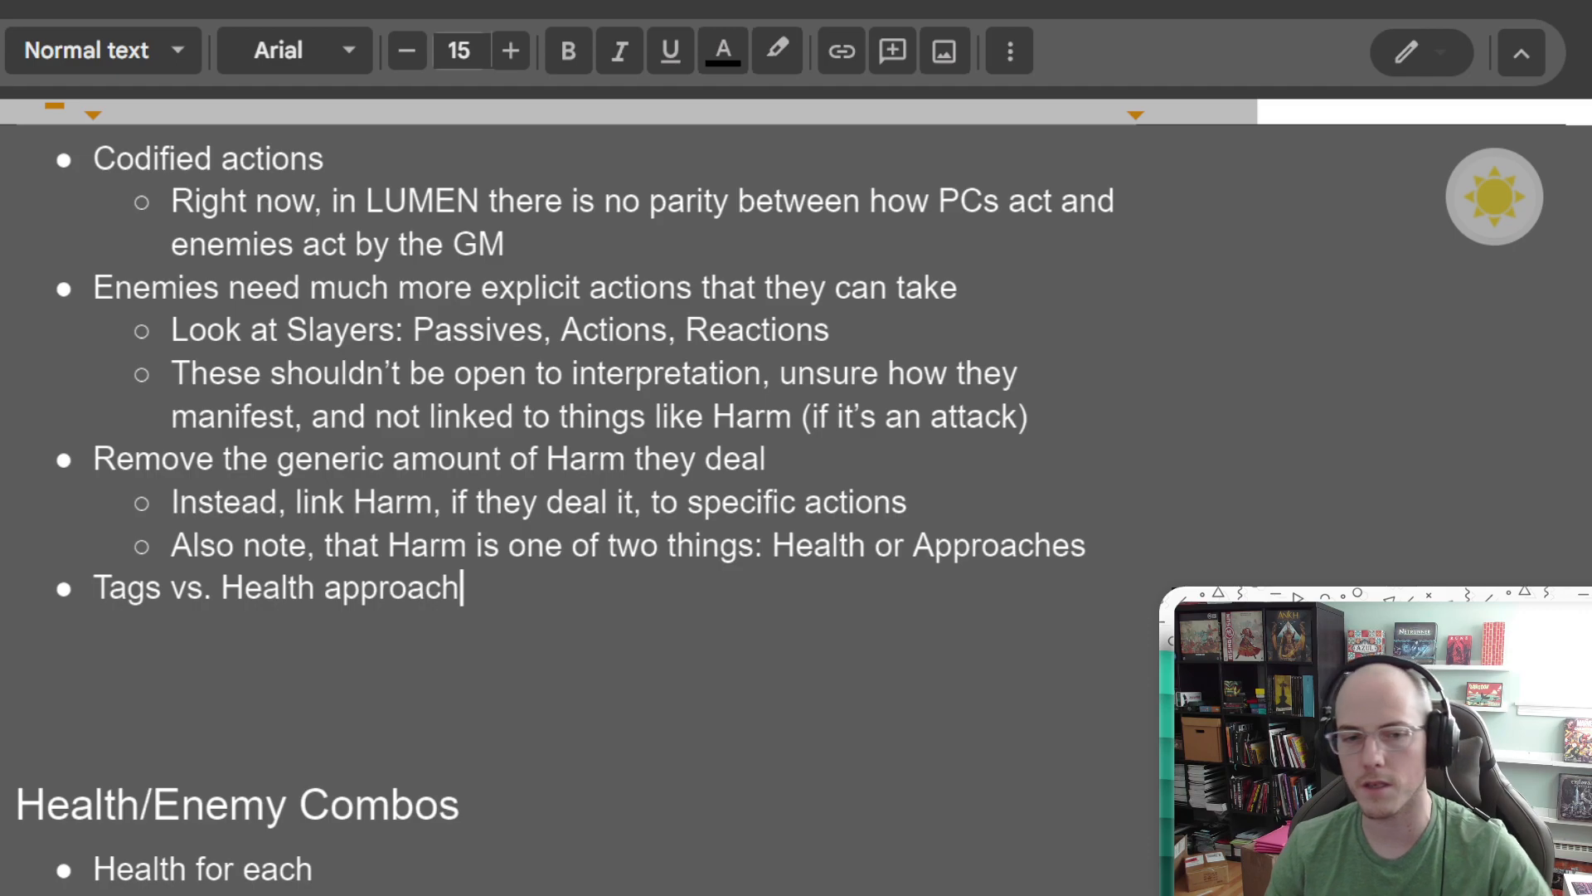
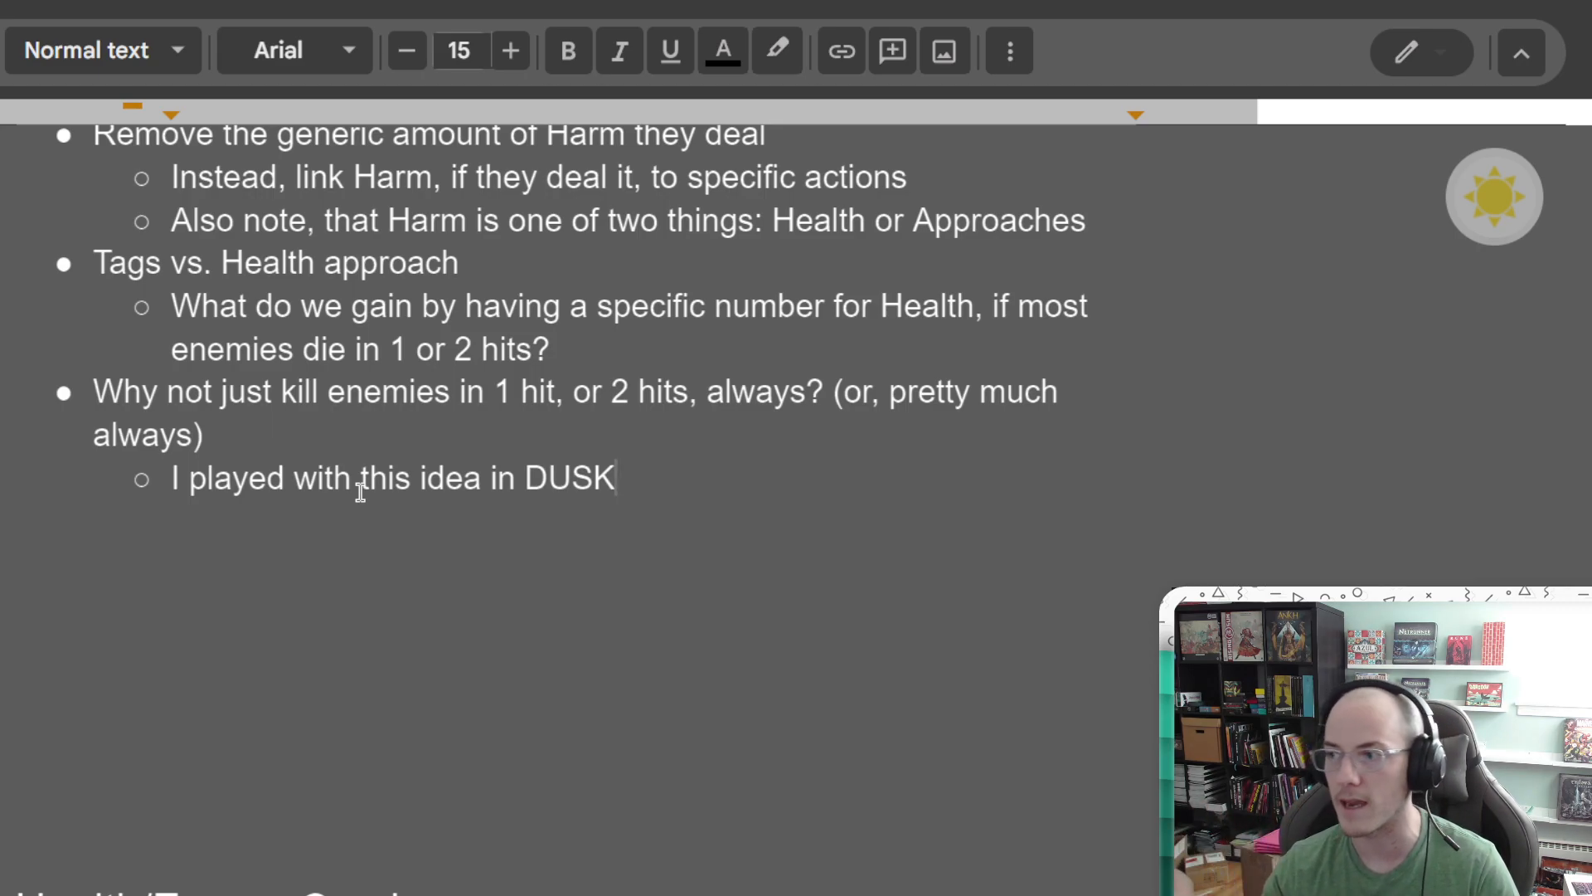
Finish the DUSK sub-bullet with "and I really like it" and add a sub-bullet "Fights where enemies have HP are just so slow to me"
text(and I)
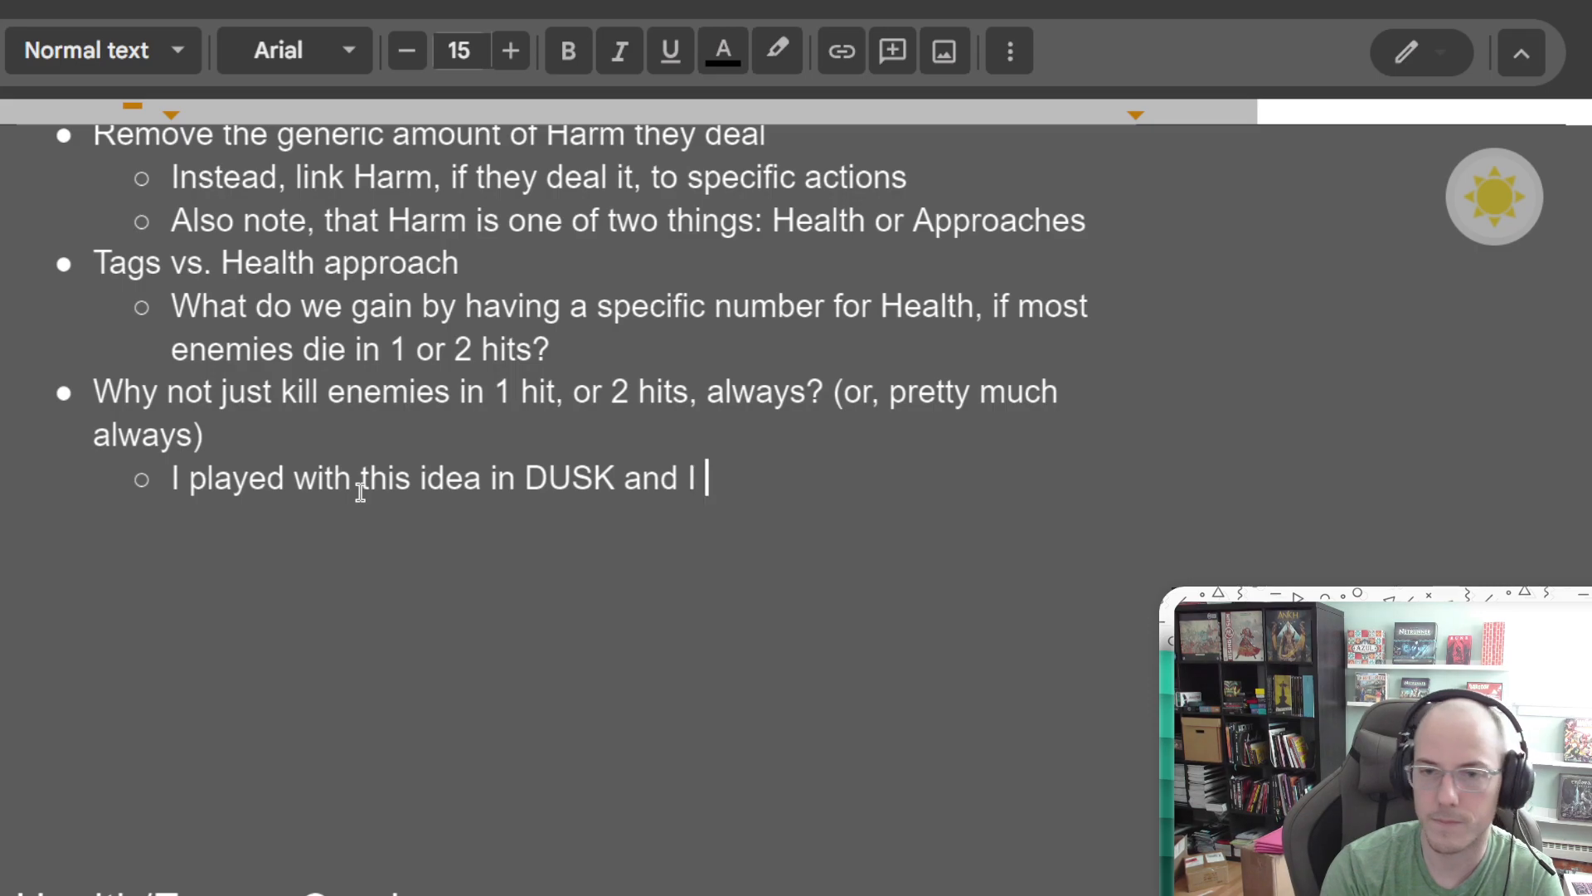
text( really like it)
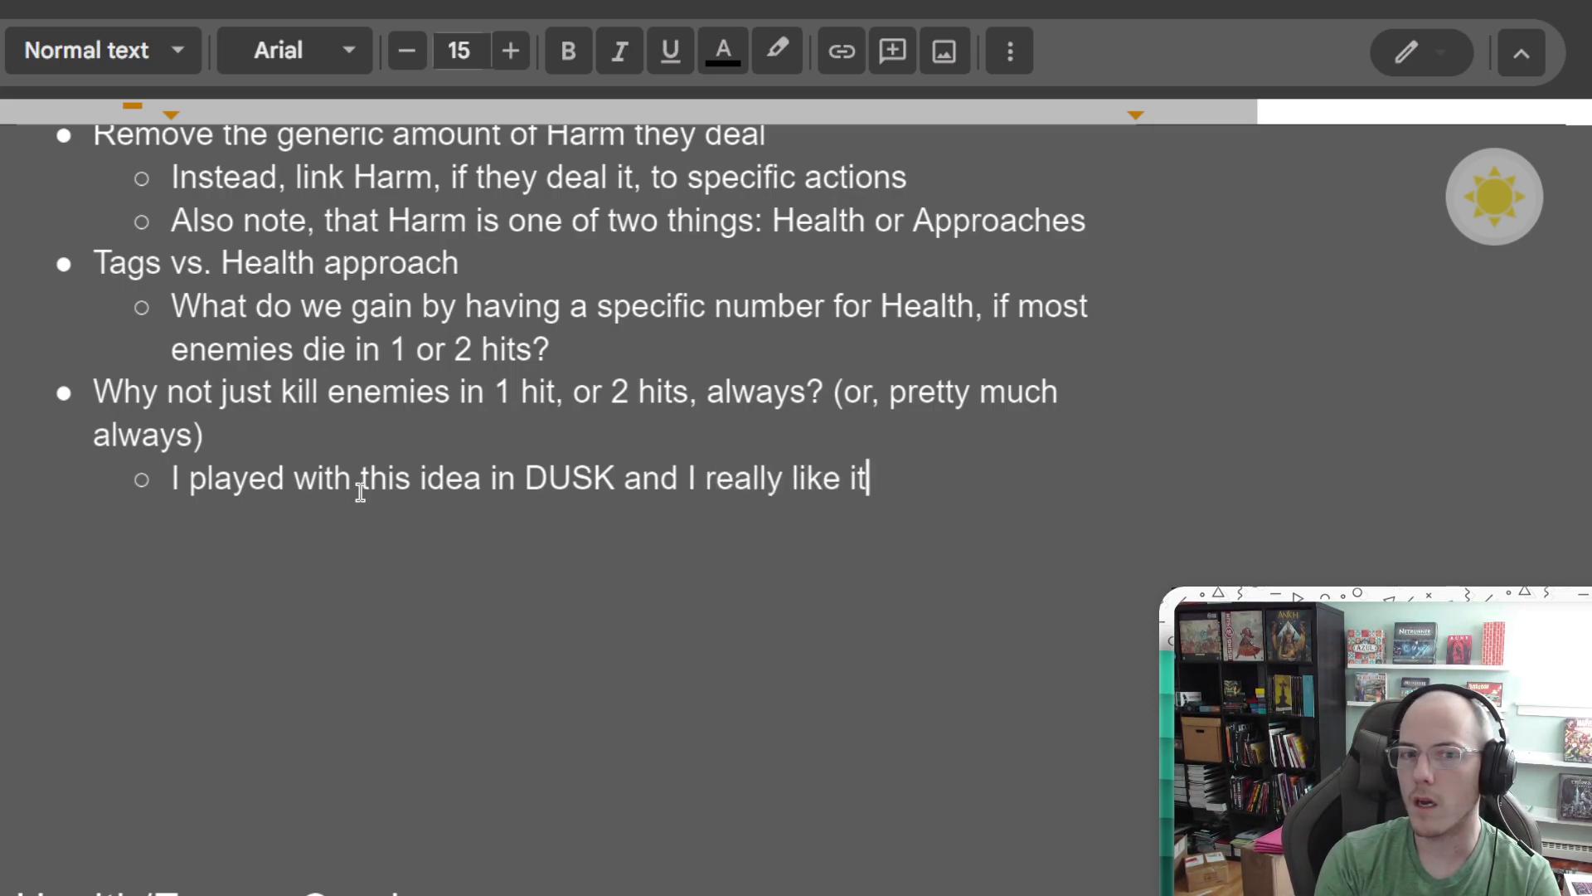
key(Return)
text(Fights)
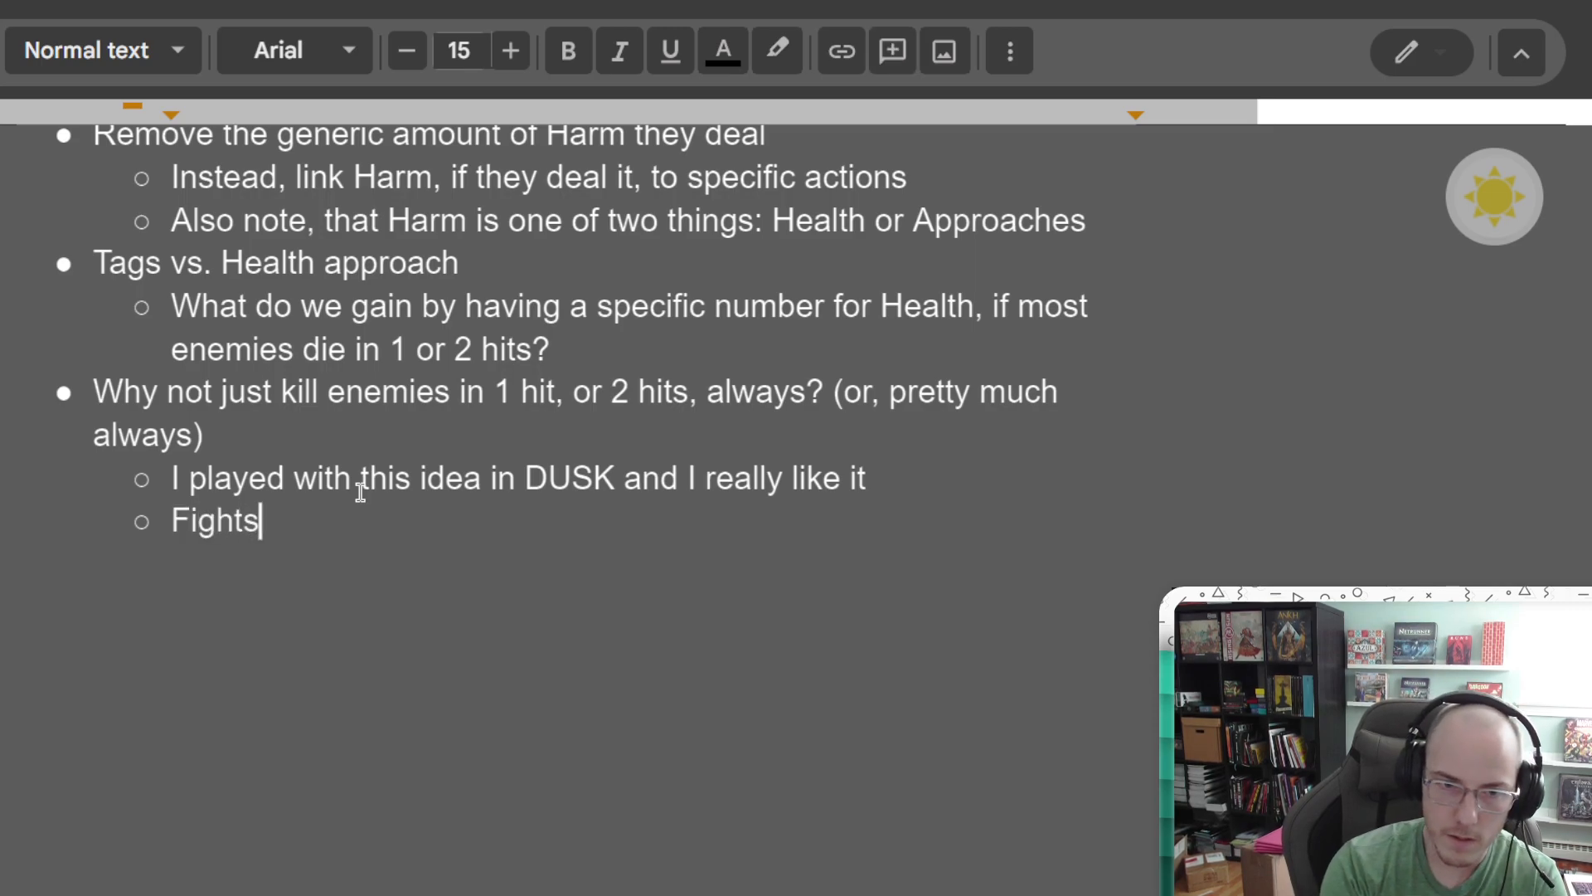
text( where enemies have )
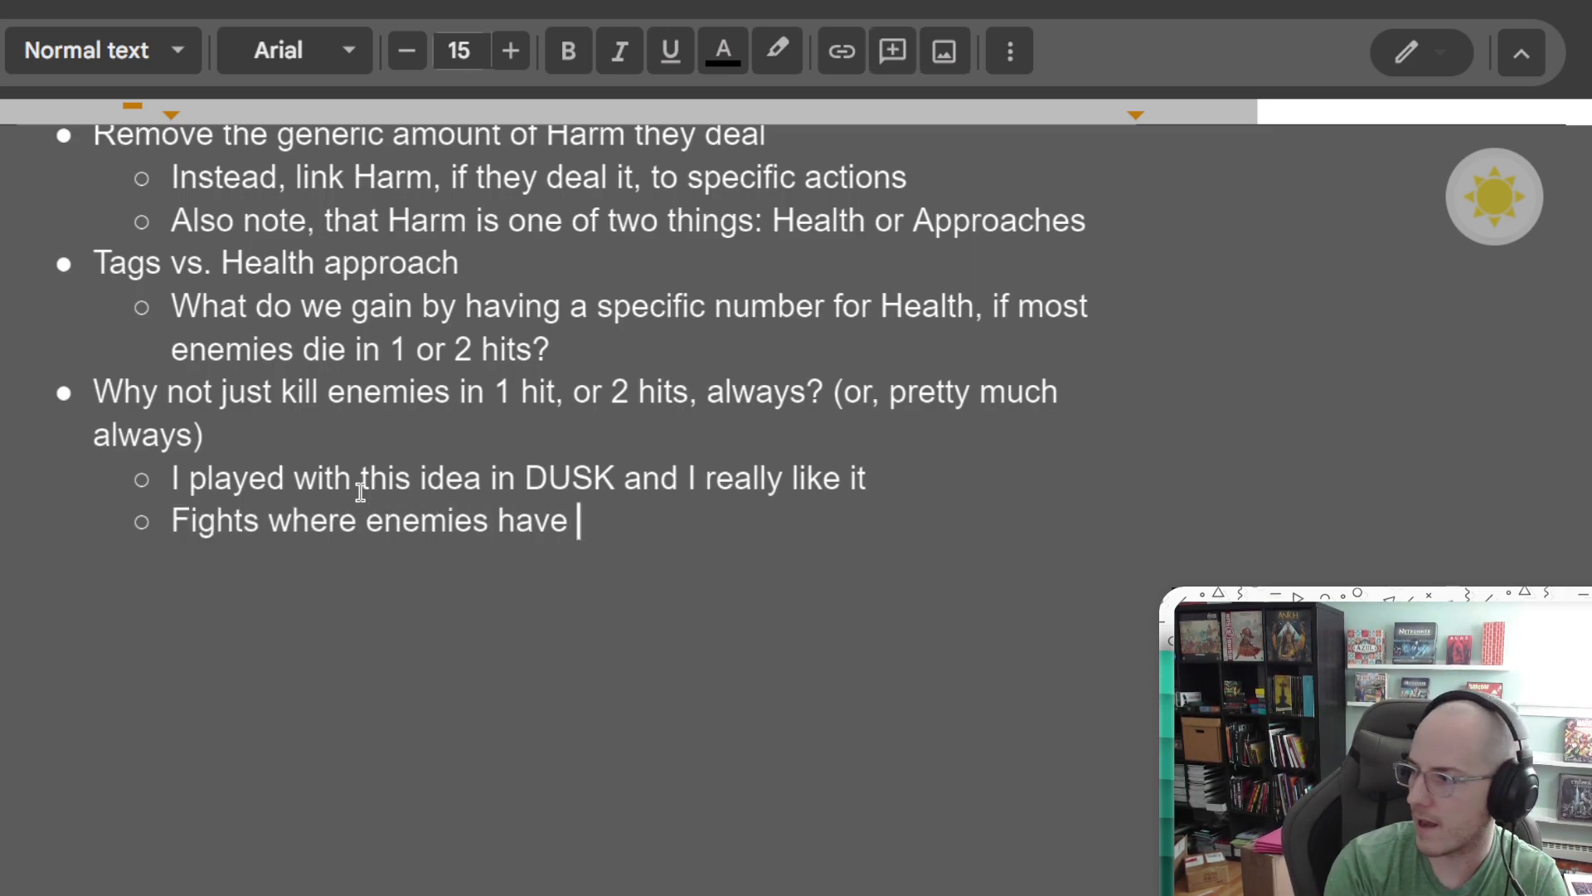
text(HP are just so slow to me)
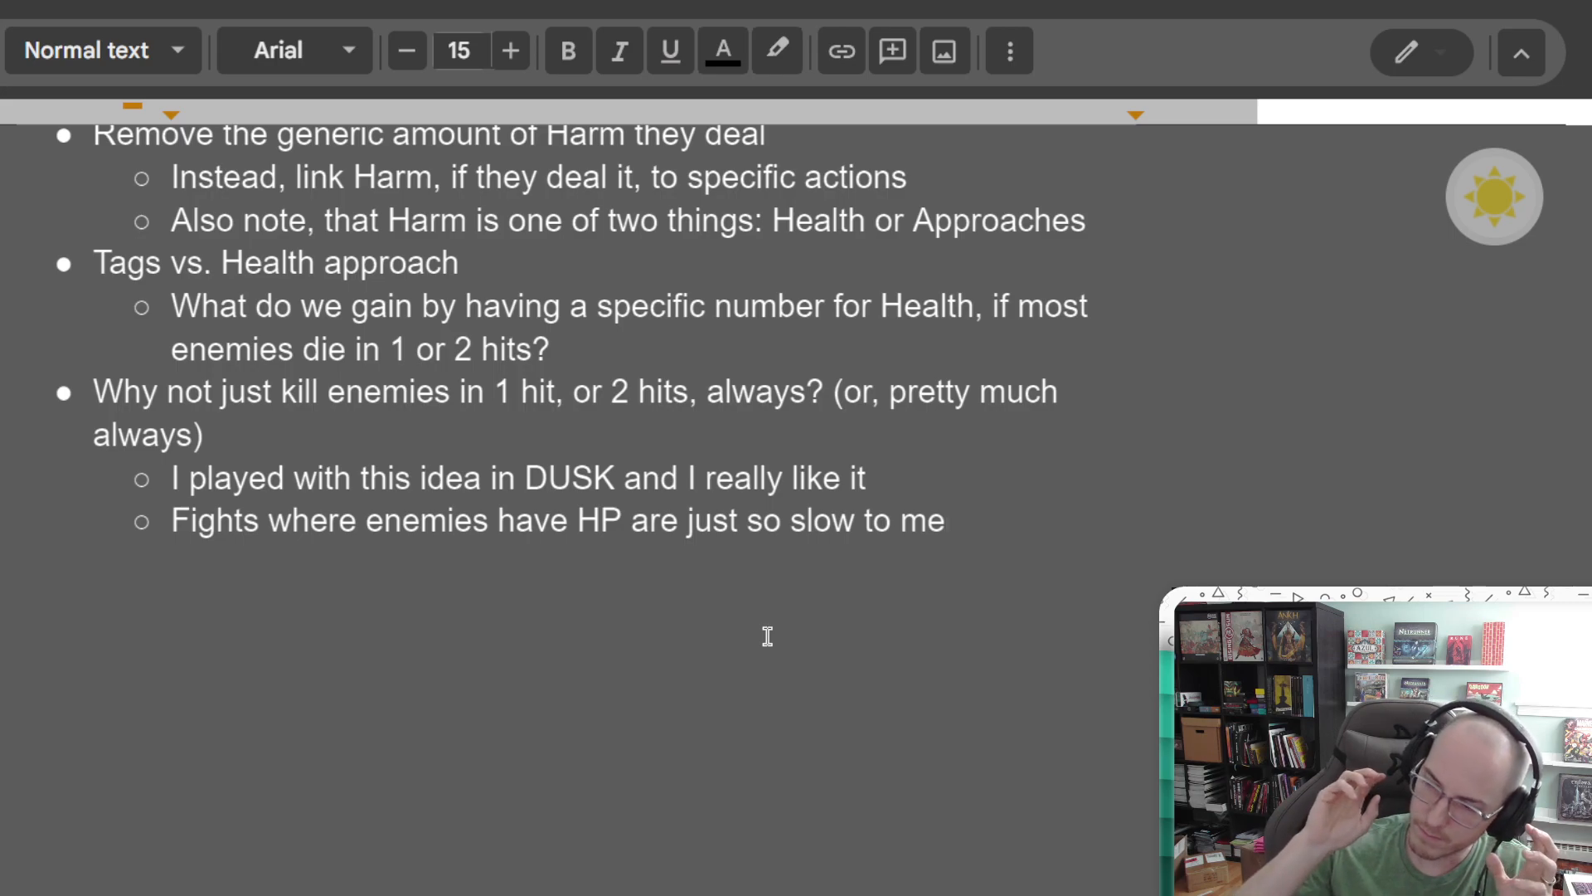
Add a top-level bullet reading "Here are the possible ways an enemy dies in LUMEN 2.0"
key(Return)
key(shift+Tab)
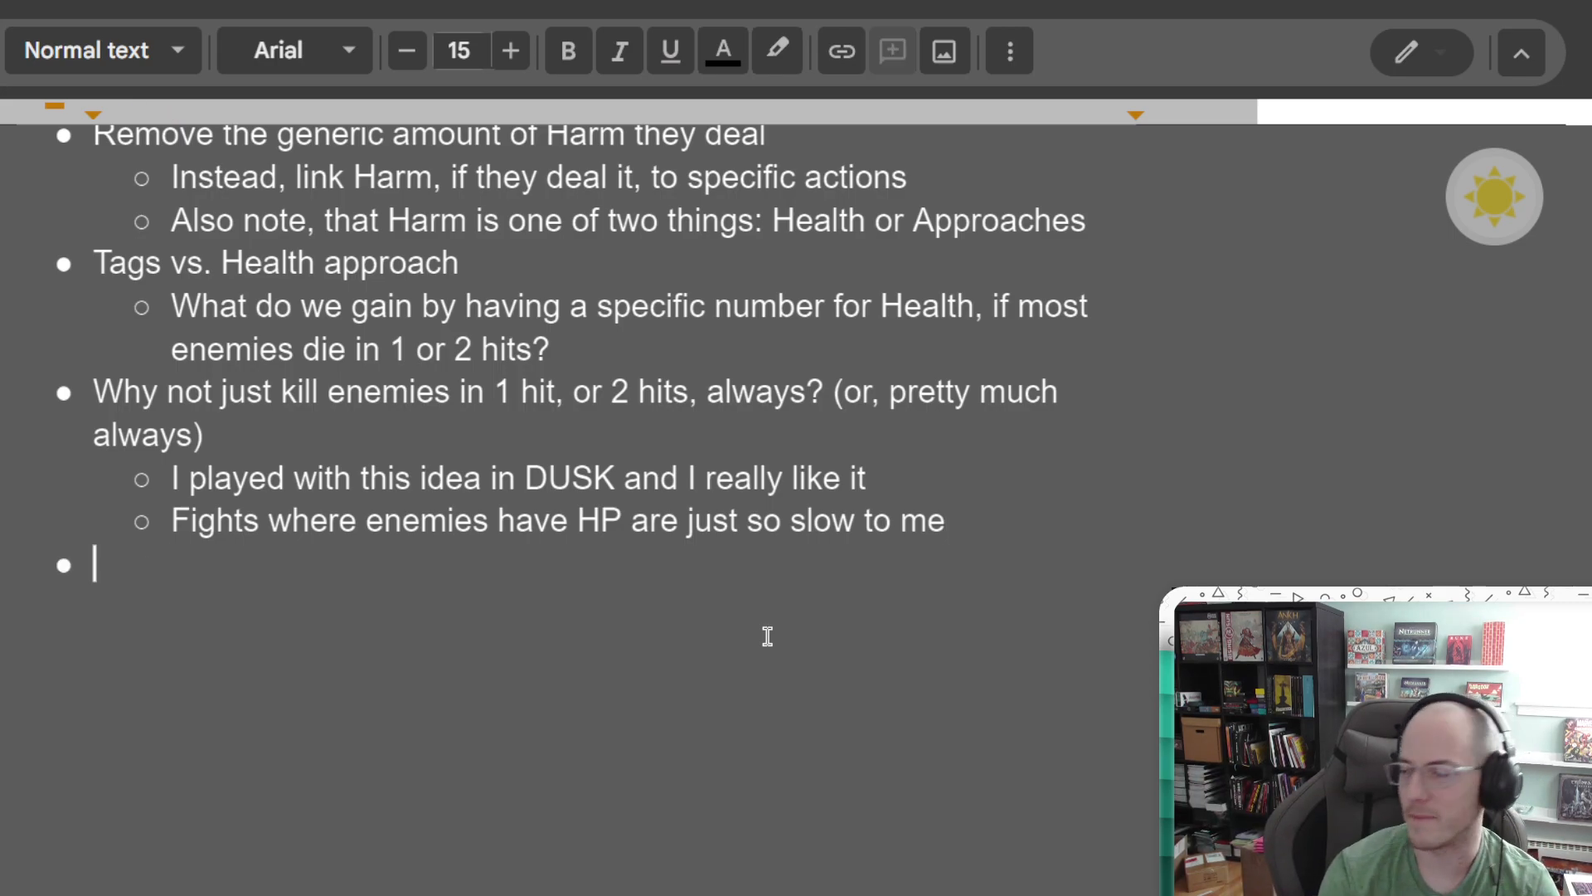
text(Here's)
key(BackSpace)
key(BackSpace)
text(are the)
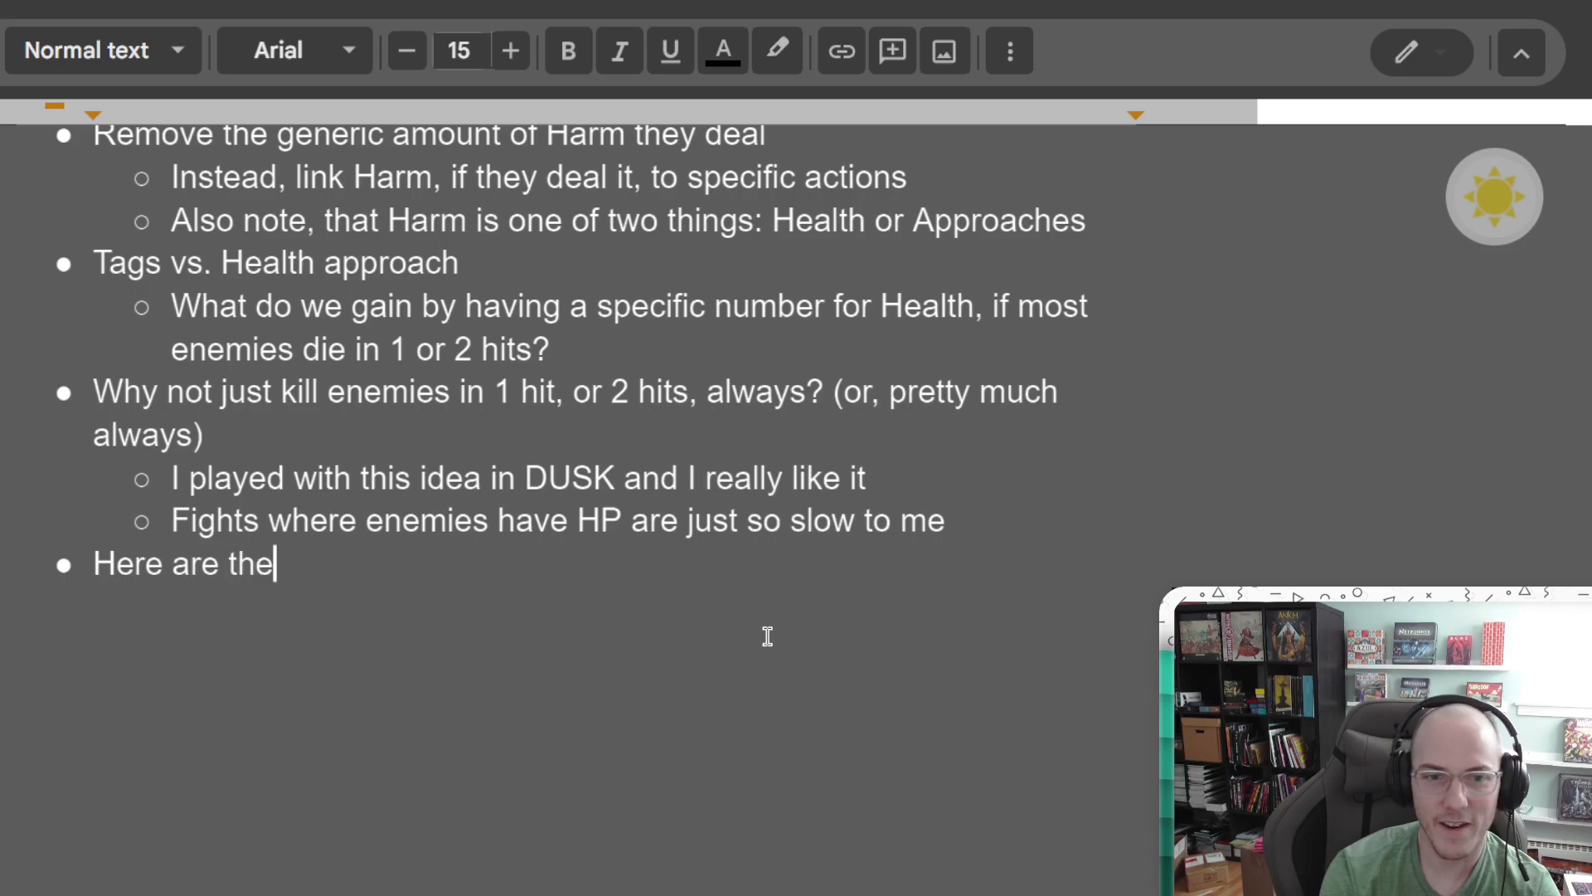
text( possible ways an )
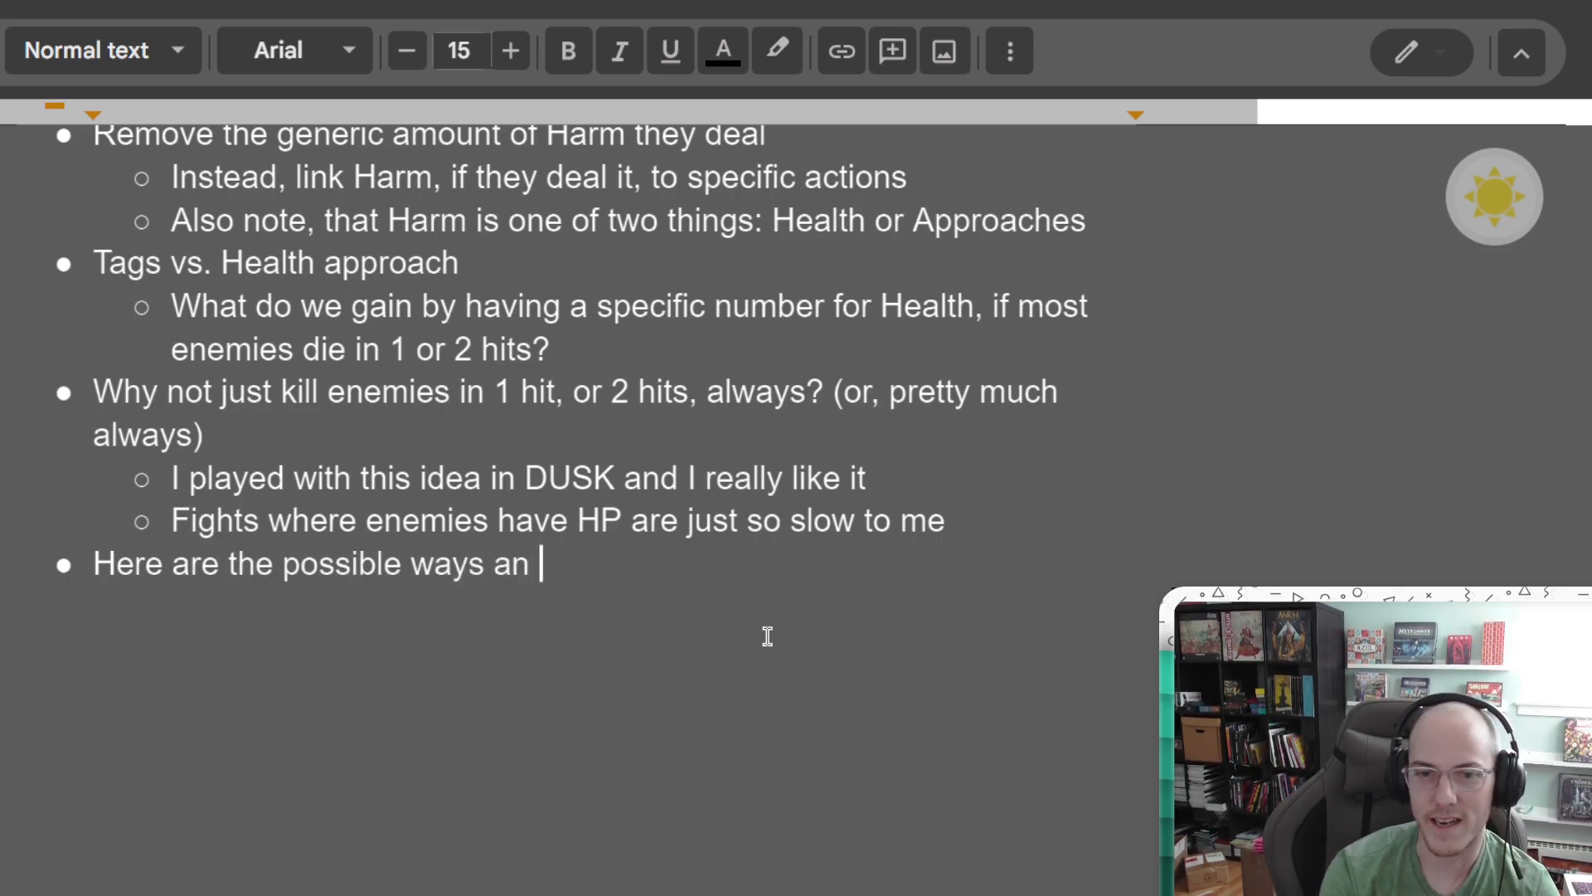
text(enemy dies in LUM)
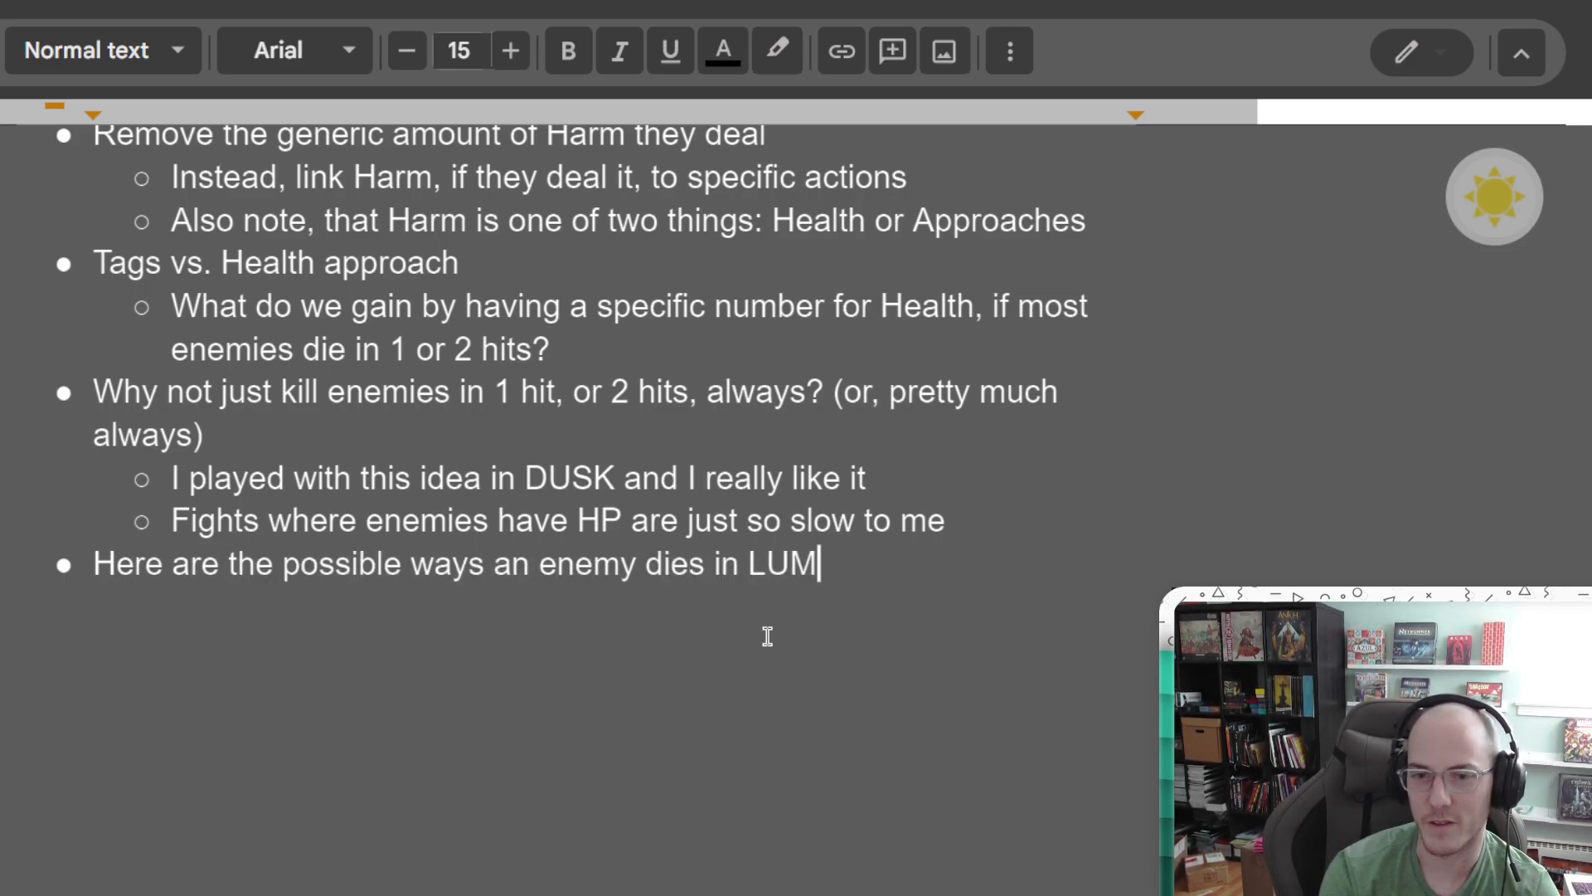
text(EN 2.0)
Add two sub-bullets under the enemy deaths point: "One hit, most enemies" and "Two hits, bigger slightly elite enemies"
key(Return)
key(Tab)
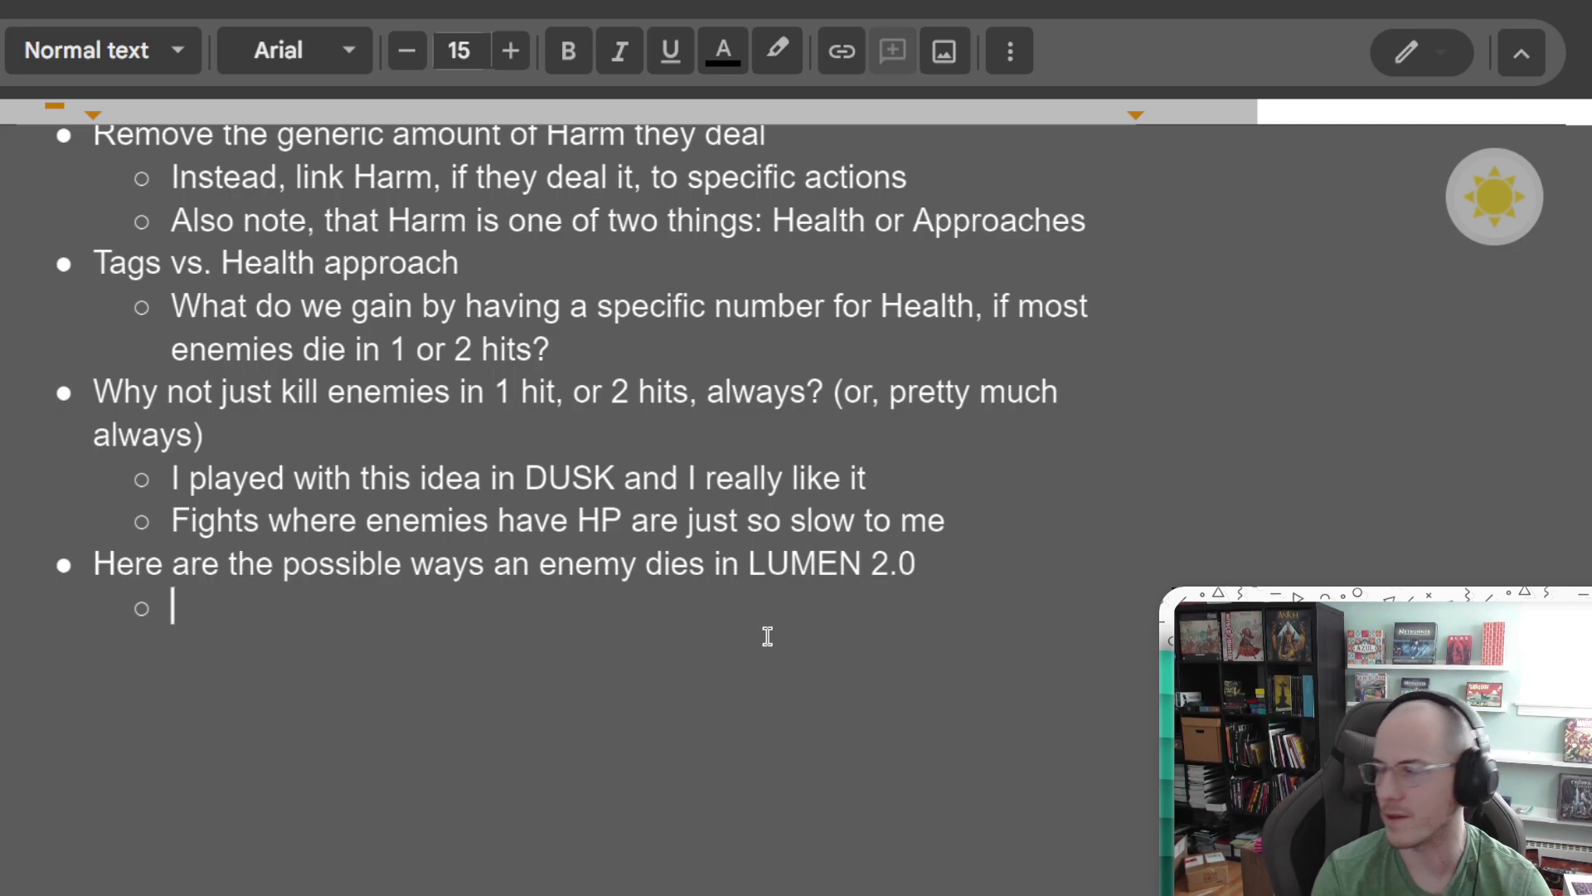
text(One hit, most)
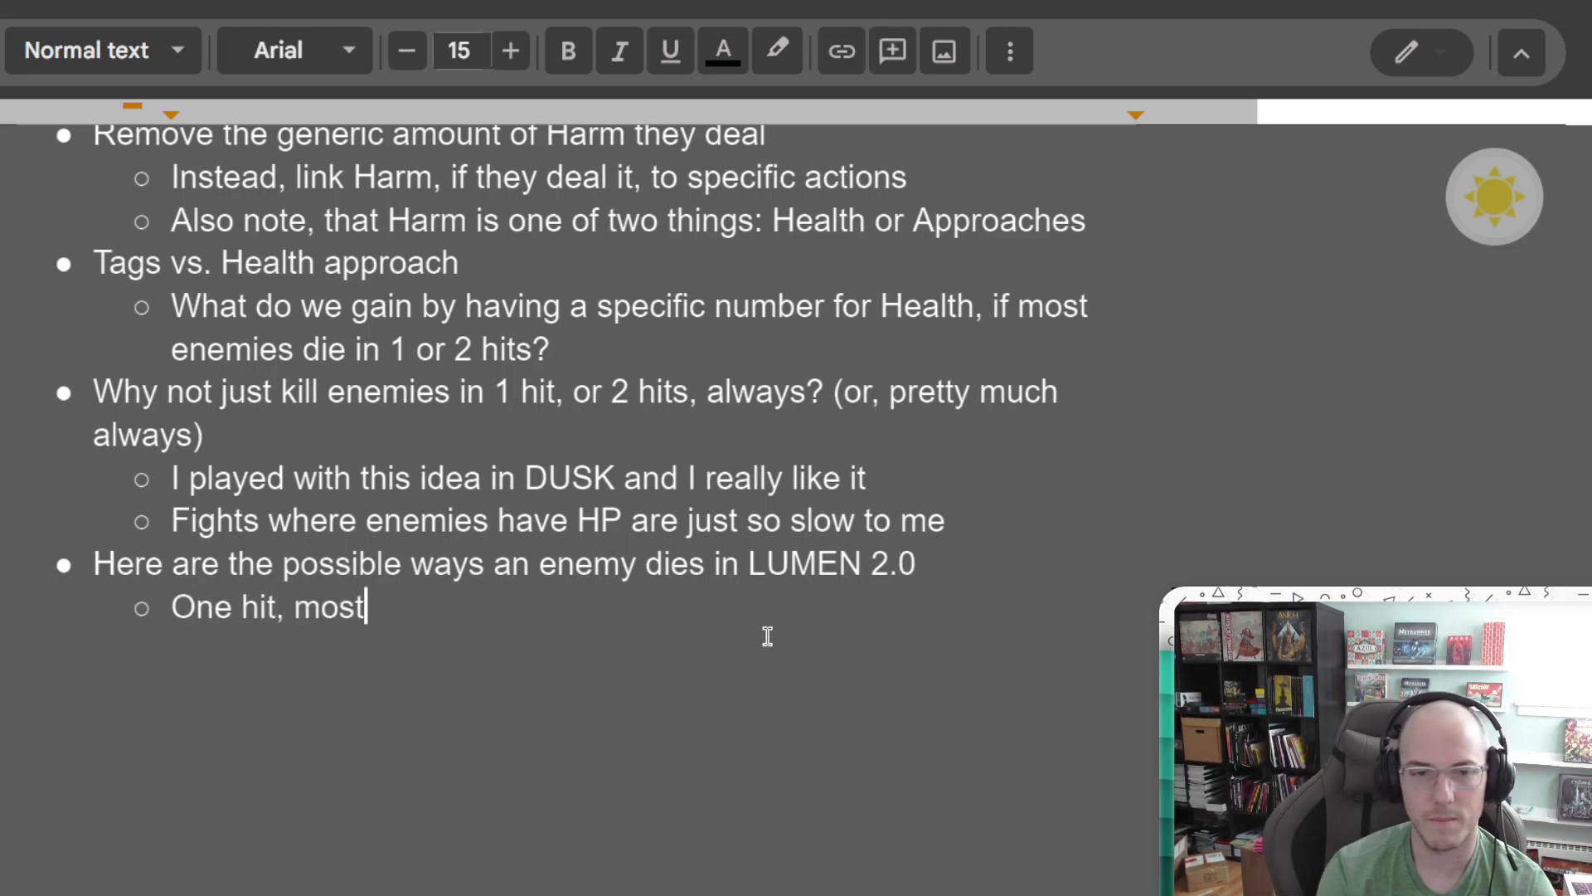
text( enemies)
key(Return)
text(Two hits, bigger sli)
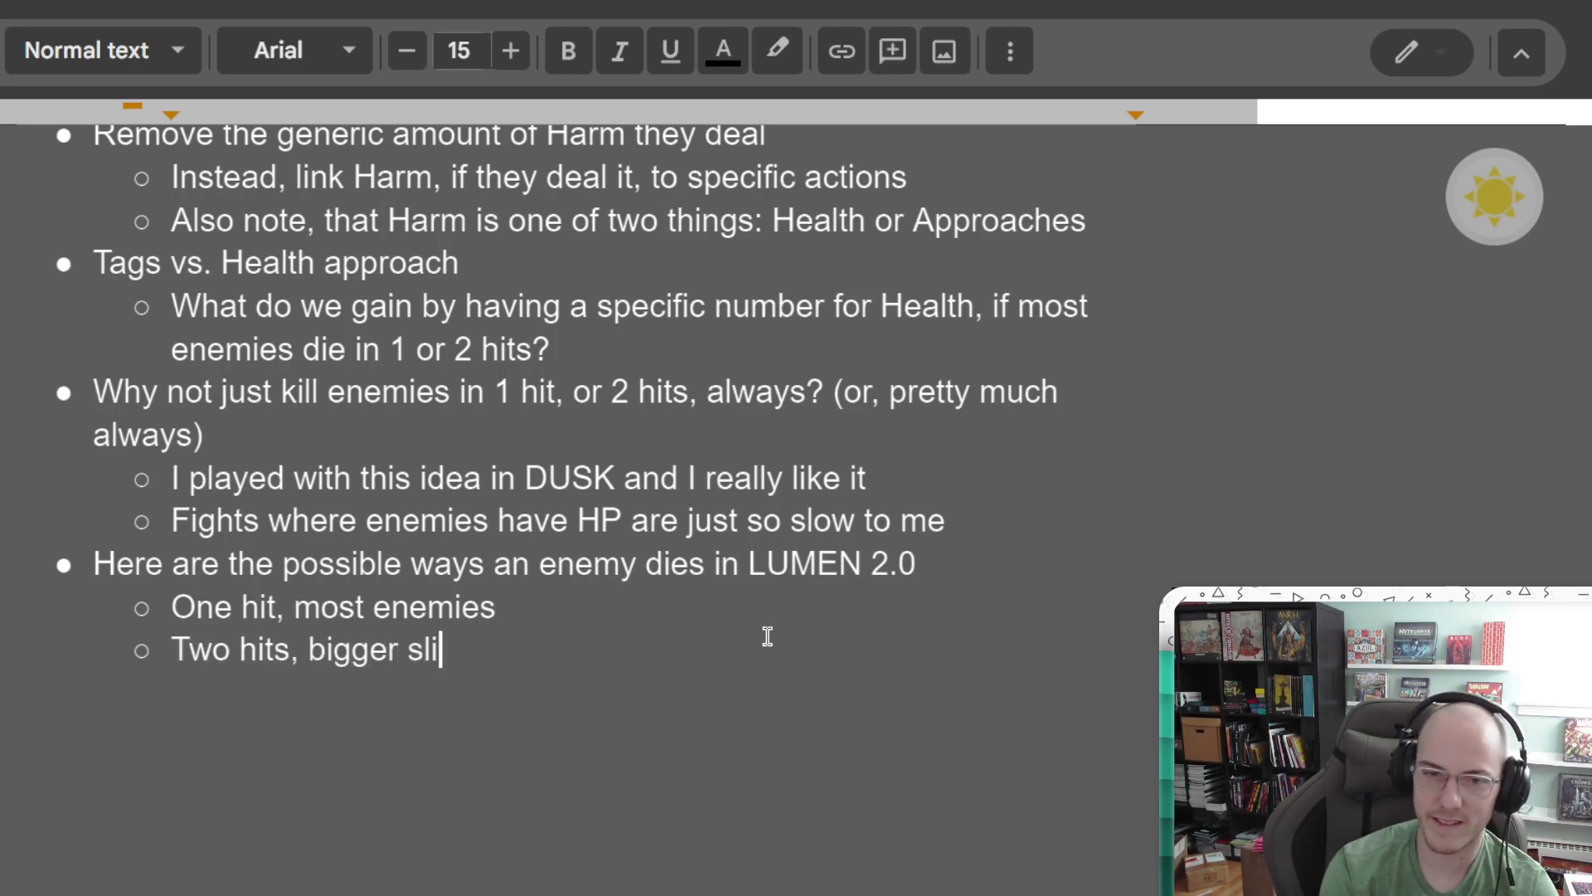
text(ghtly elite enemies)
Add a third sub-bullet on ways enemies die: "One specific hit, specialty enemies"
key(Return)
text(On)
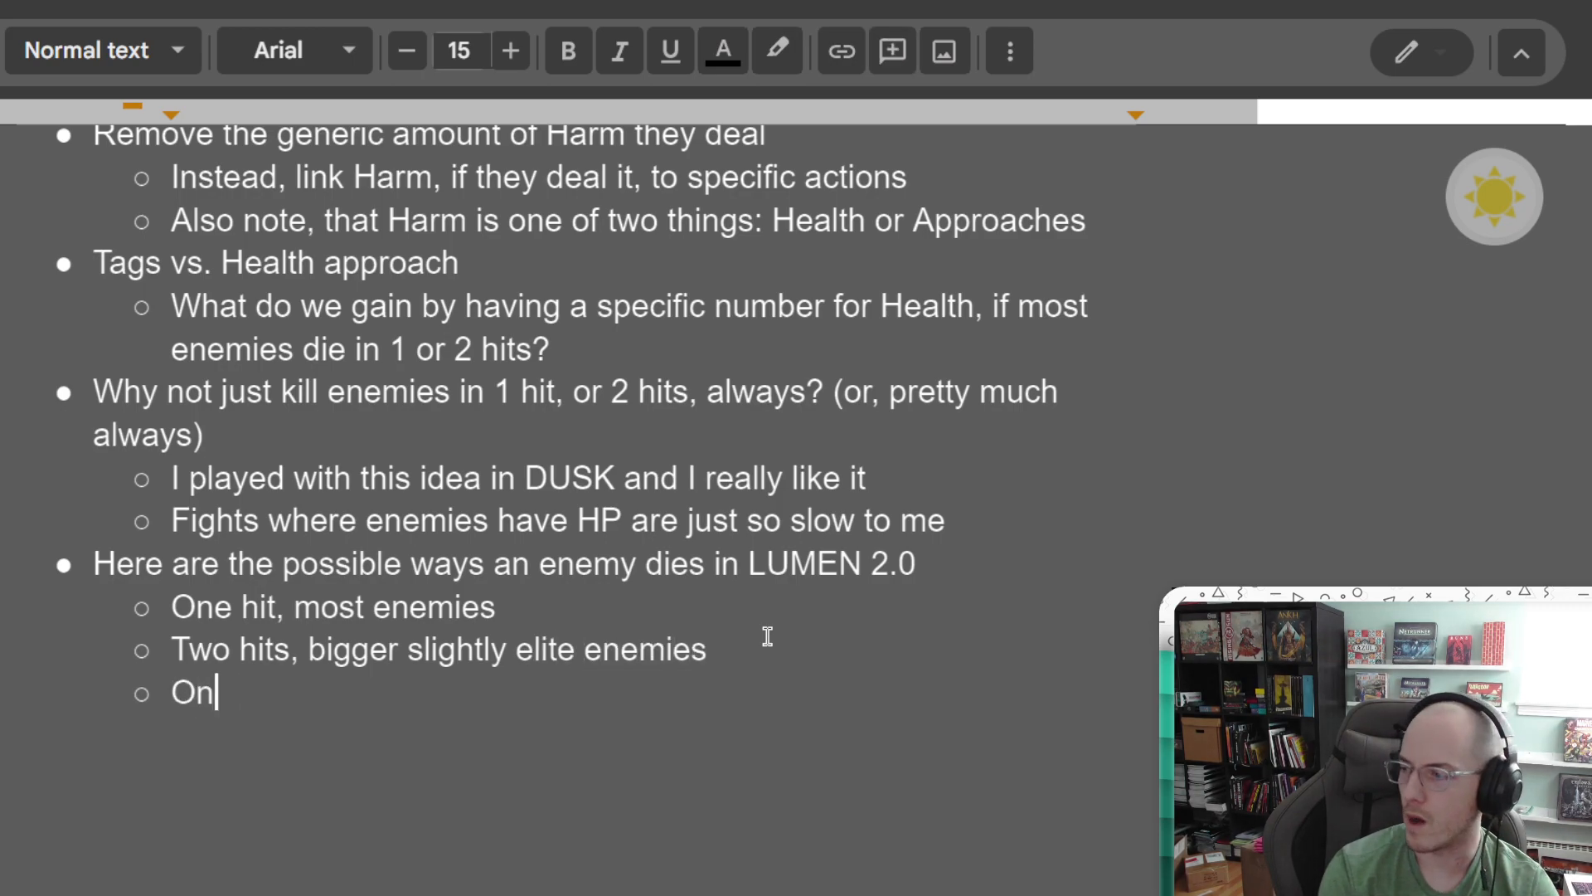
text(ne speic)
key(BackSpace)
key(BackSpace)
text(cific hit, specialty enemies)
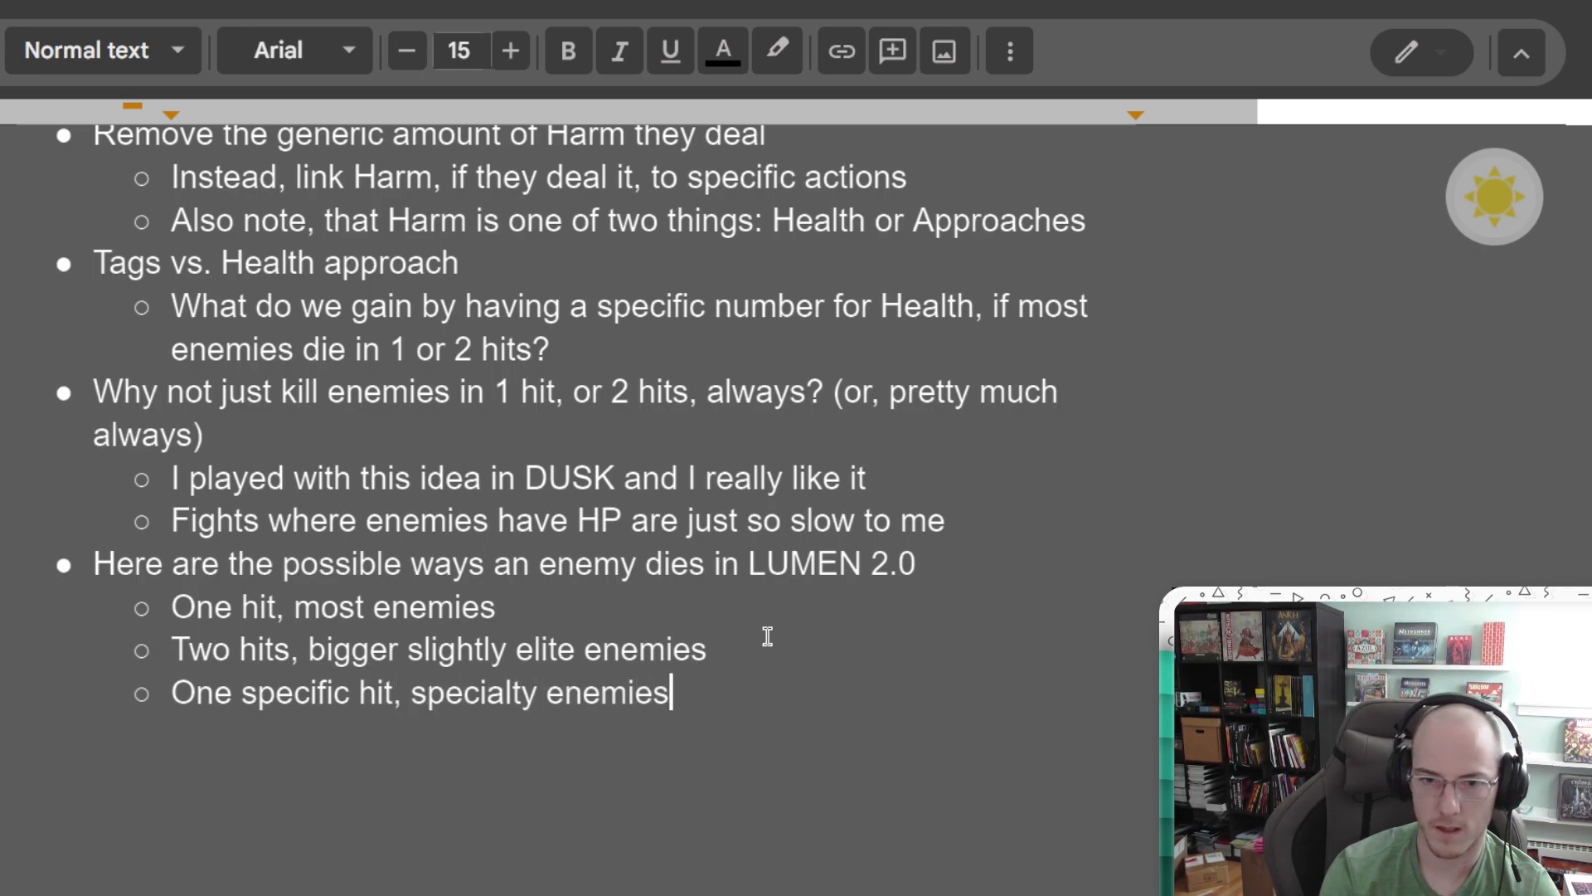
Add a fourth sub-bullet on ways enemies die: "A bunch of miniobjectives, bosses"
key(Return)
text(A bunch of)
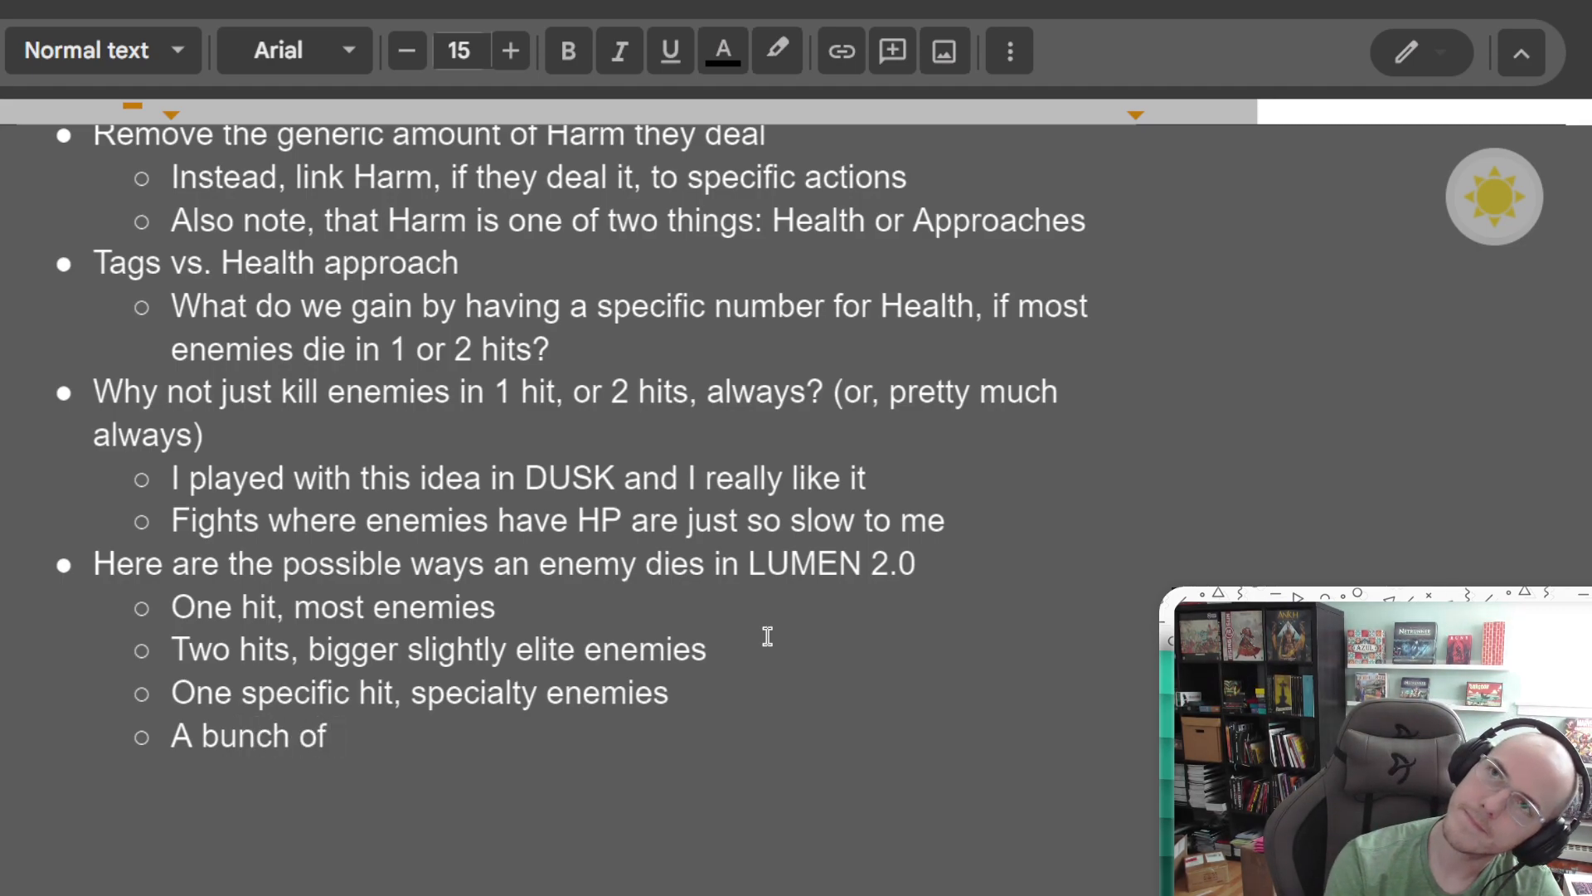
text(o)
key(BackSpace)
text(miniobjectives)
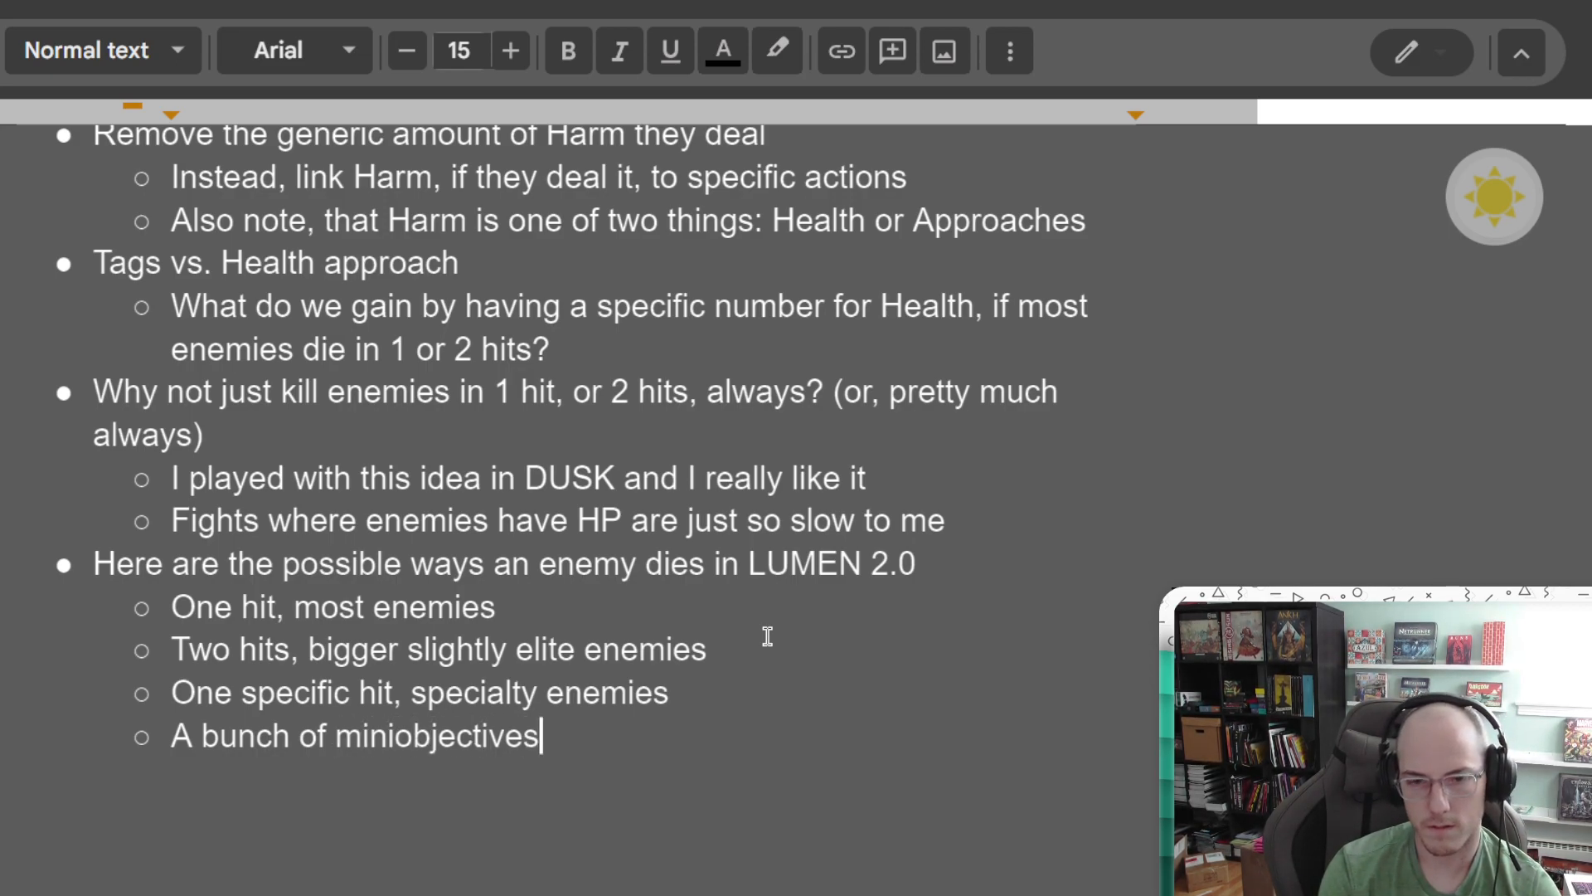
text(, bosses)
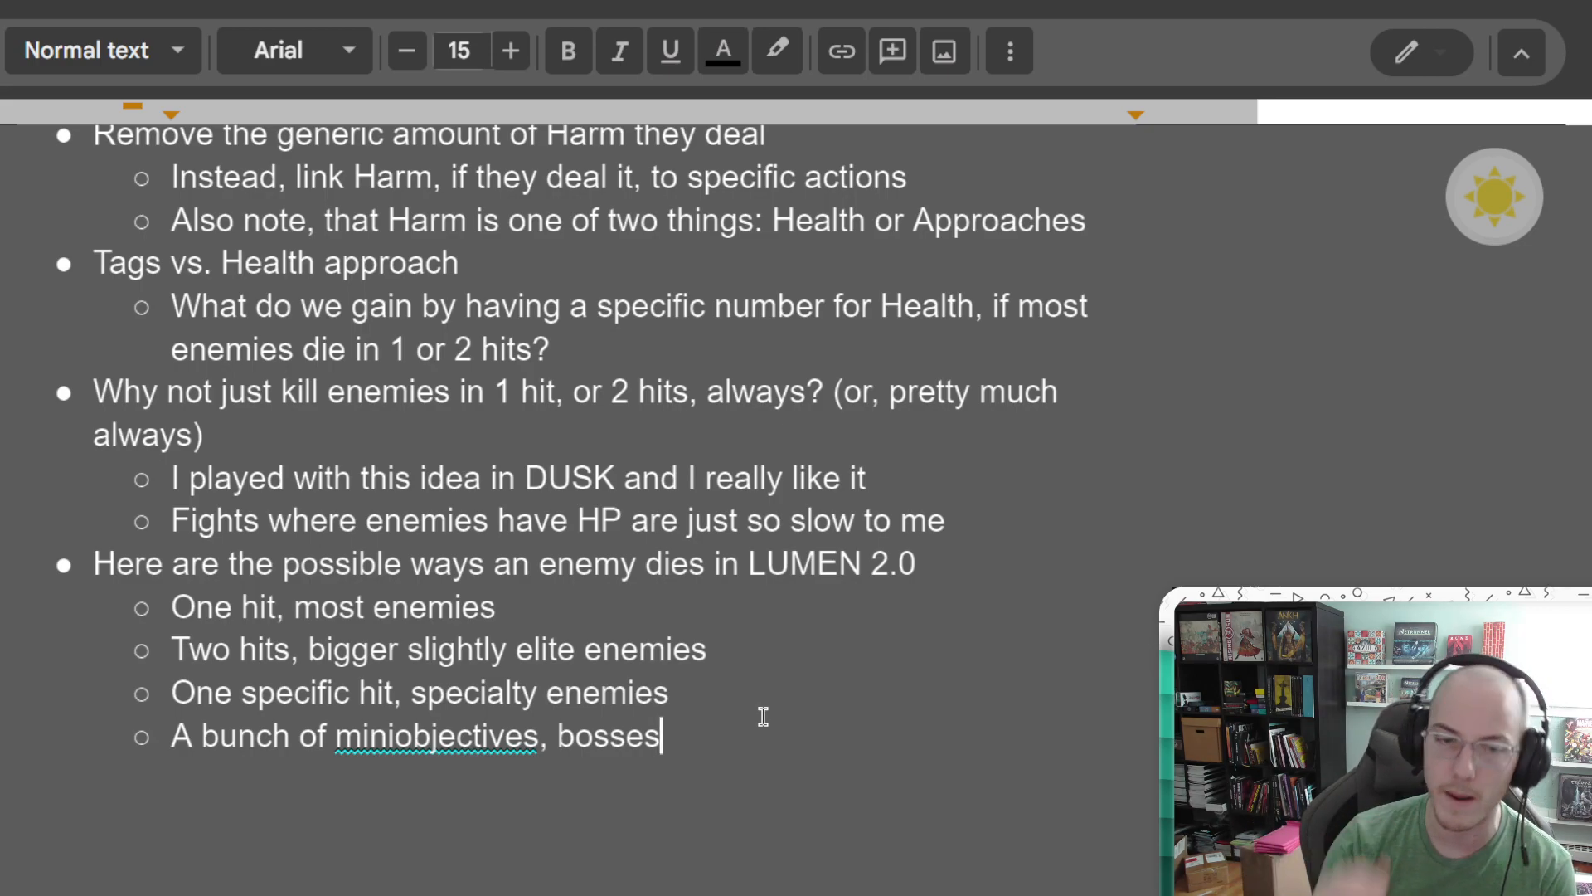
Add the sub-bullet "These are all dependent on Defensive Tags" and start an empty top-level bullet below it
key(Return)
text(These are all depe)
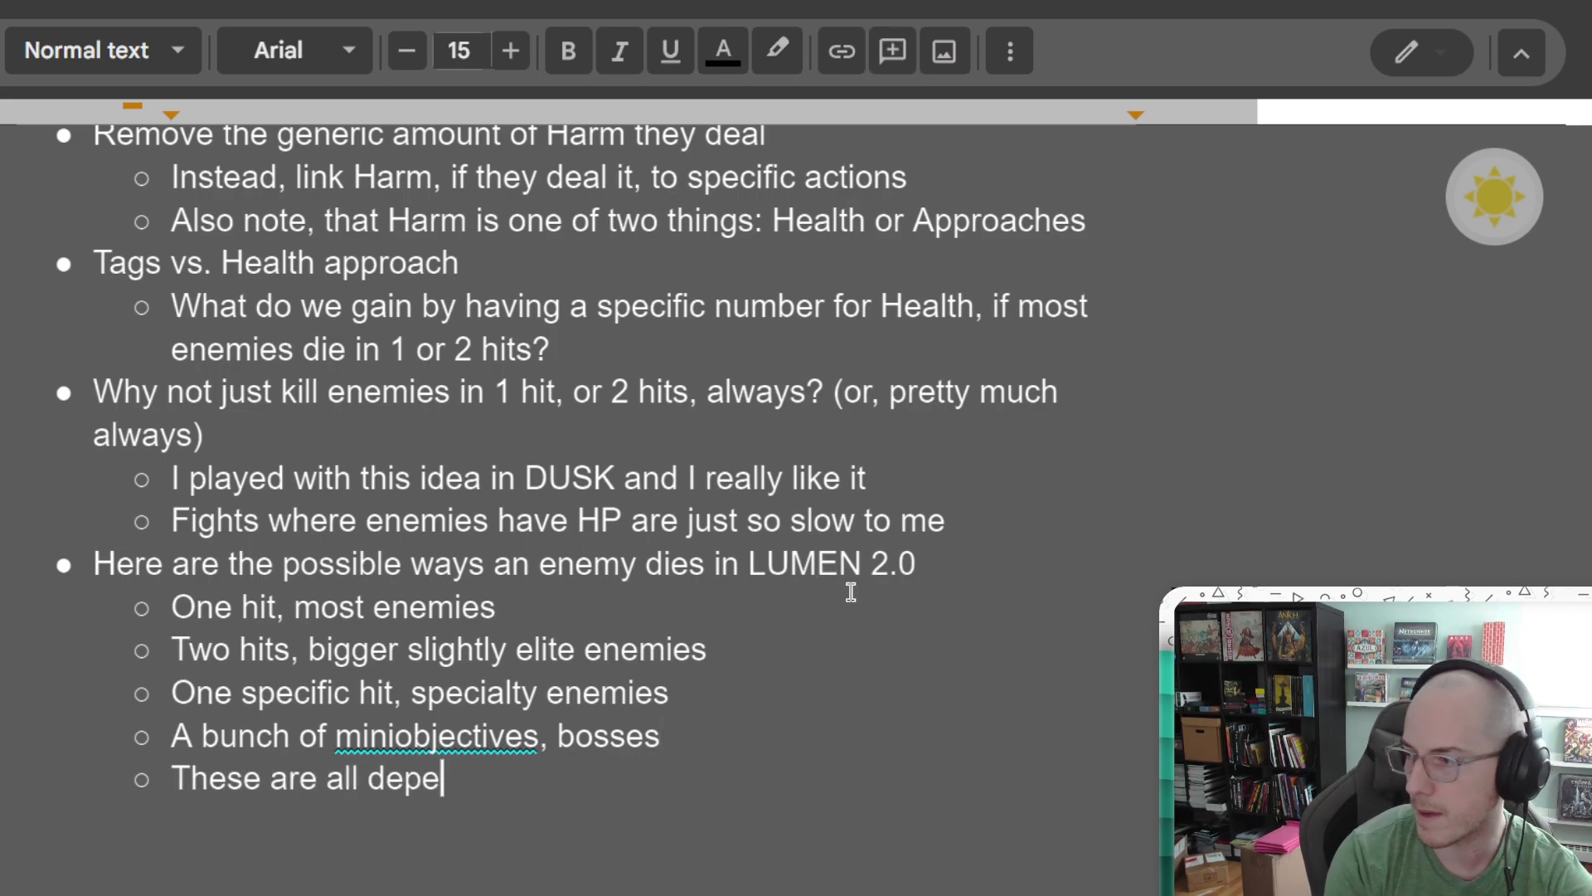
text(ndent on)
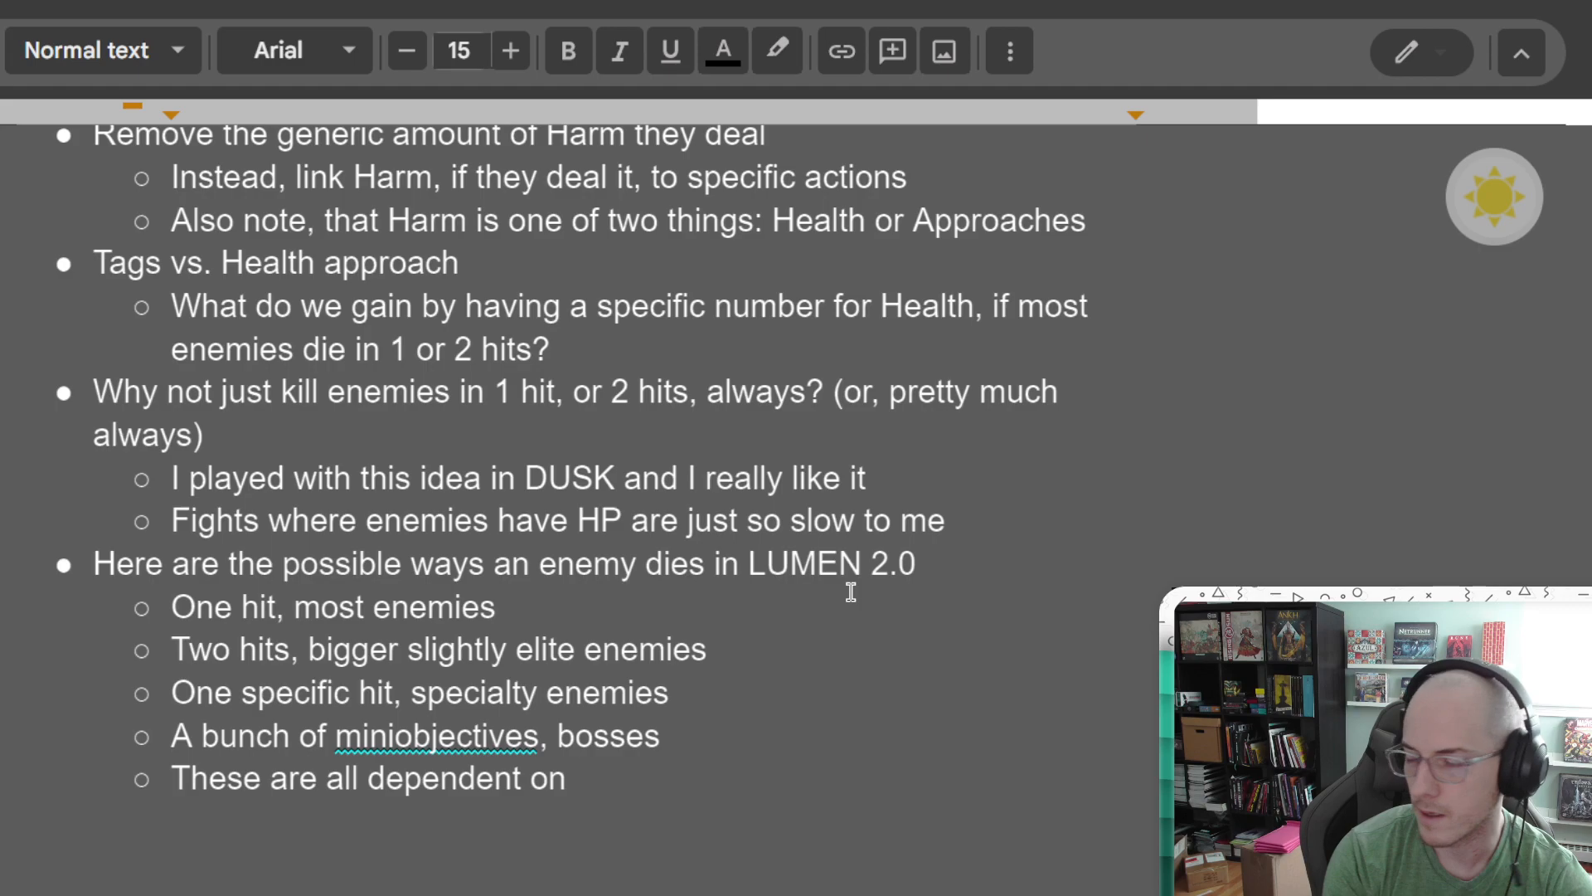
text( Defensive Tags)
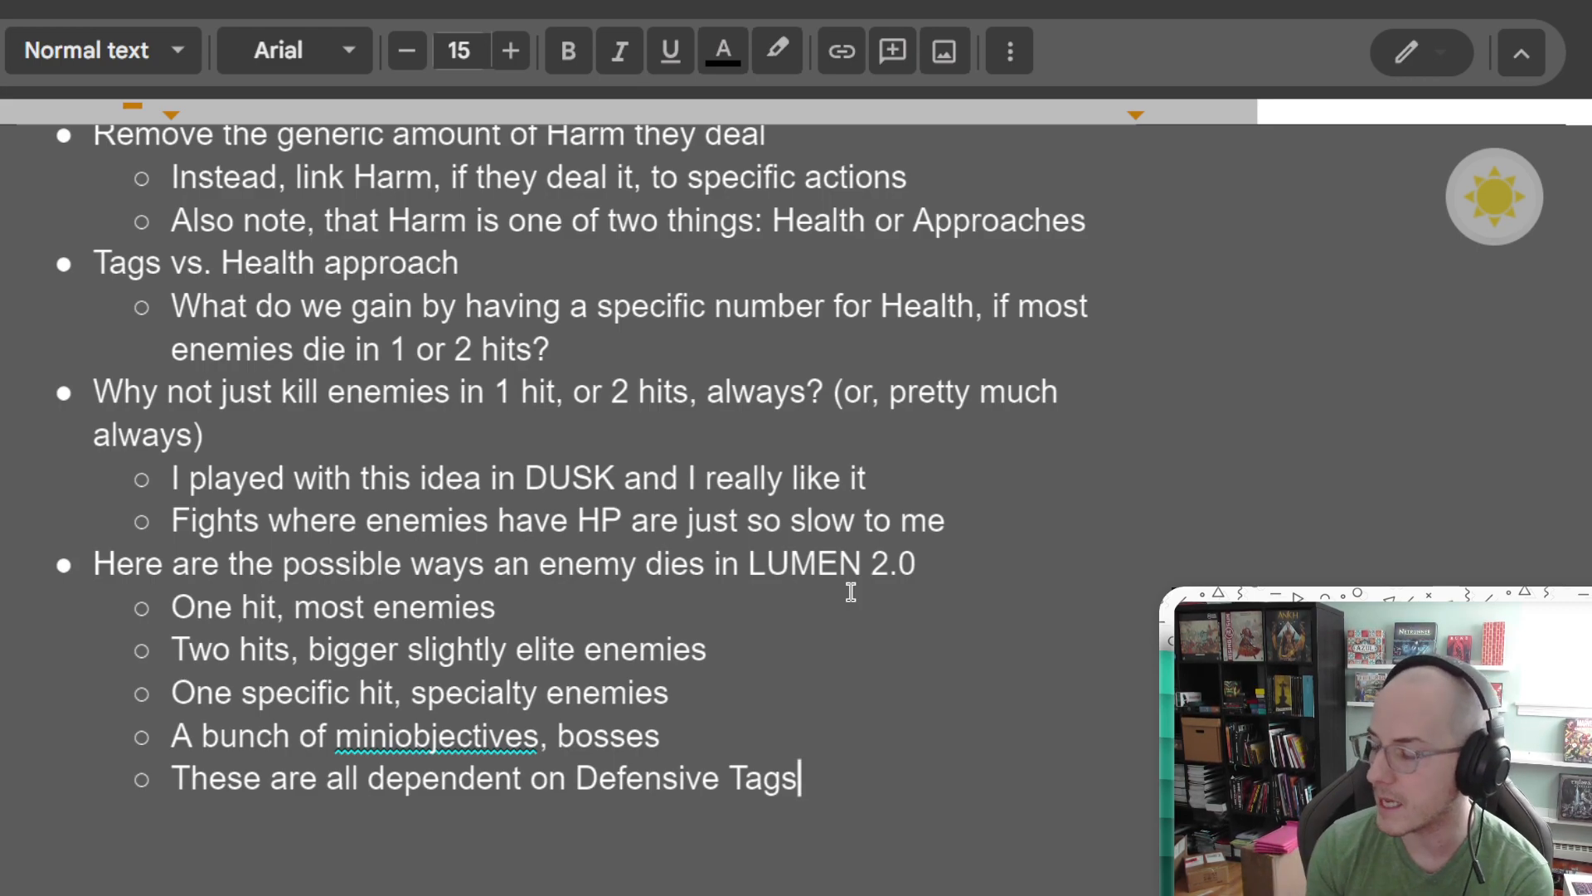
key(Return)
key(shift+Tab)
scroll(778, 491, down, 5)
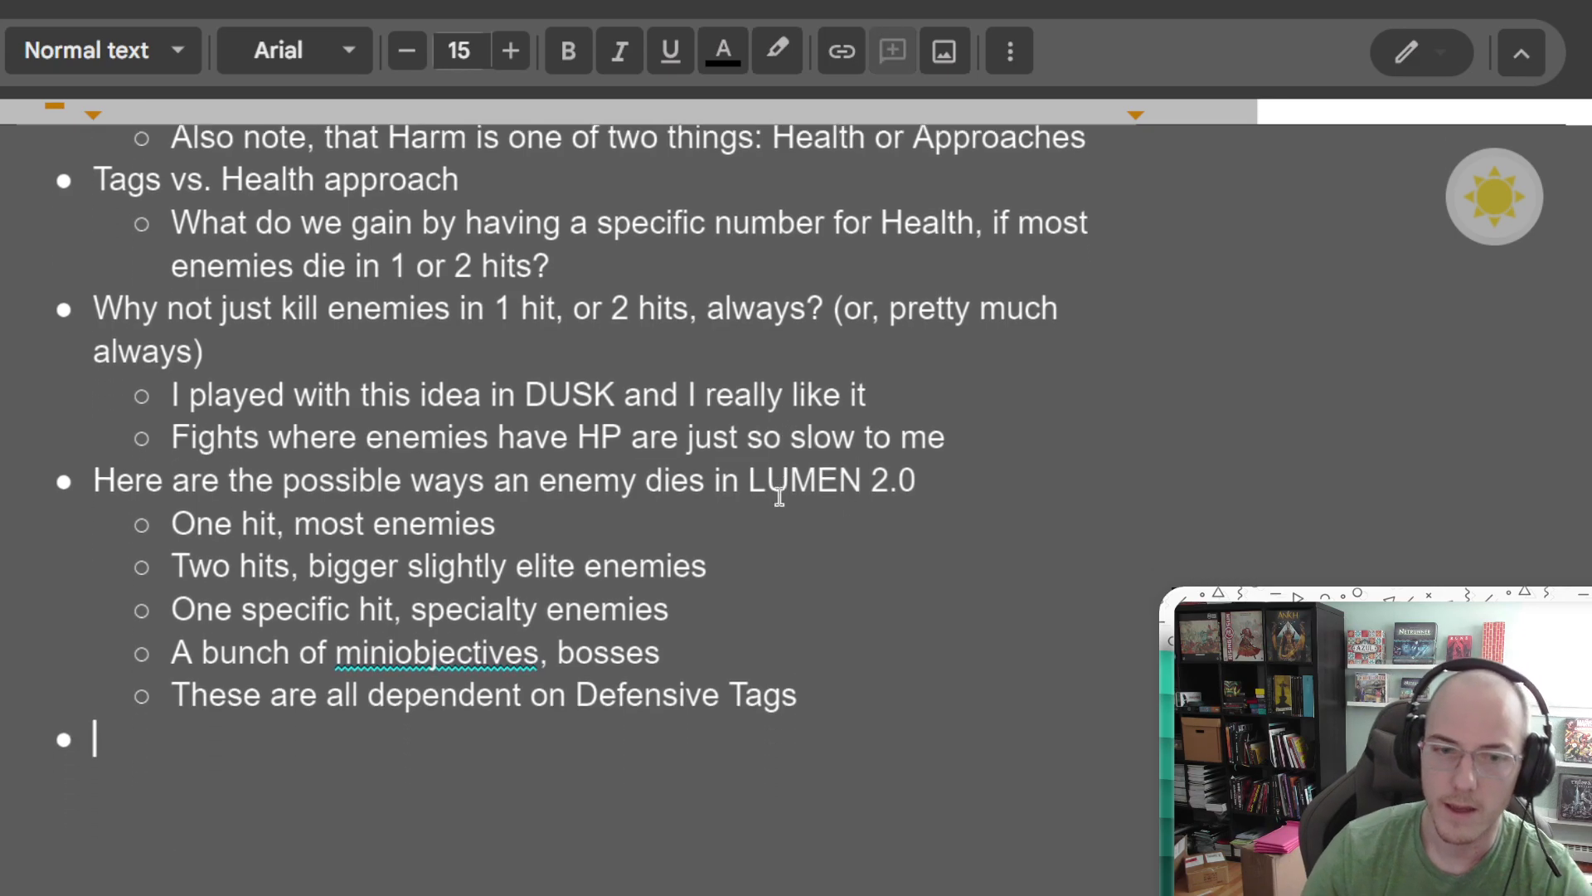
Move the "One specific hit, specialty enemies" sub-bullet above "Two hits, bigger slightly elite enemies", leaving no empty bullet behind
triple_click(332, 475)
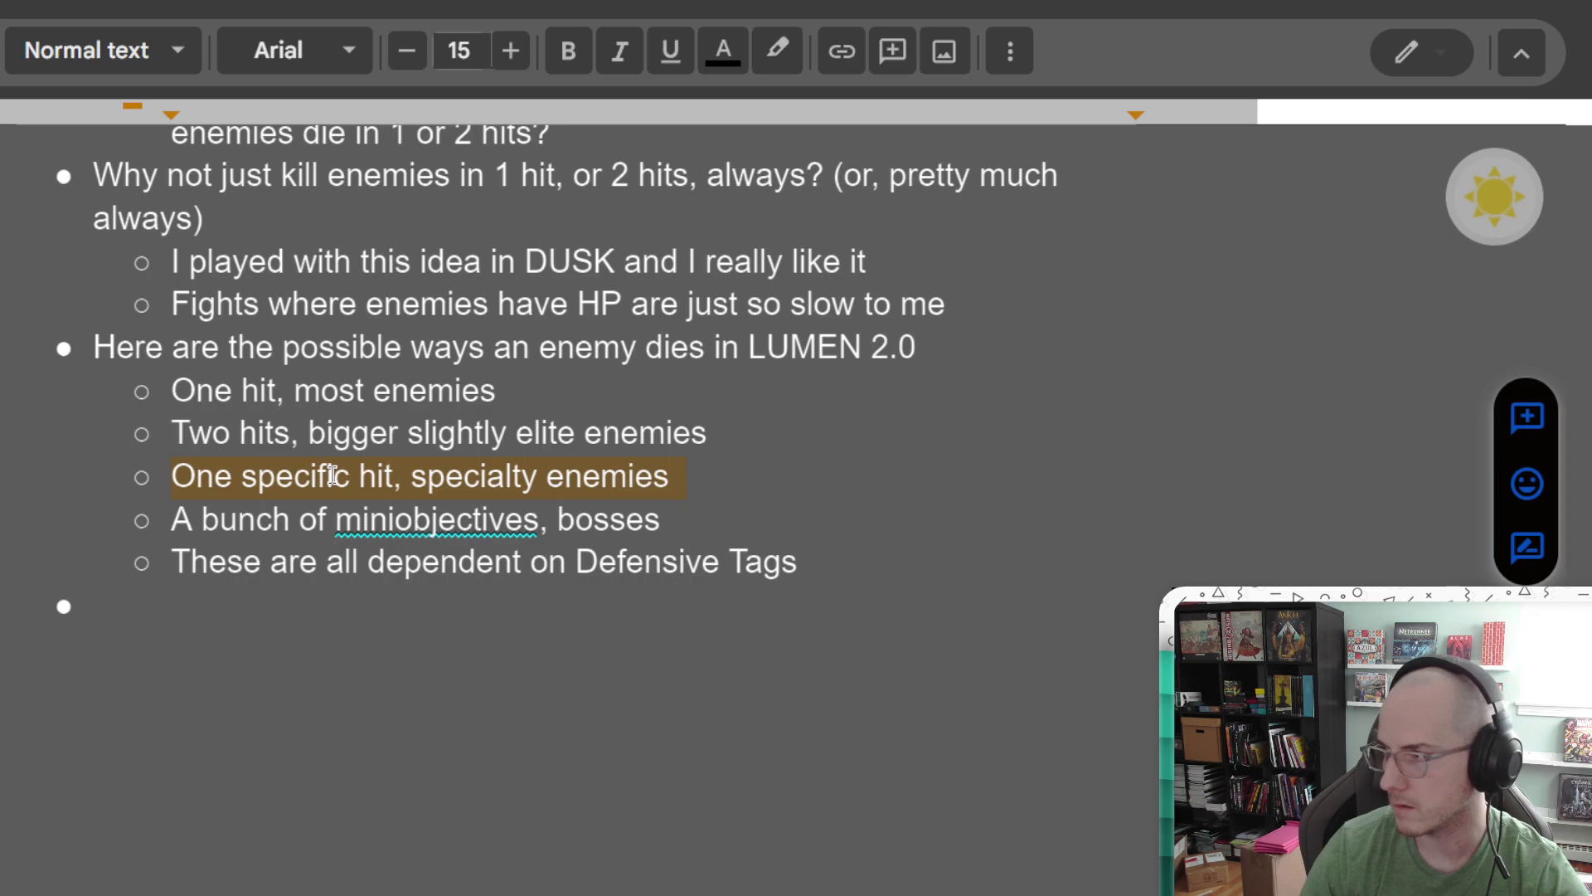
double_click(360, 424)
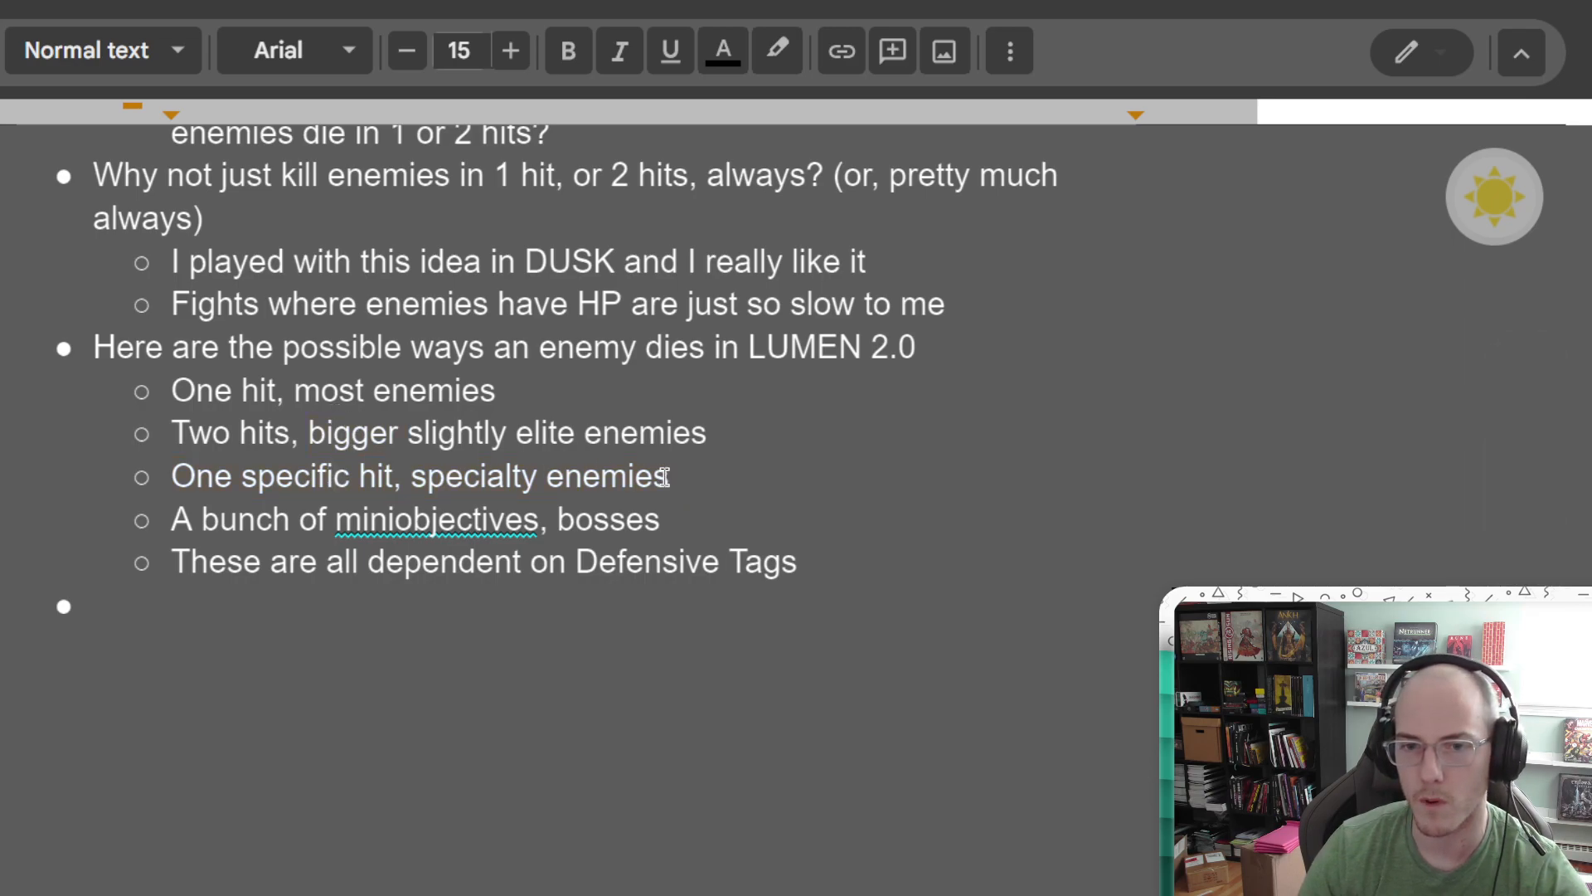
drag(667, 477, 167, 466)
key(ctrl+z)
key(shift+Tab)
drag(178, 471, 675, 466)
key(ctrl+c)
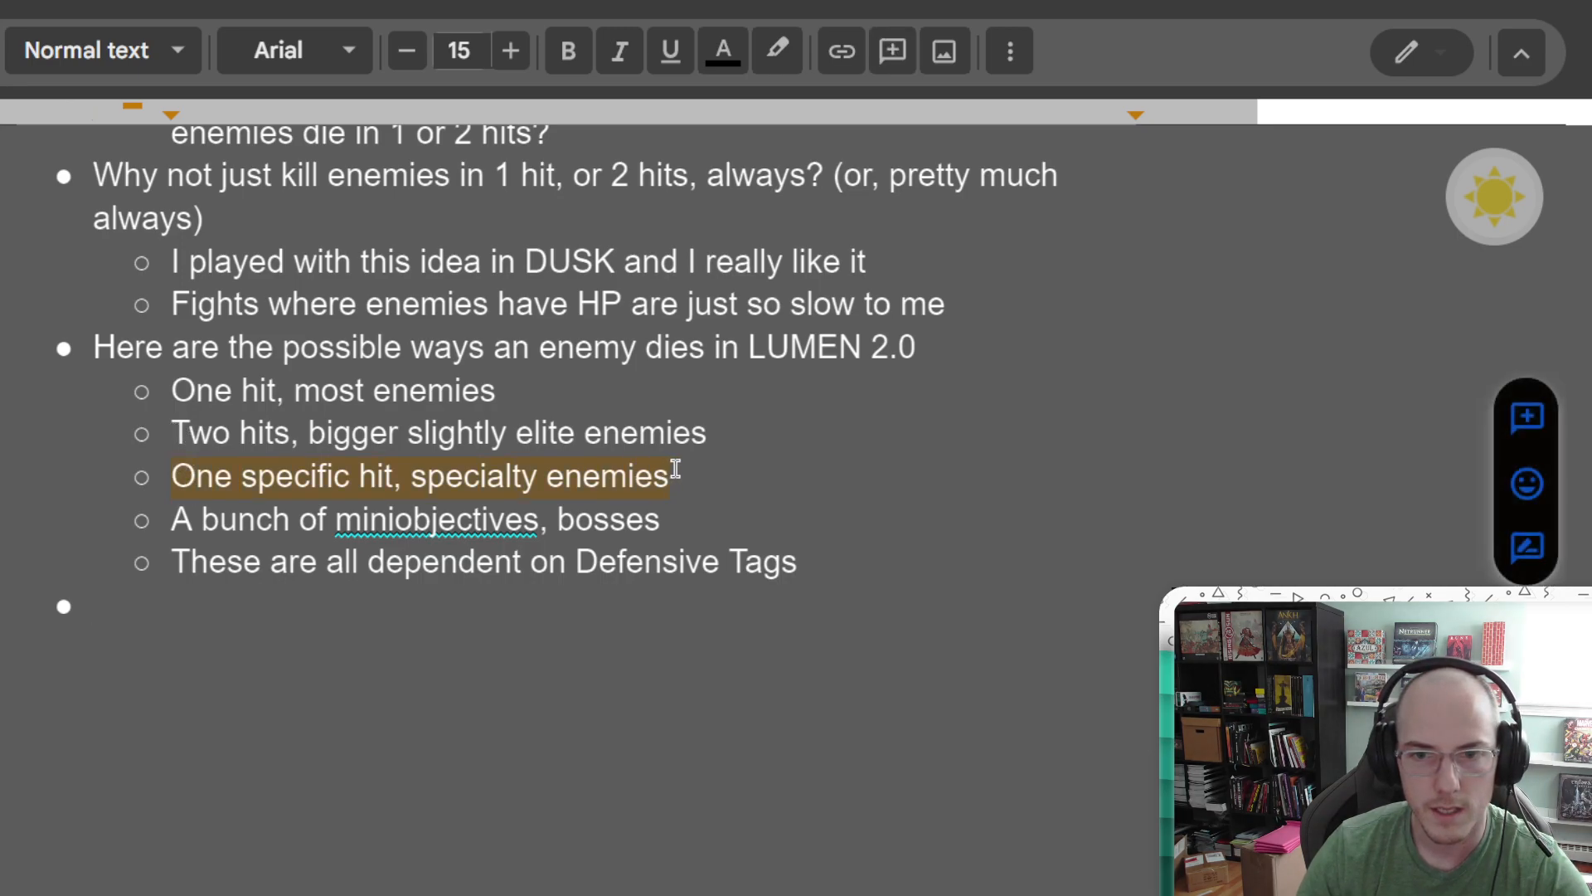
key(BackSpace)
click(170, 429)
key(Return)
key(Up)
key(ctrl+v)
key(Down)
key(Down)
key(BackSpace)
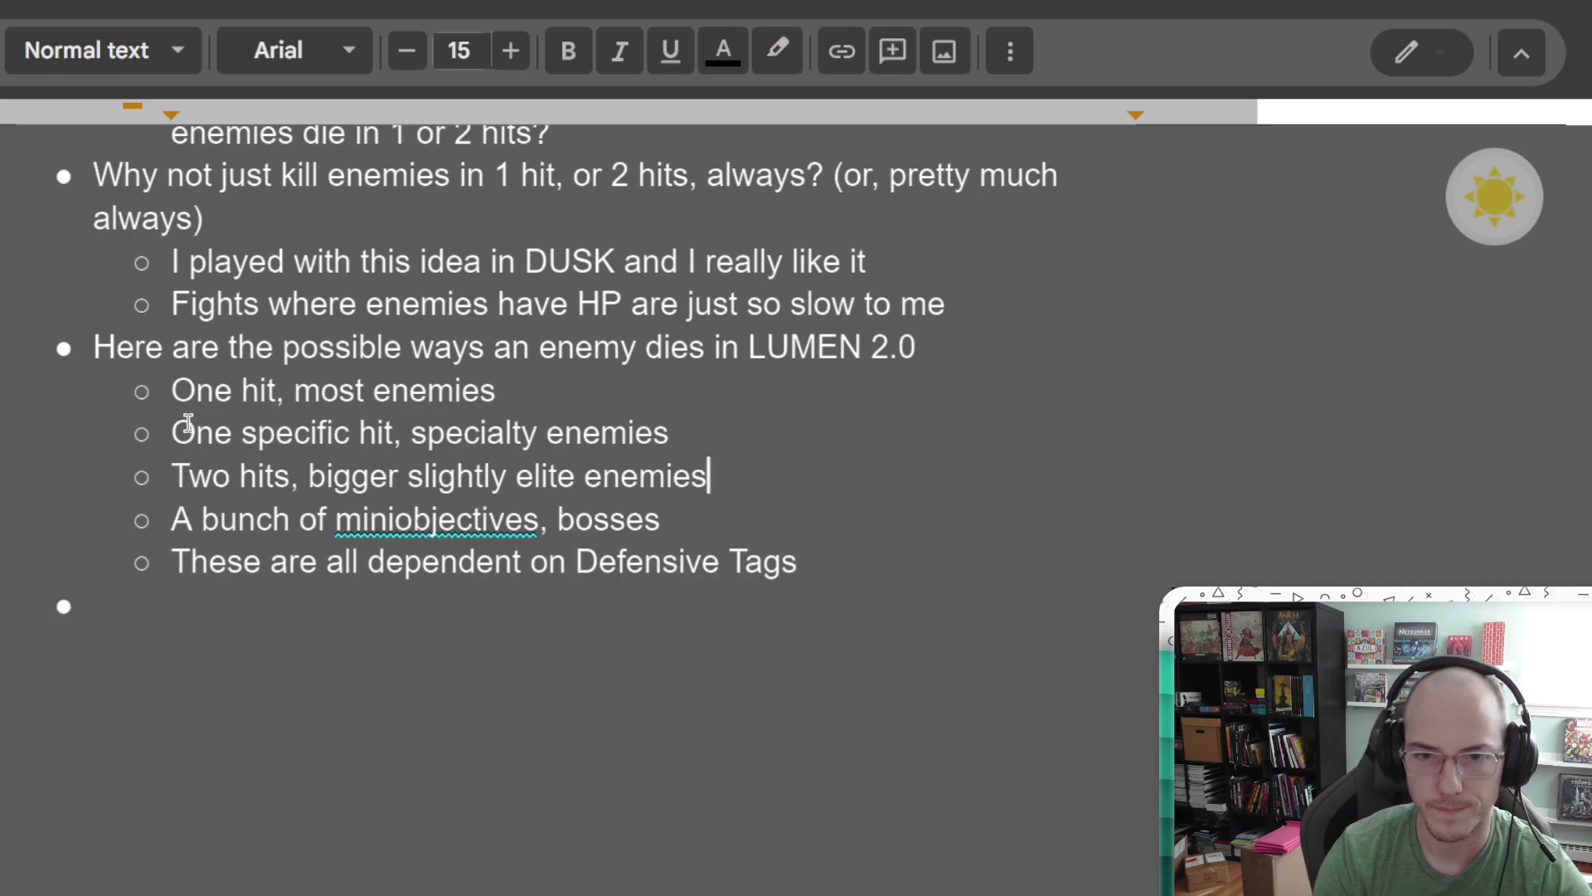
Fill the empty top-level bullet at the end of the list with "Defensive Tags"
click(318, 606)
text(D)
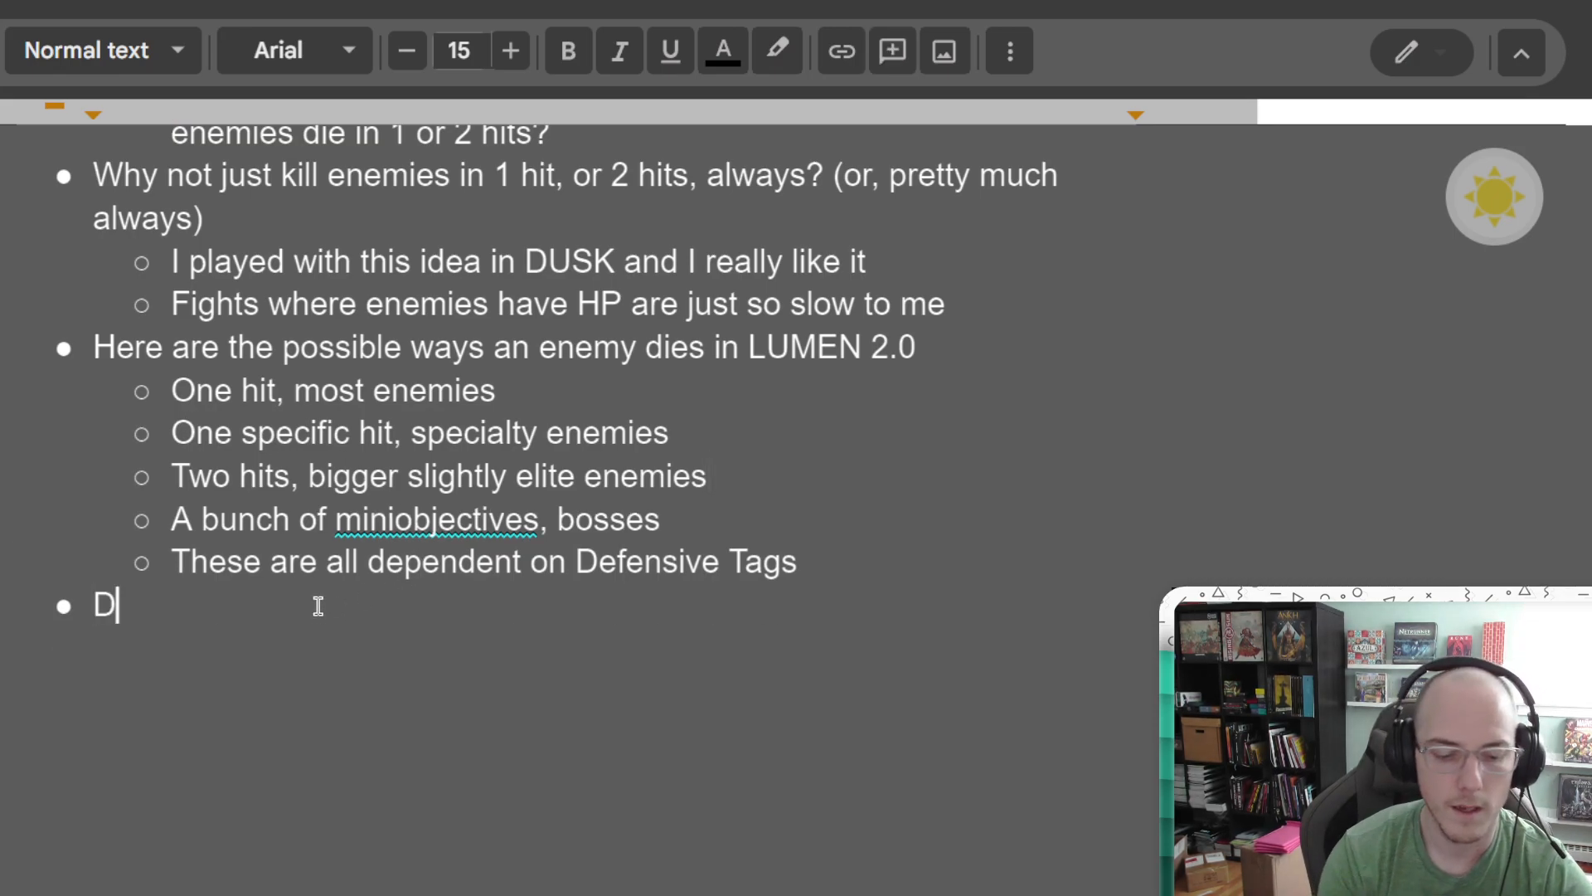
text(efensive Tags)
Add a sub-bullet under Defensive Tags: "Words that describe a reason the enemy is harder to kill"
key(Return)
key(Tab)
text(Words )
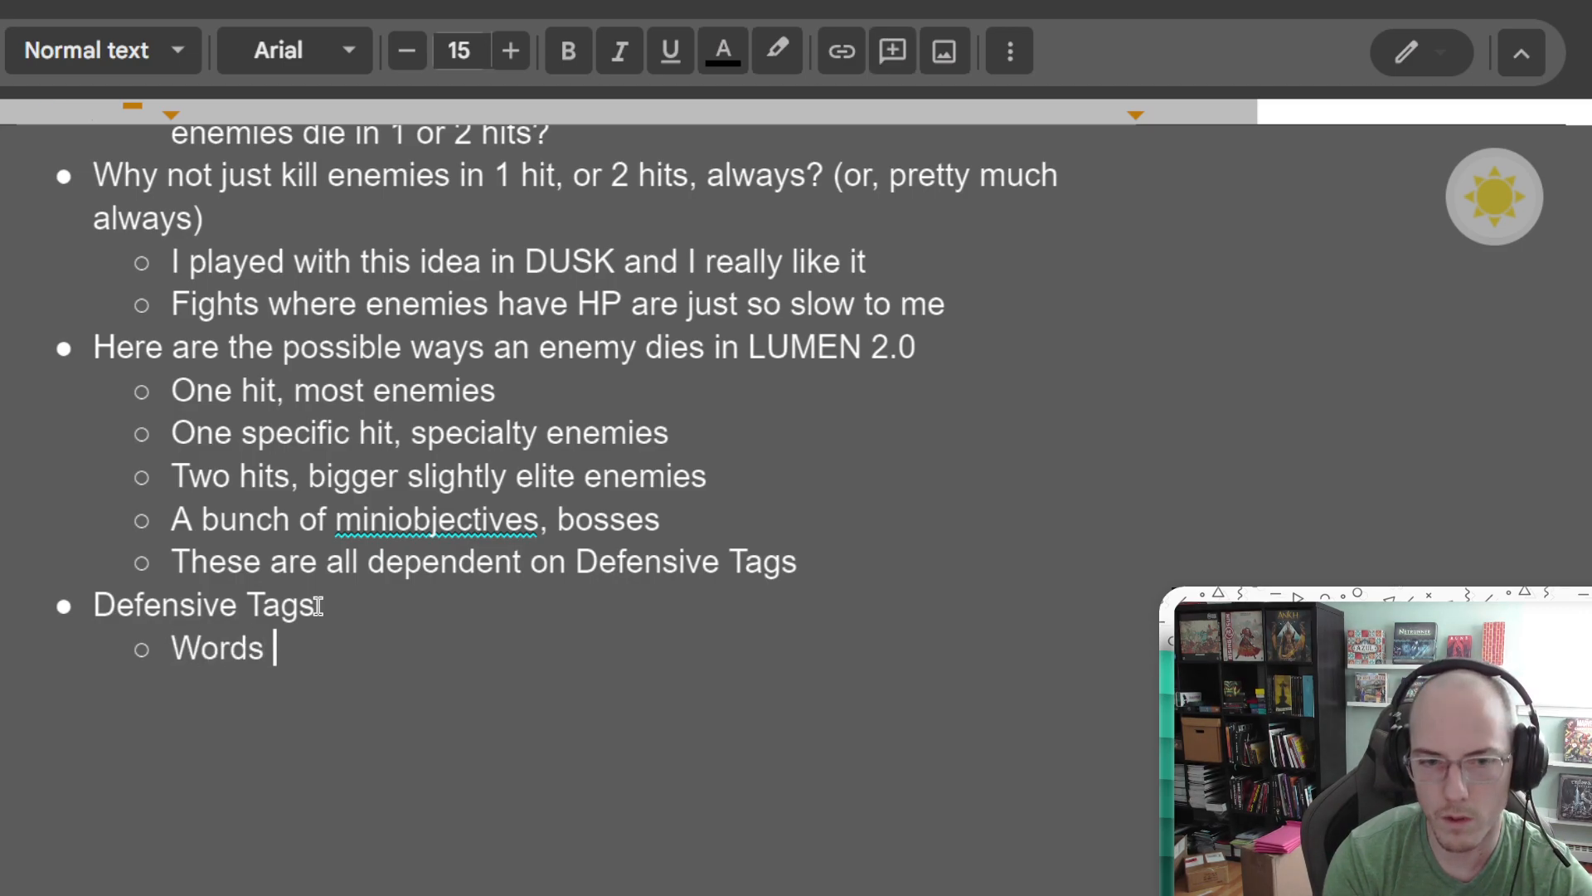
text(that describe a re)
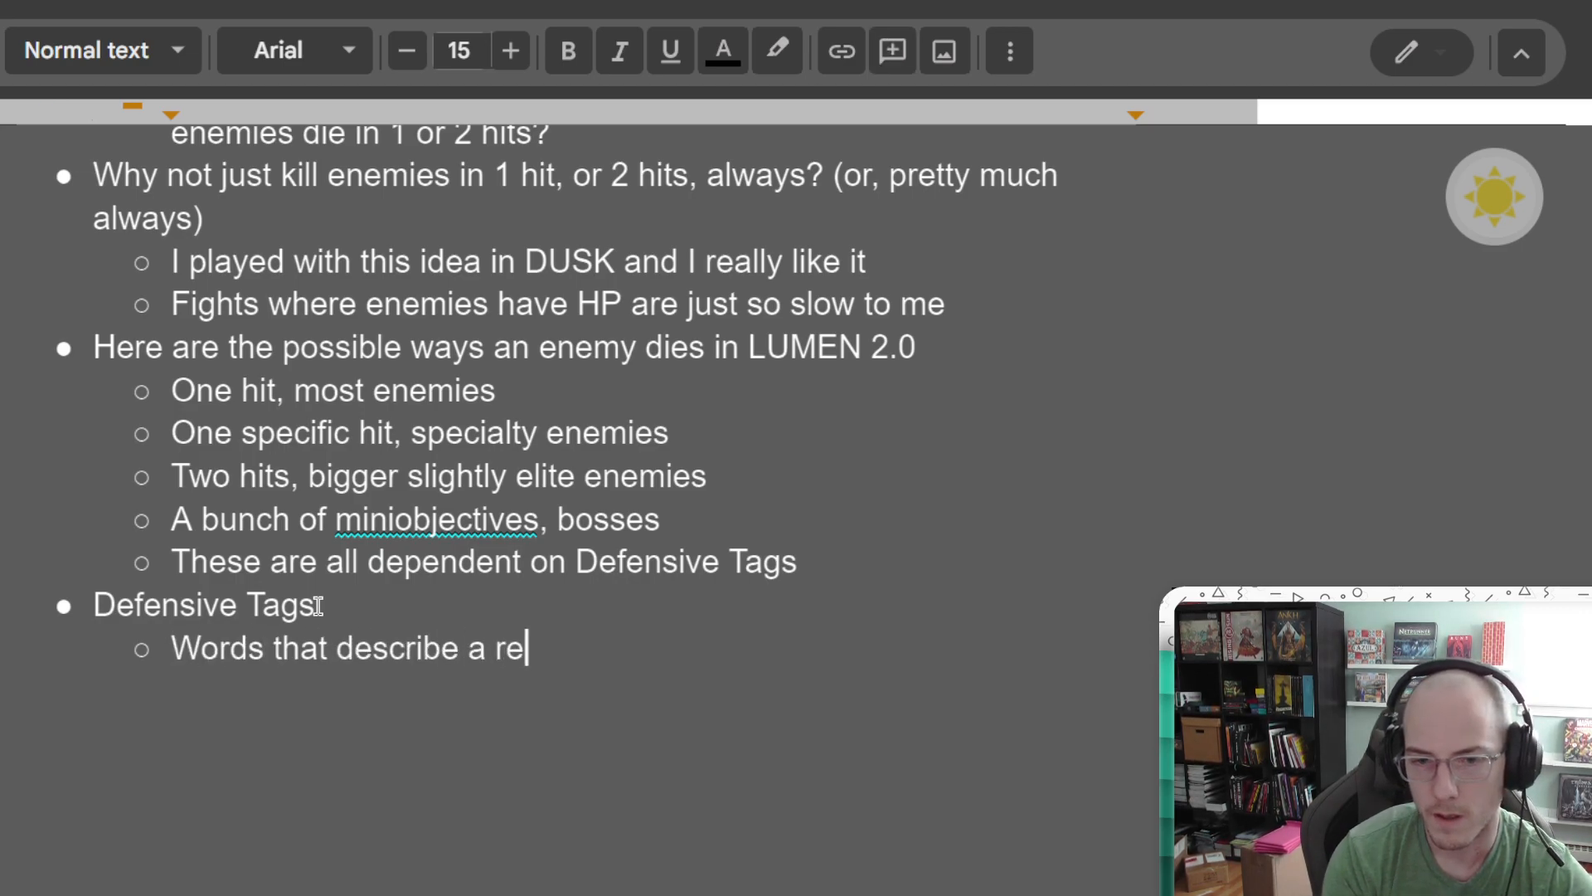
text(ason the enemy is s)
key(BackSpace)
text(harder)
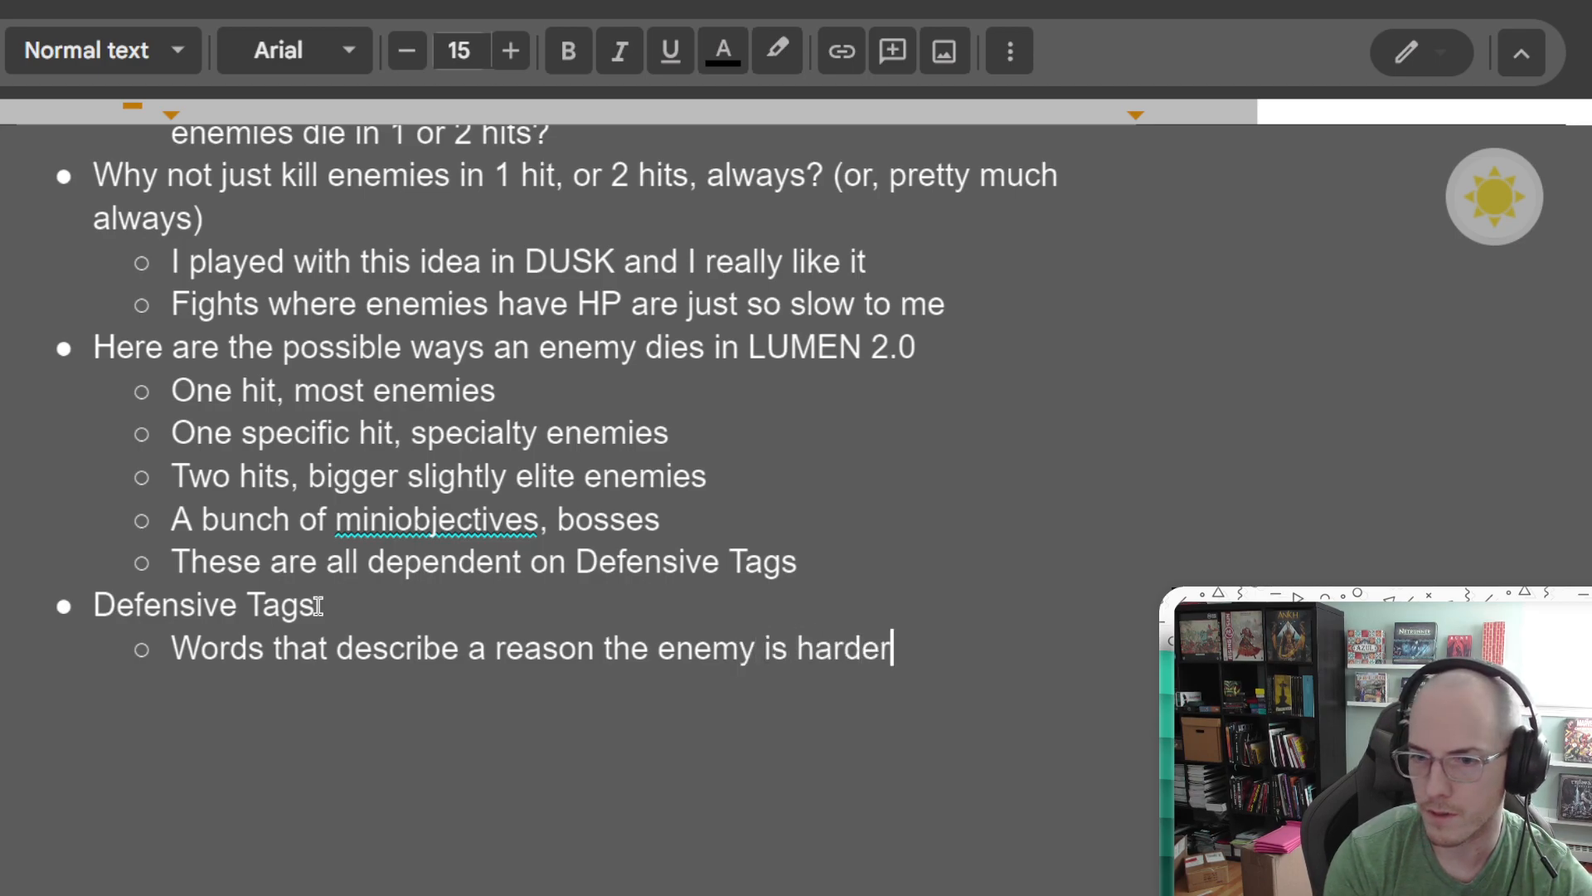
text( to kill.)
key(BackSpace)
Add another sub-bullet under Defensive Tags: "Not really used by mobs, or by a very specific type of mob"
key(Return)
text(Not )
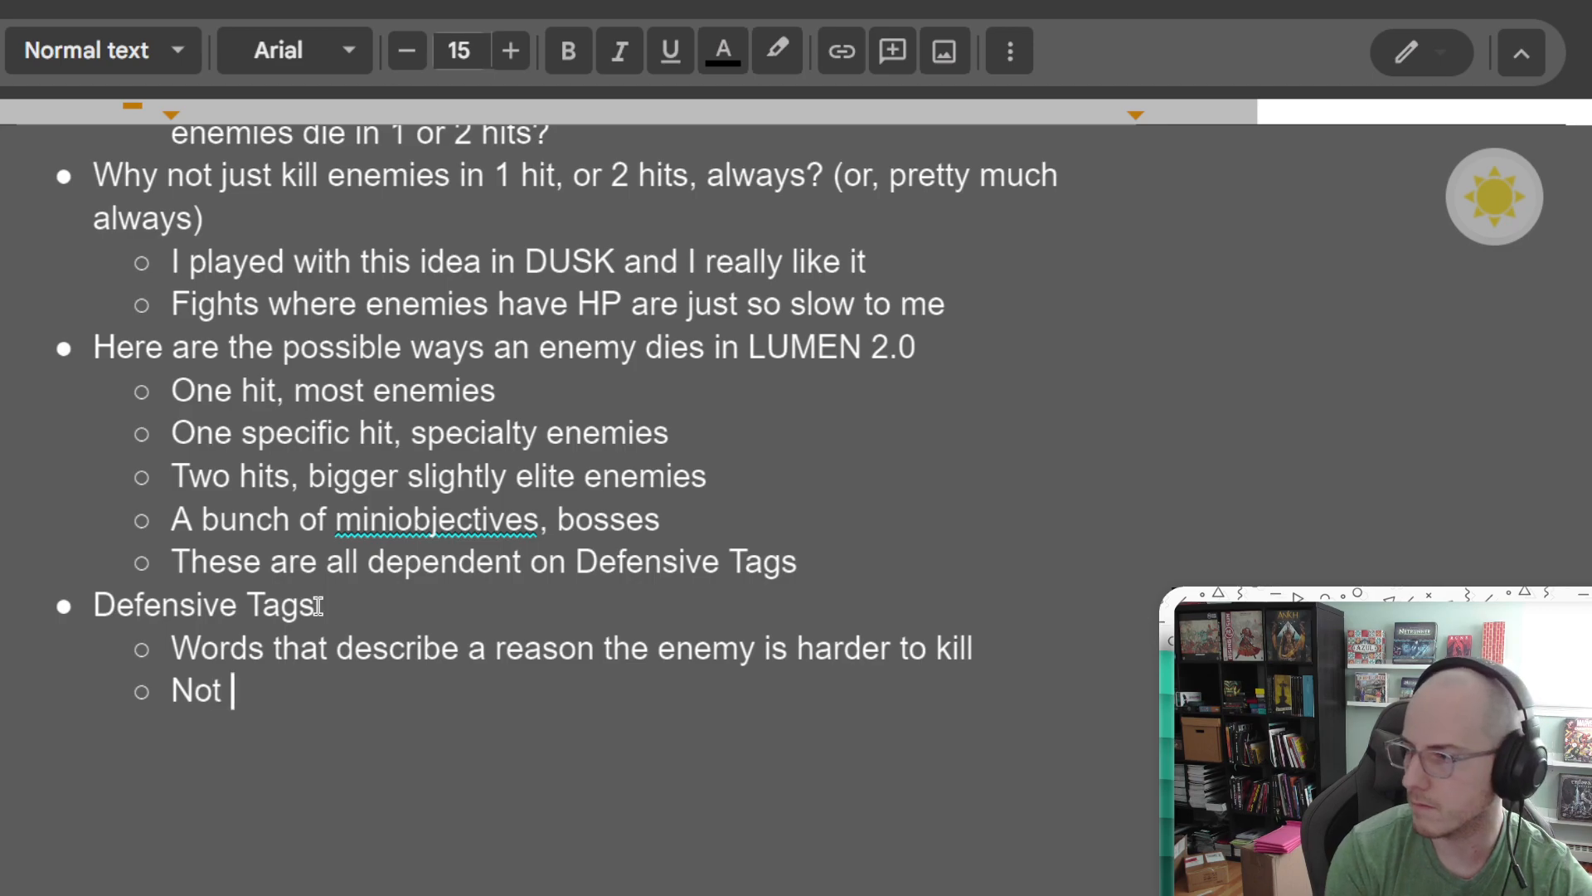
text(really used by mobs, or by a s)
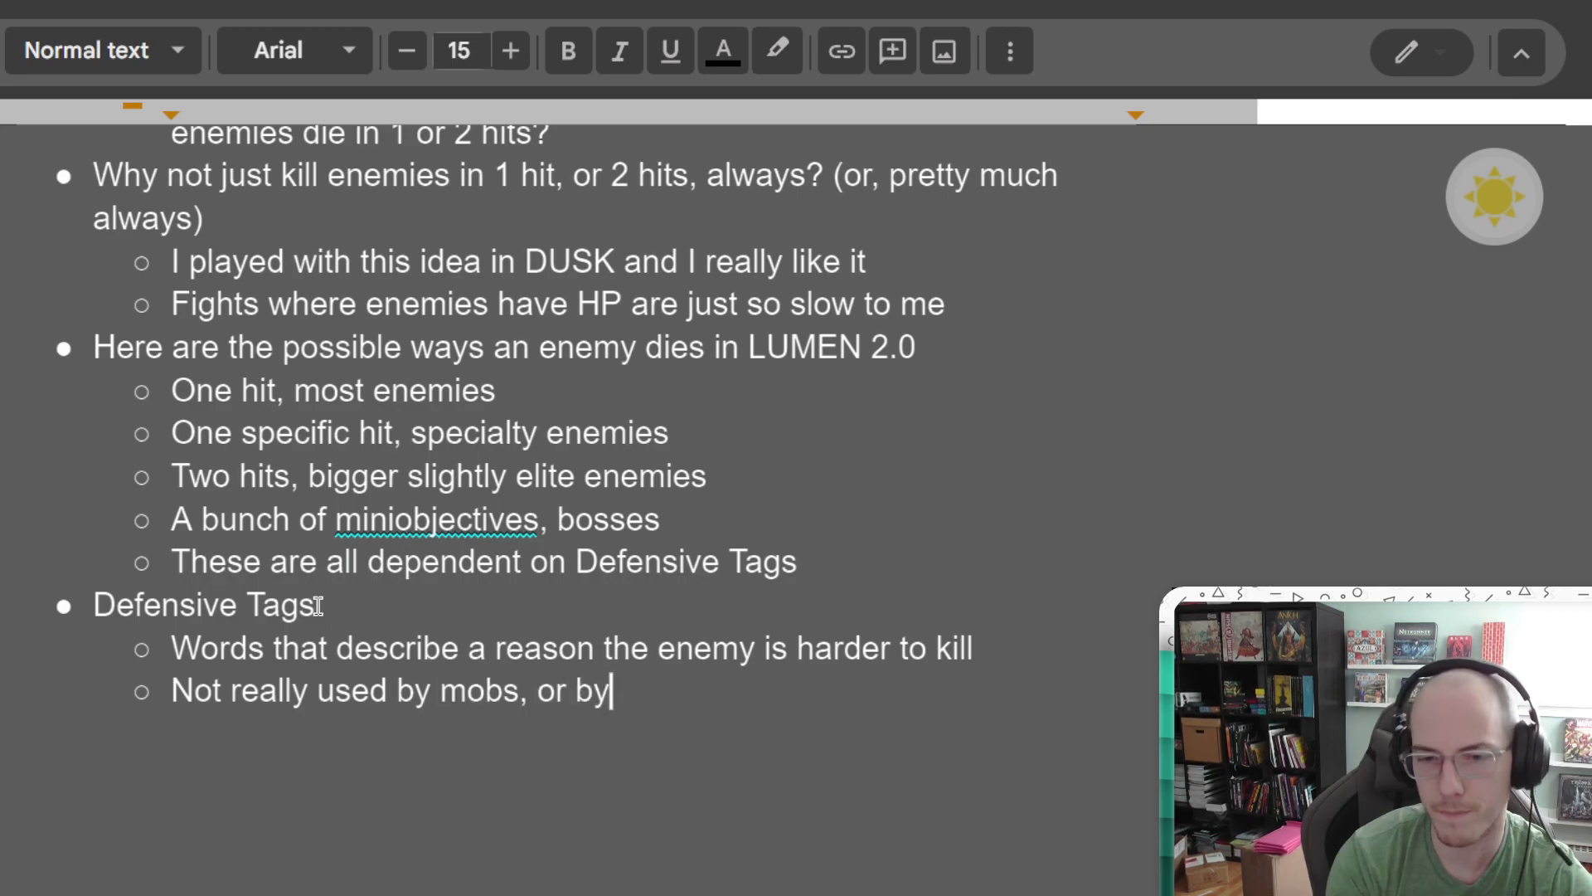
key(BackSpace)
text(very specific)
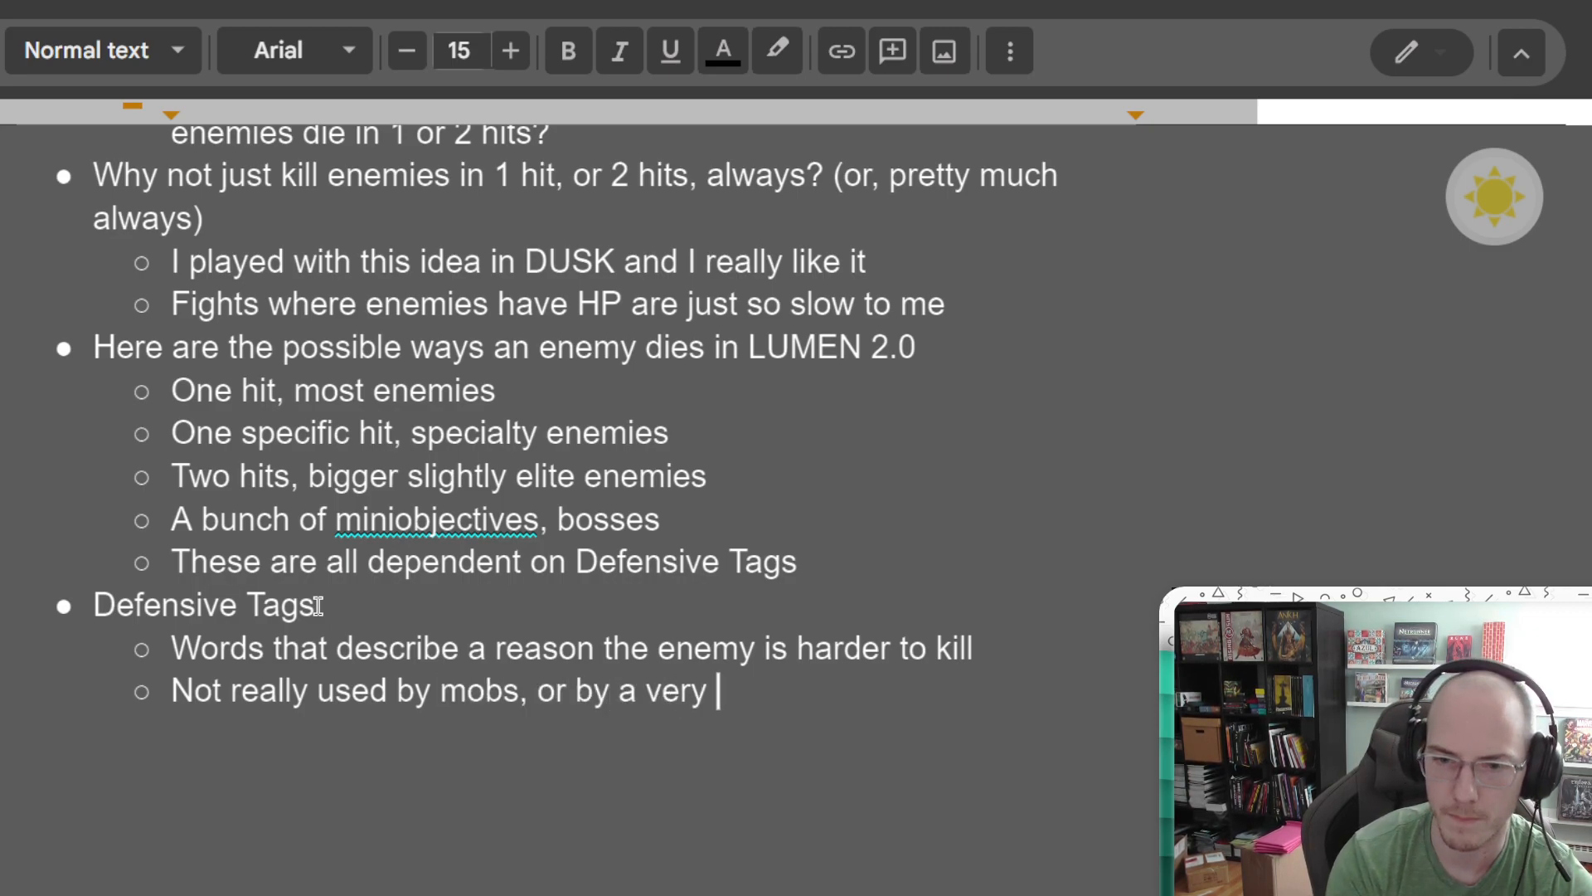
key(BackSpace)
key(BackSpace)
key(BackSpace)
text(fic)
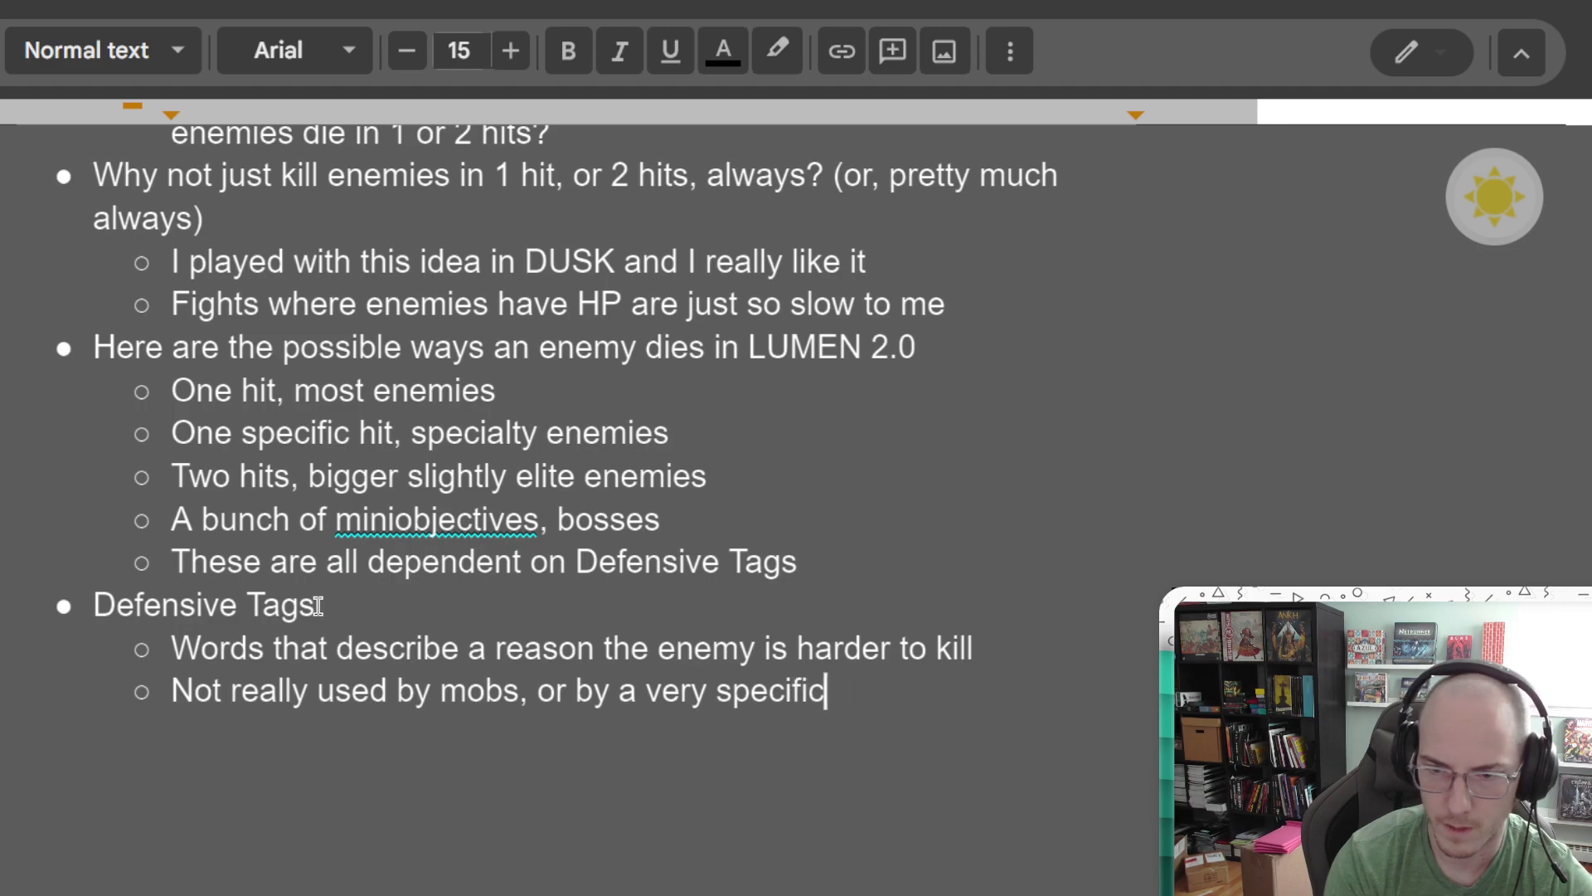
text( type of mob)
Add a sub-bullet under Defensive Tags: "Armored: This enemy is highly armored. Needs to be pierced in order to be killed"
key(Return)
text(Armored: )
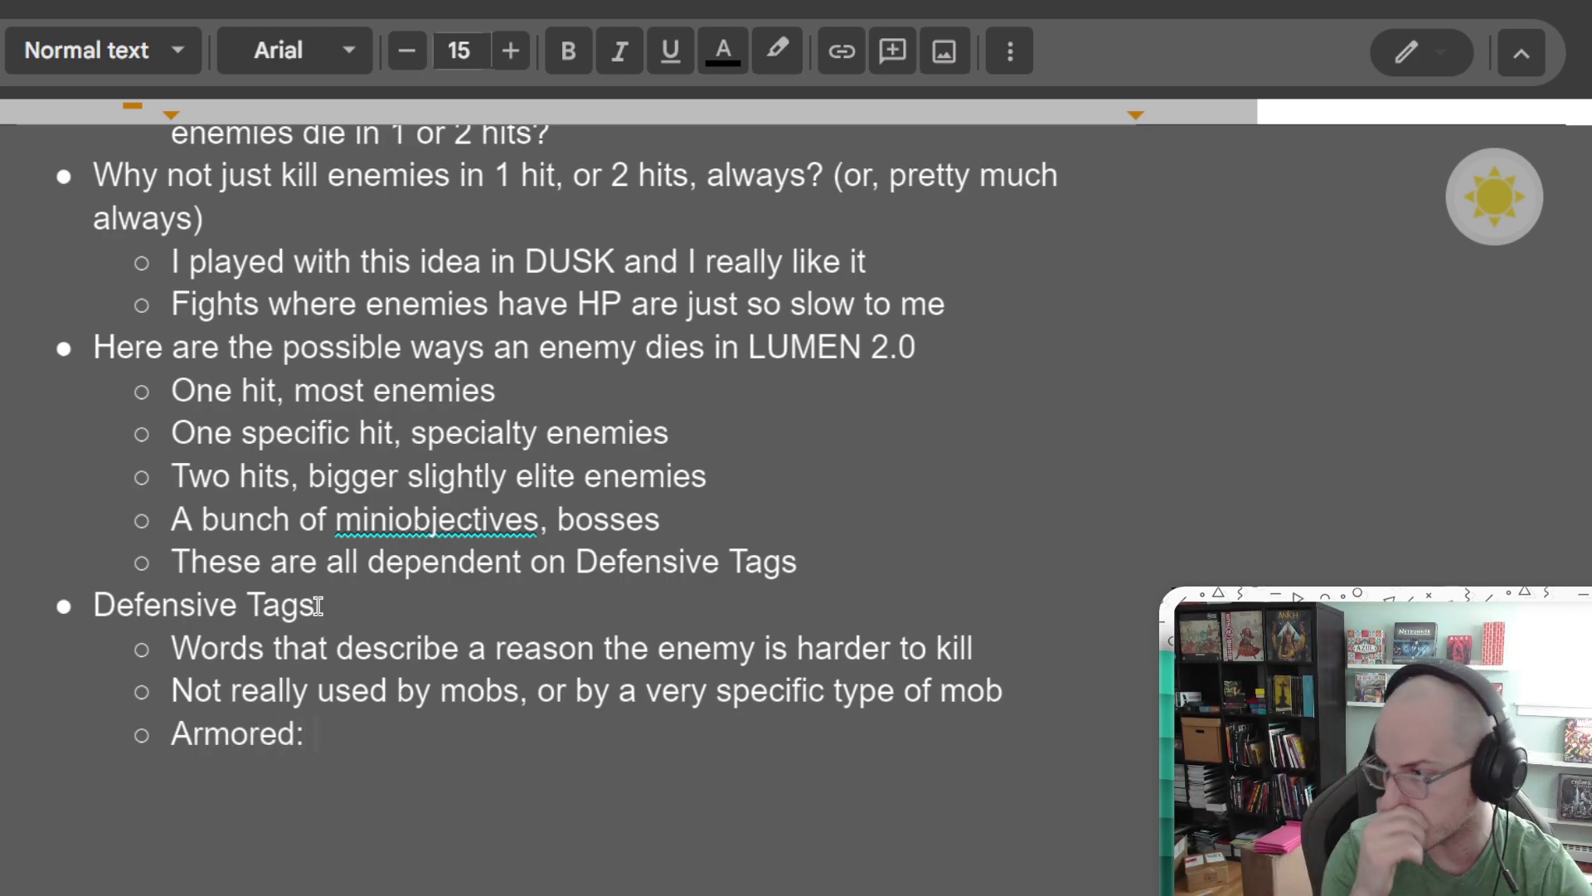
text(This enemy)
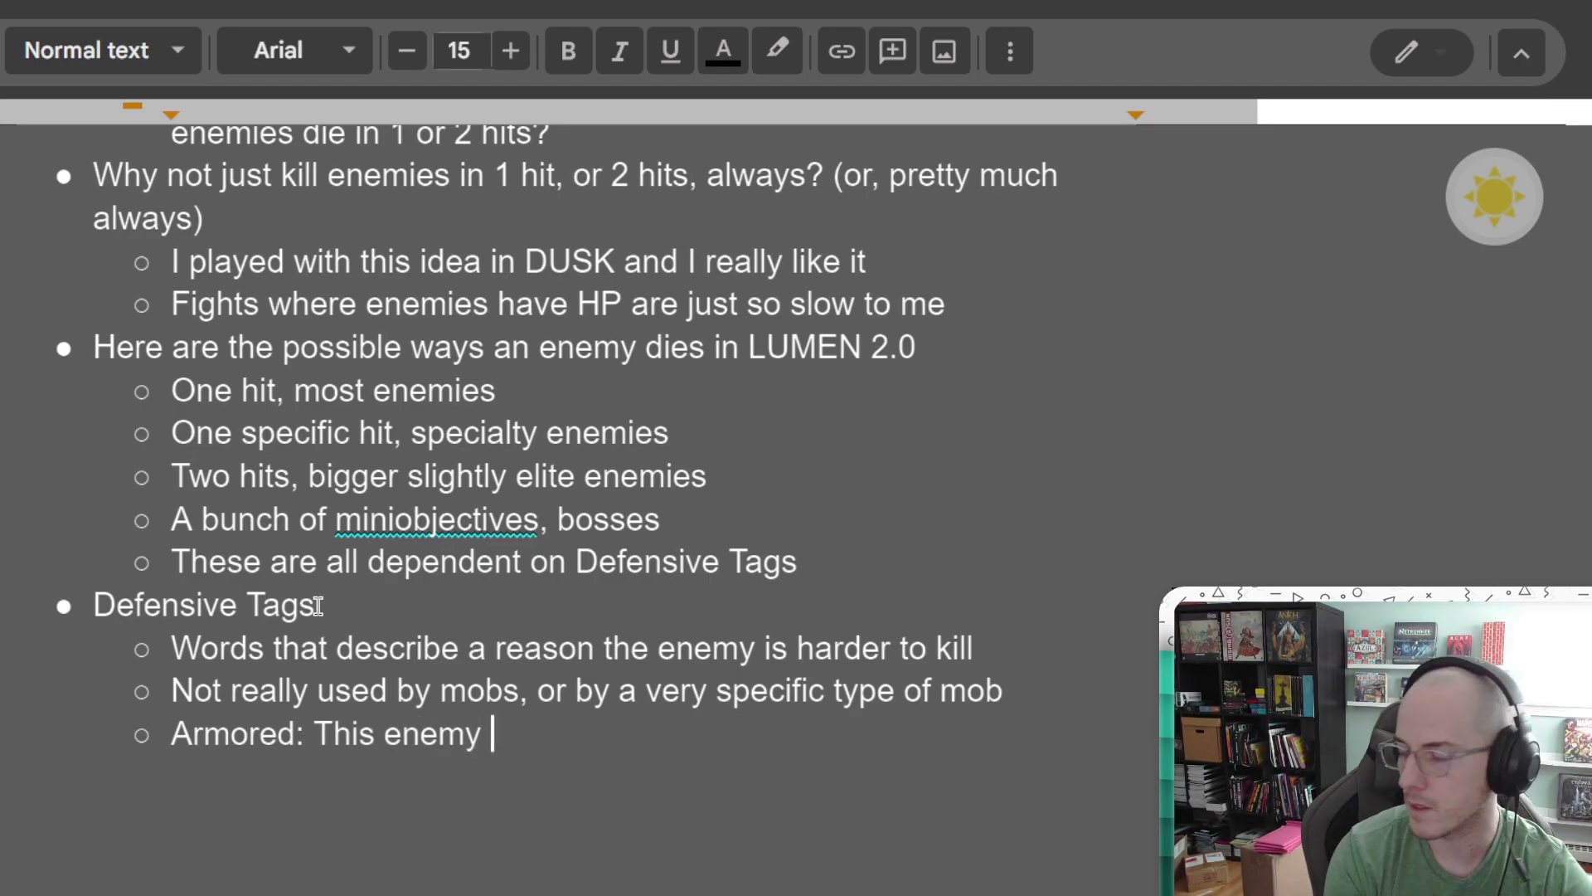
text( is highly armored. )
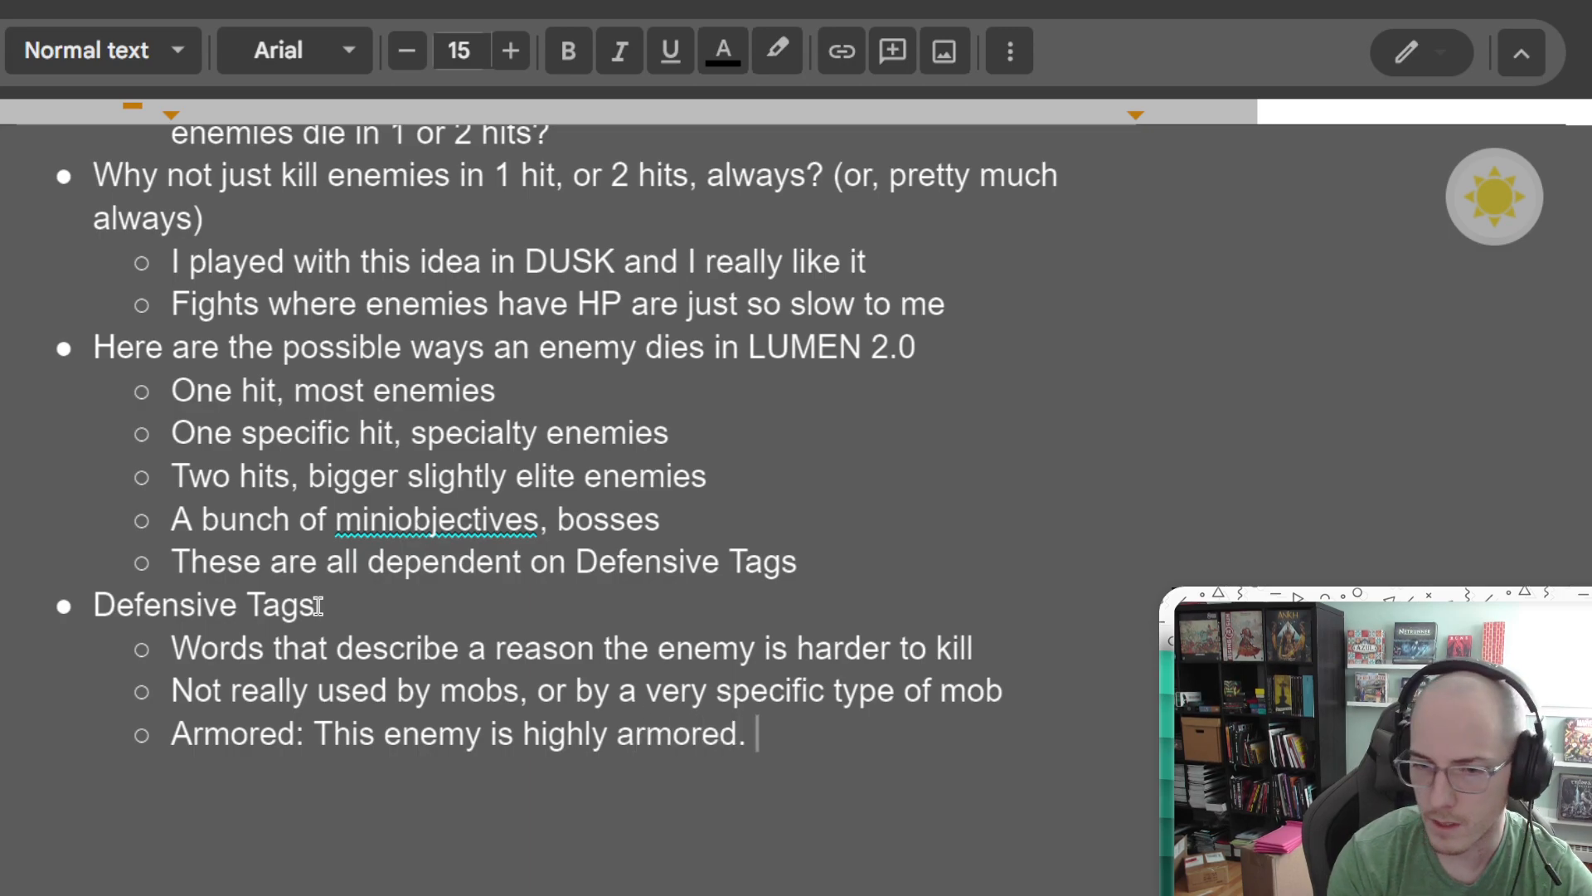
text(Needs to be pierced in order to be killed)
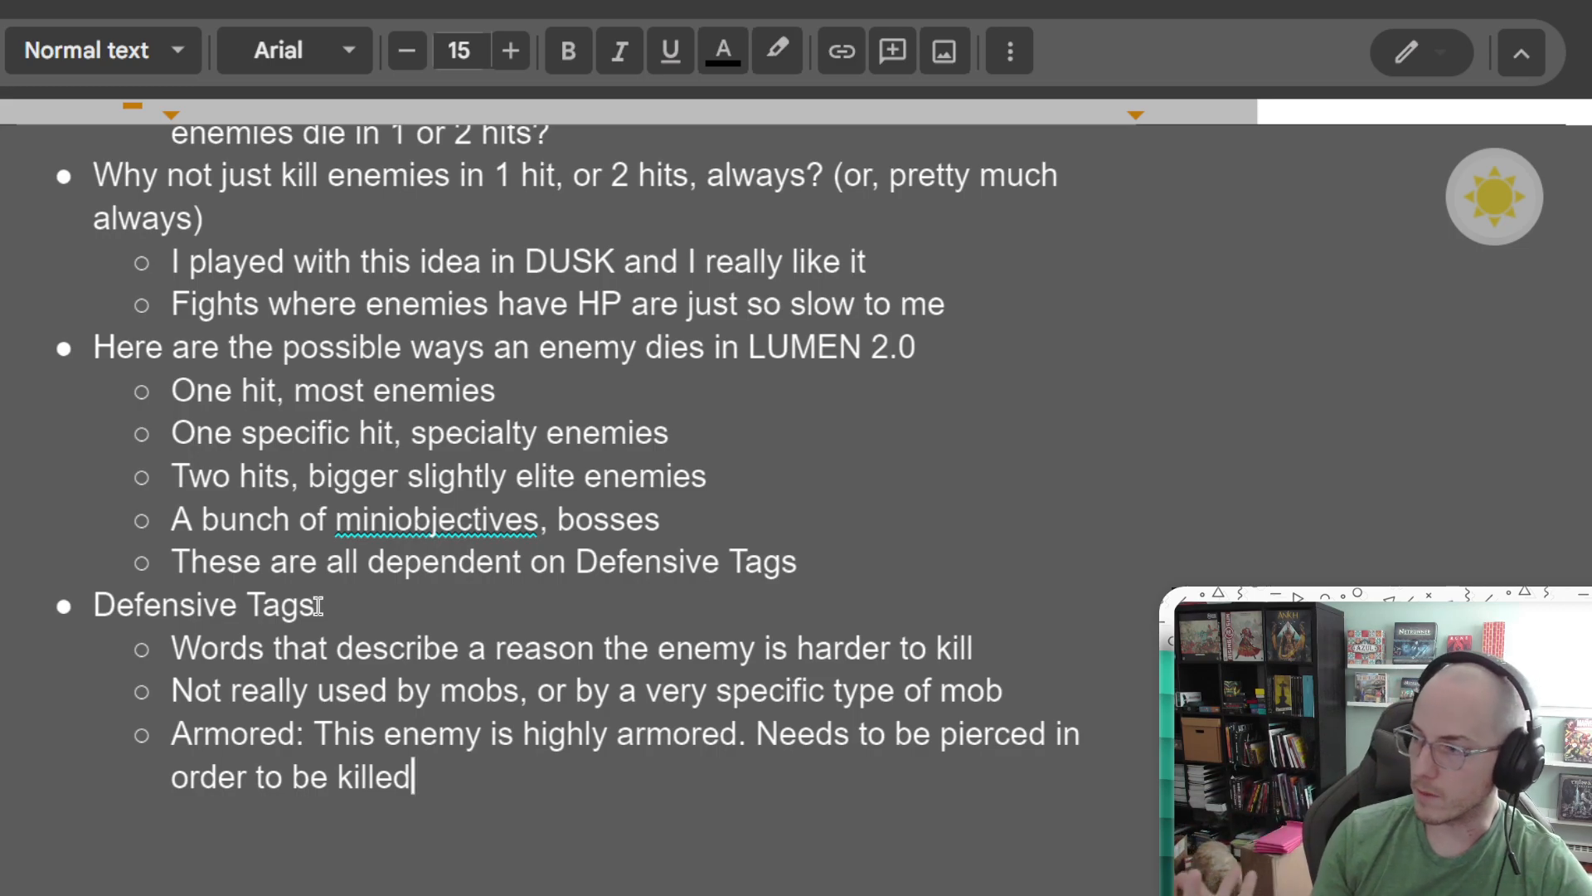
Nest a bullet under Armored reading "Well, there could then be Offensive Tags, that counter these things."
scroll(525, 469, down, 1)
key(Return)
key(Tab)
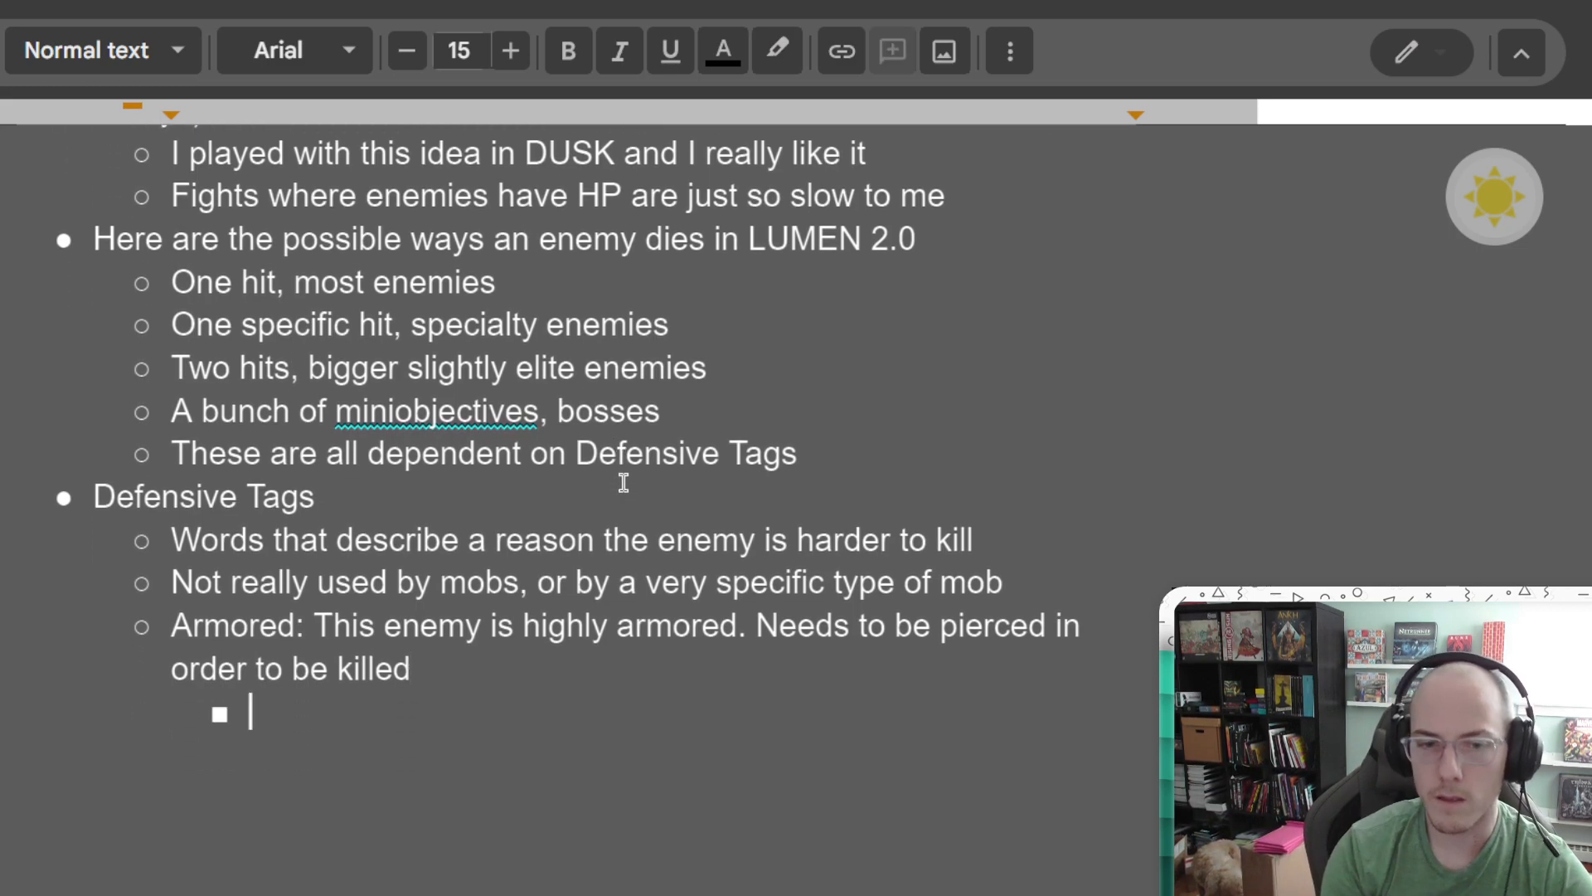
text(Well, there y)
key(BackSpace)
text(could then  be)
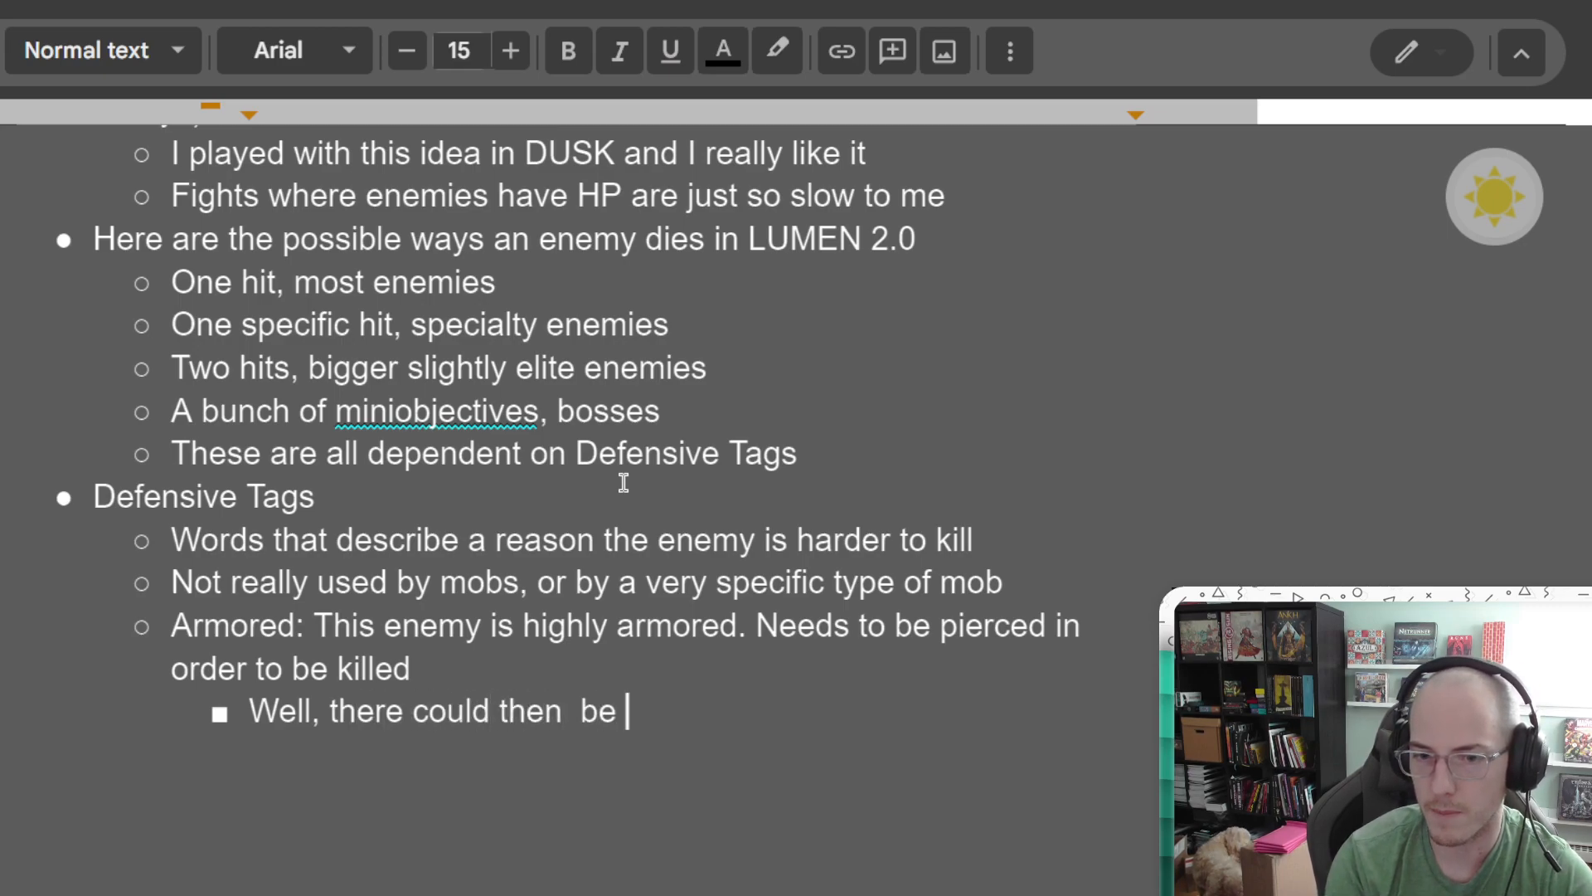
key(BackSpace)
key(BackSpace)
key(BackSpace)
key(BackSpace)
key(BackSpace)
text(be)
key(BackSpace)
key(BackSpace)
text(be Offensive Tags, that counter these )
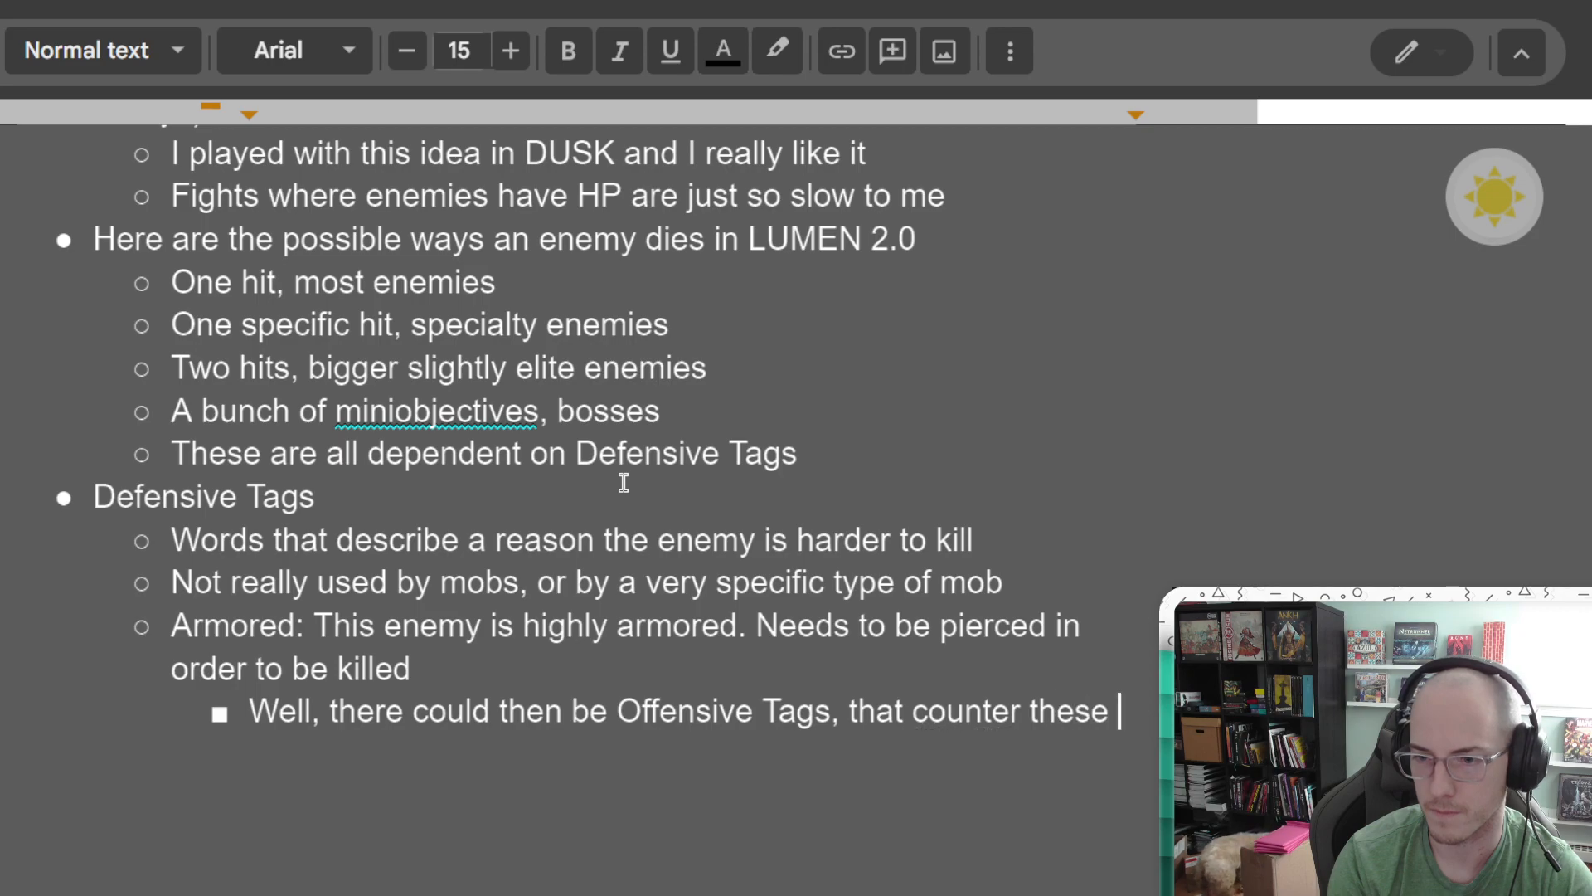
text(things. So if you)
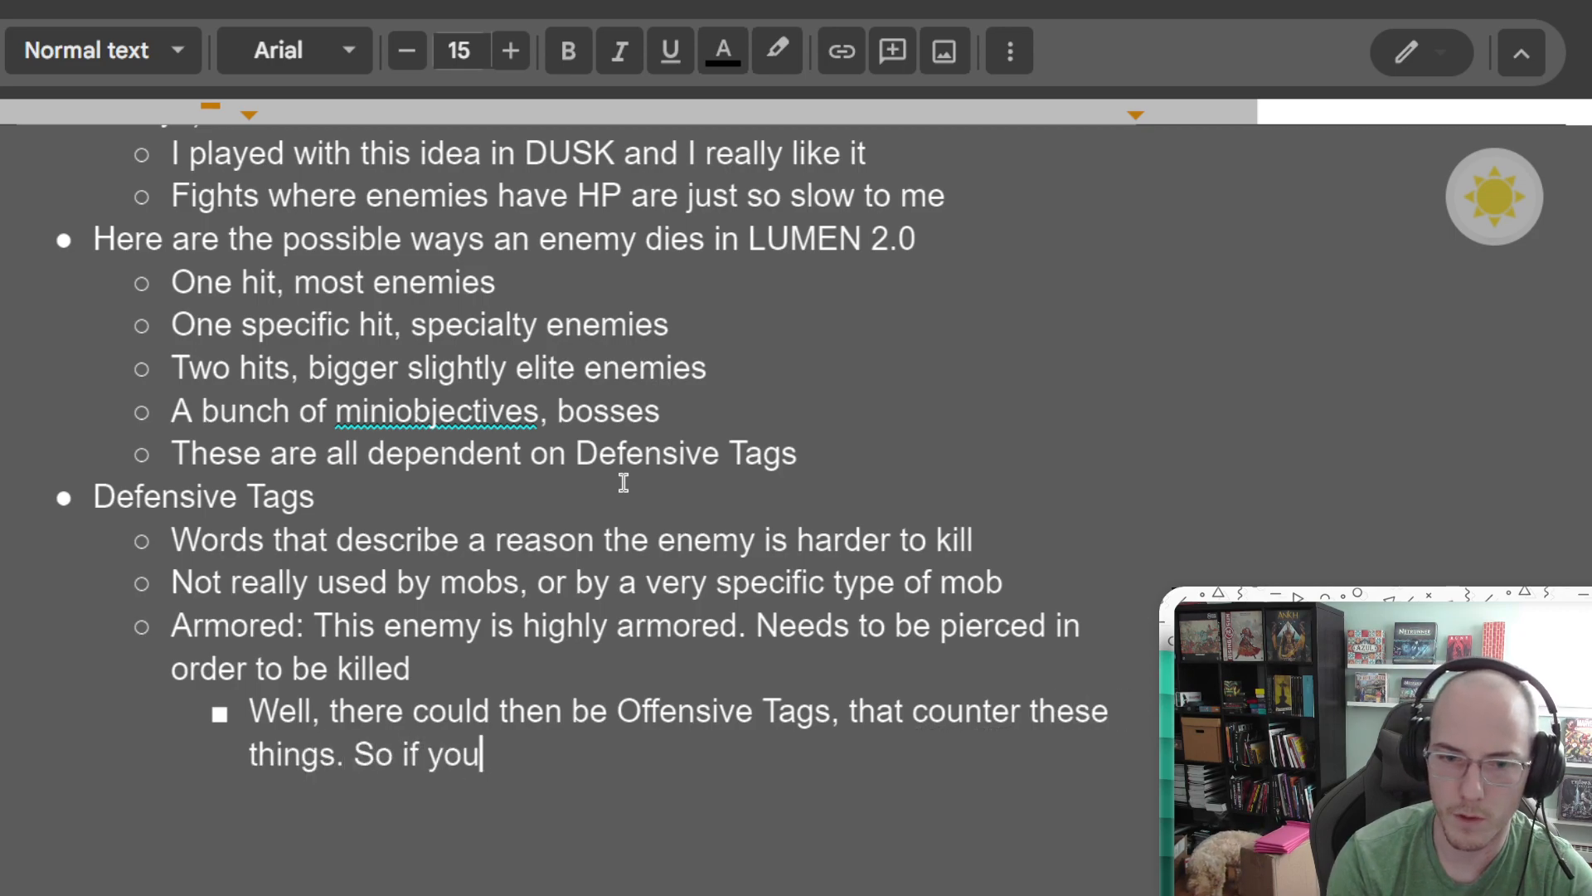
text( have a weaponi)
Continue the nested note: "So if you have a weapon or Power that has Pierce, you kill Armor tagged enemies in one hit"
key(BackSpace)
key(BackSpace)
key(BackSpace)
text(n or Power that )
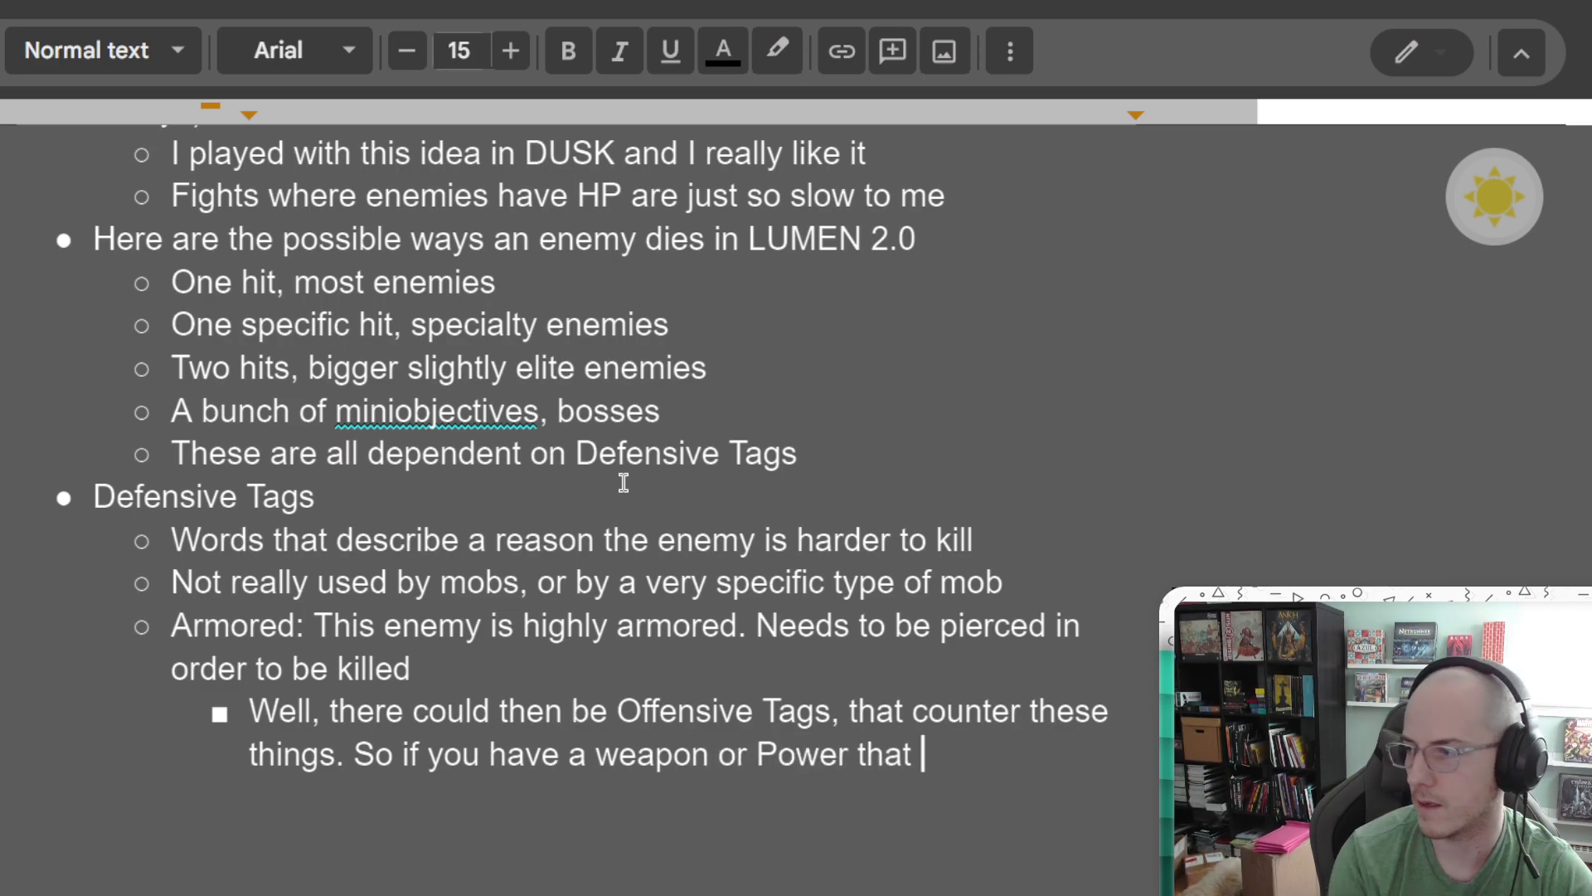
text(has Pierce, )
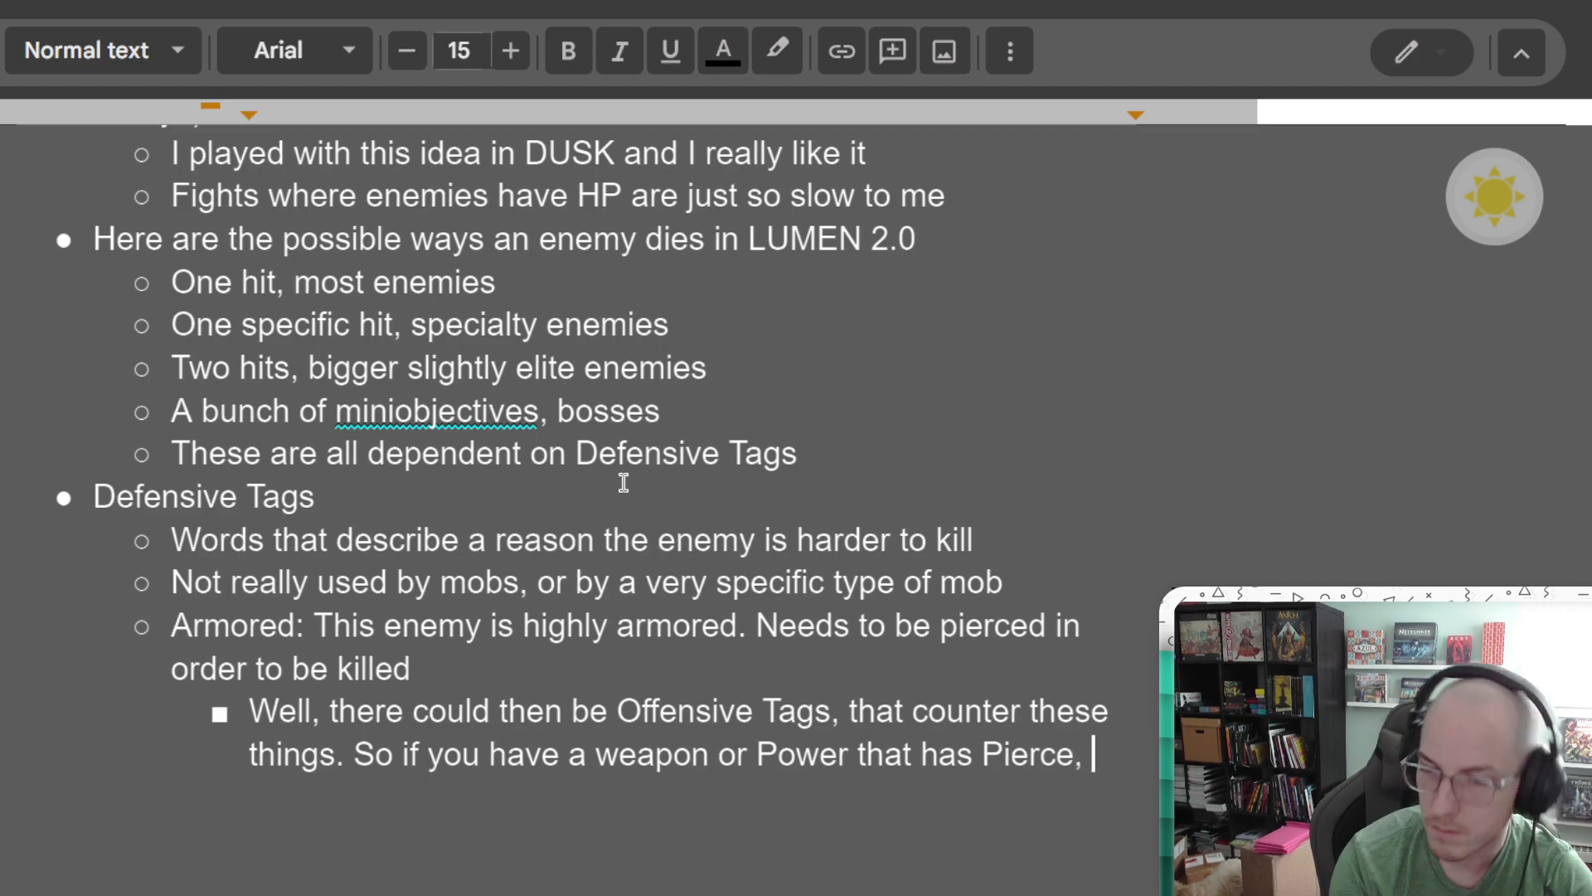
text(you ck)
key(BackSpace)
text(k)
key(BackSpace)
key(BackSpace)
text(kill Armor tagged enemies in one hit)
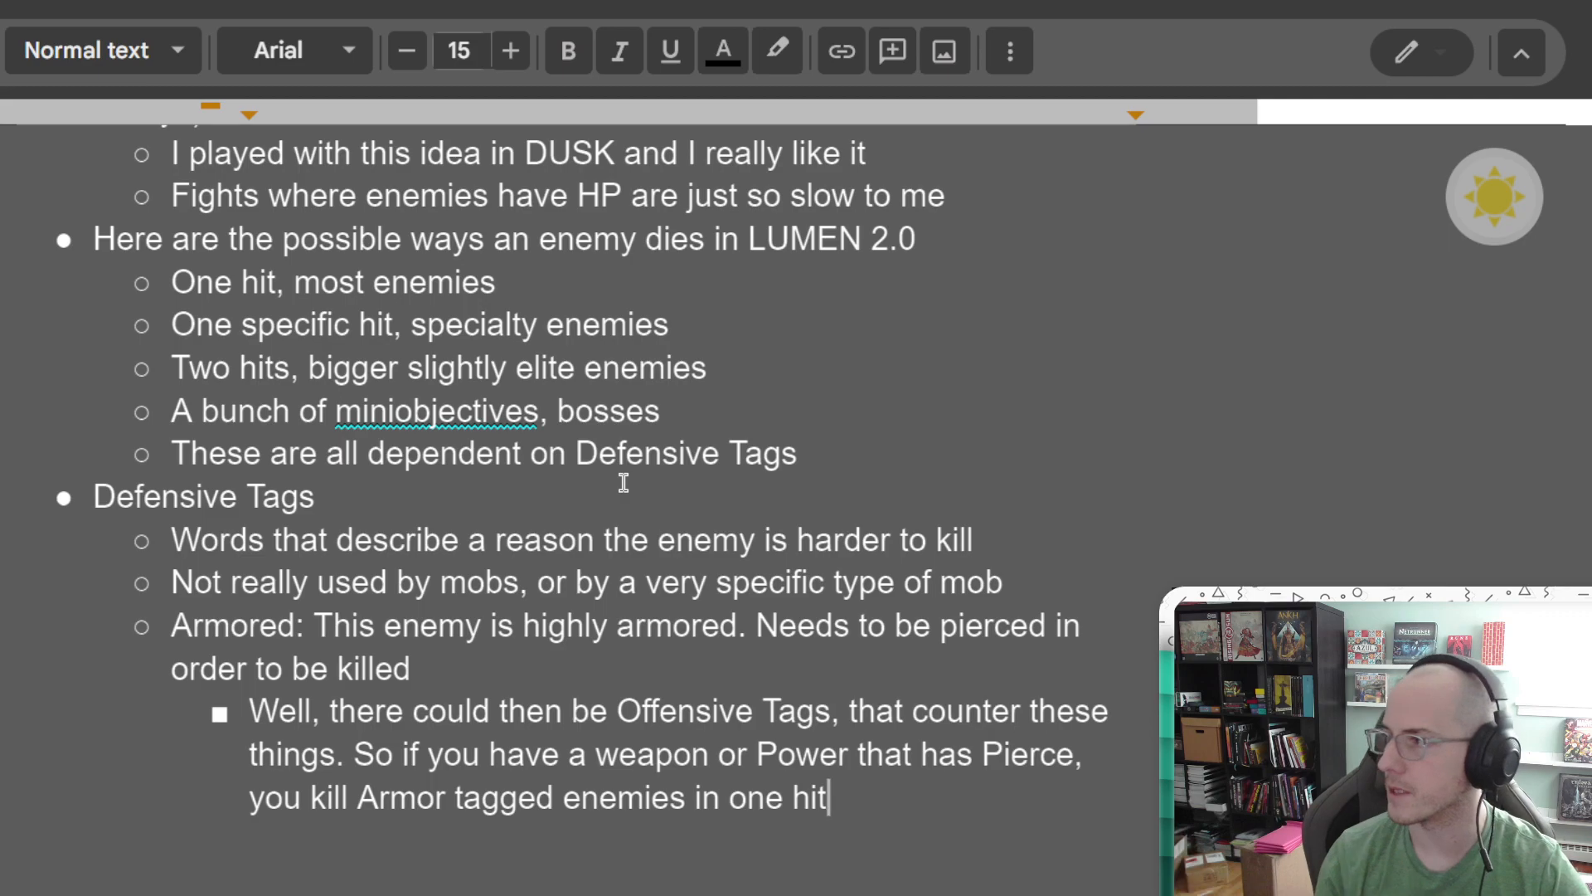
Start an empty sub-bullet below the Offensive Tags note, at the same level as the Armored entry
scroll(1025, 664, down, 1)
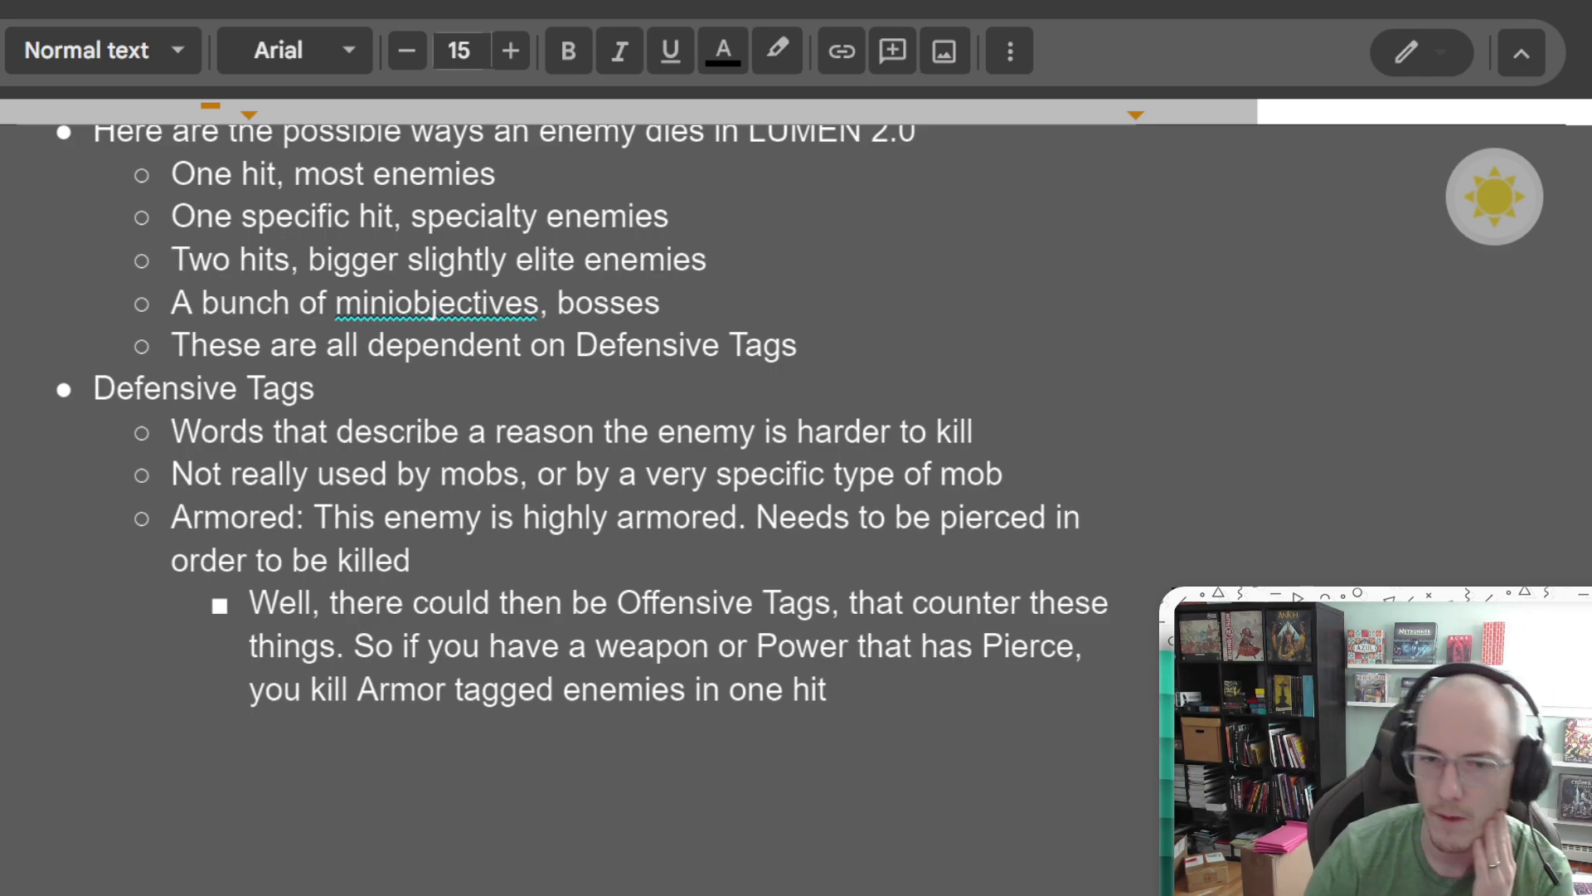
key(Return)
key(shift+Tab)
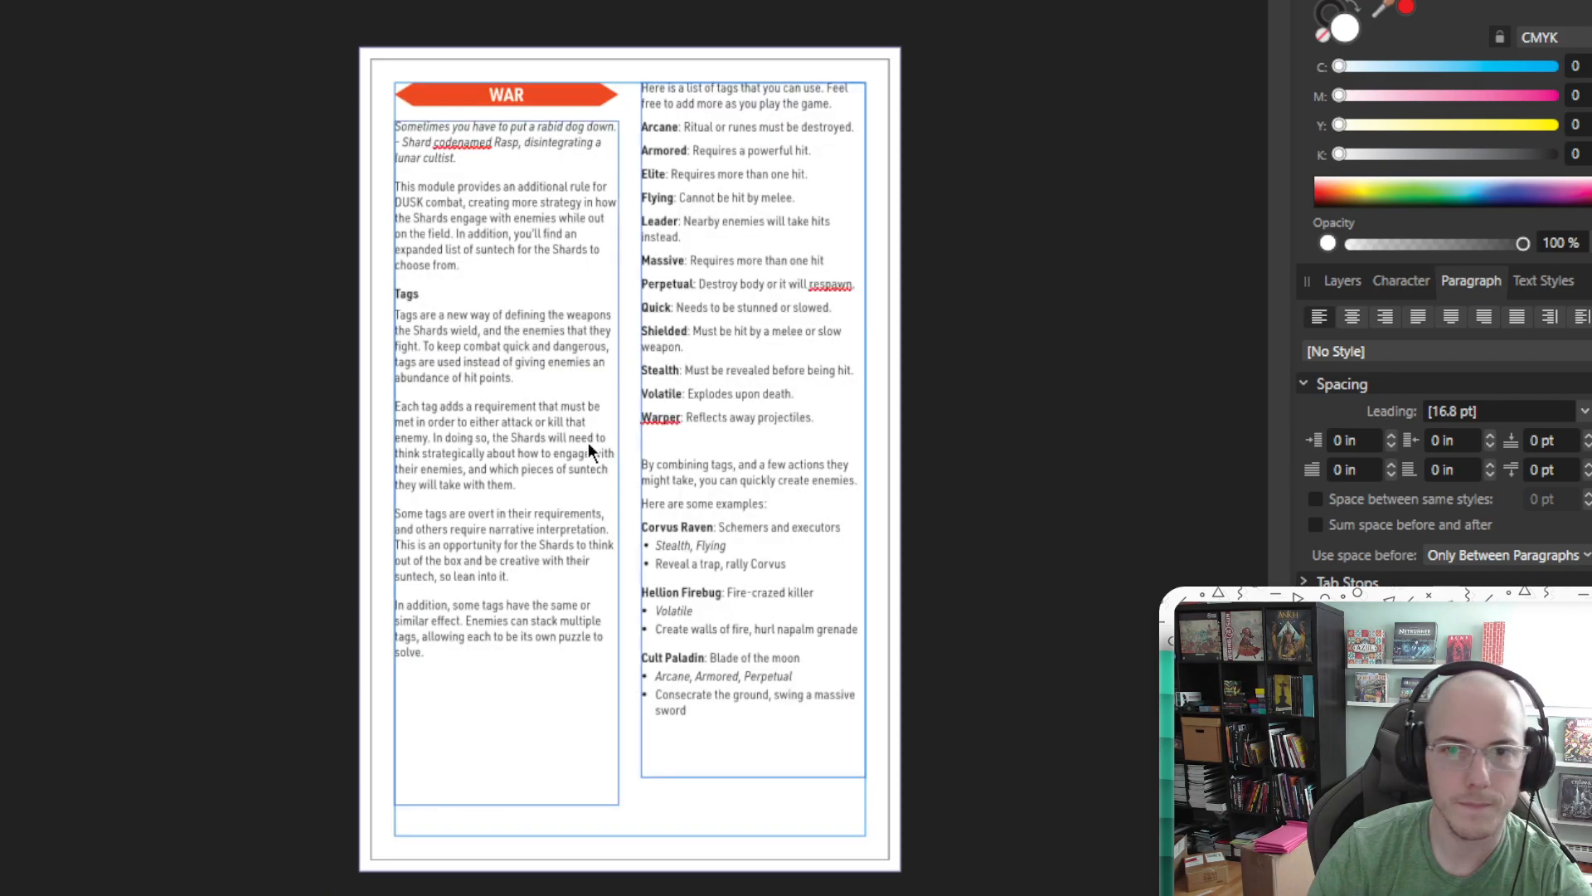
Examine the list of enemy tags and the example enemies built from them in the DUSK module's layout file
scroll(588, 441, up, 5)
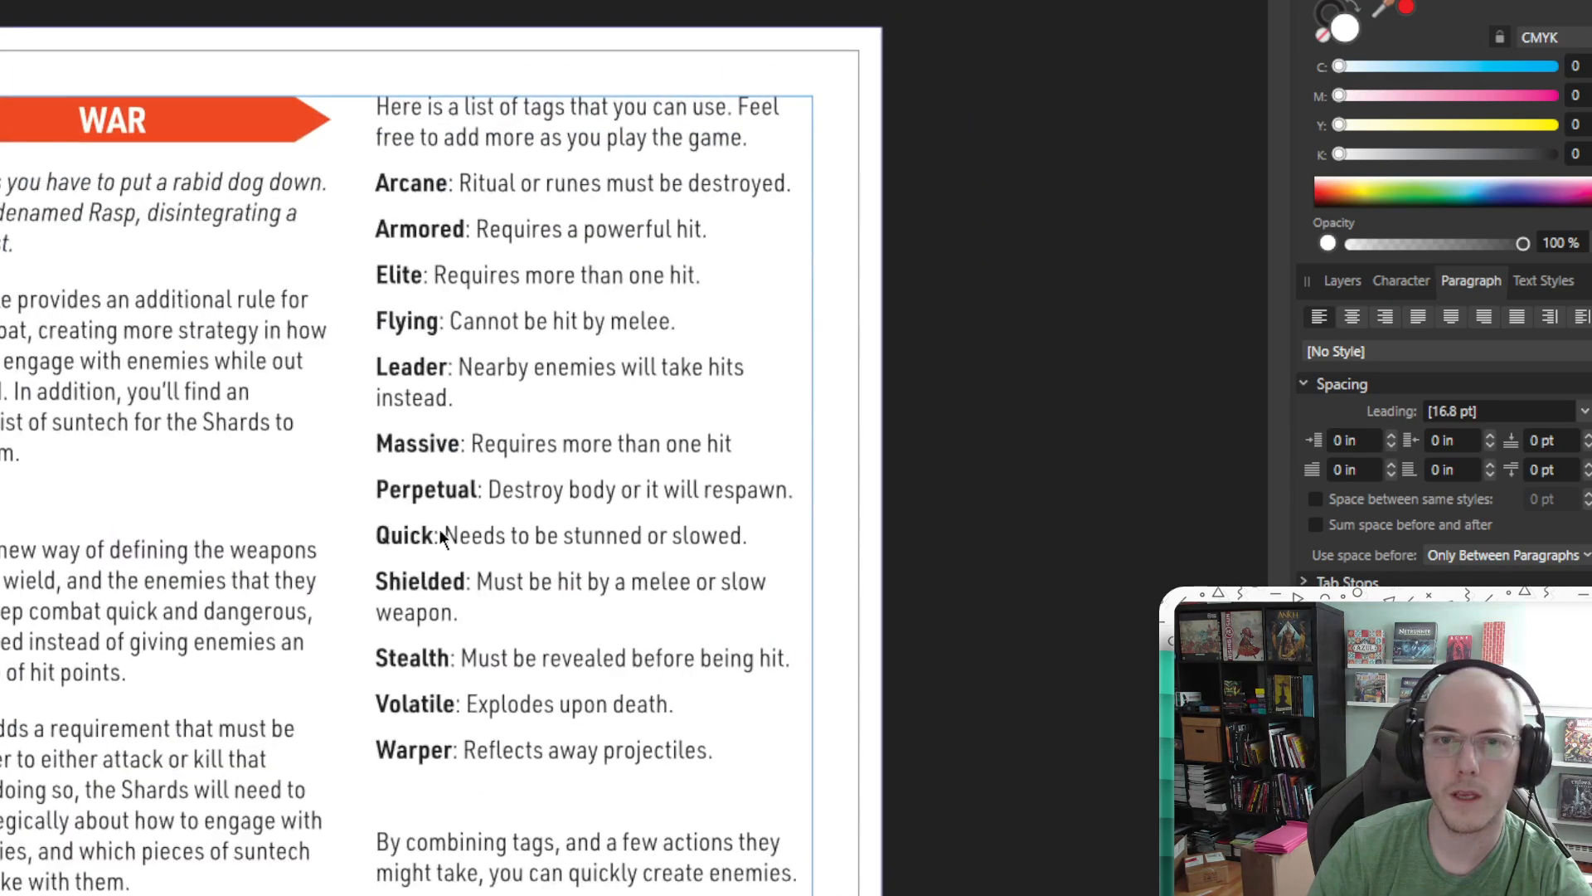
drag(444, 515, 321, 557)
scroll(321, 557, up, 1)
drag(365, 501, 373, 475)
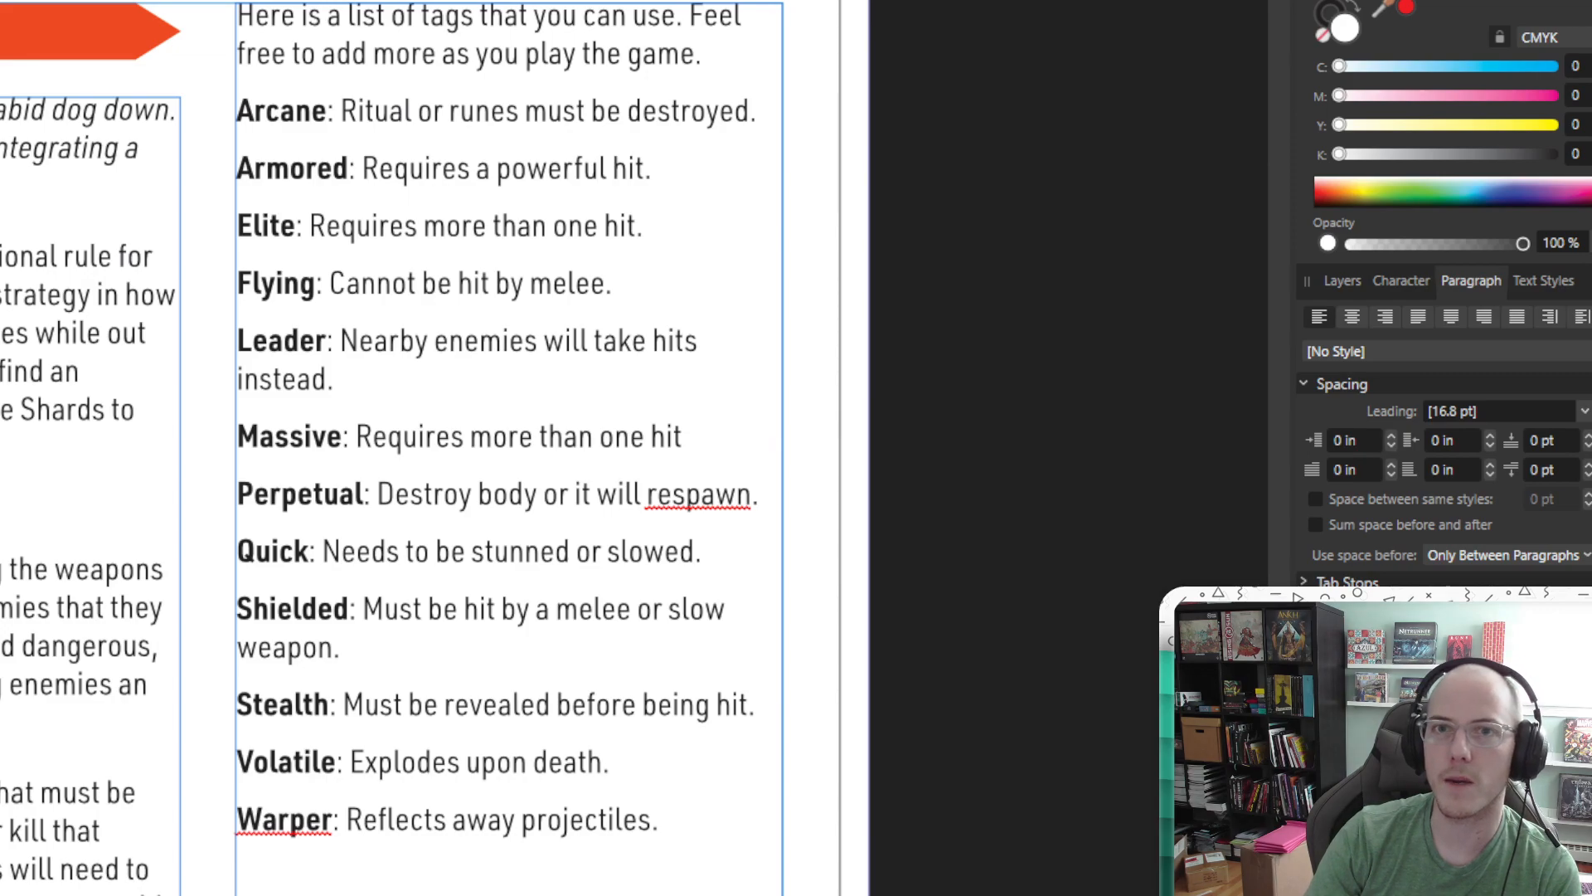
scroll(446, 549, down, 2)
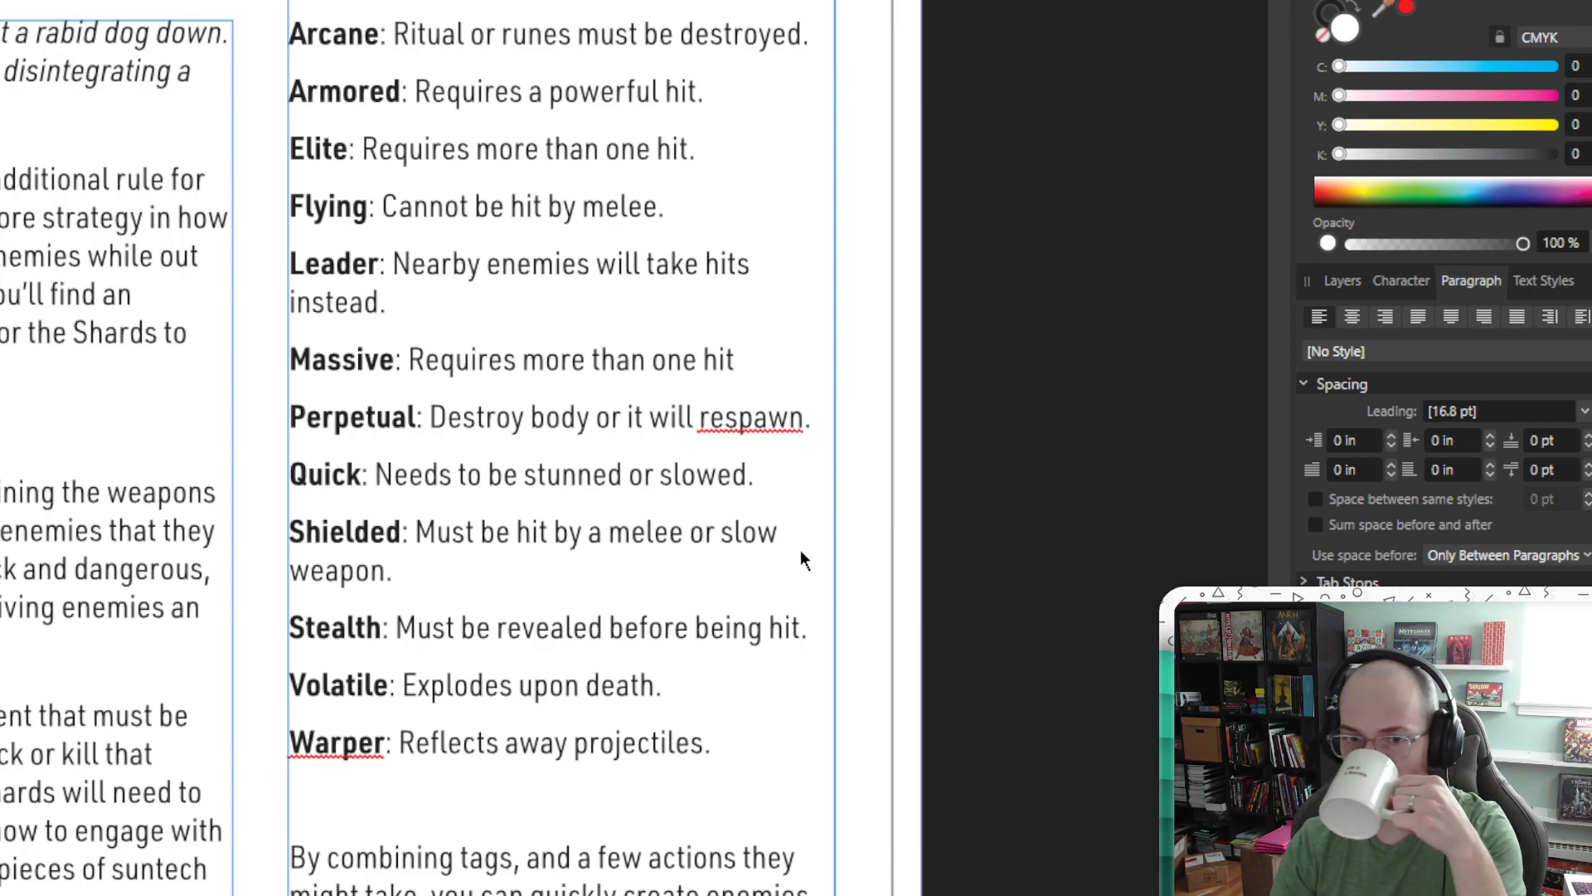
key(Escape)
drag(606, 411, 577, 471)
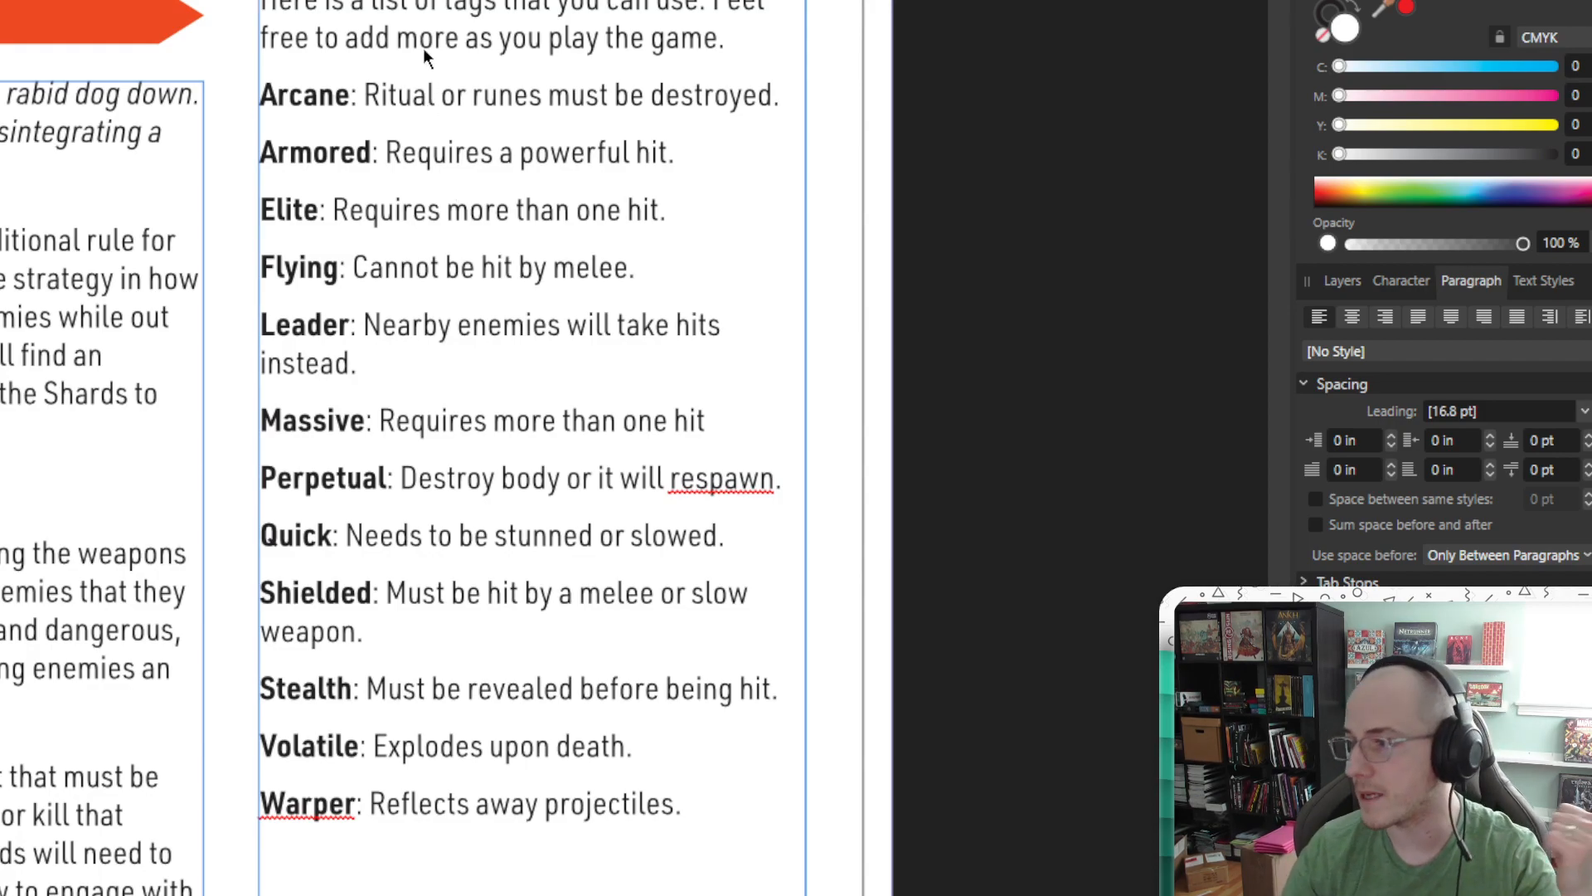
scroll(282, 444, down, 6)
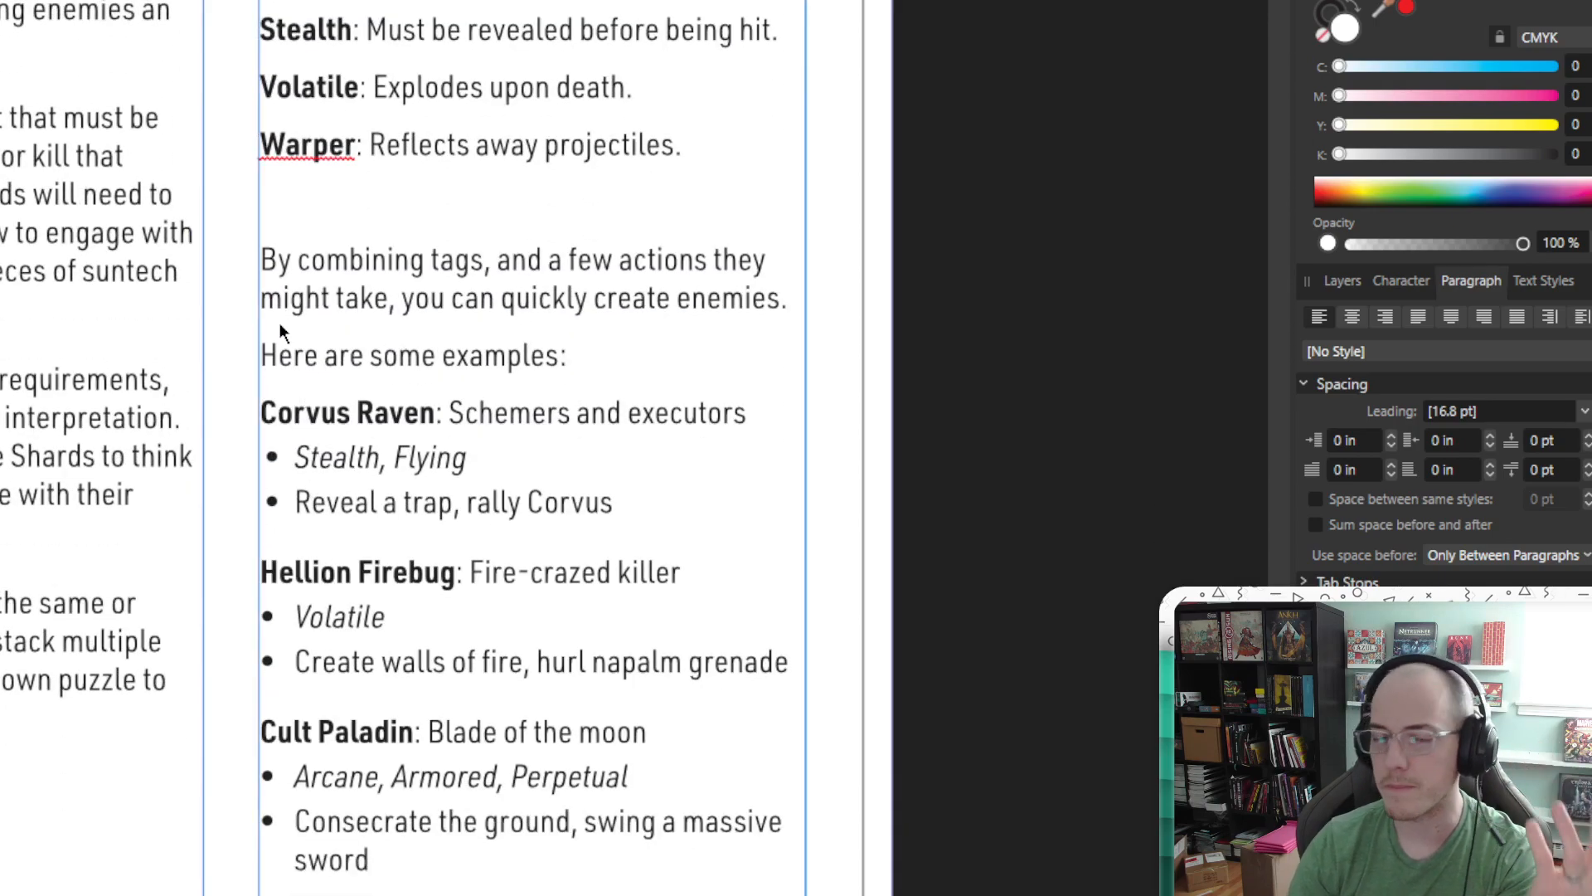
scroll(307, 533, up, 1)
drag(307, 533, 243, 479)
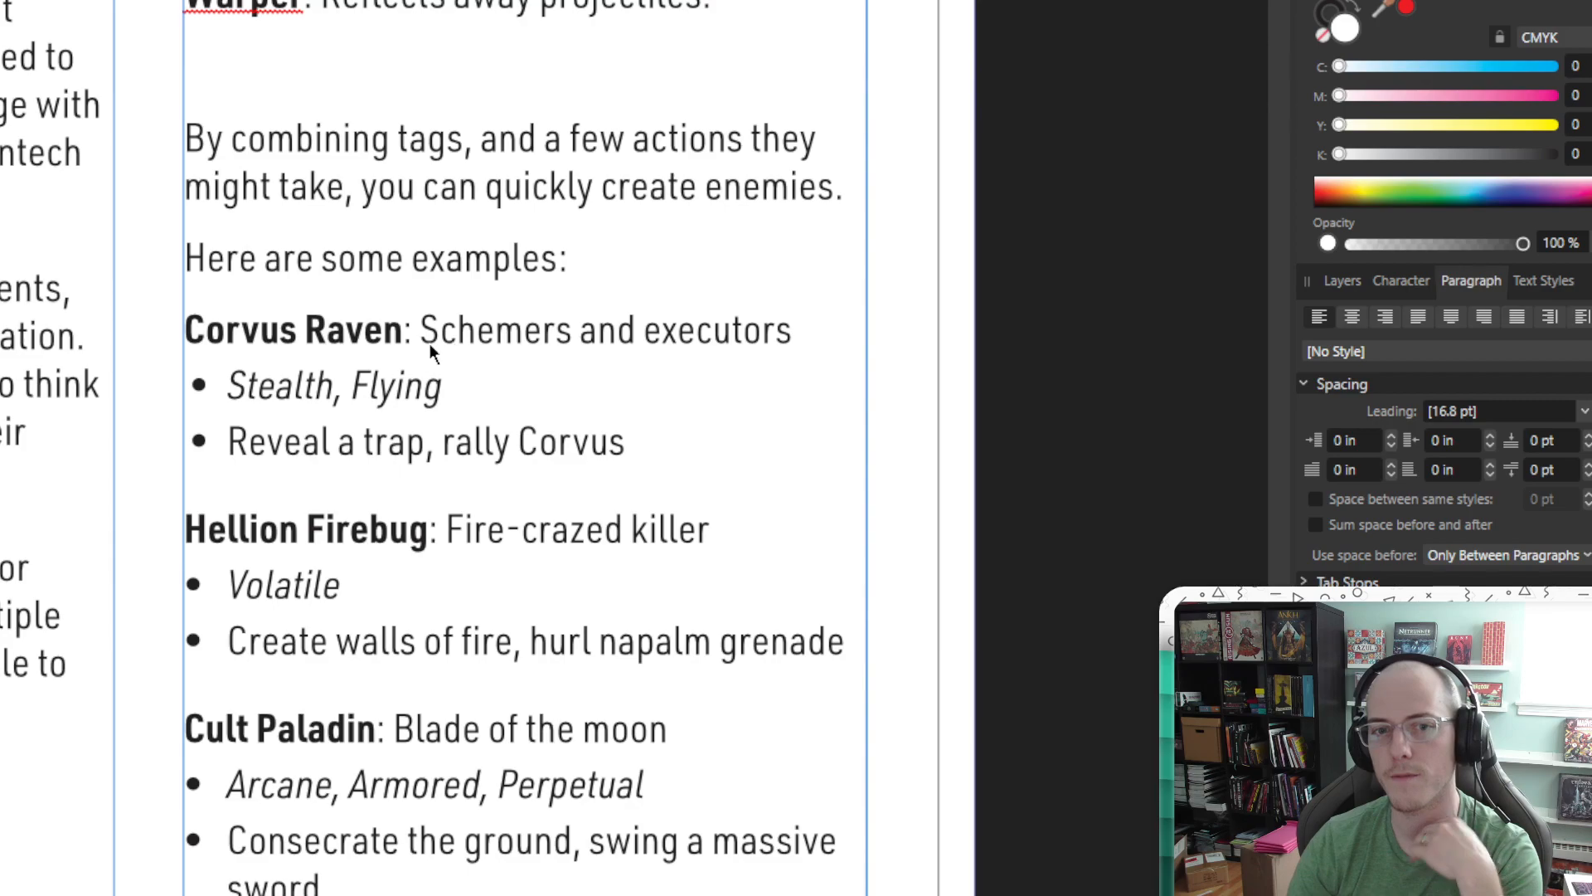
scroll(416, 403, up, 5)
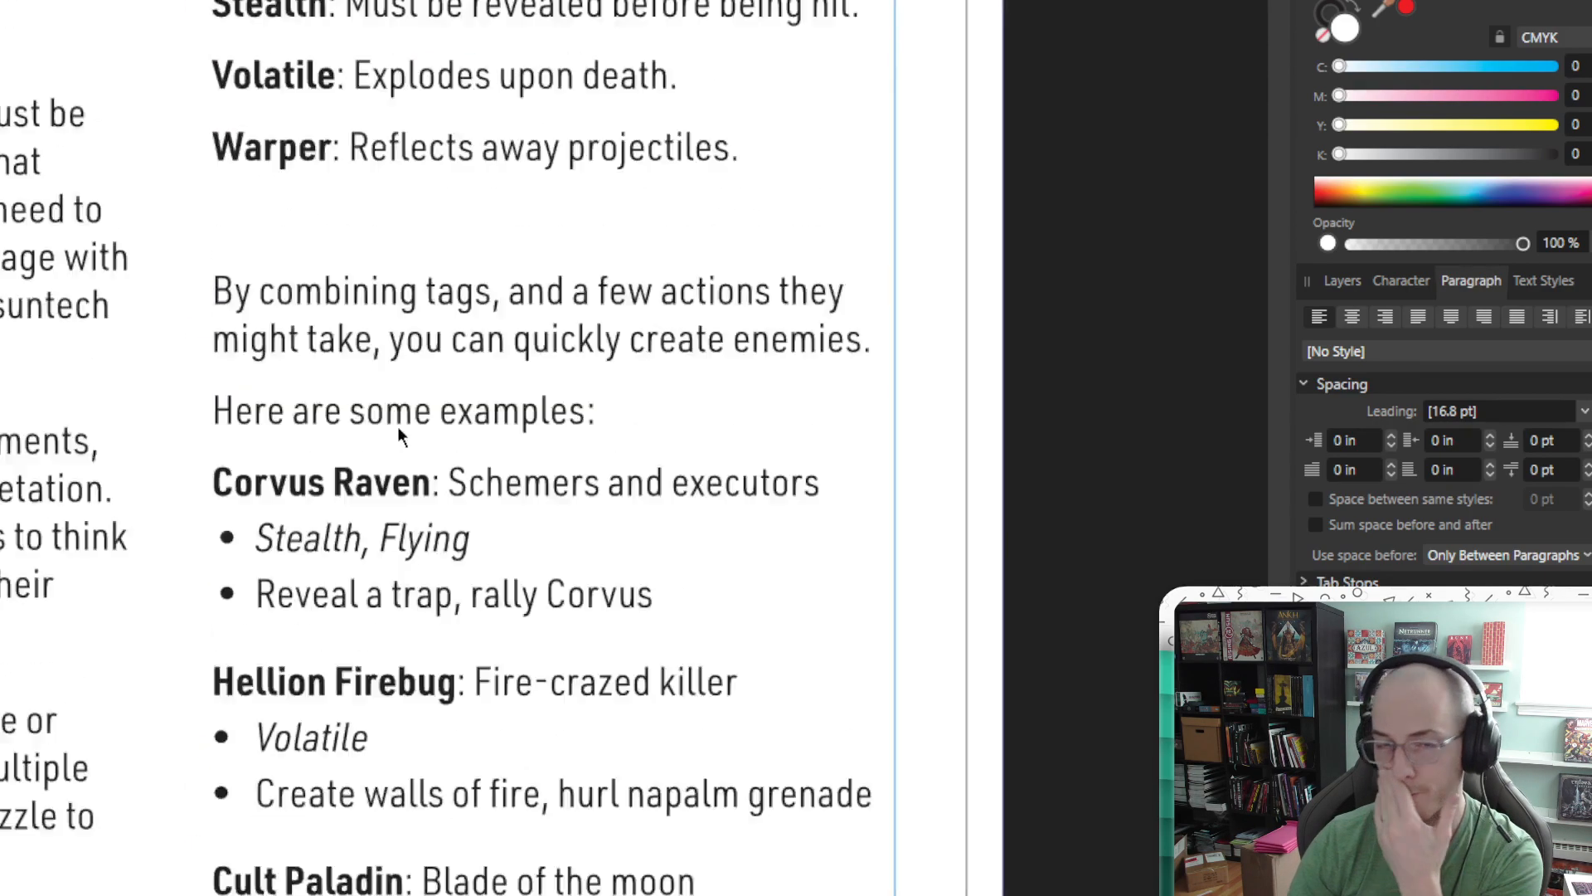
scroll(561, 351, down, 4)
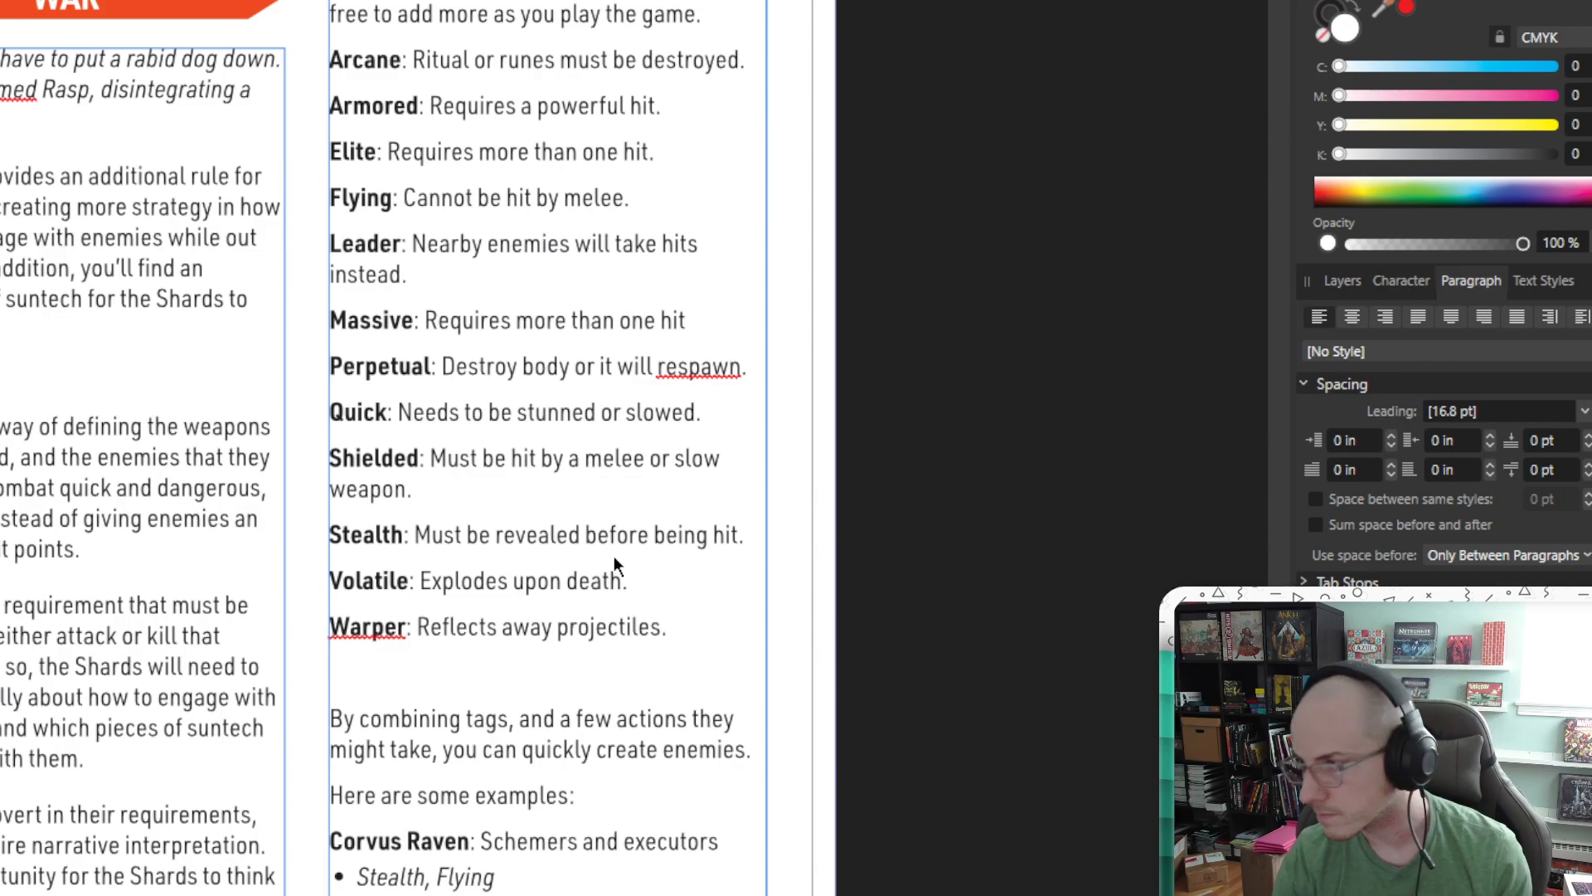
scroll(614, 556, down, 2)
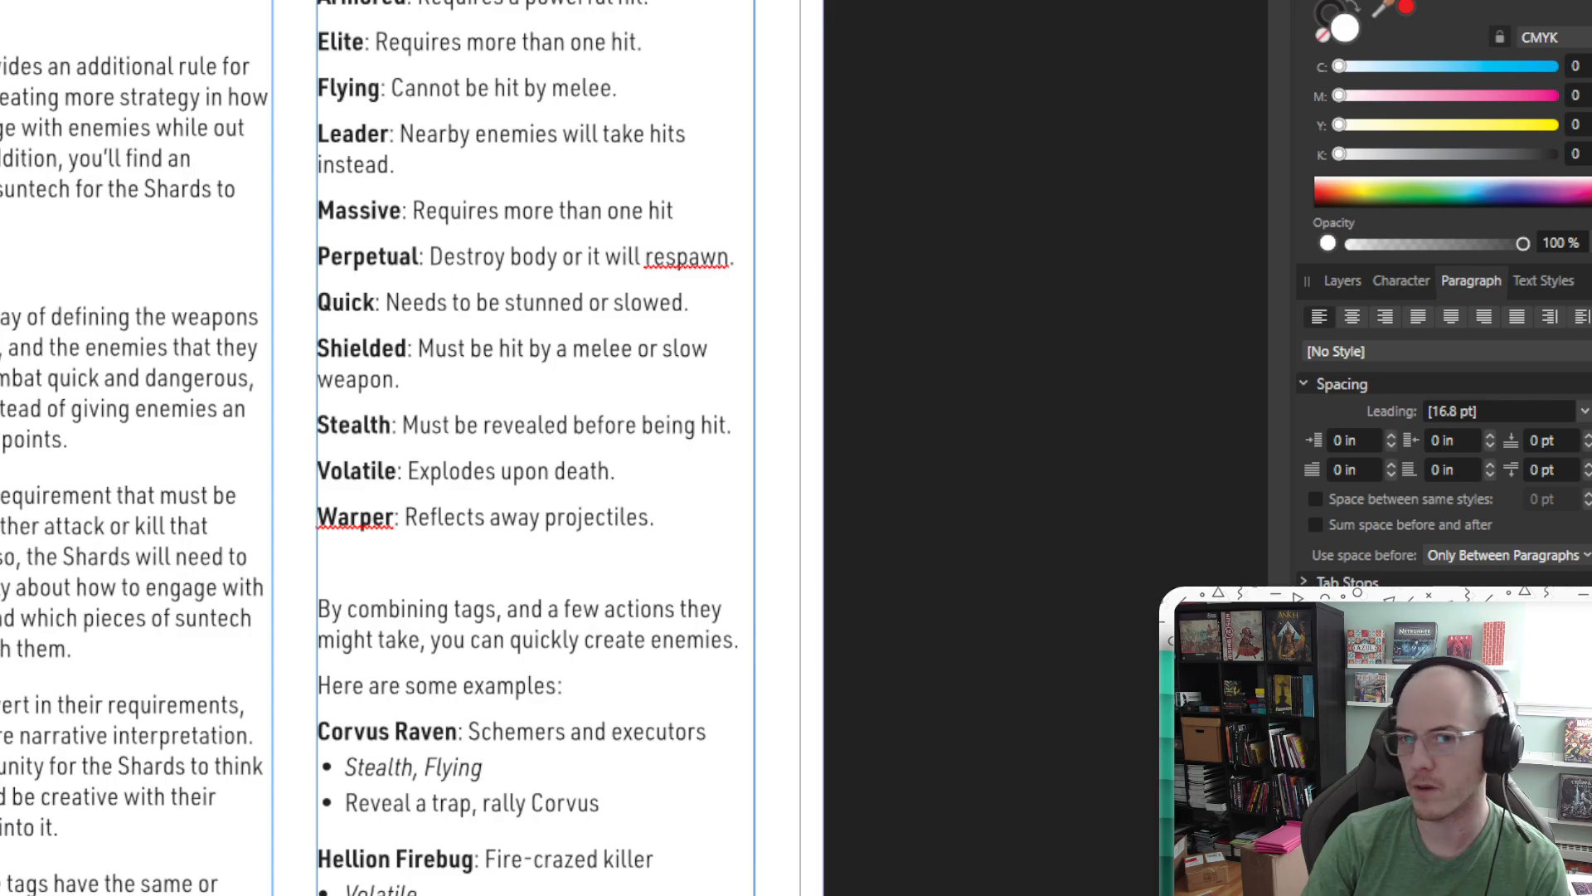
Return to the Google Docs notes and fill the empty sub-bullet with "In a sense, I really really want combat to feel like a puzzle again."
key(alt+Tab)
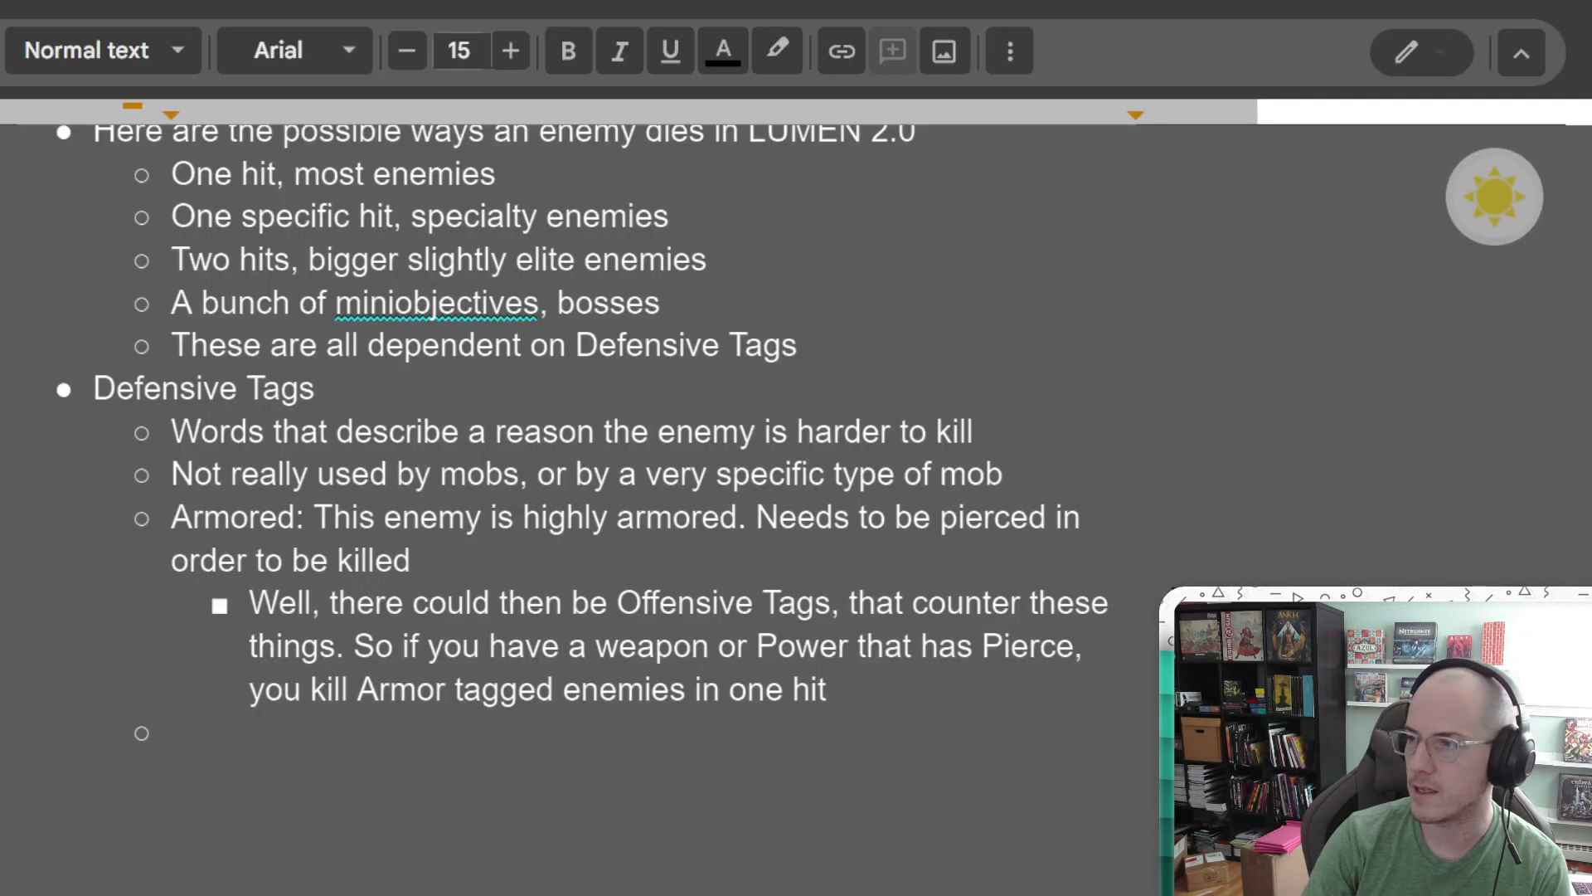
click(409, 752)
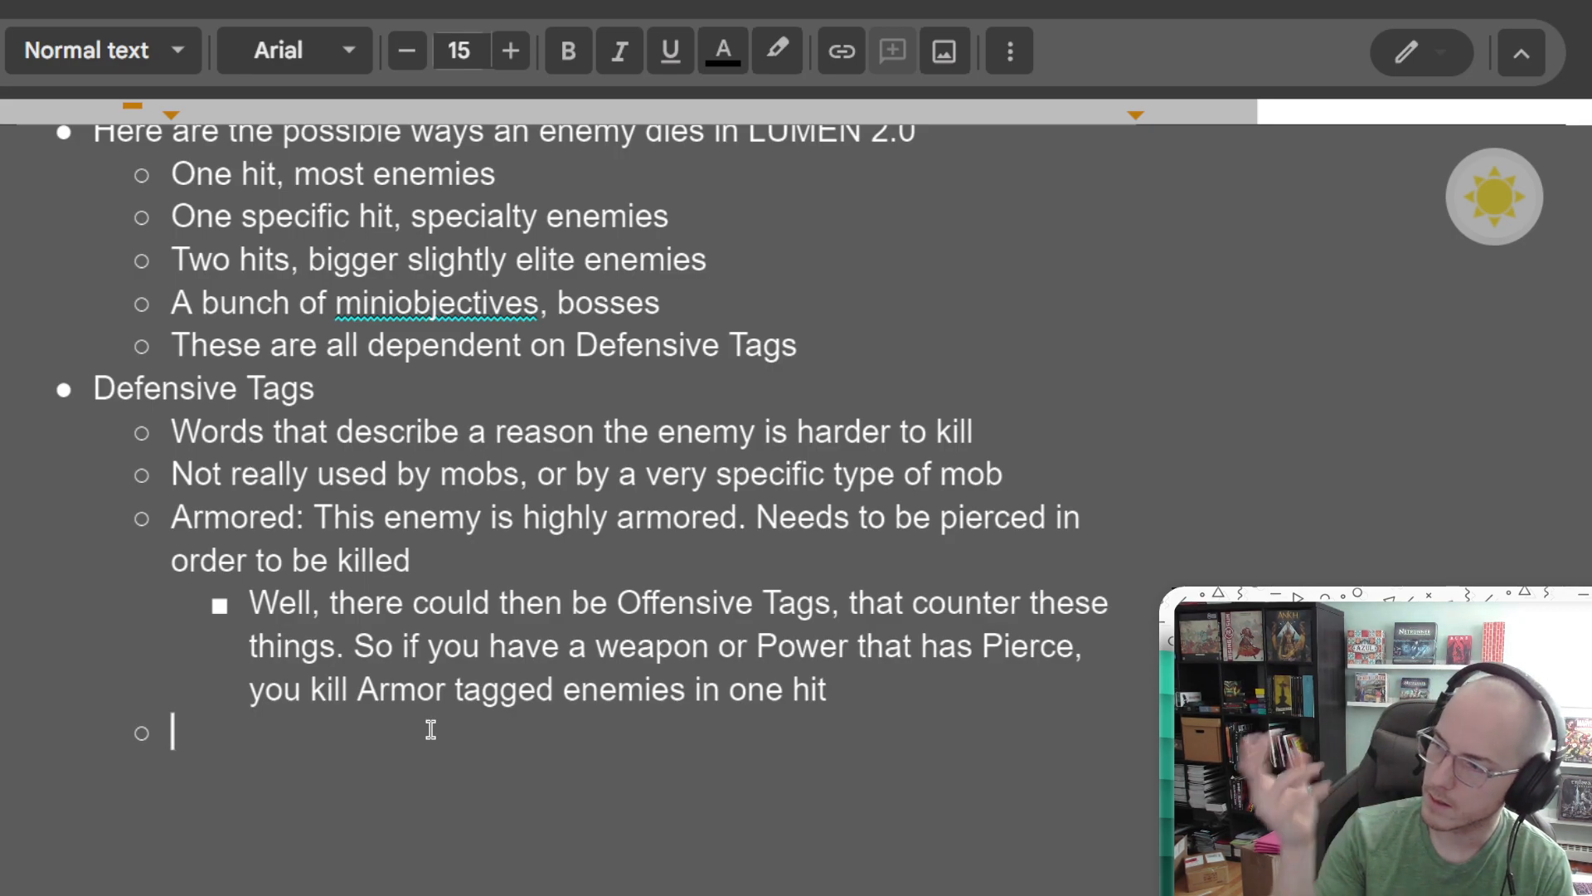
text(I)
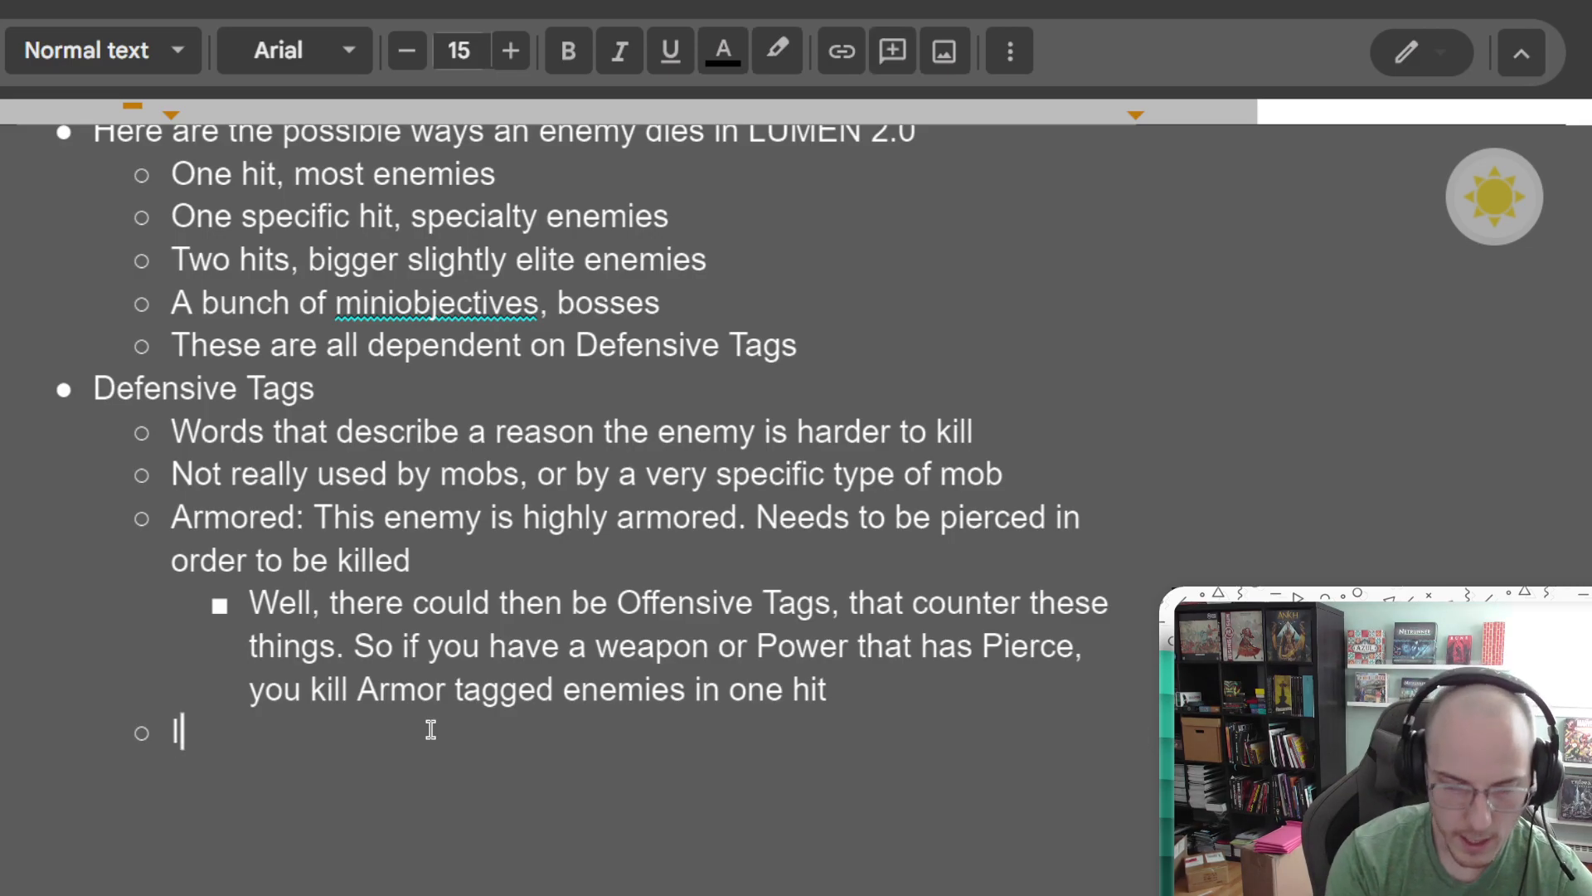
text(n a sense, I)
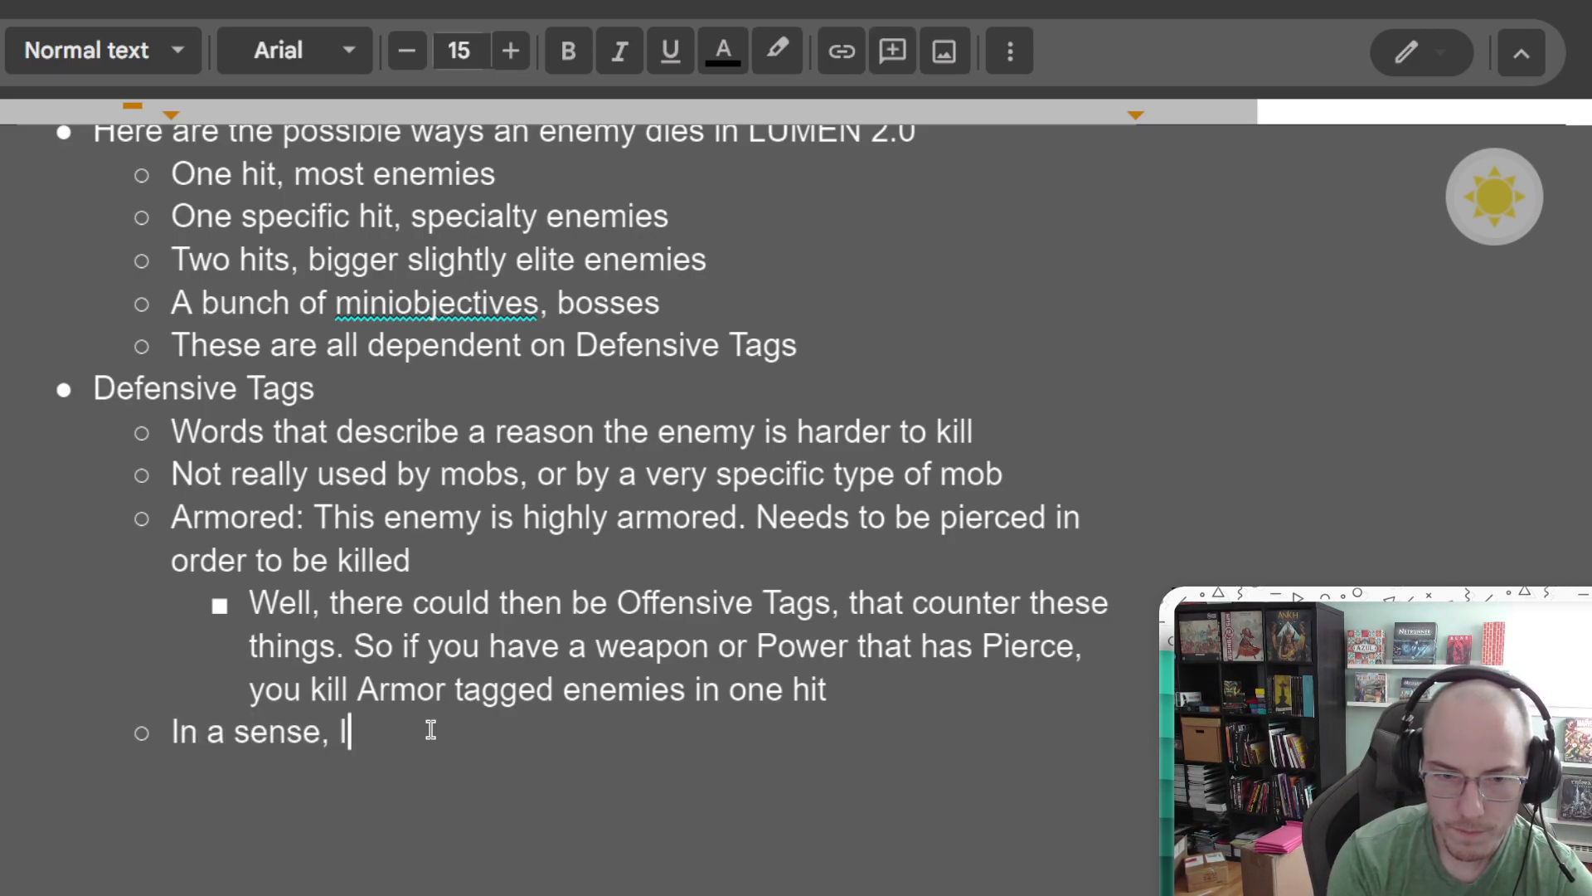
text( really really wan)
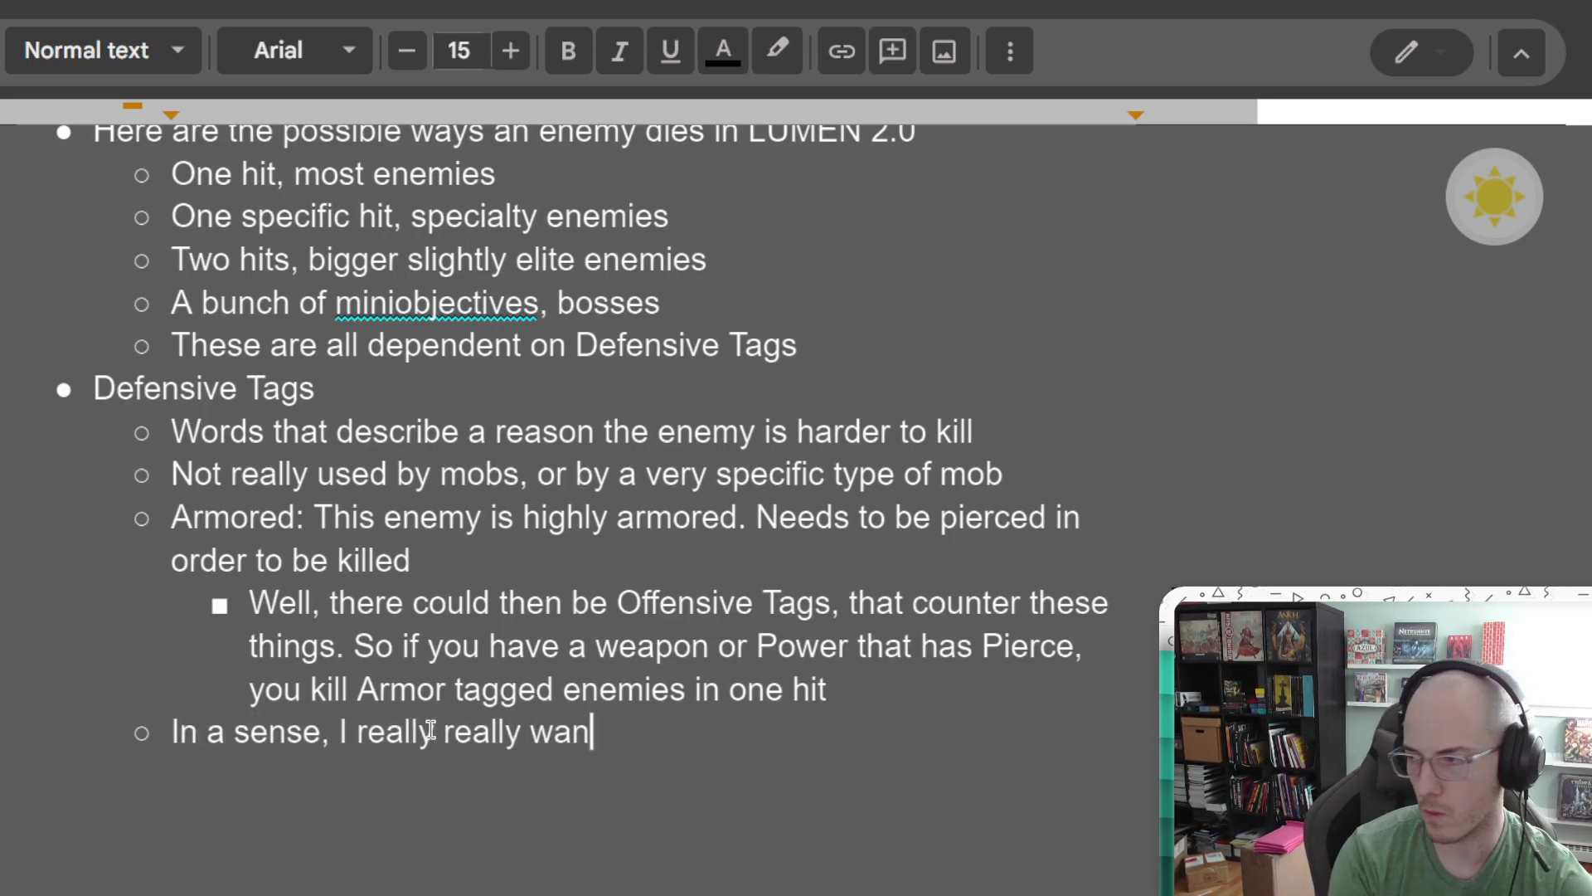
text(t combat to )
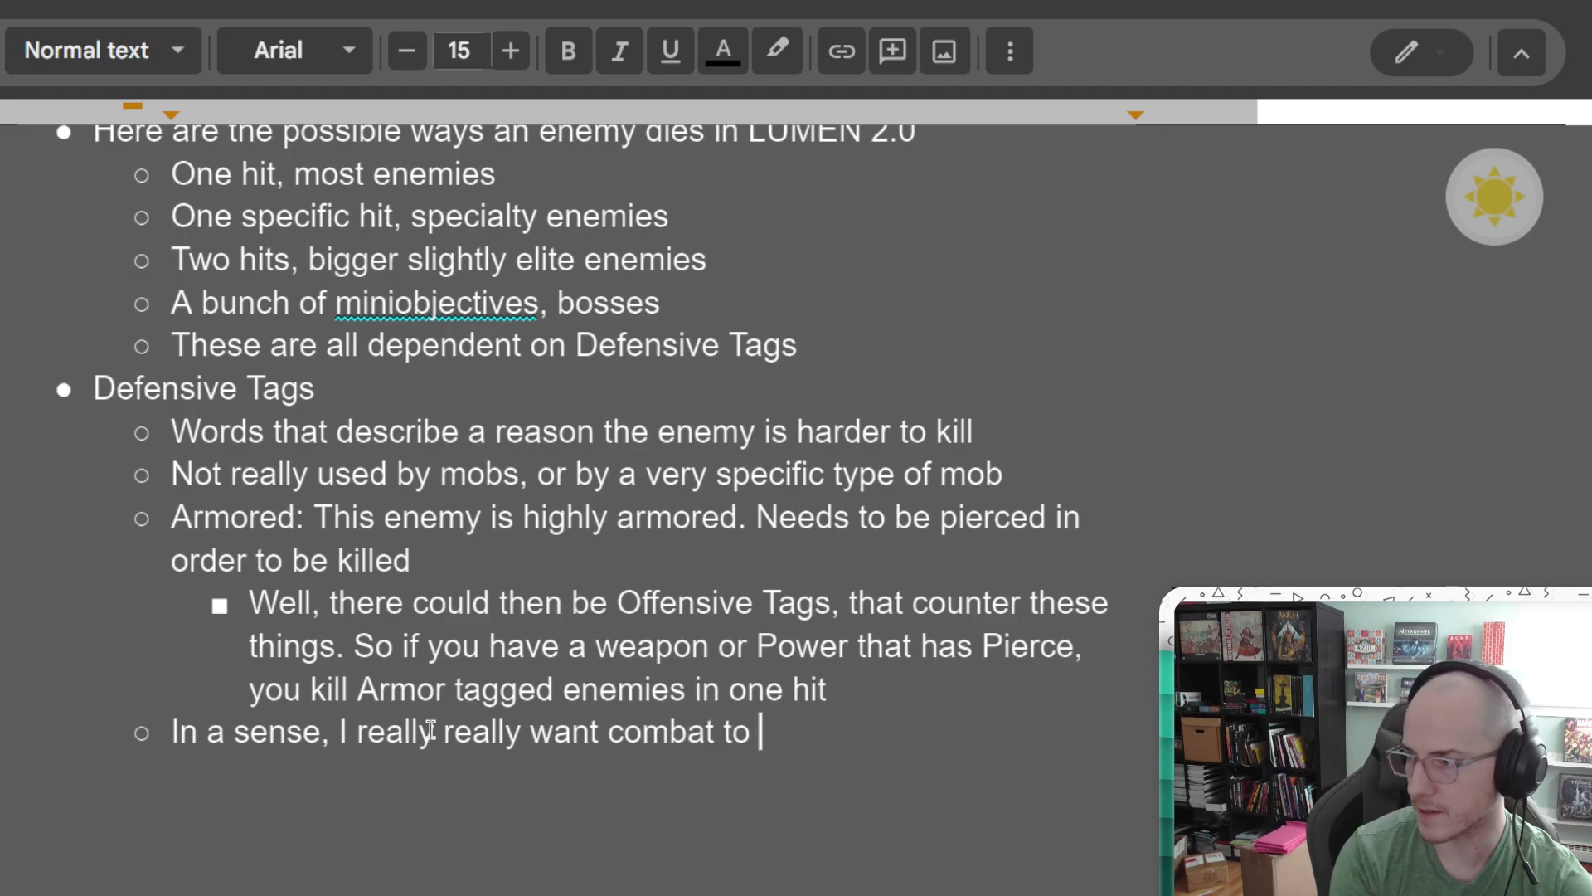
text(feel like a puizz)
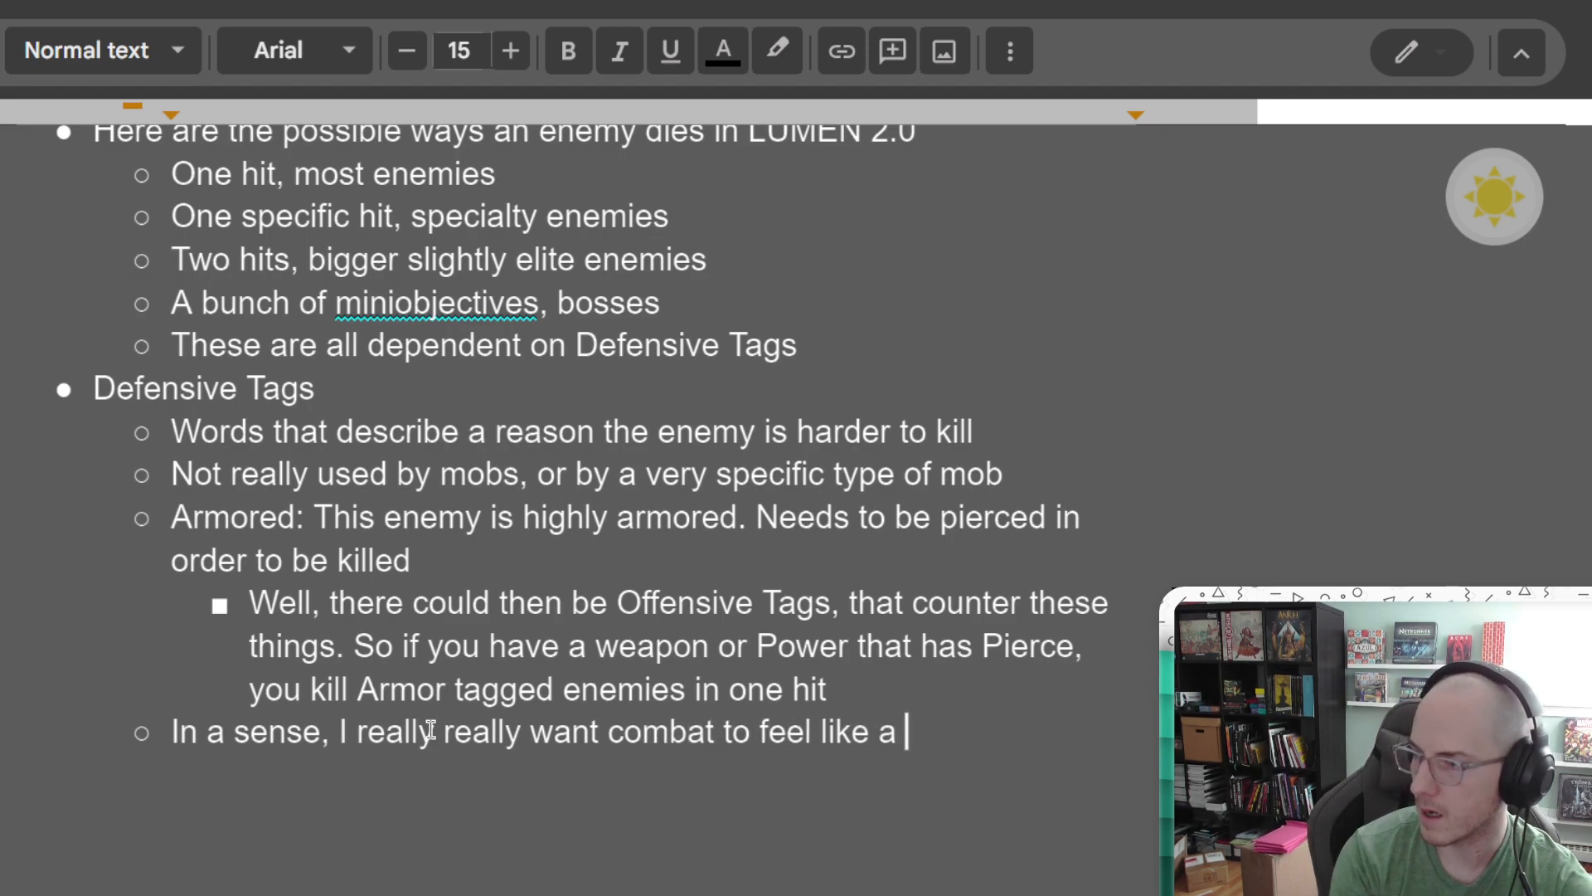
key(BackSpace)
key(BackSpace)
key(BackSpace)
text(zzle agian)
key(BackSpace)
key(BackSpace)
key(BackSpace)
key(BackSpace)
text(gain. )
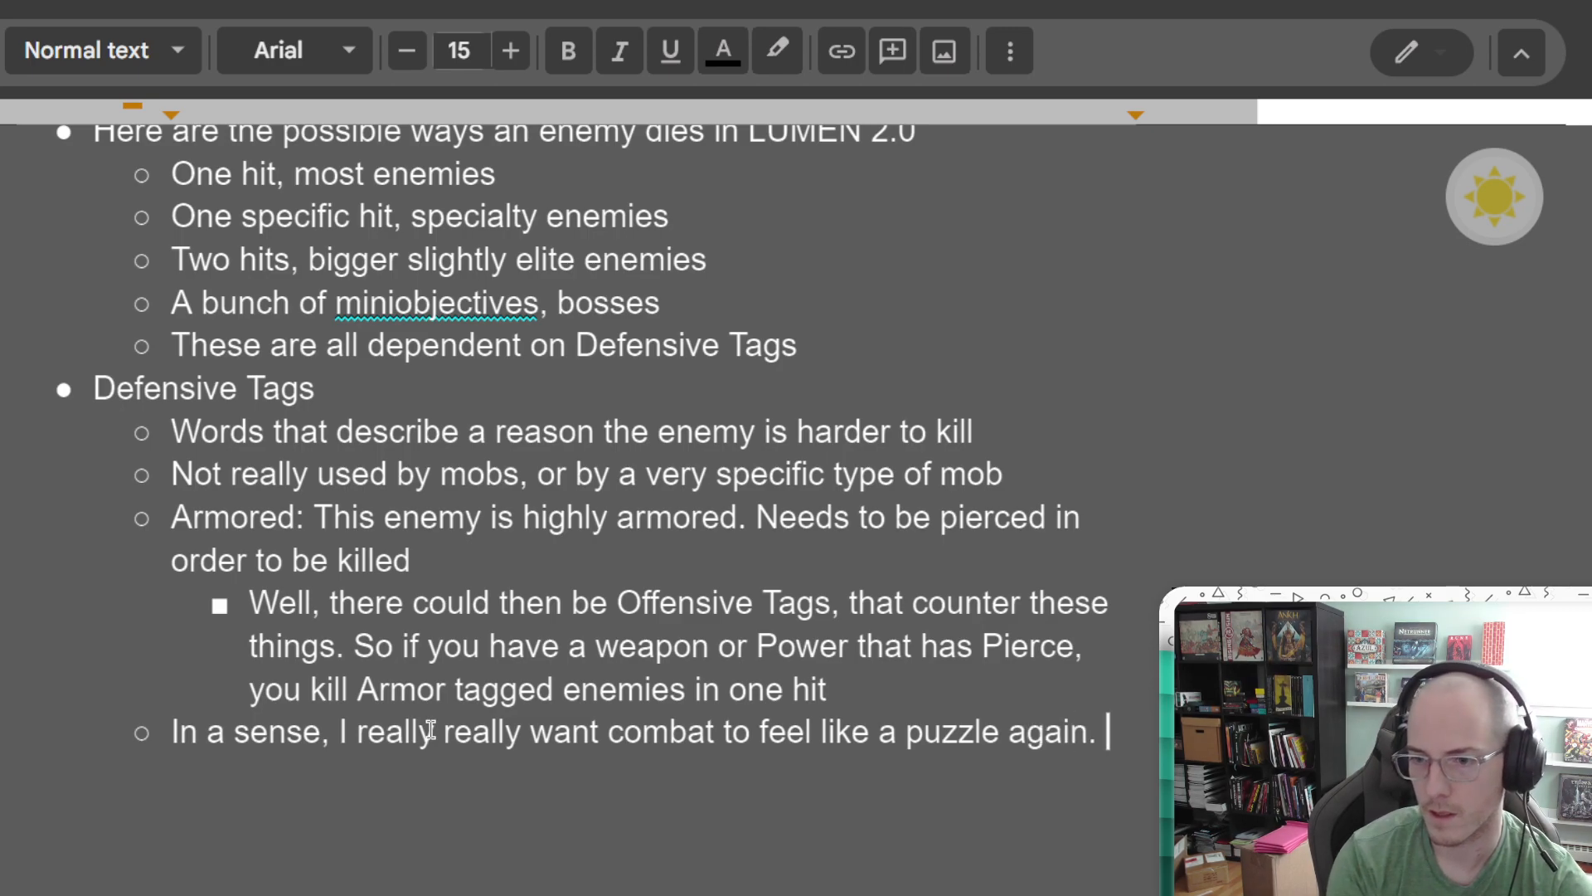
text(Not just )
text(who deals more Harm faster than the other. But, can you hit the enem)
Append to that bullet: "Not just who deals more Harm faster than the other. But, can you hit the enemies the right way to take them out."
key(BackSpace)
text(emies the right way to take them out.)
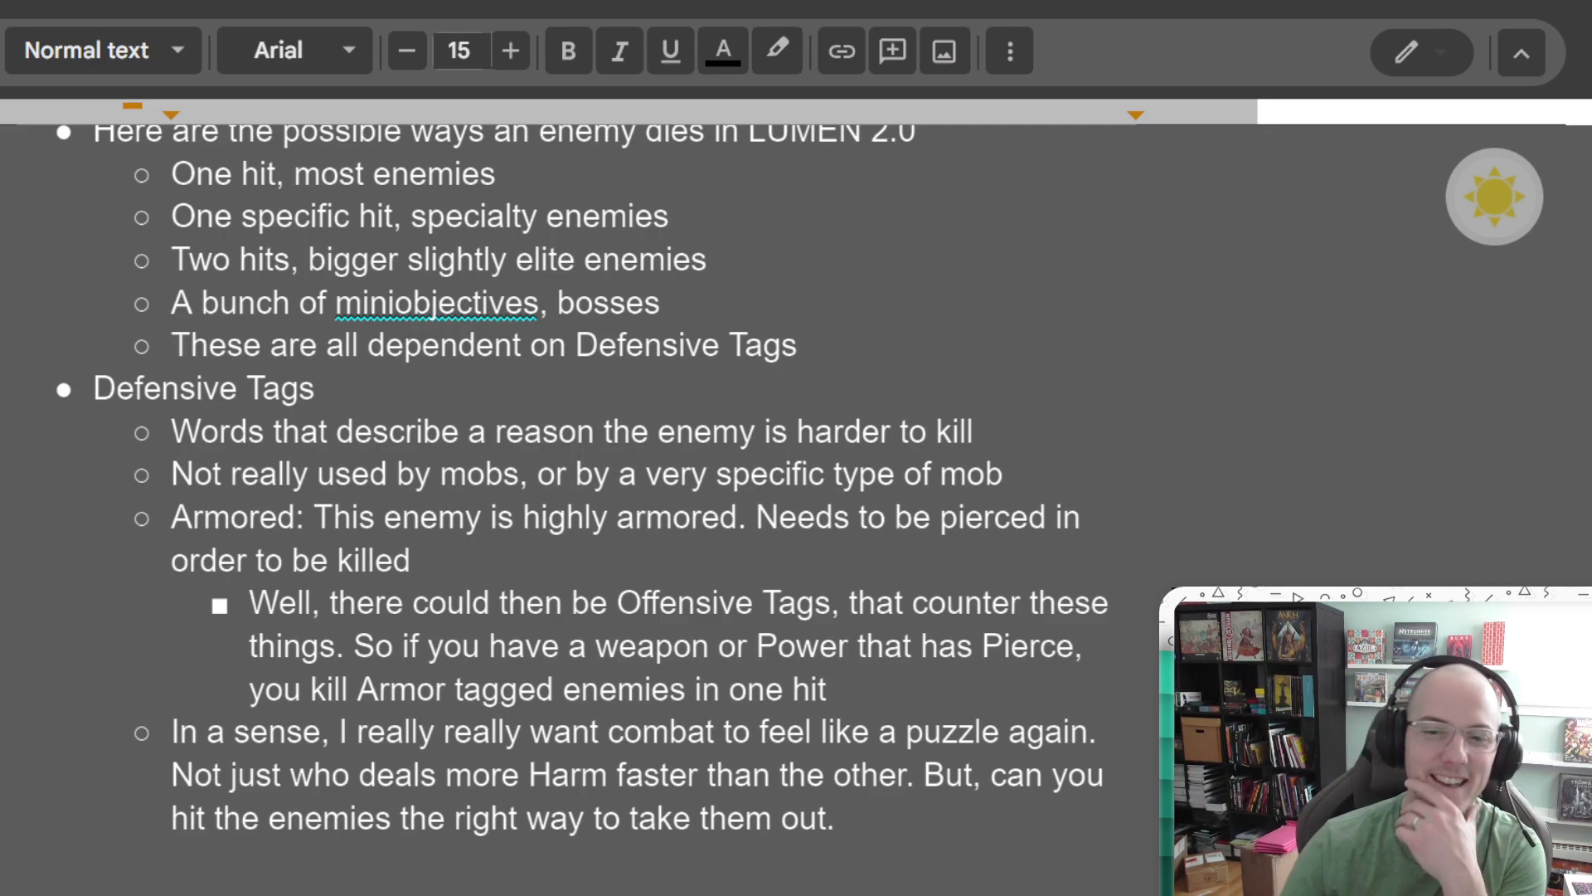
Add an empty line without a bullet after the note about combat feeling like a puzzle
scroll(620, 480, down, 2)
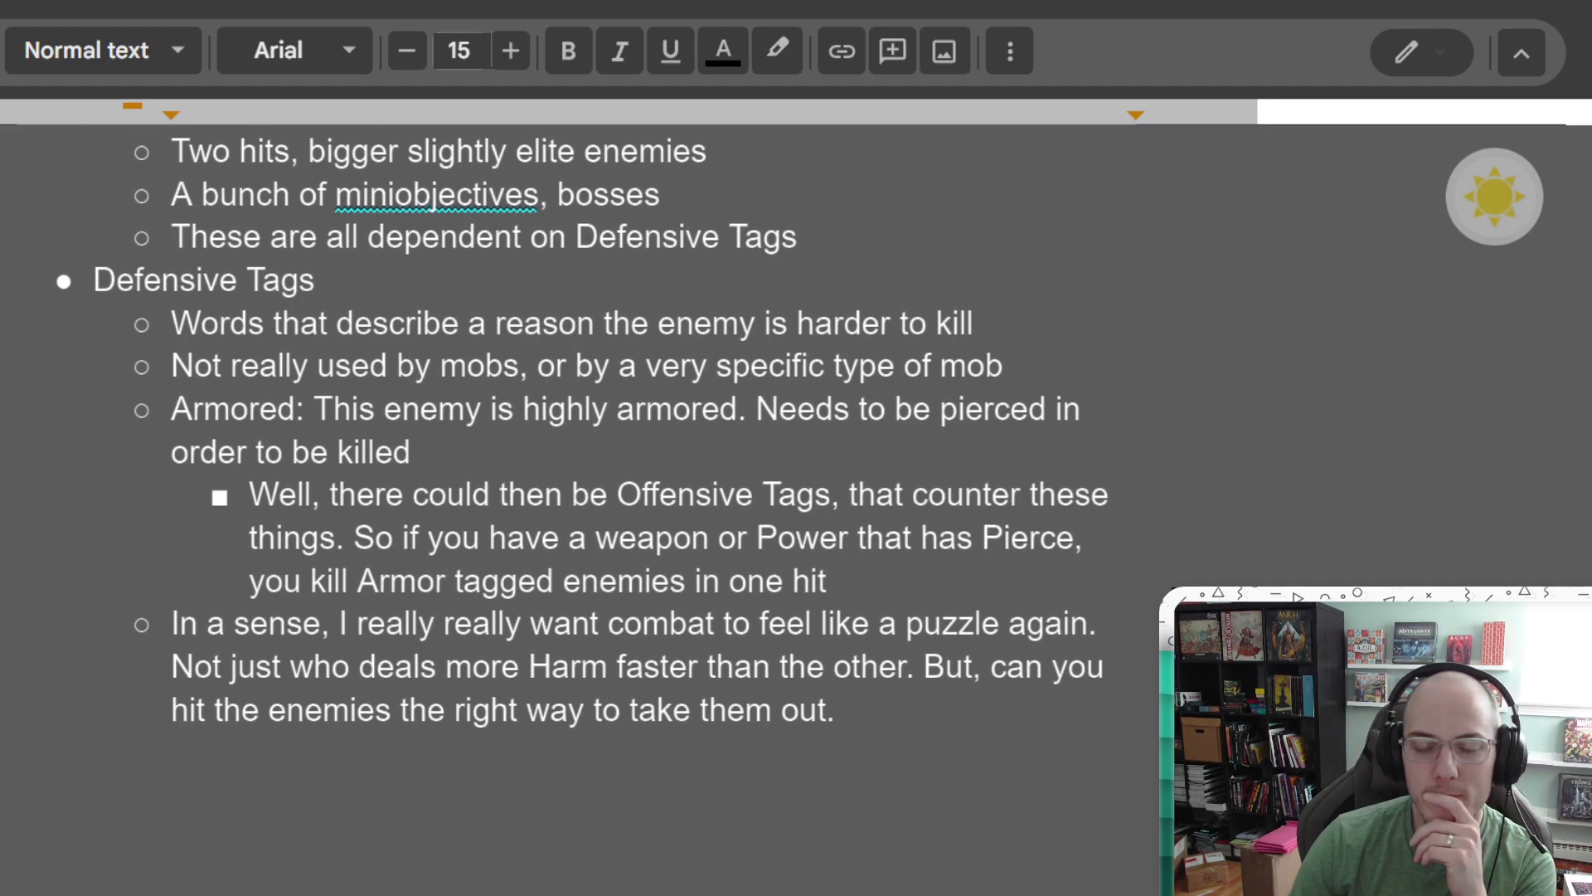
scroll(620, 480, down, 2)
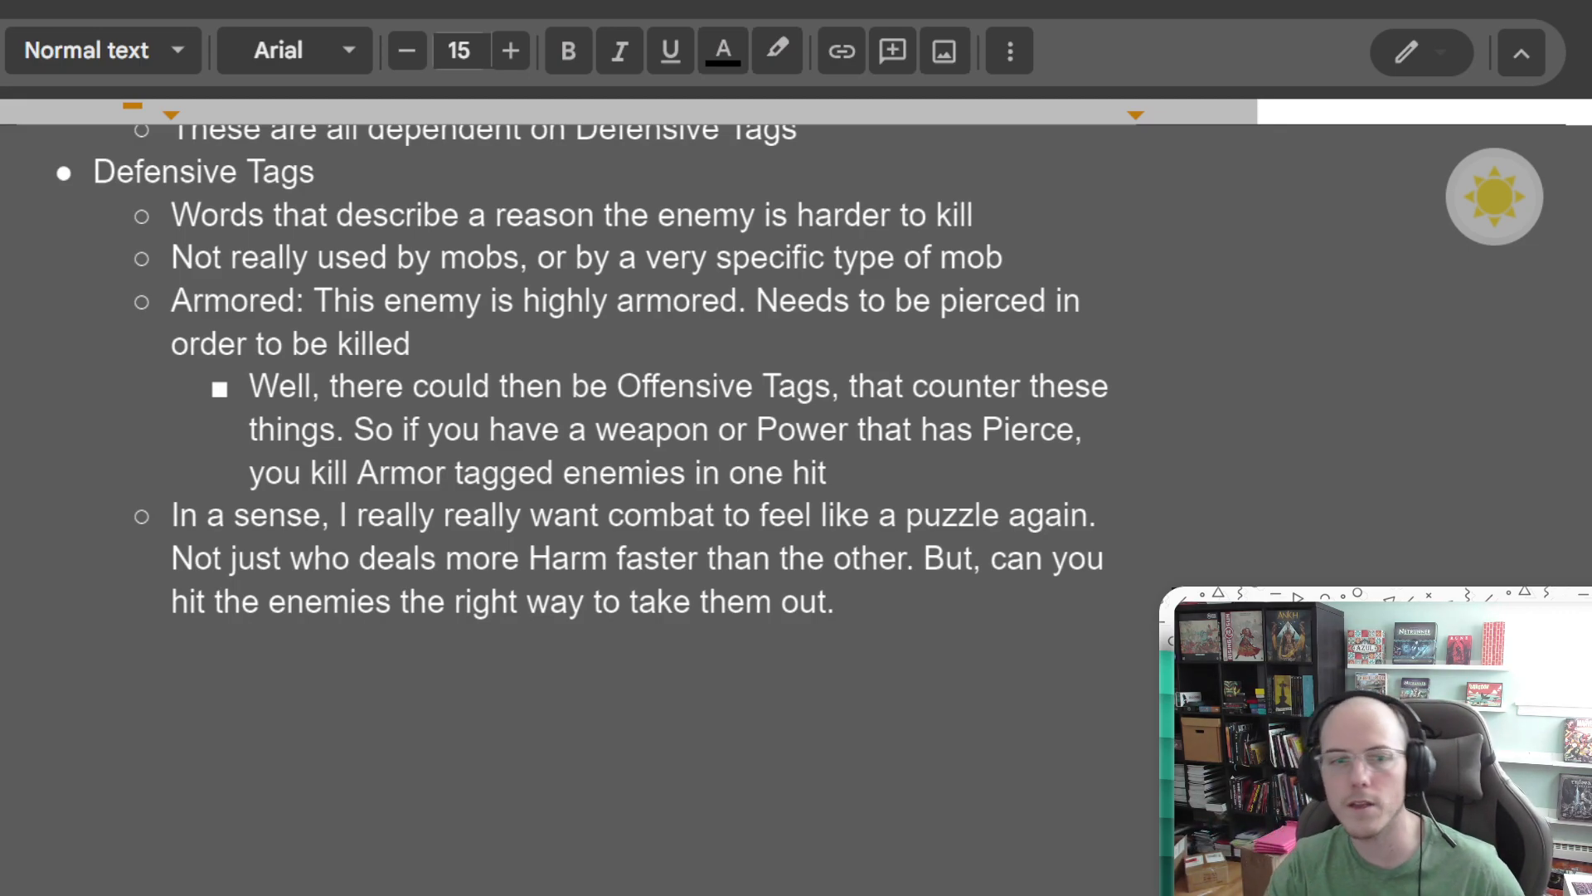
click(983, 613)
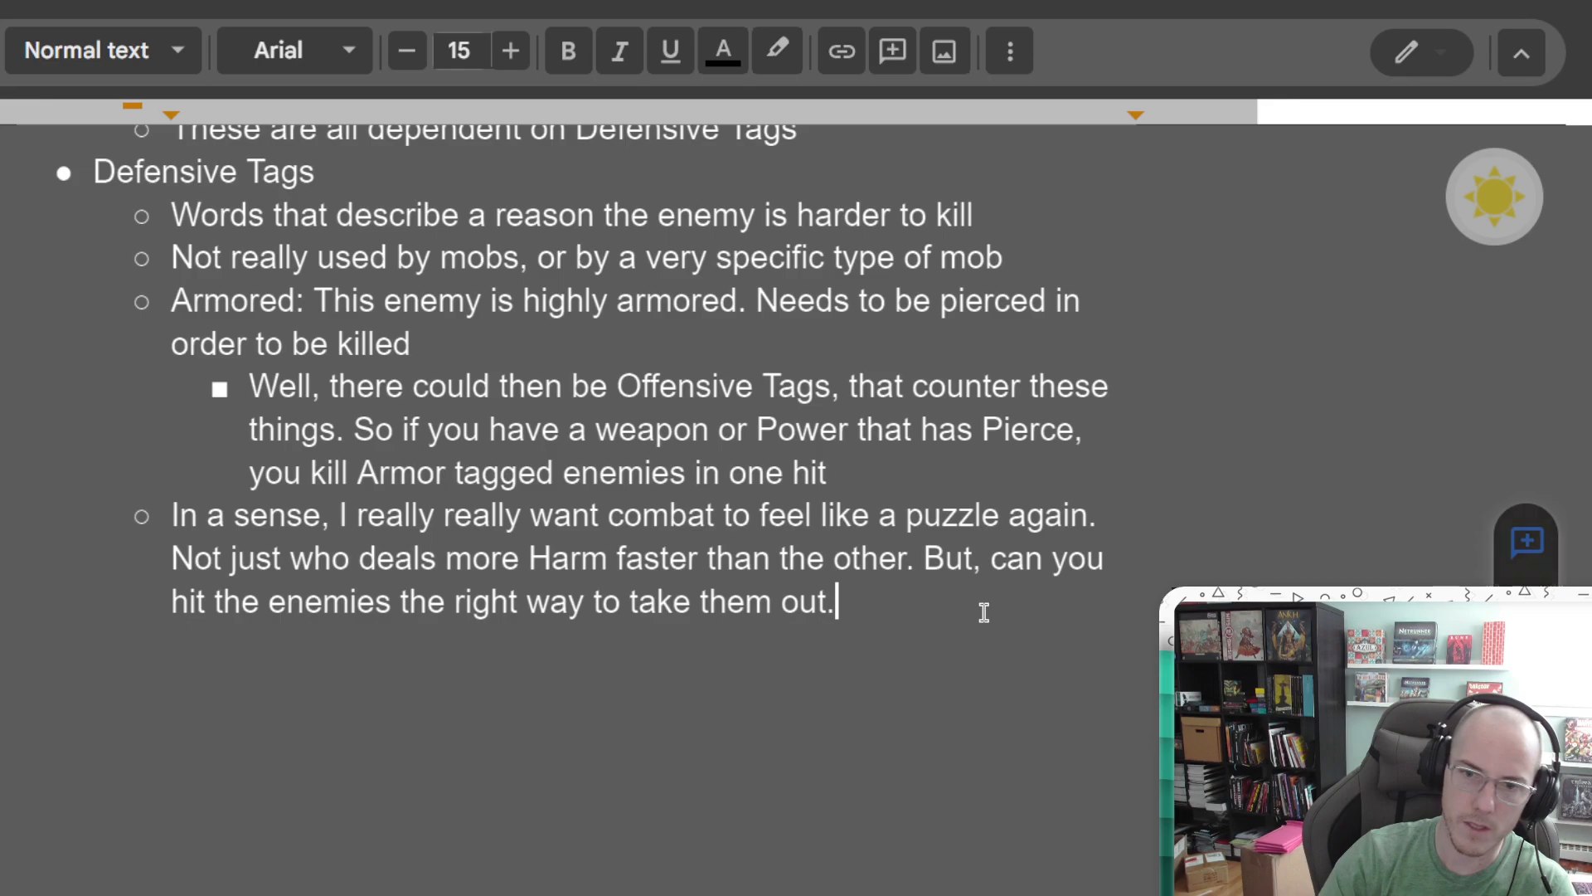
key(Return)
key(Return)
key(BackSpace)
key(BackSpace)
key(BackSpace)
key(BackSpace)
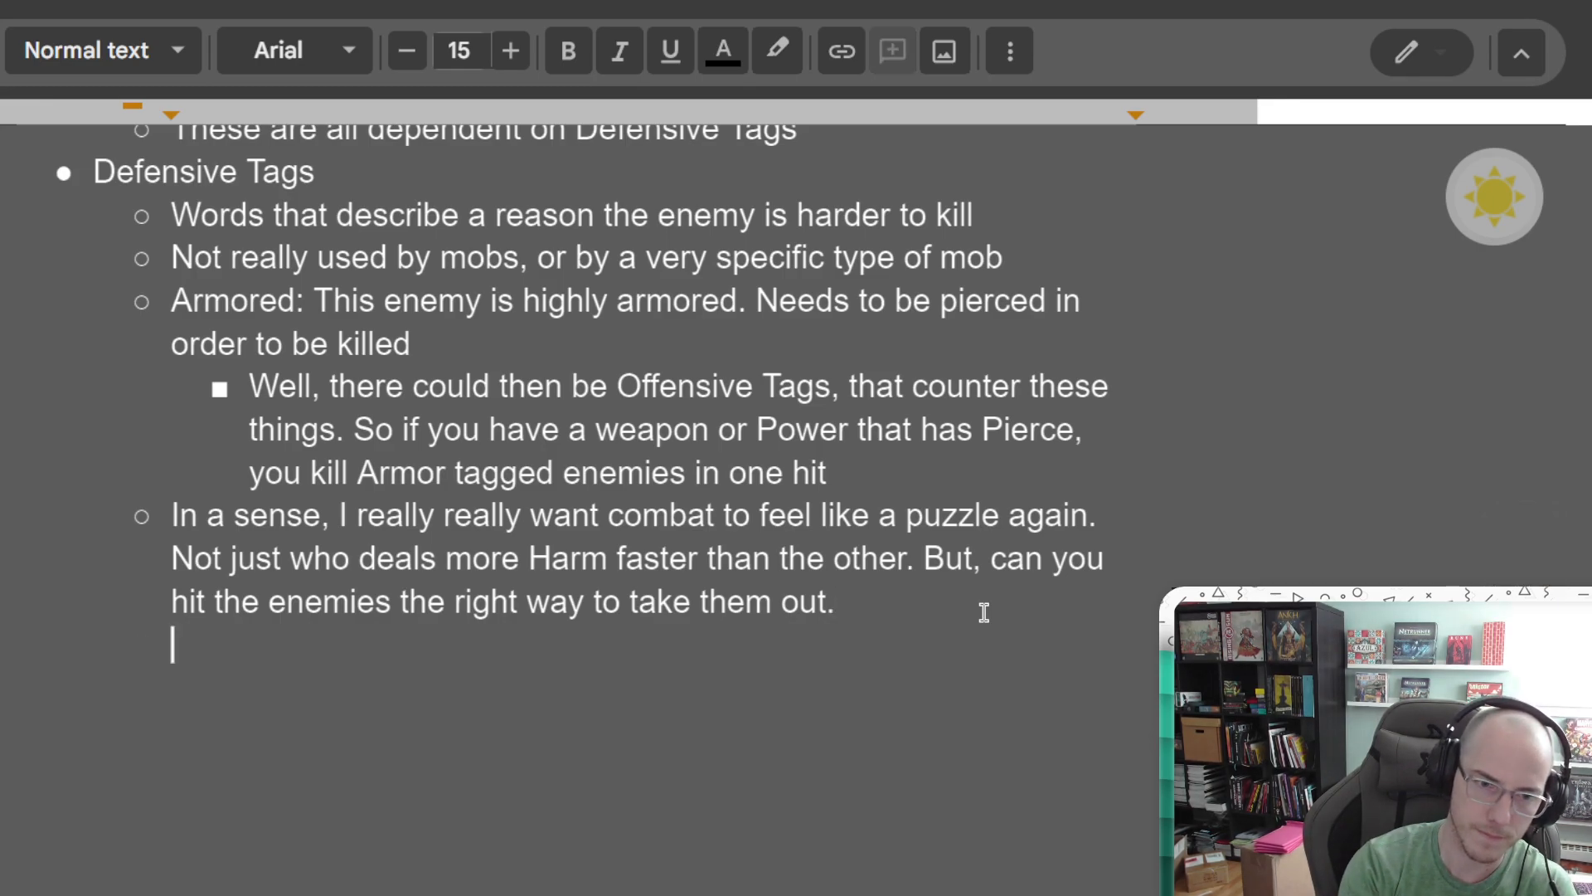
key(BackSpace)
key(Return)
key(Return)
key(BackSpace)
key(BackSpace)
key(BackSpace)
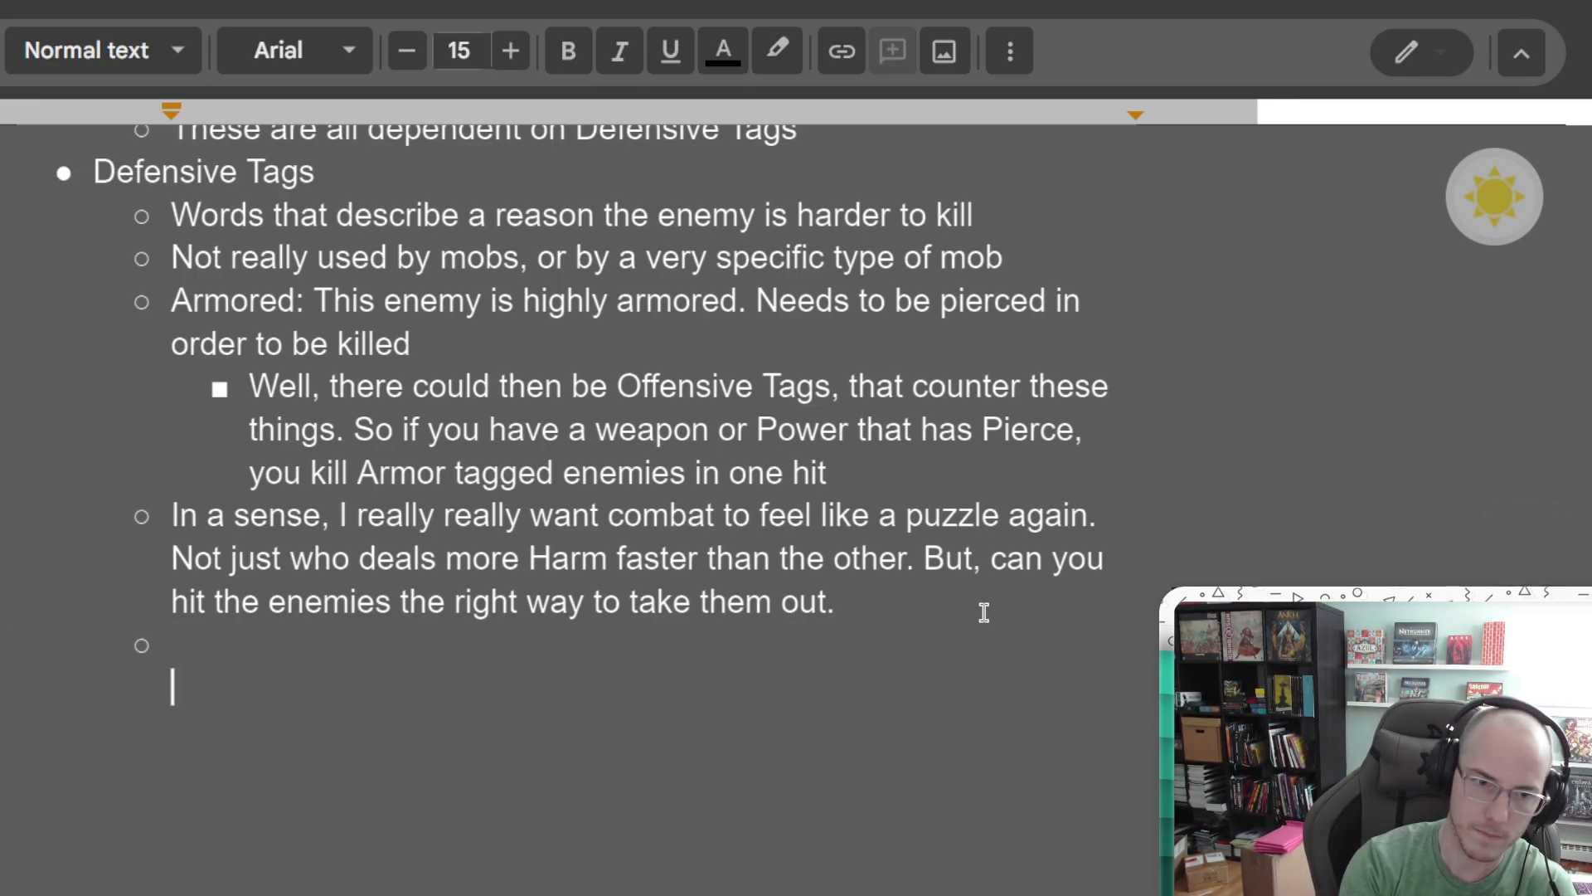
key(Return)
key(Return)
Add a top-level bullet after the combat puzzle note reading "How do you deal with a Boss enemy?"
key(Return)
key(BackSpace)
key(BackSpace)
key(BackSpace)
key(BackSpace)
key(BackSpace)
key(Return)
key(shift+Tab)
text(How do you deal)
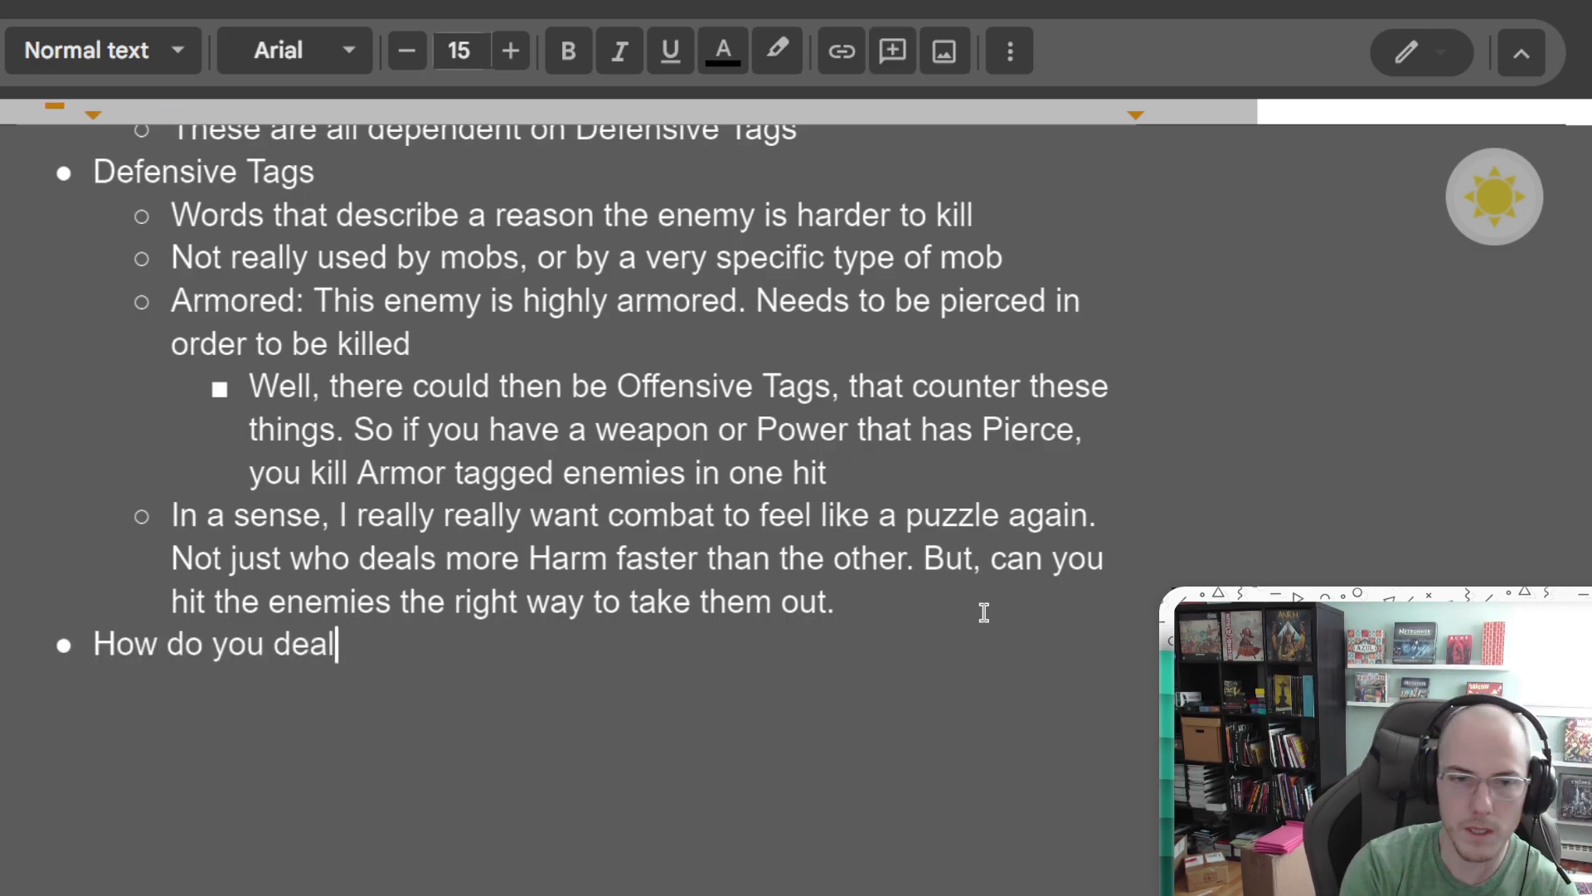
text( with a Boss enemy?)
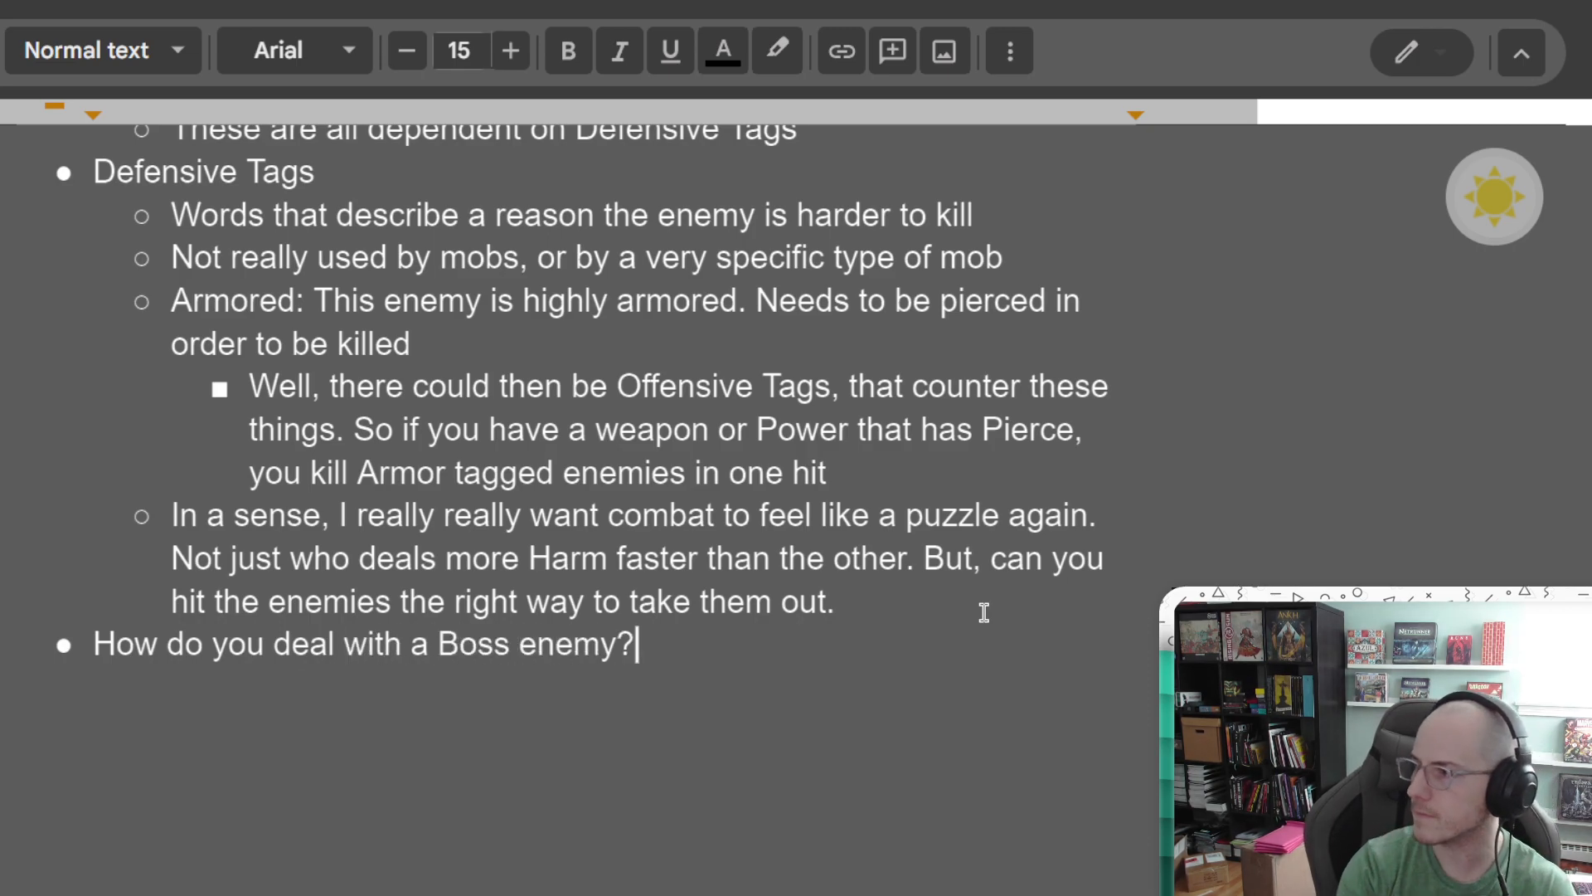
Add a sub-bullet under the Boss enemy question reading "Be like NULL"
key(Return)
key(Tab)
text(Be like NULL)
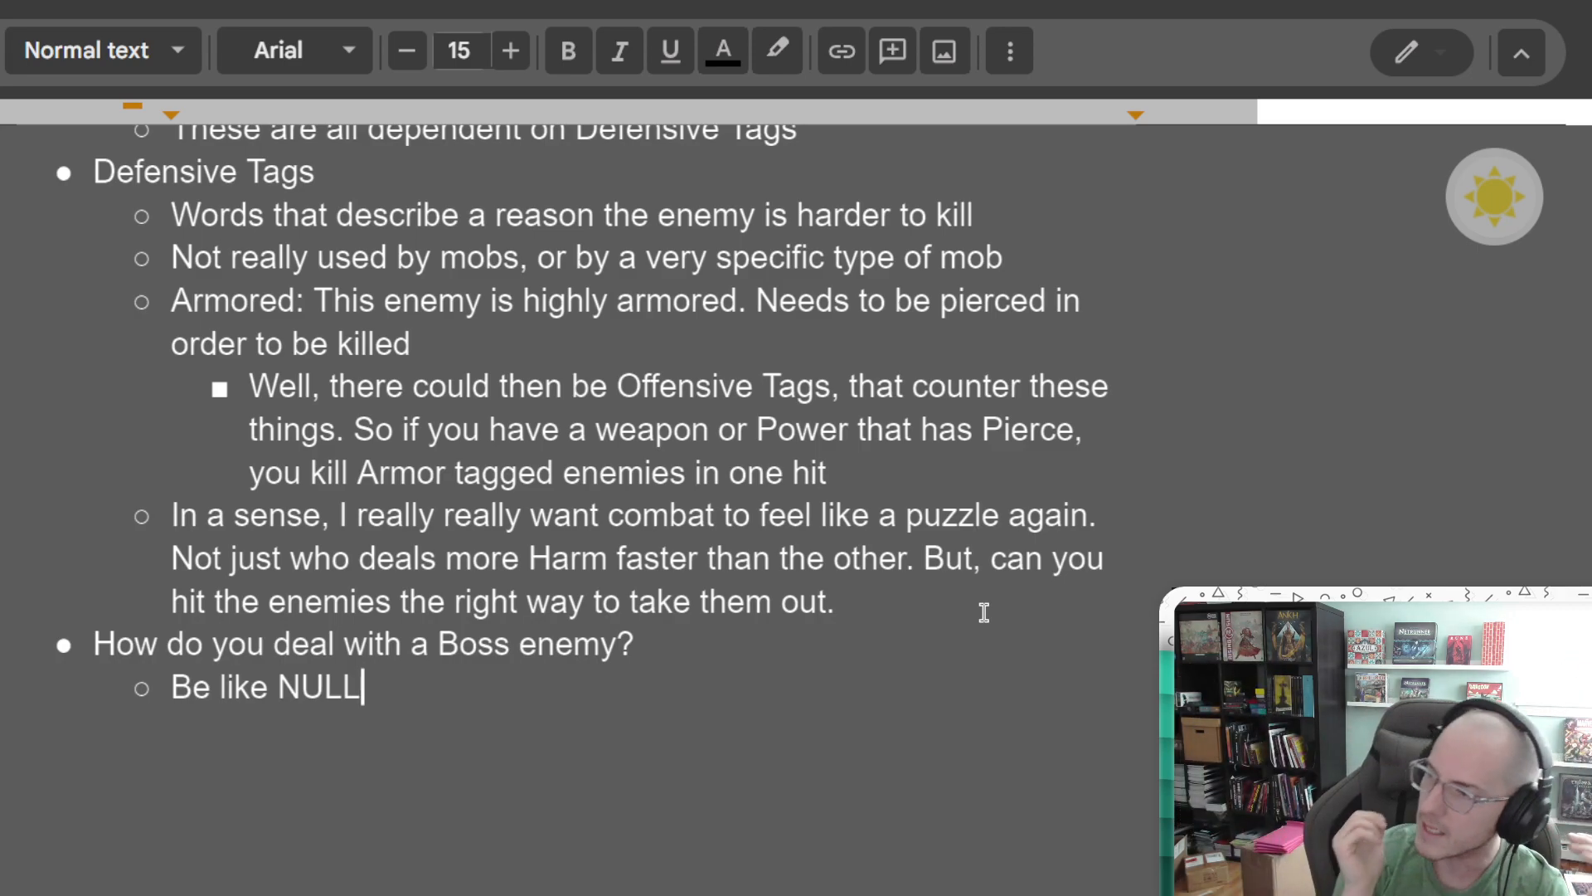
Start another sub-bullet under the Boss enemy question with "Treat them like a MMO boss, you need to"
key(Return)
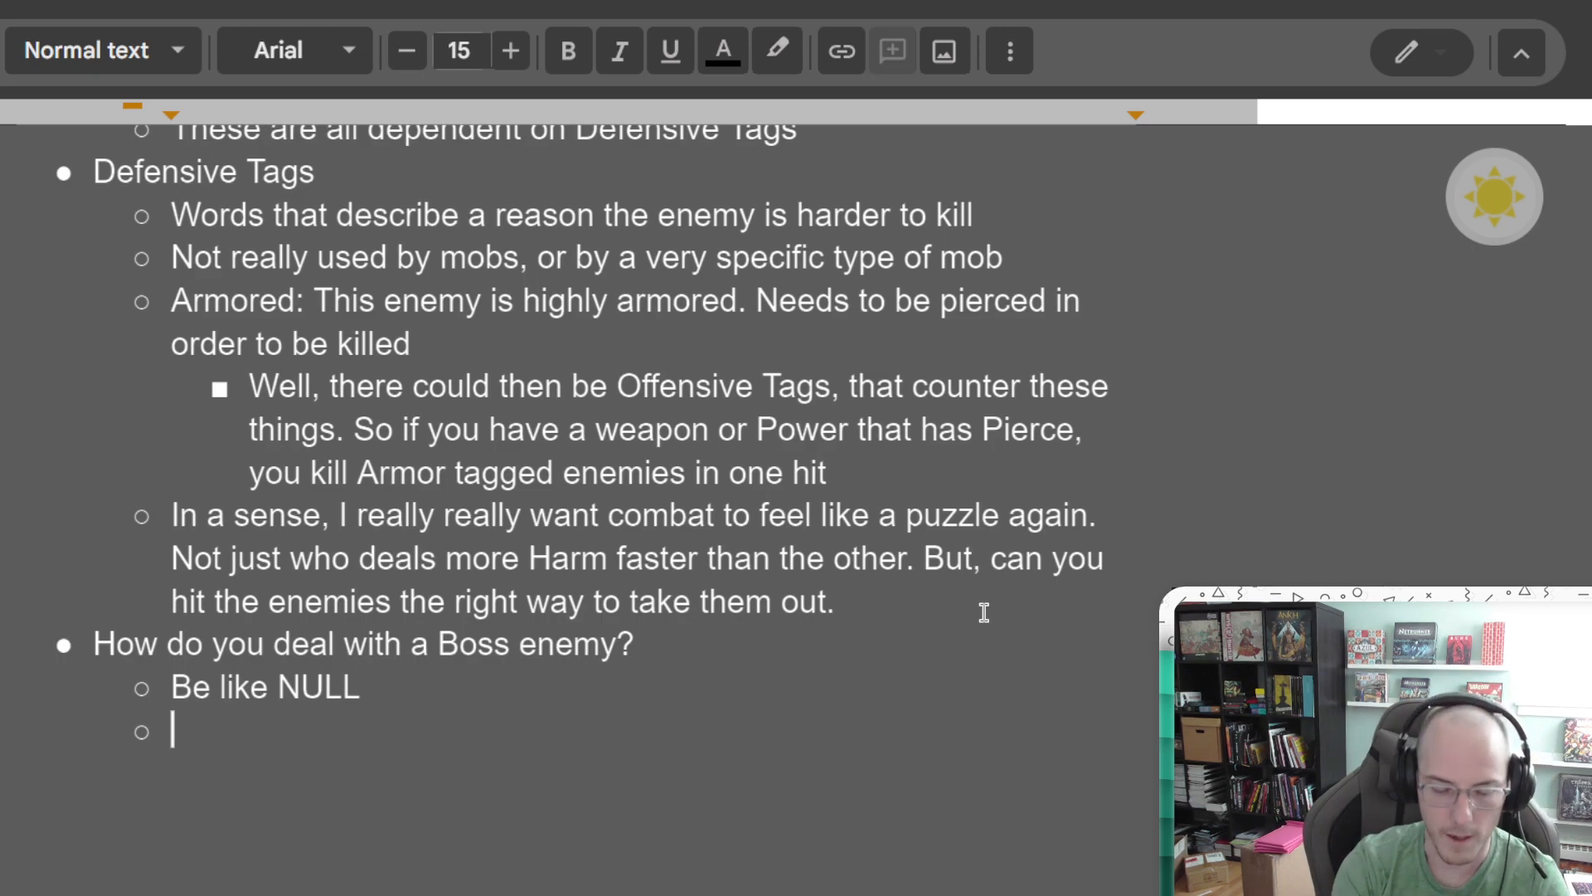
text(Treat ht)
key(BackSpace)
key(BackSpace)
text(thje)
key(BackSpace)
key(BackSpace)
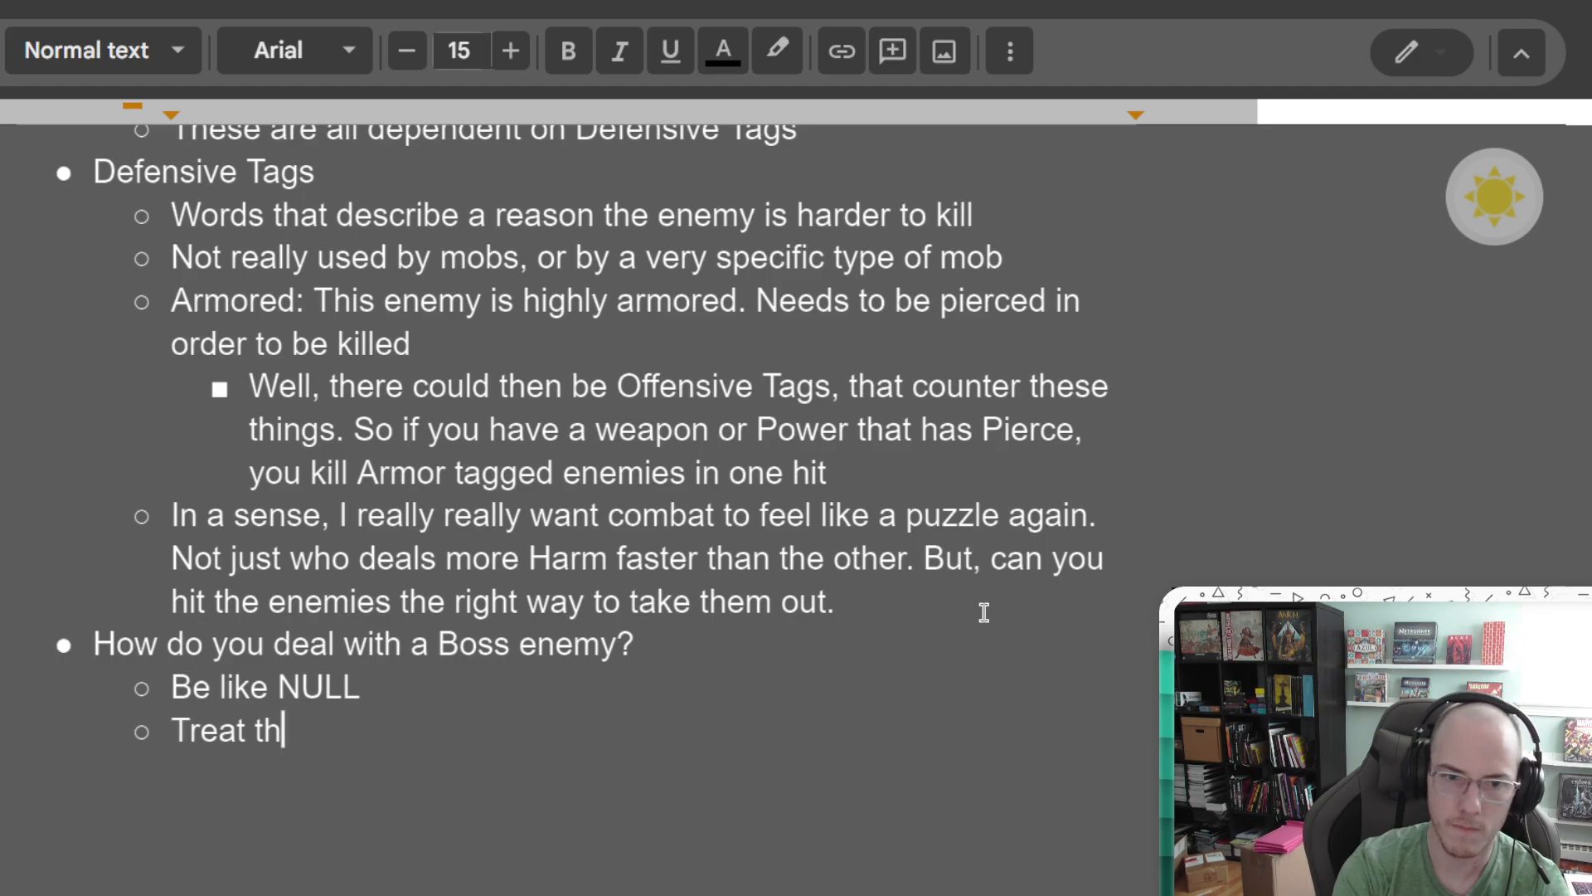
text(em like a MMO bosd)
key(BackSpace)
text(s, you need to )
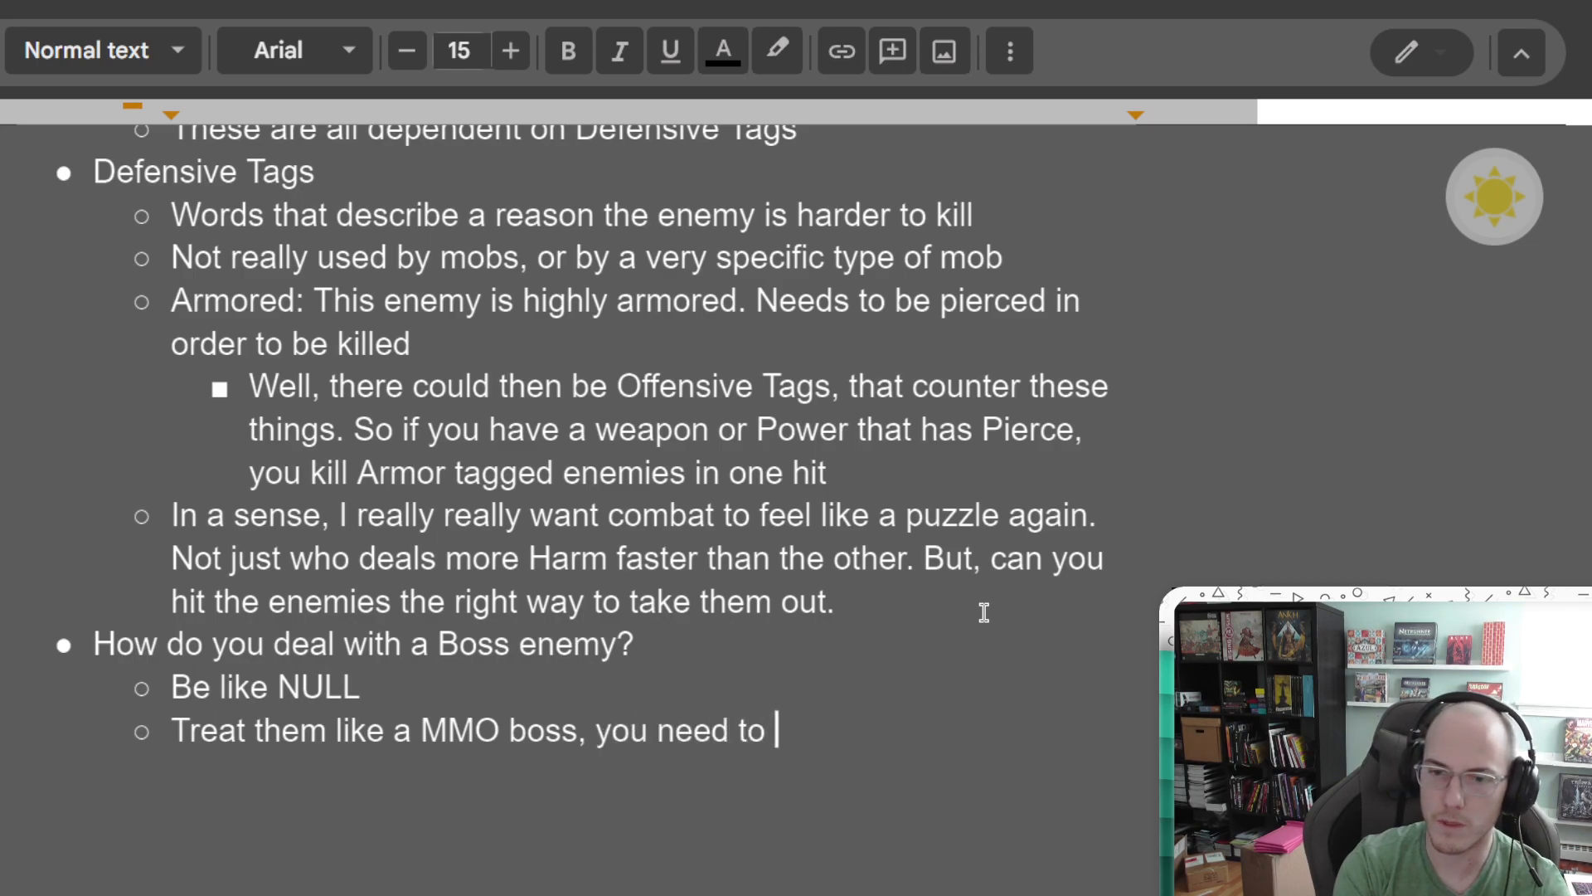
text(get to the damage )
text(phase by do)
text(ing other htig)
Complete the MMO boss sub-bullet with "get to the damage phase by doing other things first"
key(BackSpace)
key(BackSpace)
text(h)
key(BackSpace)
key(BackSpace)
key(BackSpace)
text(things first)
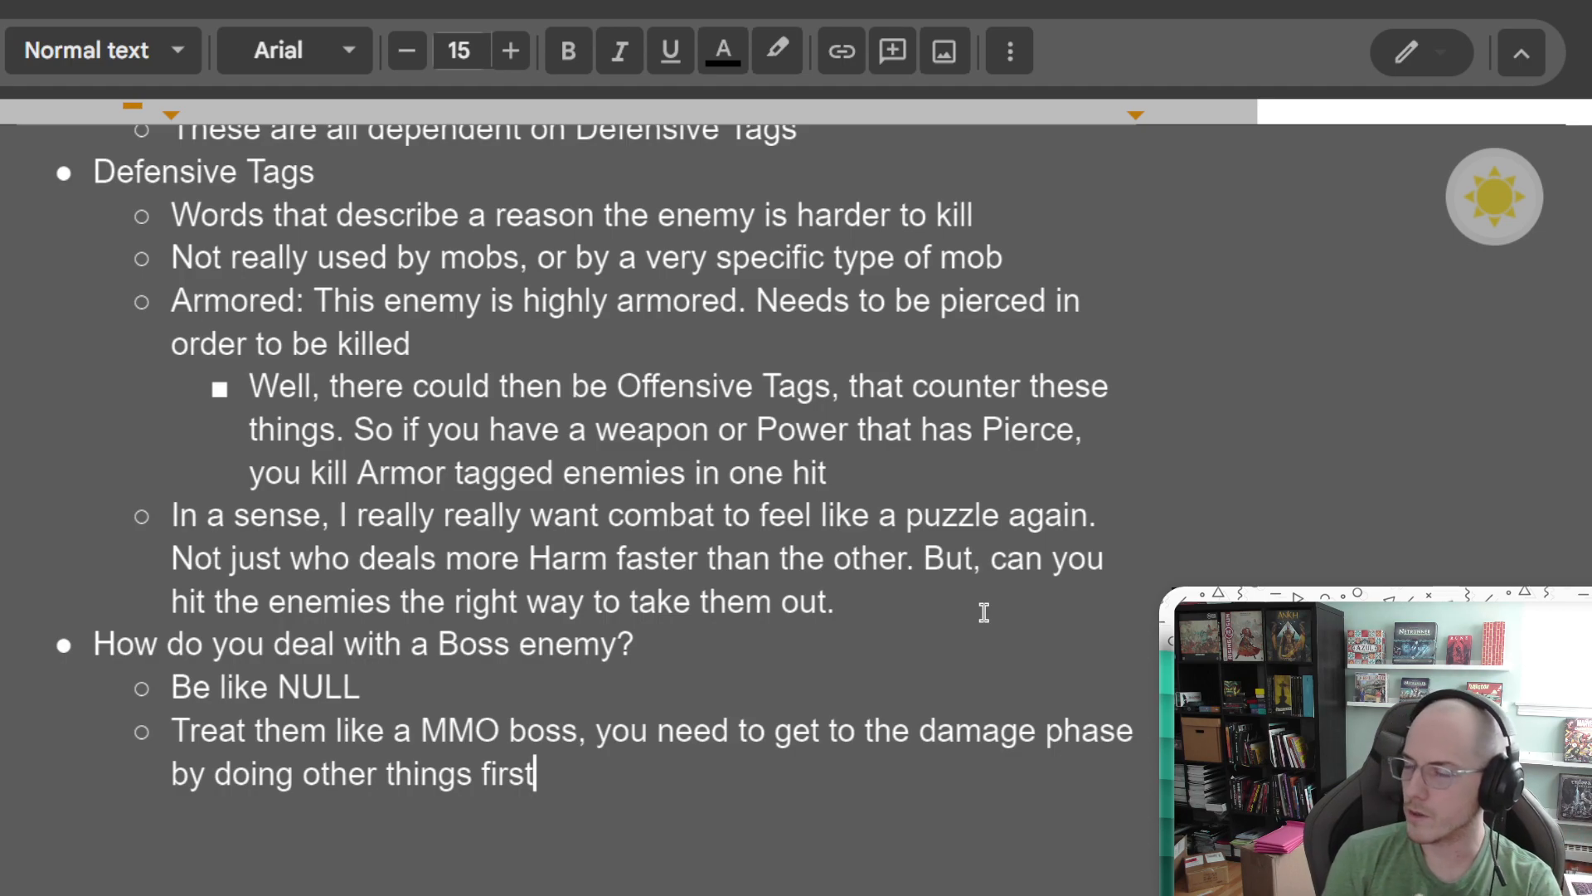
Review the possible ways an enemy dies in the notes and compare them with the enemy tag list in the DUSK layout file
scroll(698, 569, up, 6)
scroll(698, 568, up, 5)
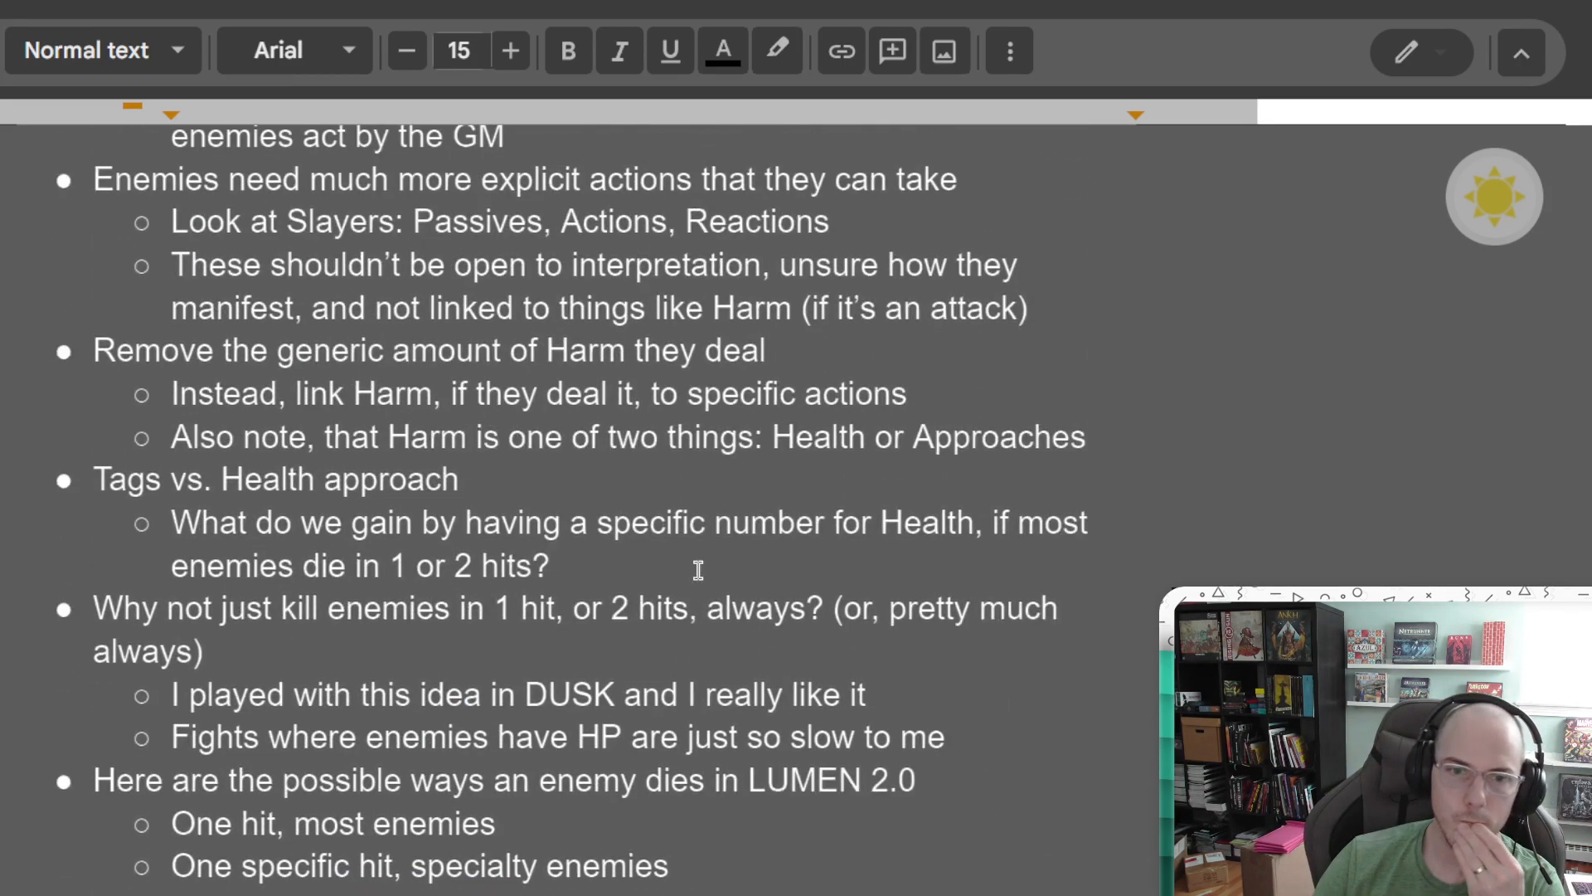
scroll(698, 569, down, 7)
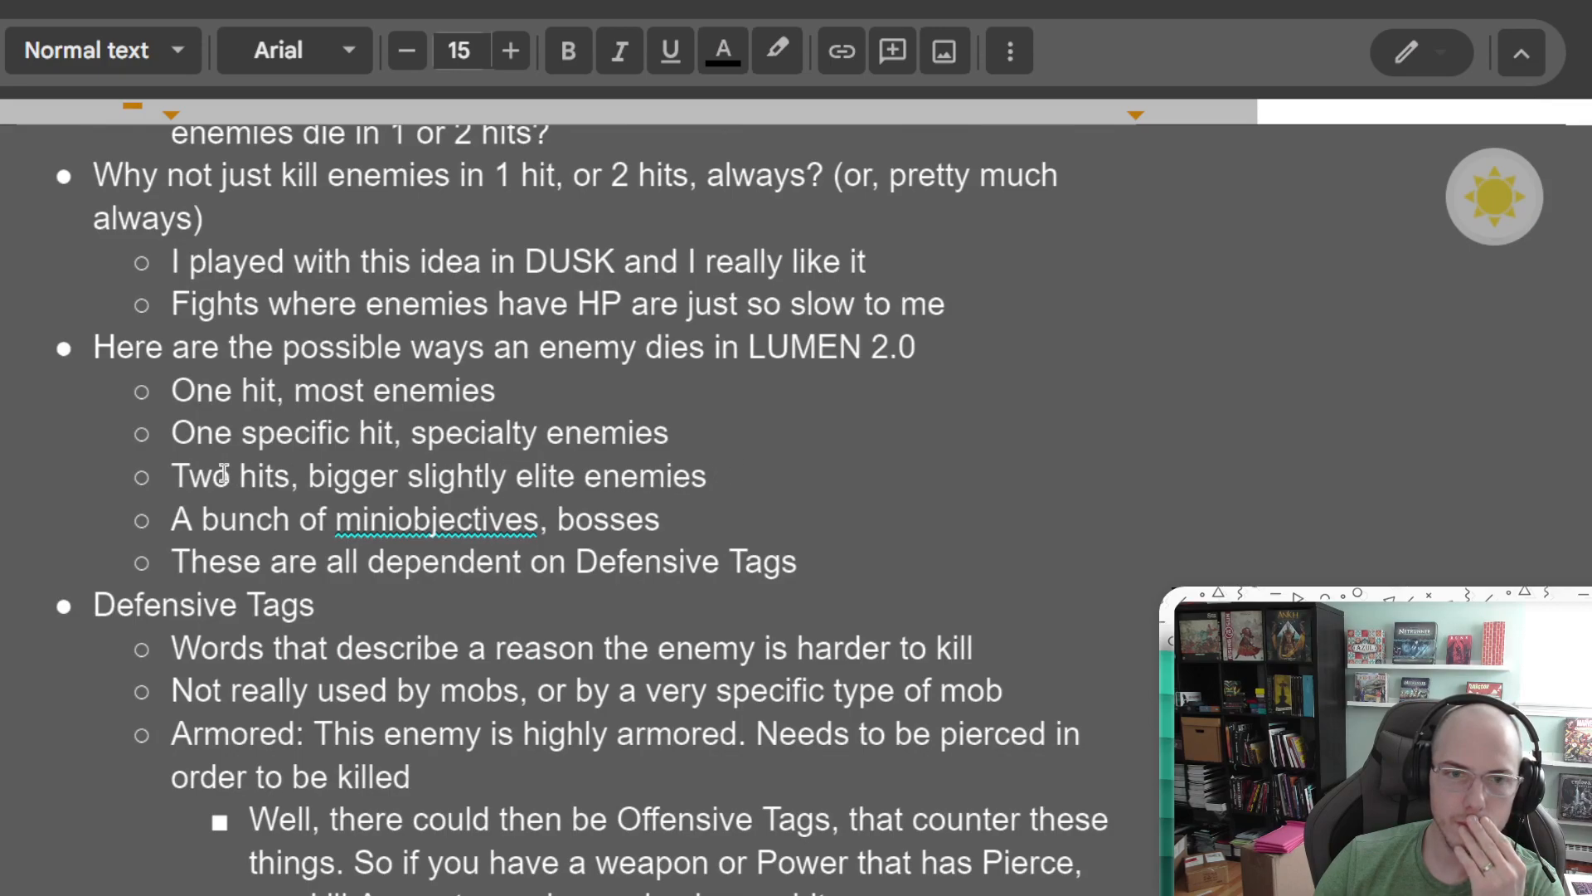
click(276, 432)
click(320, 432)
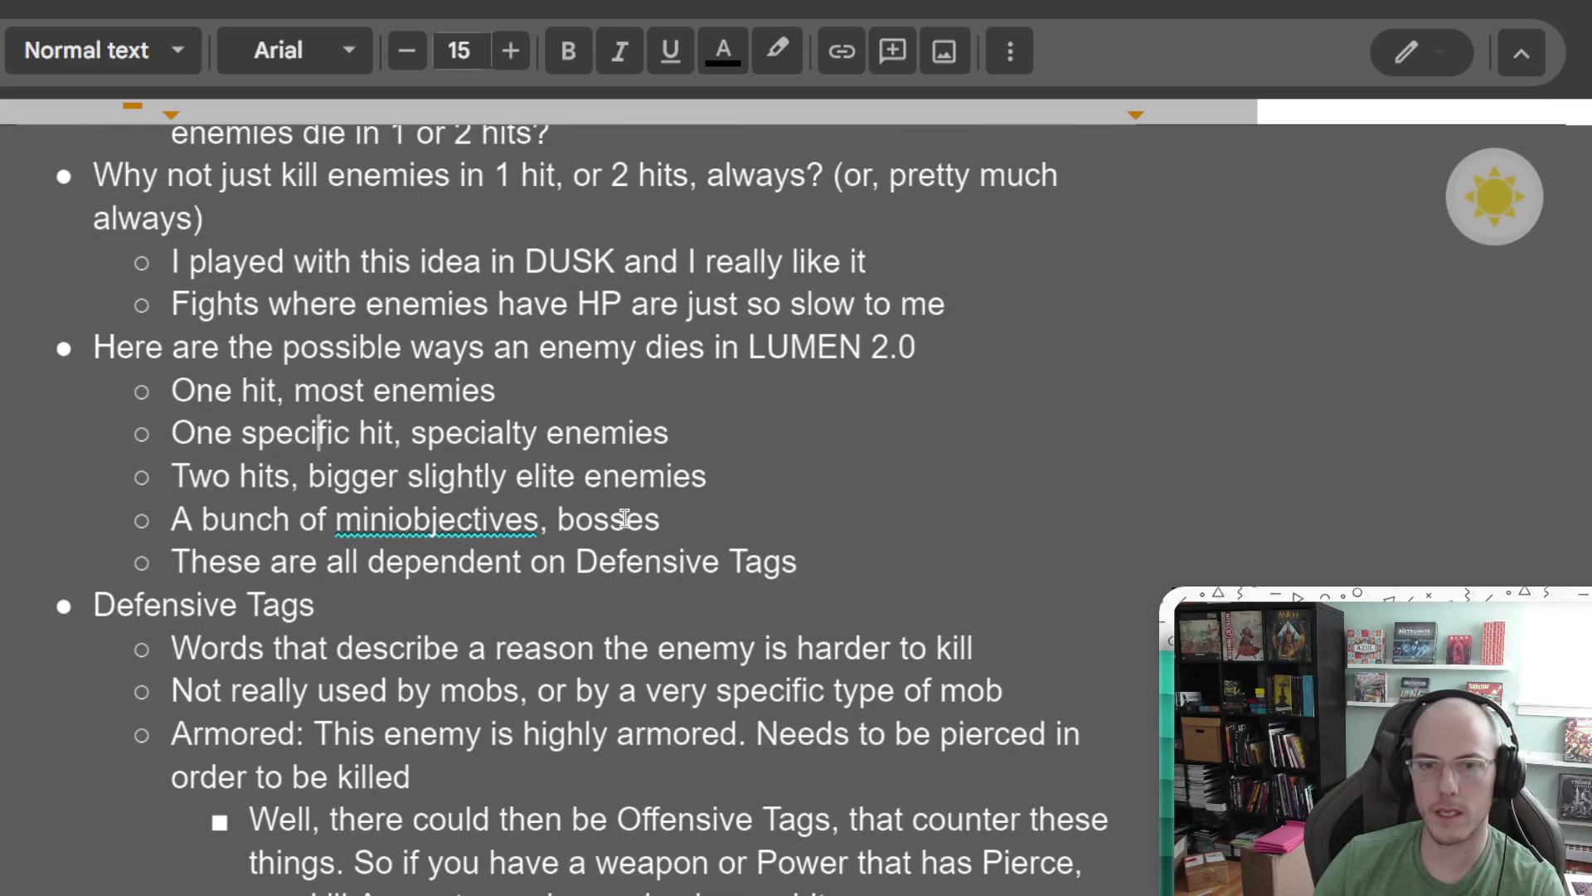
click(188, 399)
triple_click(282, 449)
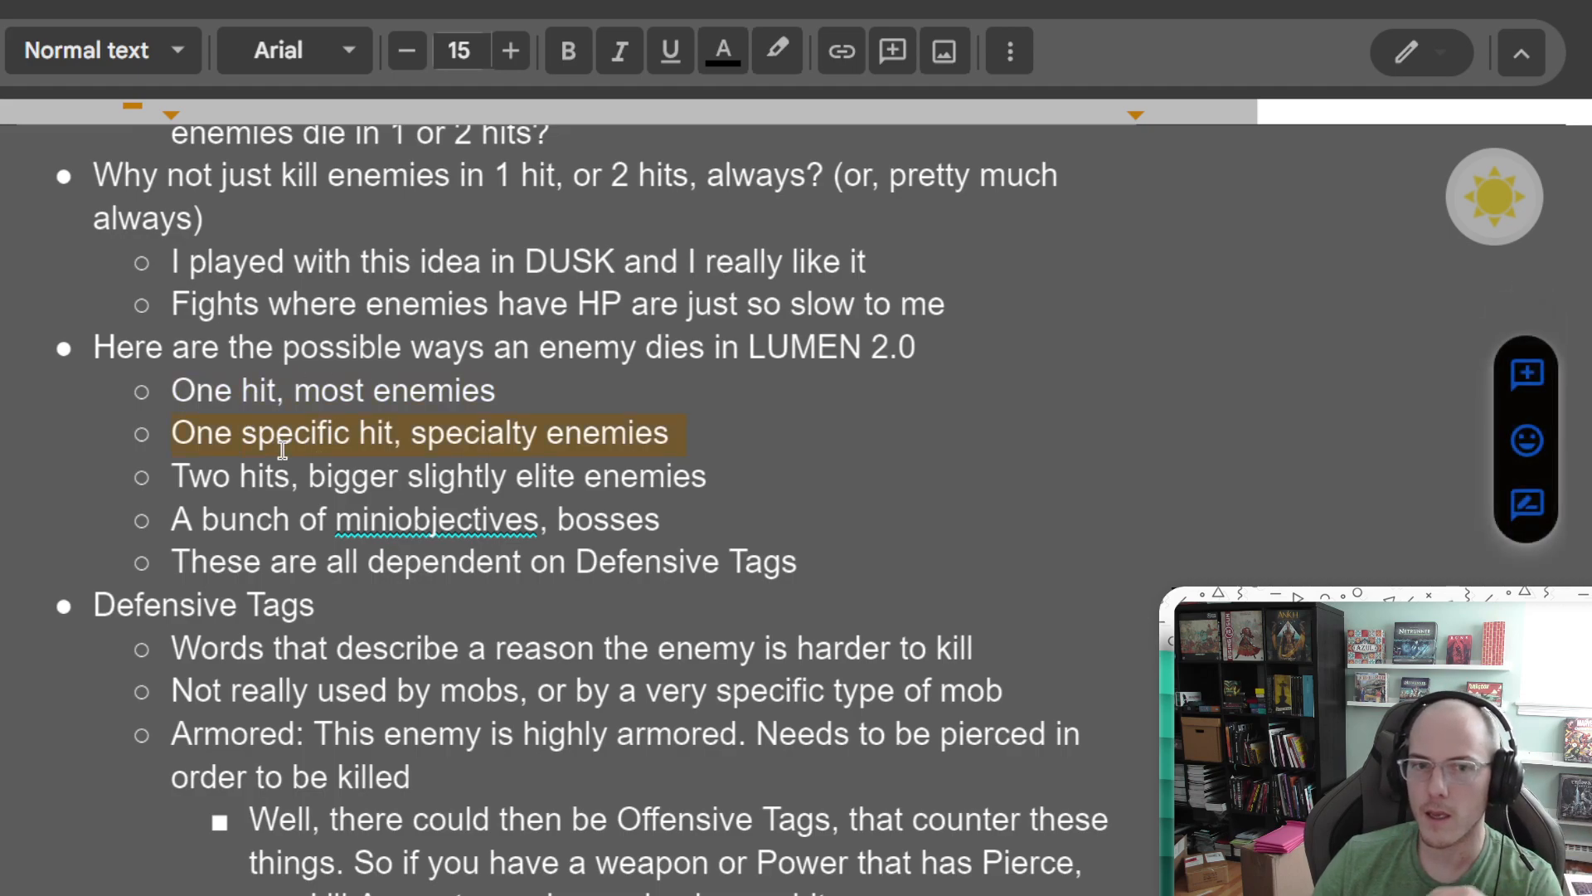
click(396, 432)
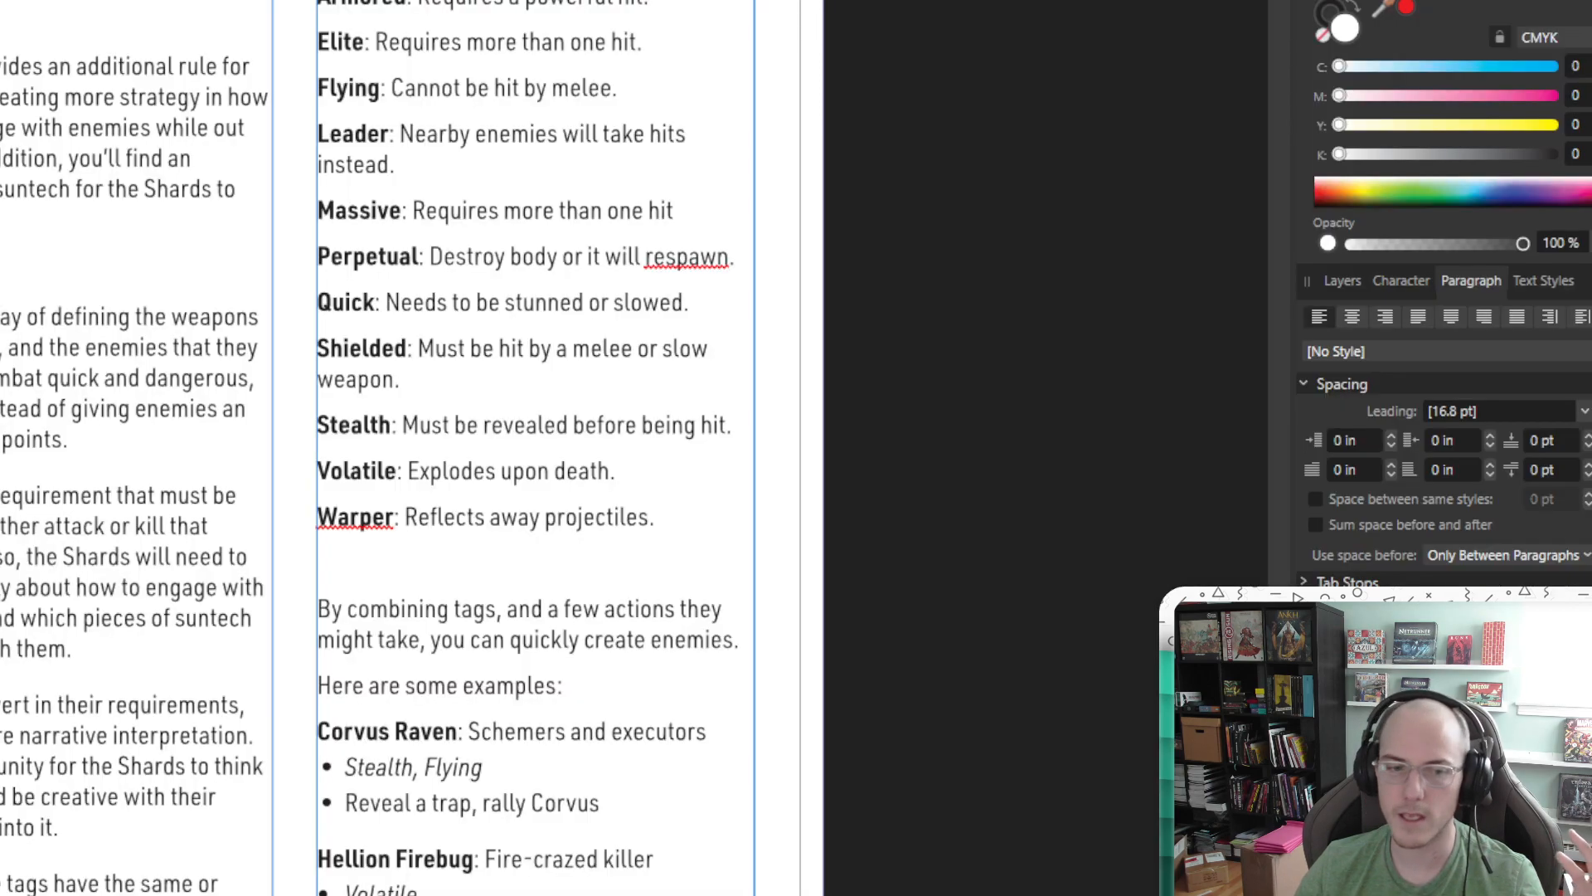
scroll(433, 252, up, 2)
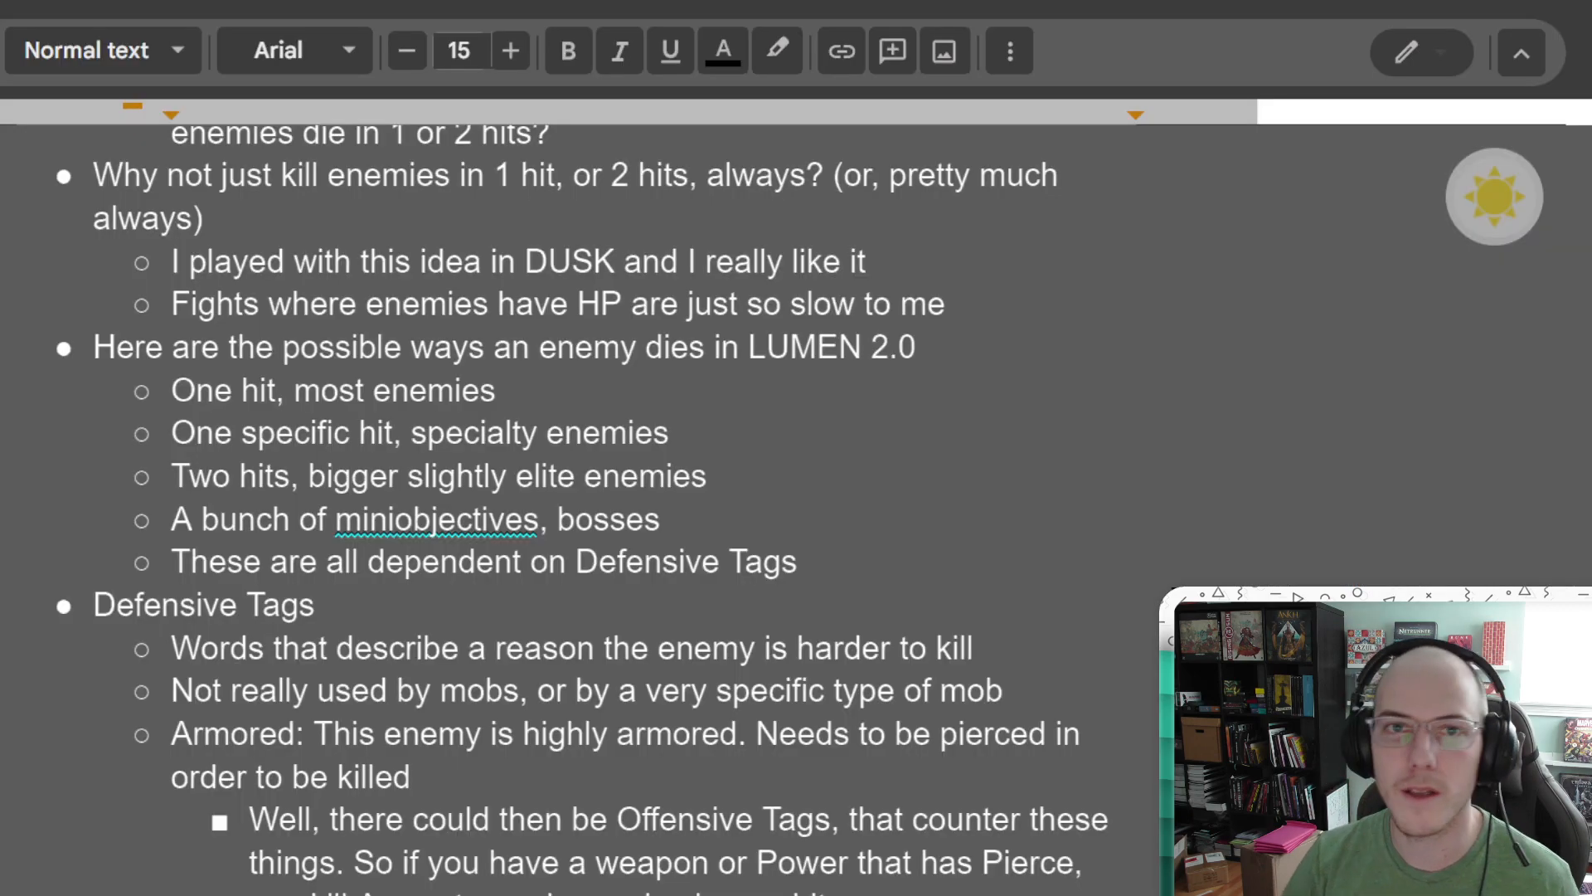
Return to the Google Docs notes and add a top-level bullet below the MMO boss note reading "Why is this good?"
scroll(540, 600, down, 8)
click(767, 601)
click(761, 541)
key(Return)
key(shift+Tab)
text(Why )
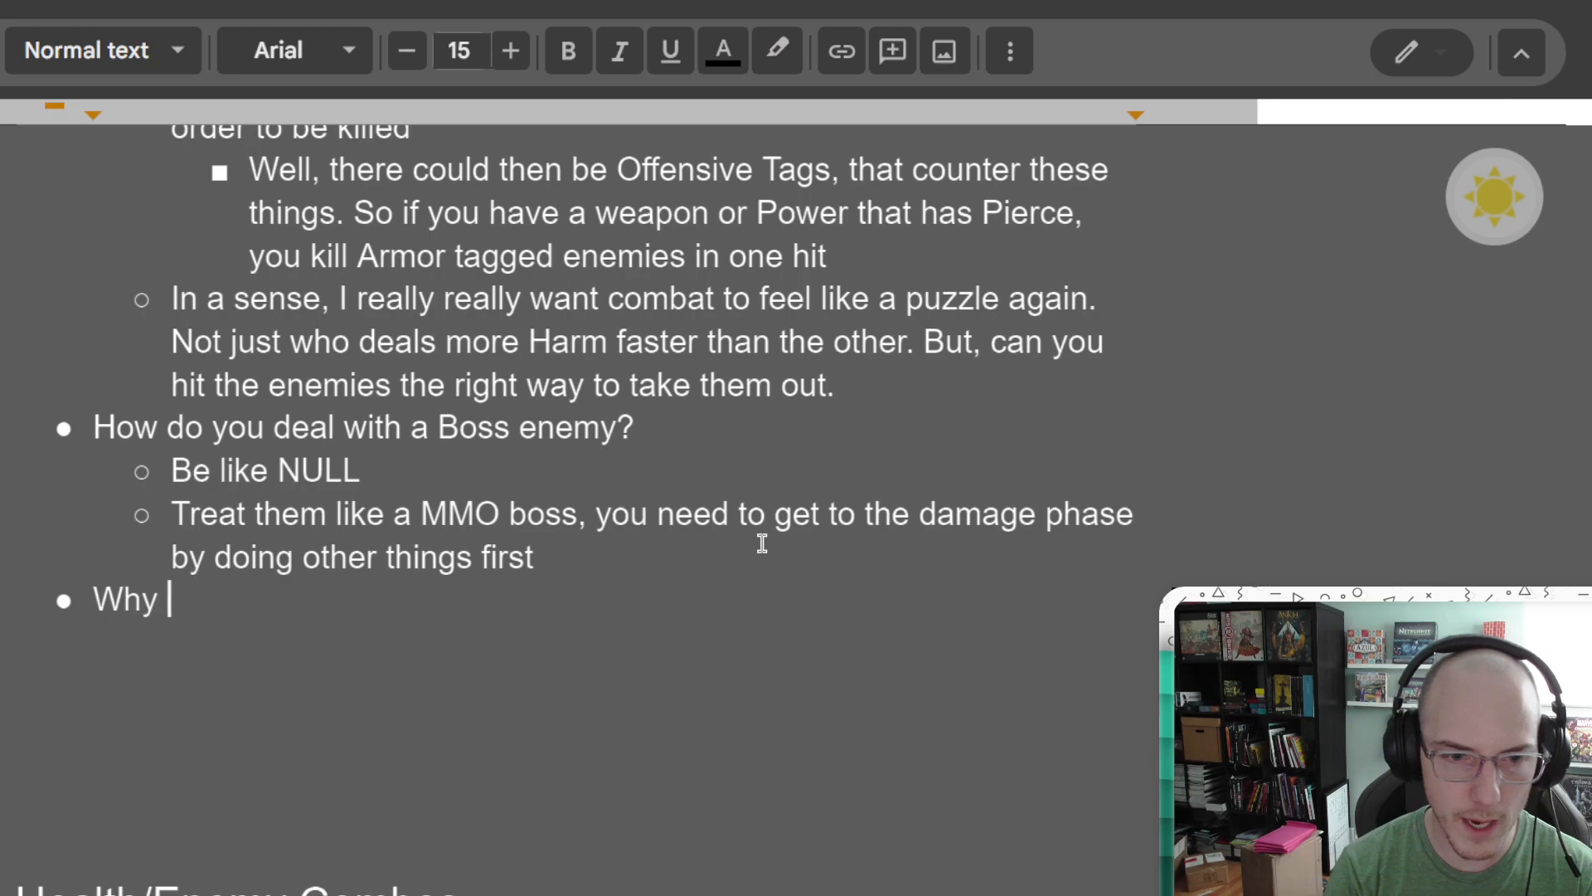
text(is this good?)
Add a sub-bullet under "Why is this good?" reading "Emphasizes creativity in combat, puzzle solving, teamwork"
key(Return)
key(Tab)
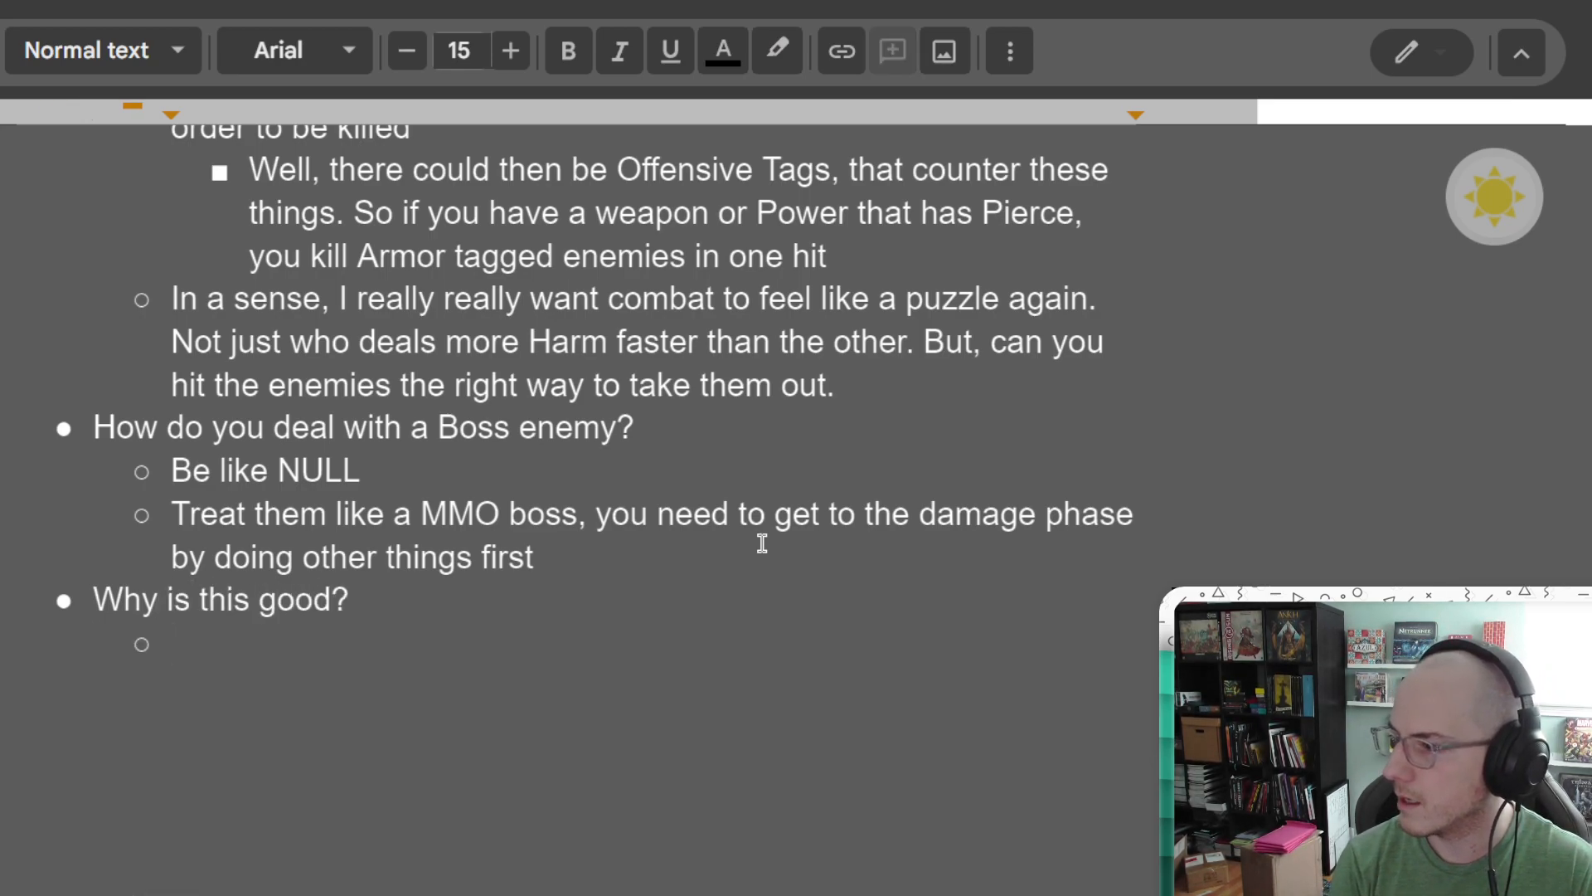
text(Empha)
key(BackSpace)
text(asizes creati)
text(vity in combat, )
text(puis)
key(BackSpace)
key(BackSpace)
text(zzle so)
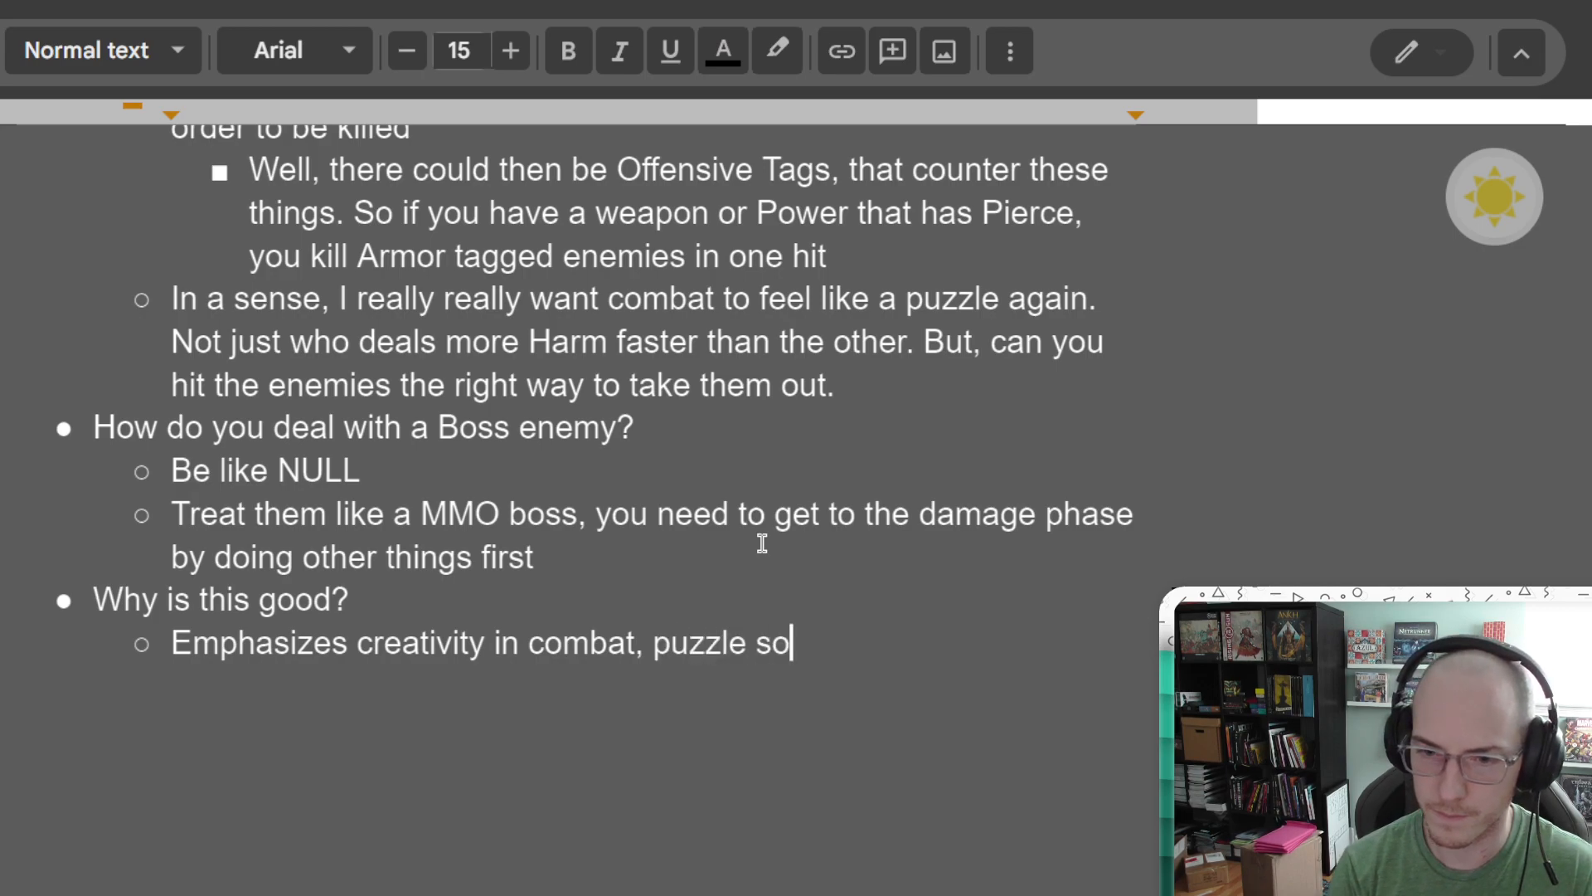
text(lving, teamwork)
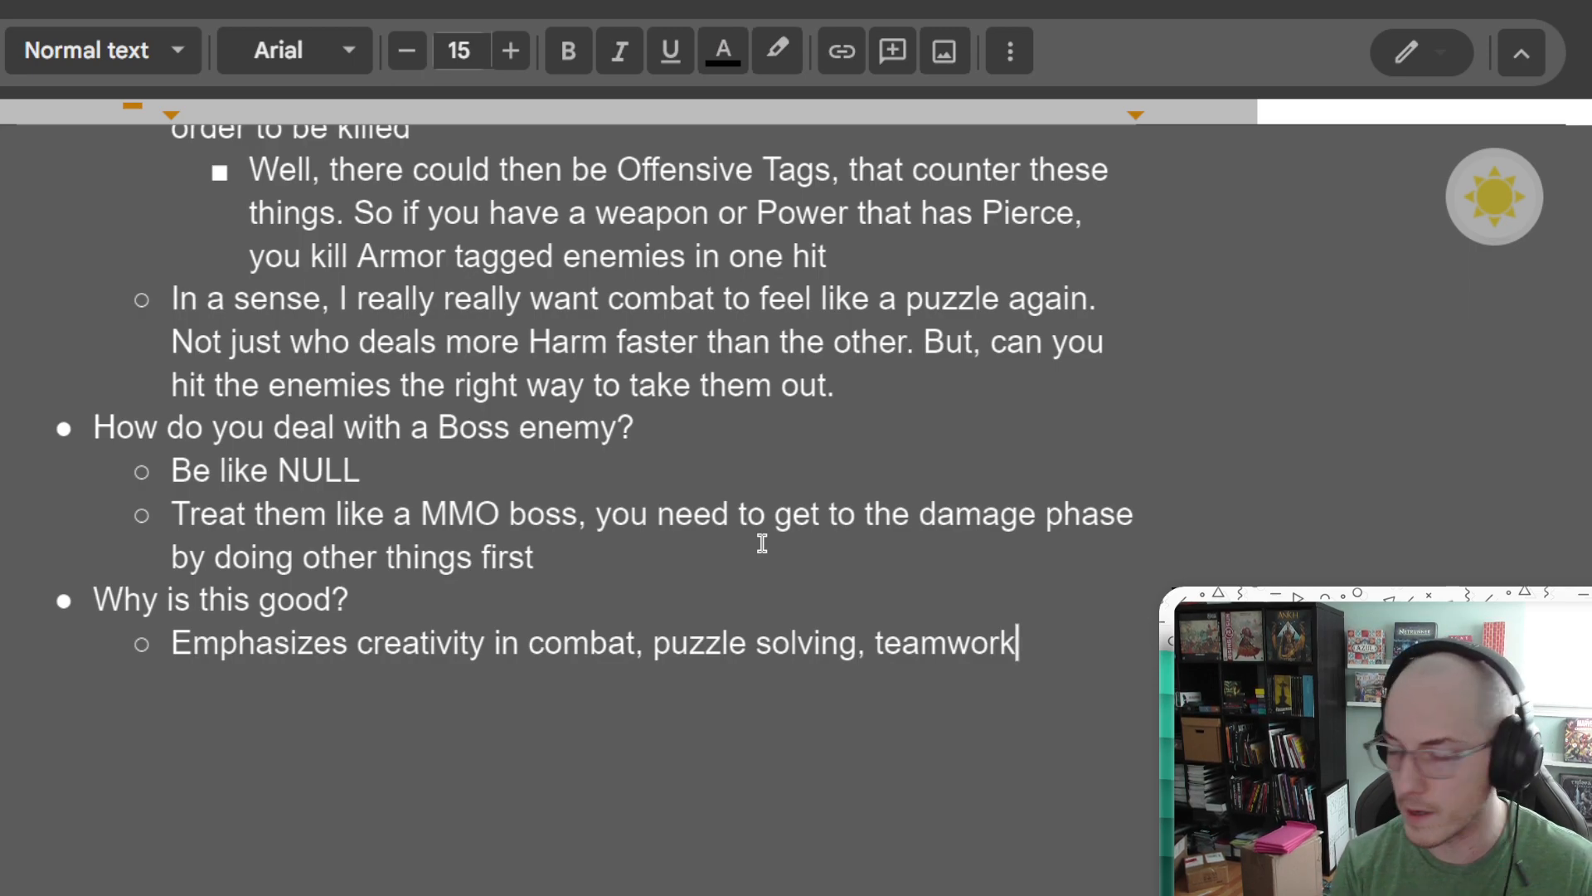
Add a second sub-bullet reading "Not slow, or at least not slowed by whittling down a big bag of HP"
key(Return)
text(Not )
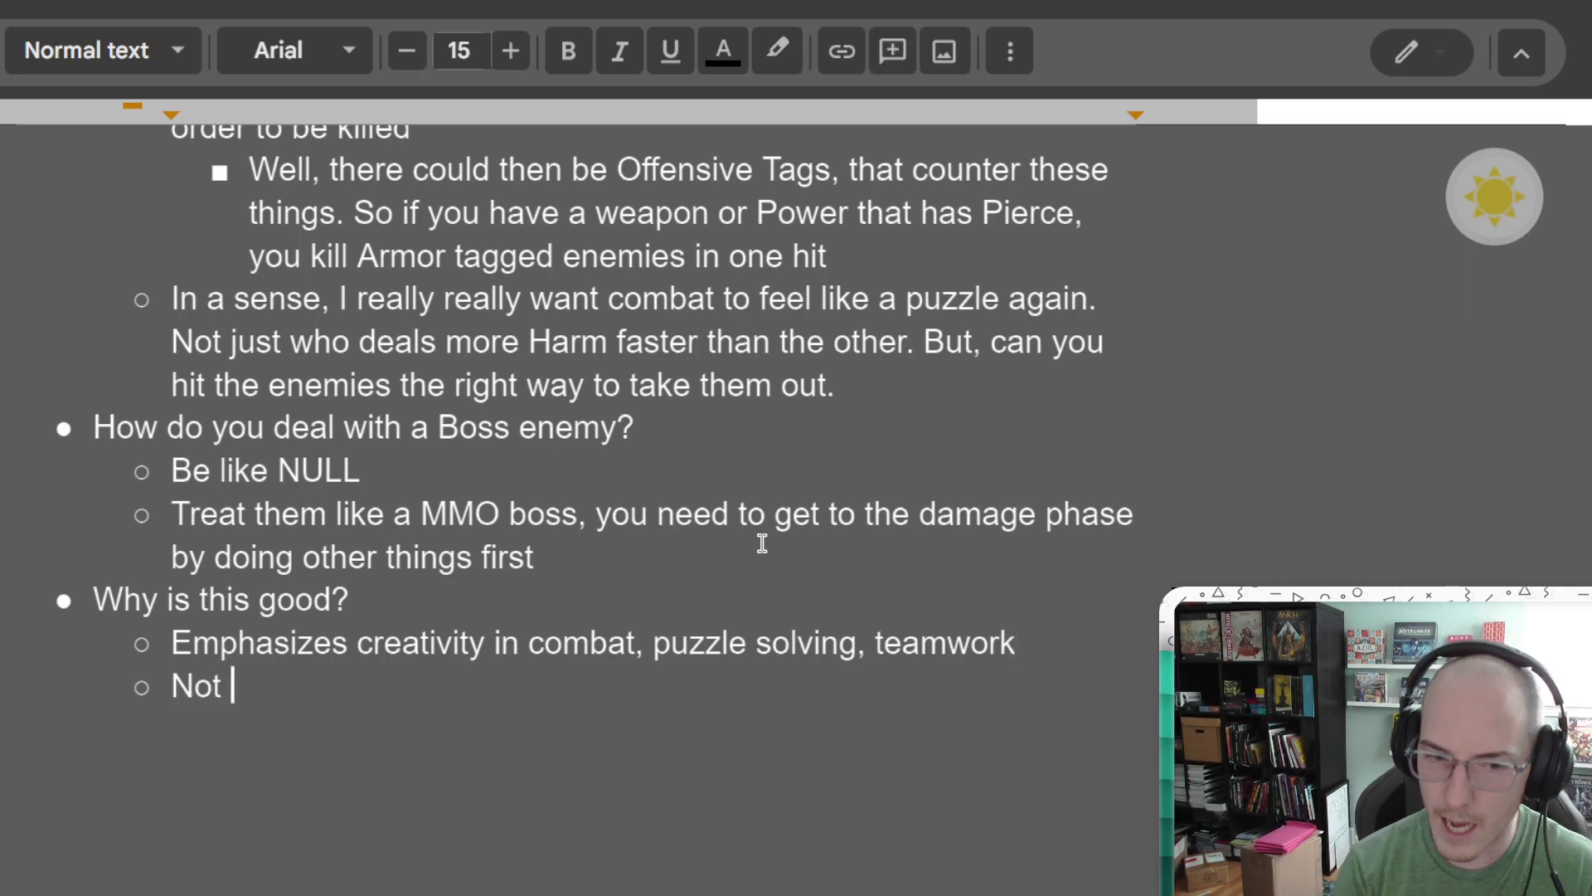
text(slow, or at least not slowed by)
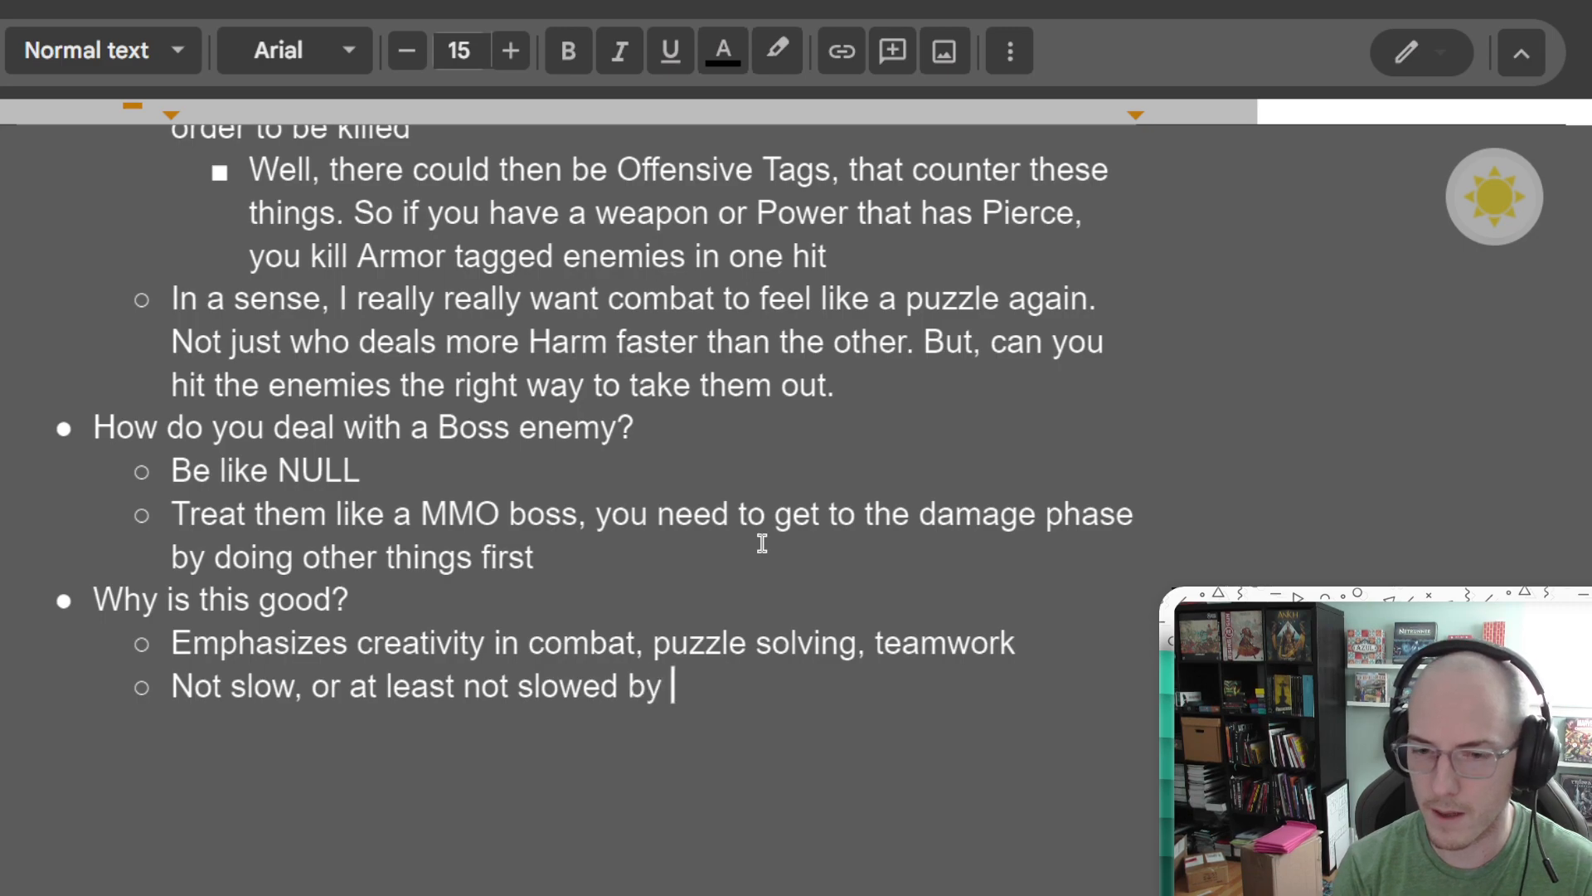
text( whittling dow)
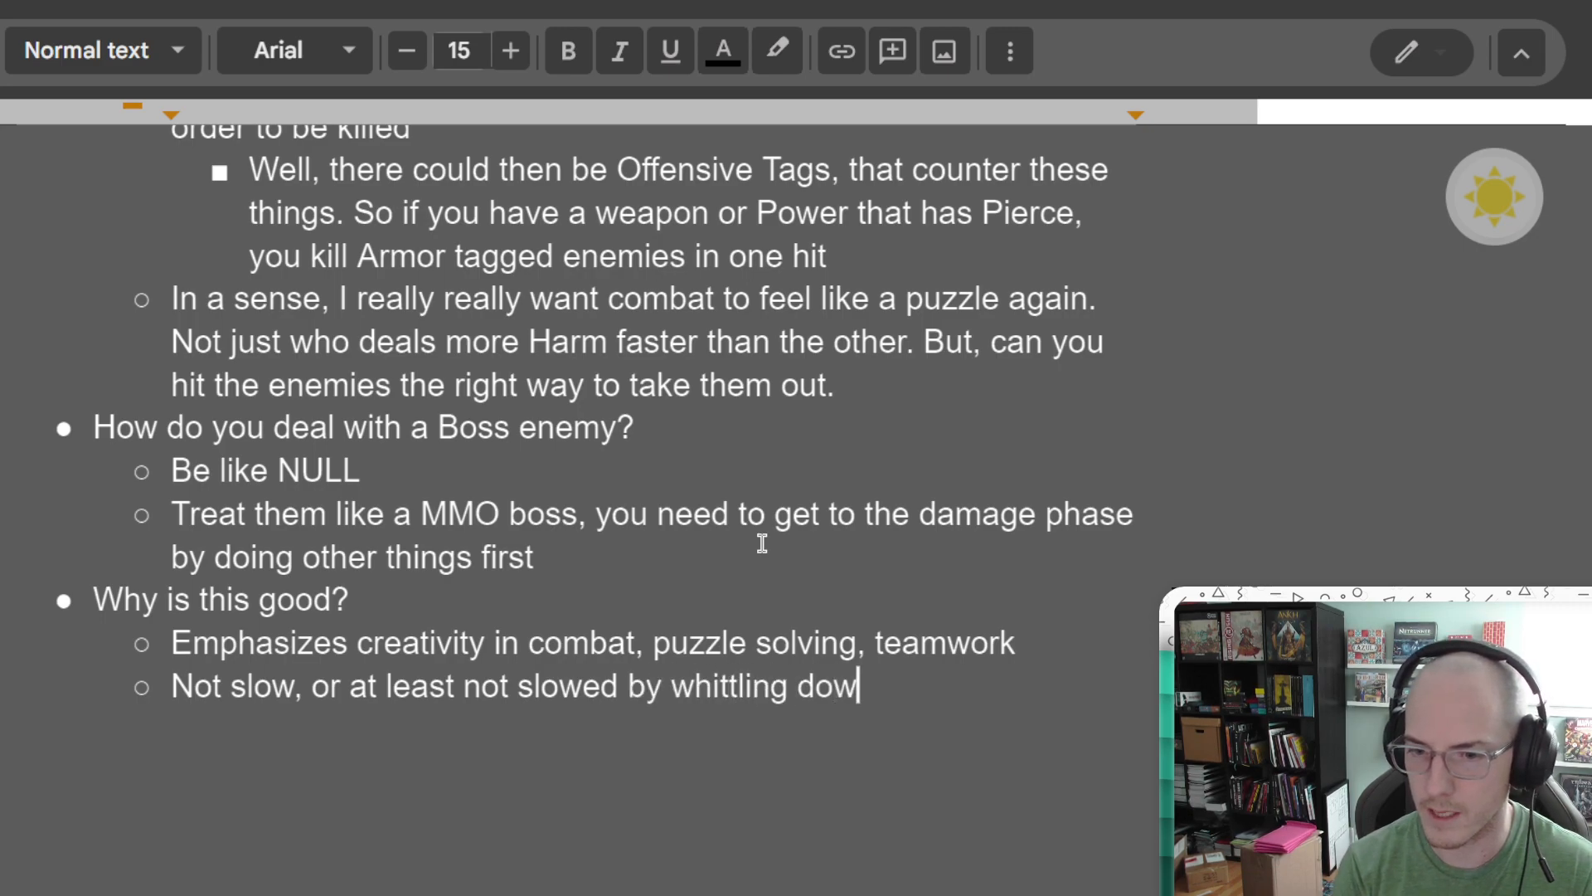
text(n a big bag )
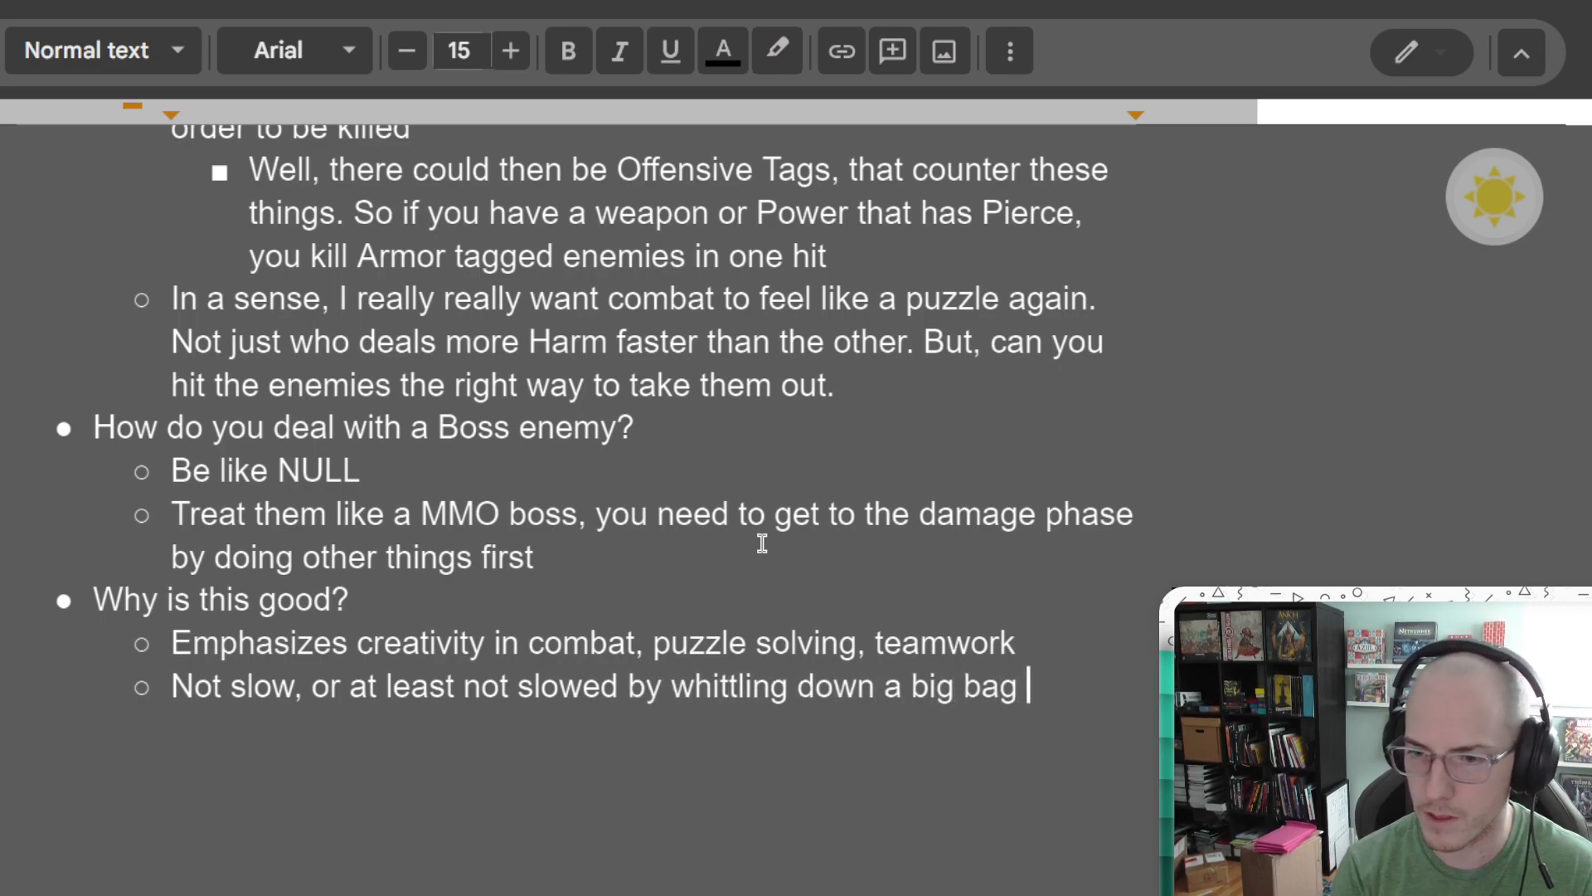
text(of HP)
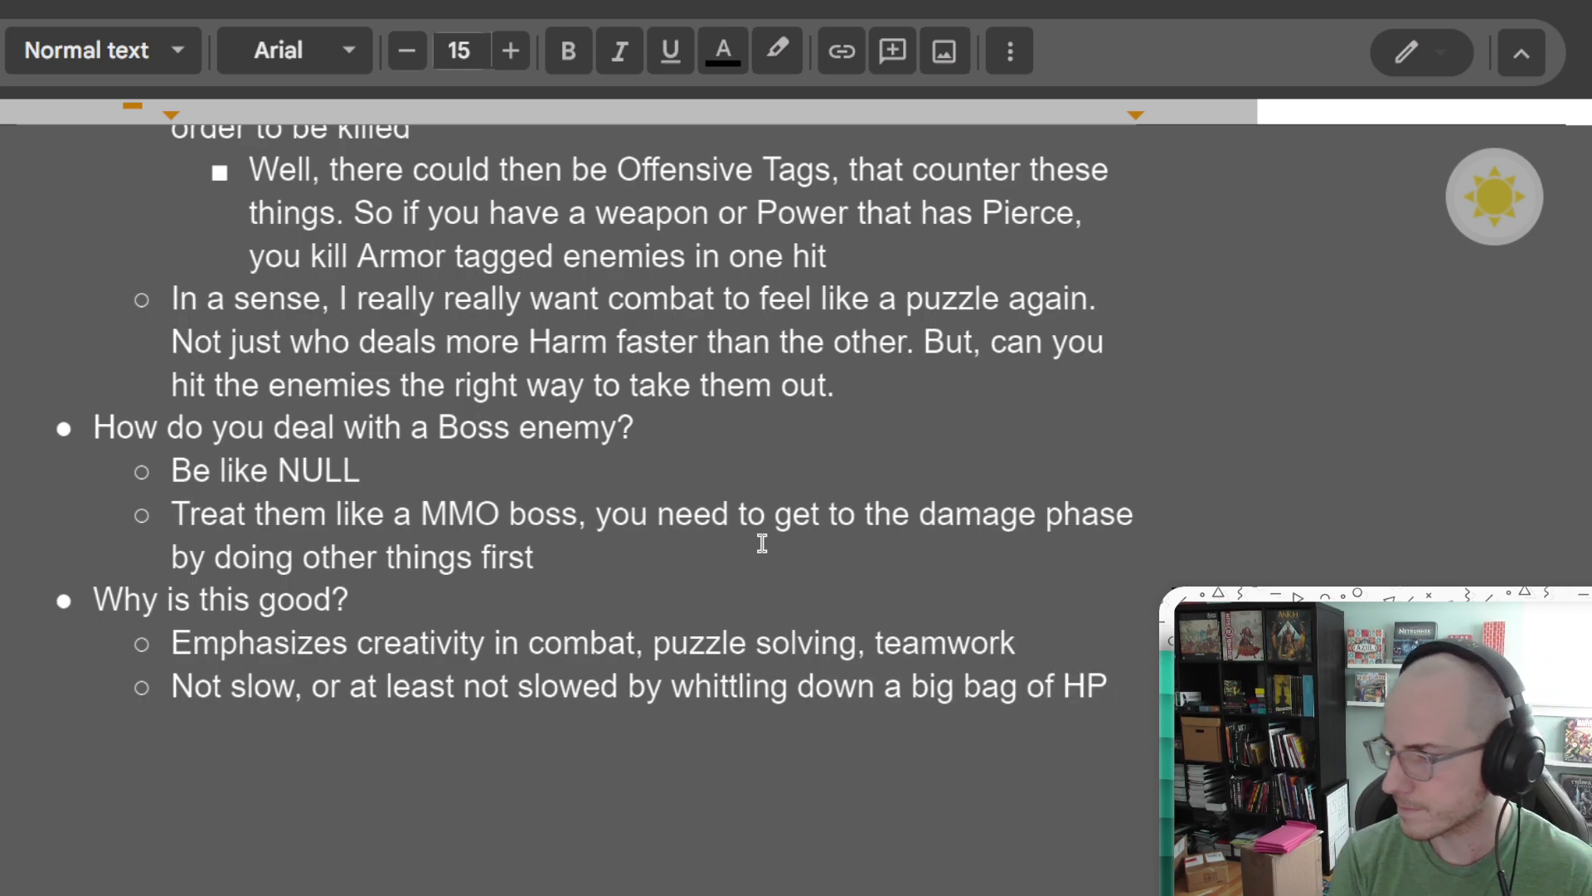
Add a third sub-bullet under "Why is this good?" reading "Encourages build diversity"
key(Return)
text(Encour)
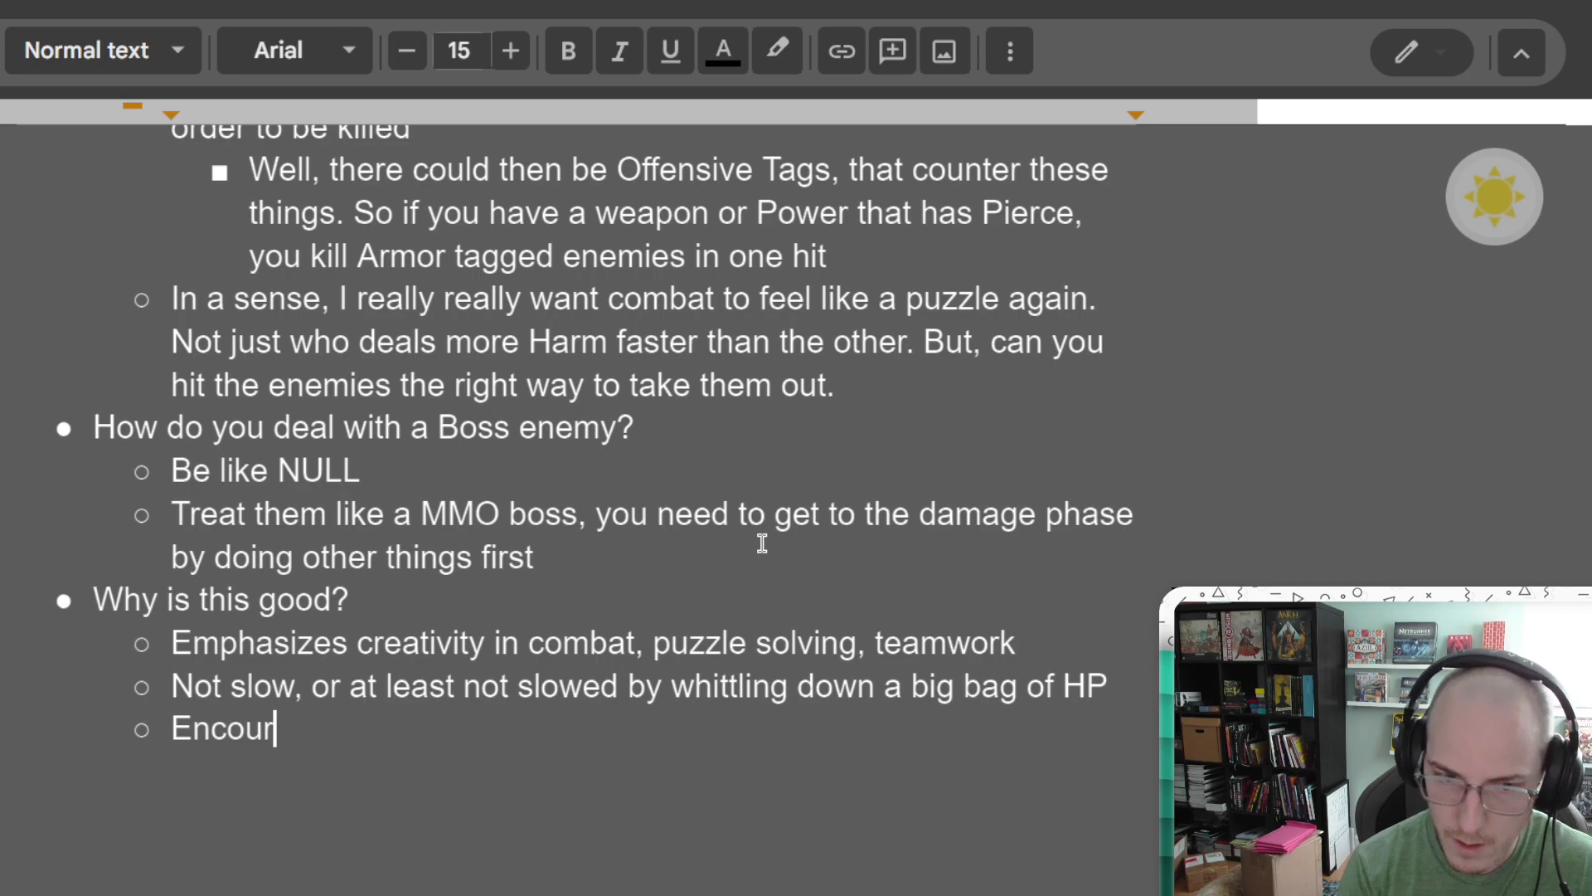
text(ages build diversity)
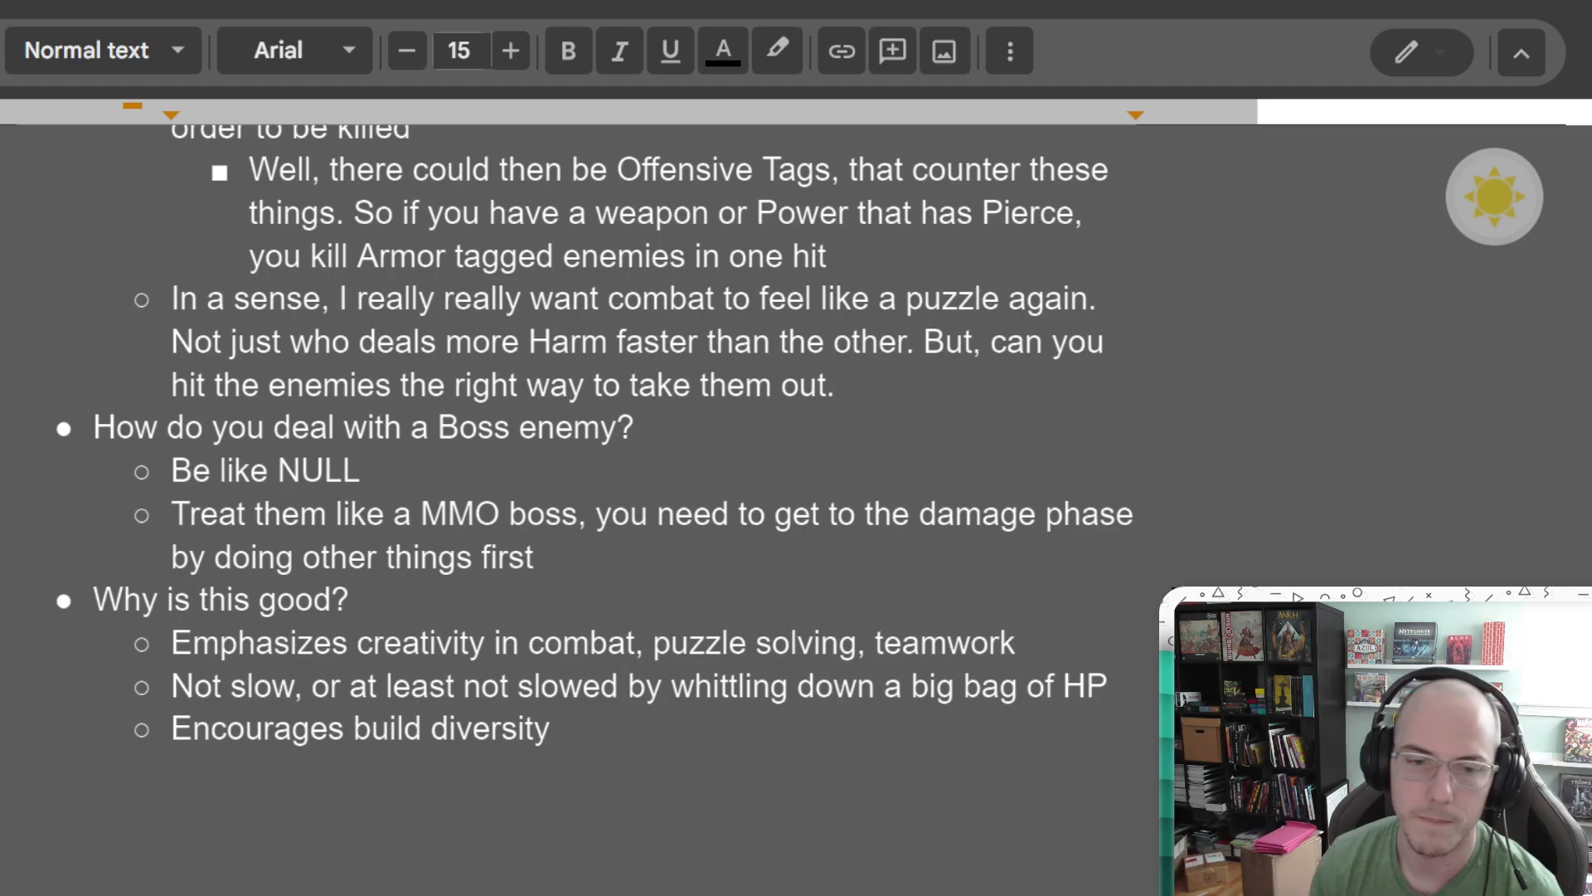
Extend the build diversity sub-bullet with "within the party, and within an PC"
click(651, 748)
text(withi n)
key(BackSpace)
key(BackSpace)
text(n )
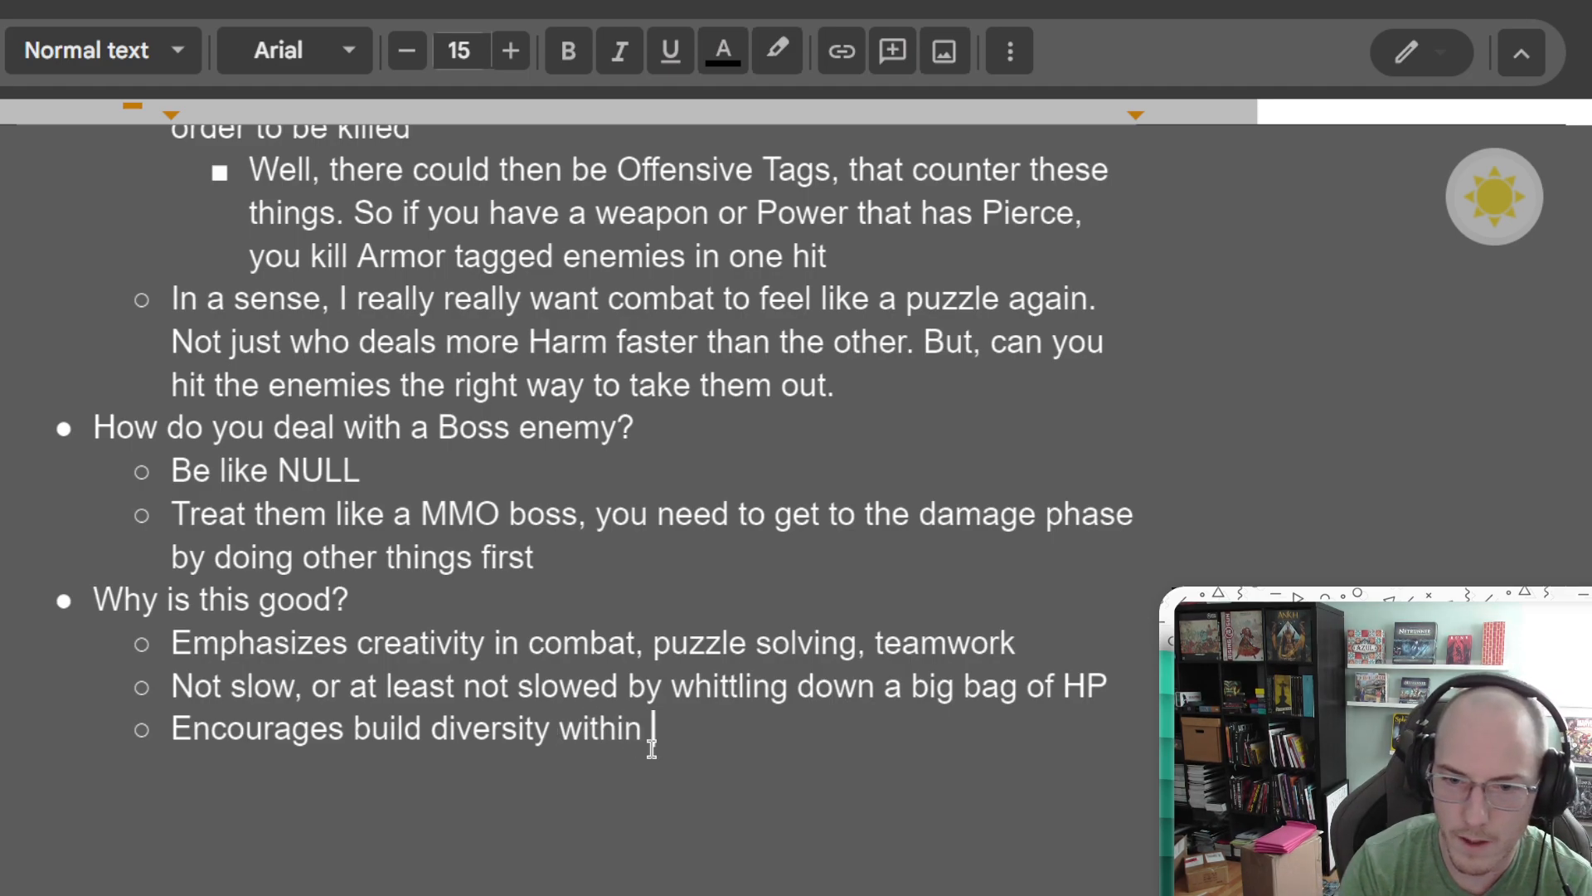
text(the party, and within an C)
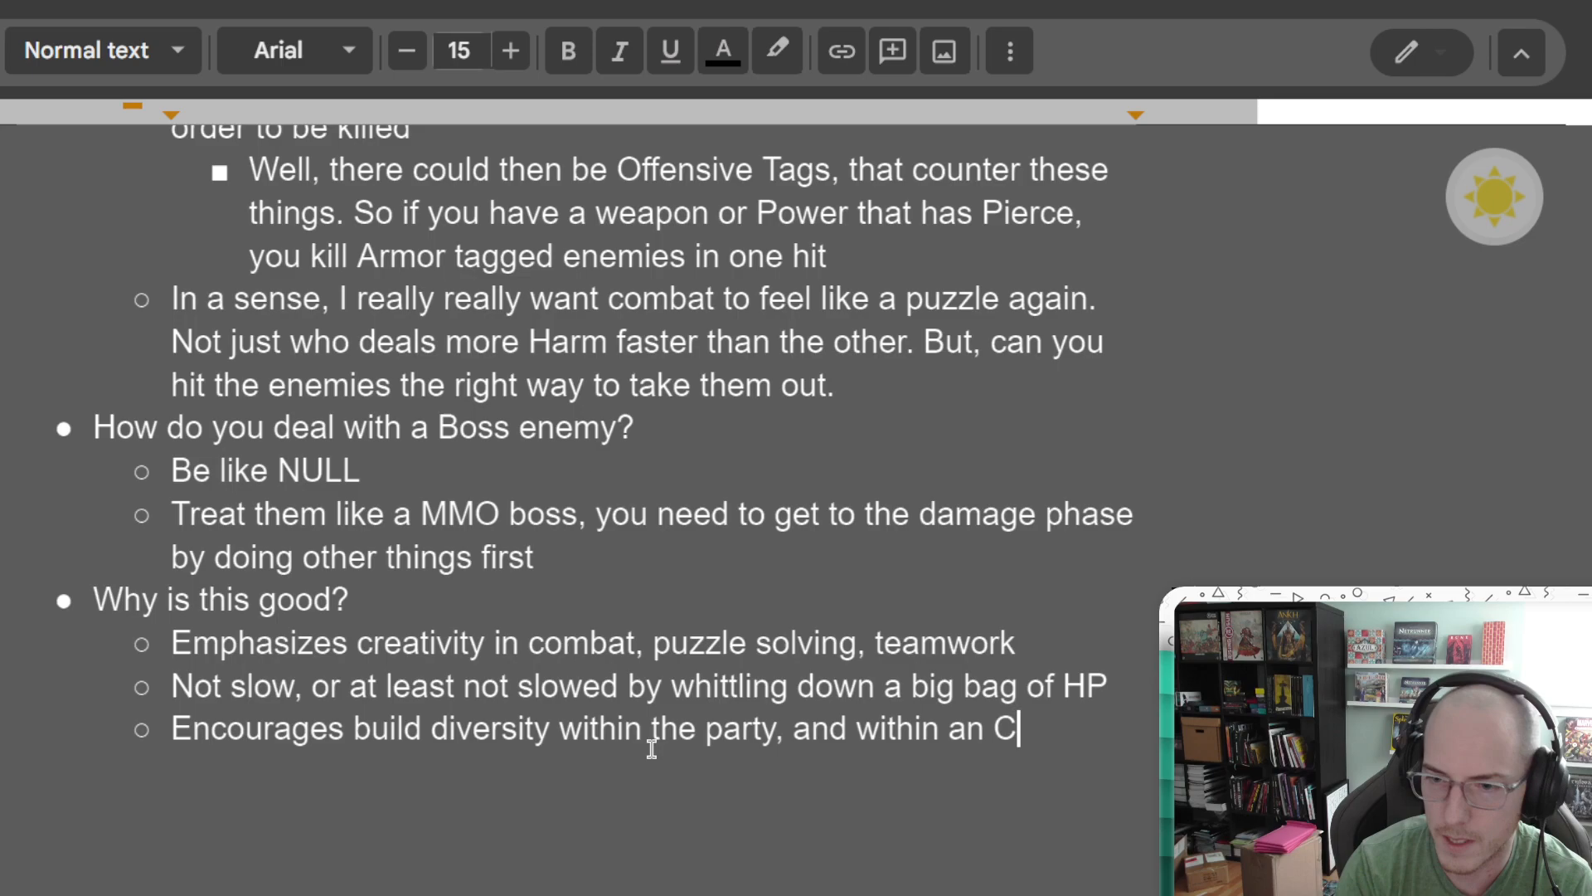
key(BackSpace)
text(PC)
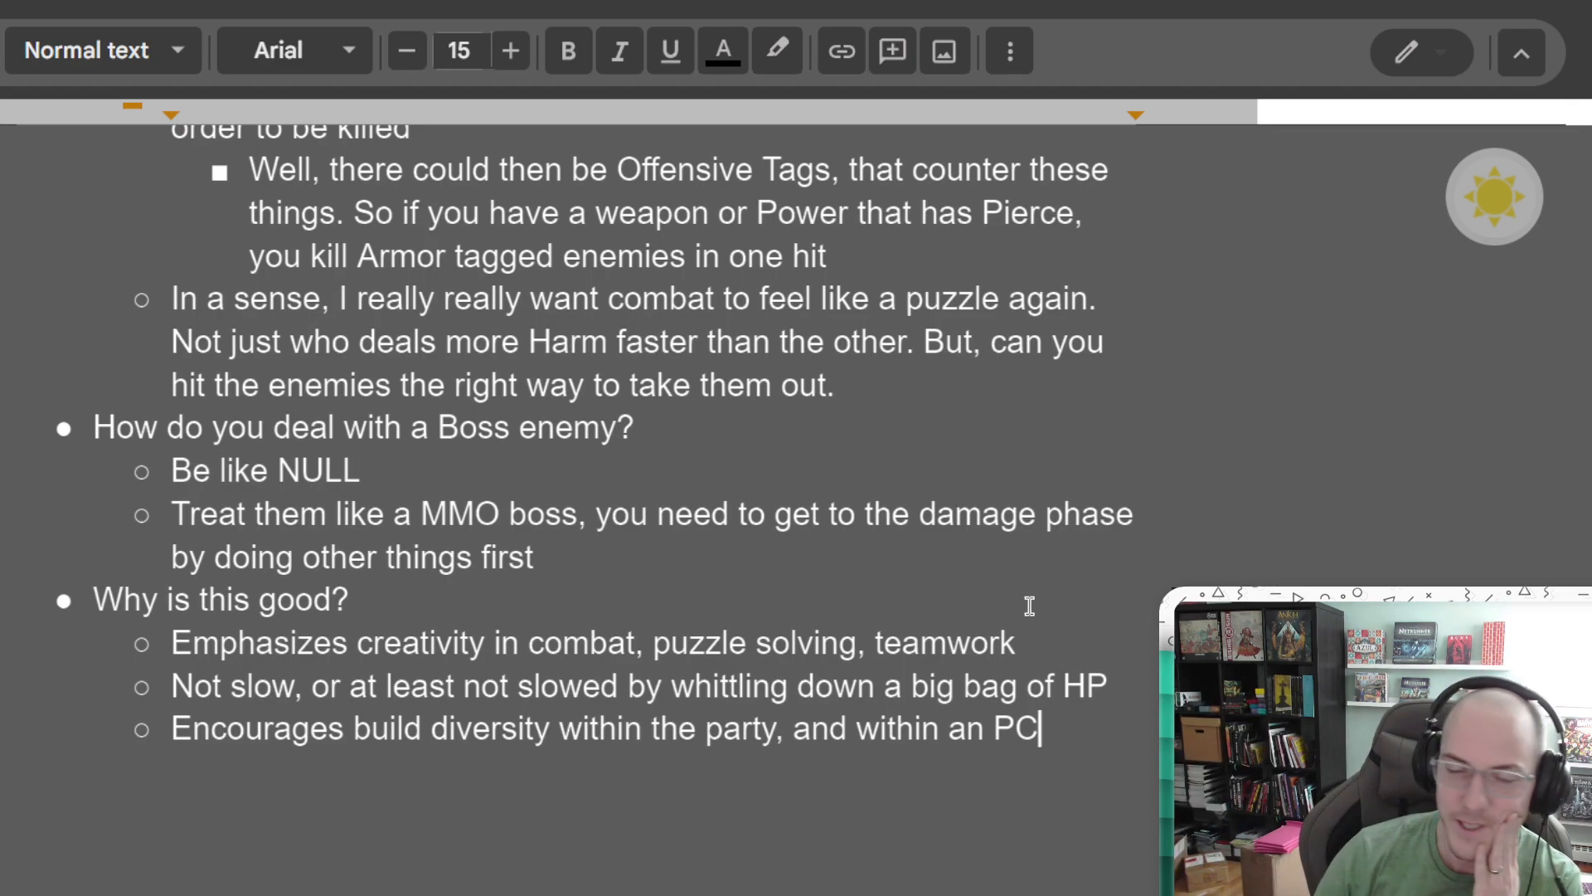
Review the Enemies & Combat notes from the section heading through the ways an enemy dies and the Defensive Tags
scroll(968, 644, up, 5)
scroll(966, 630, down, 5)
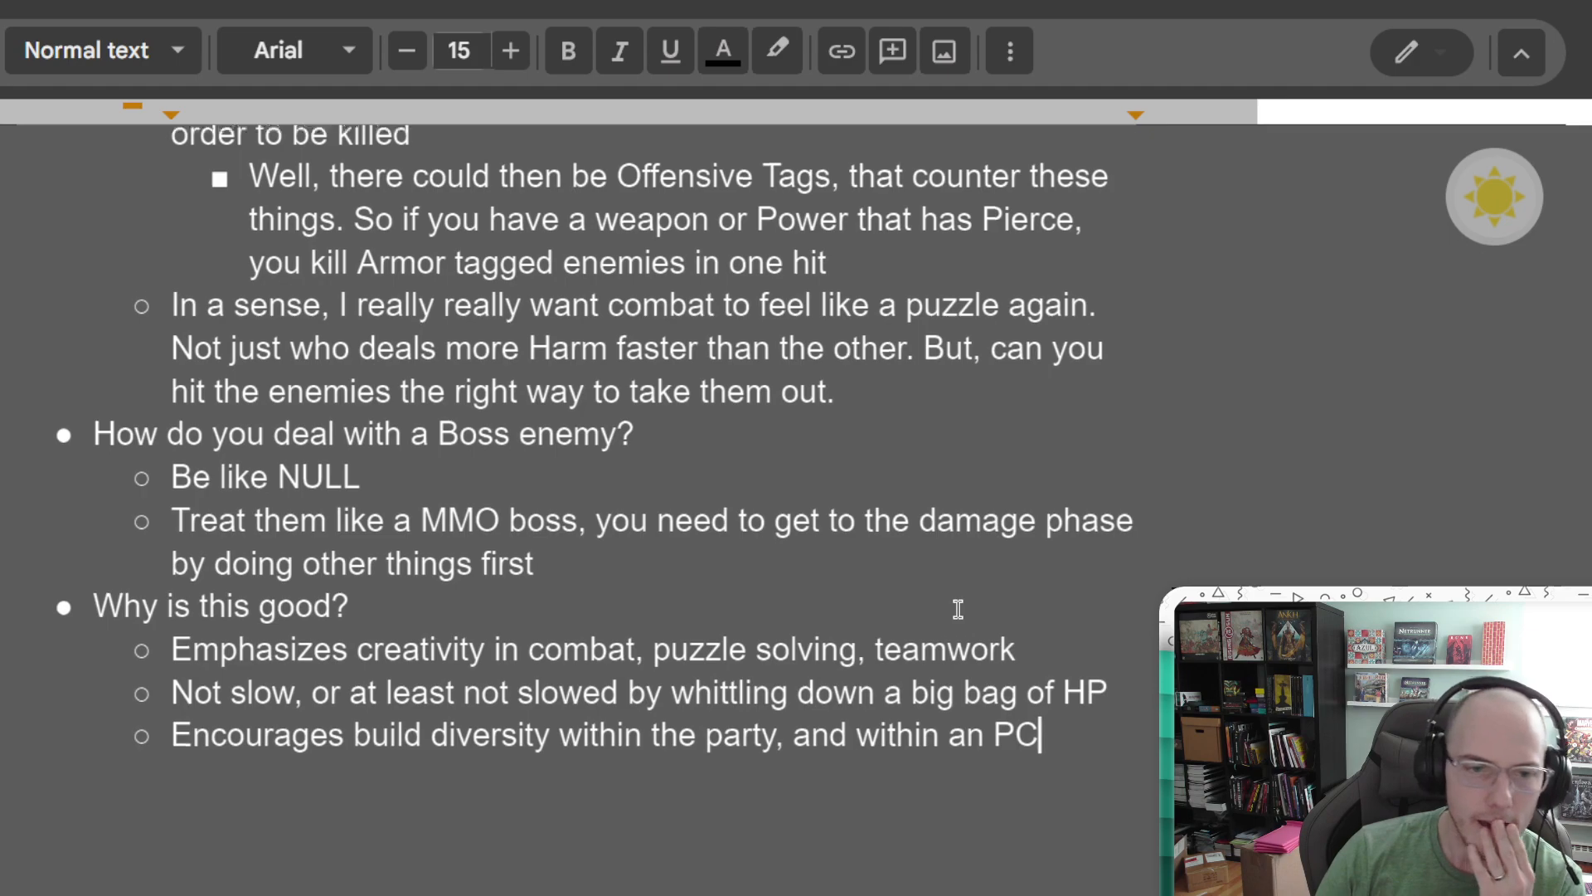
scroll(959, 609, up, 6)
scroll(958, 610, up, 10)
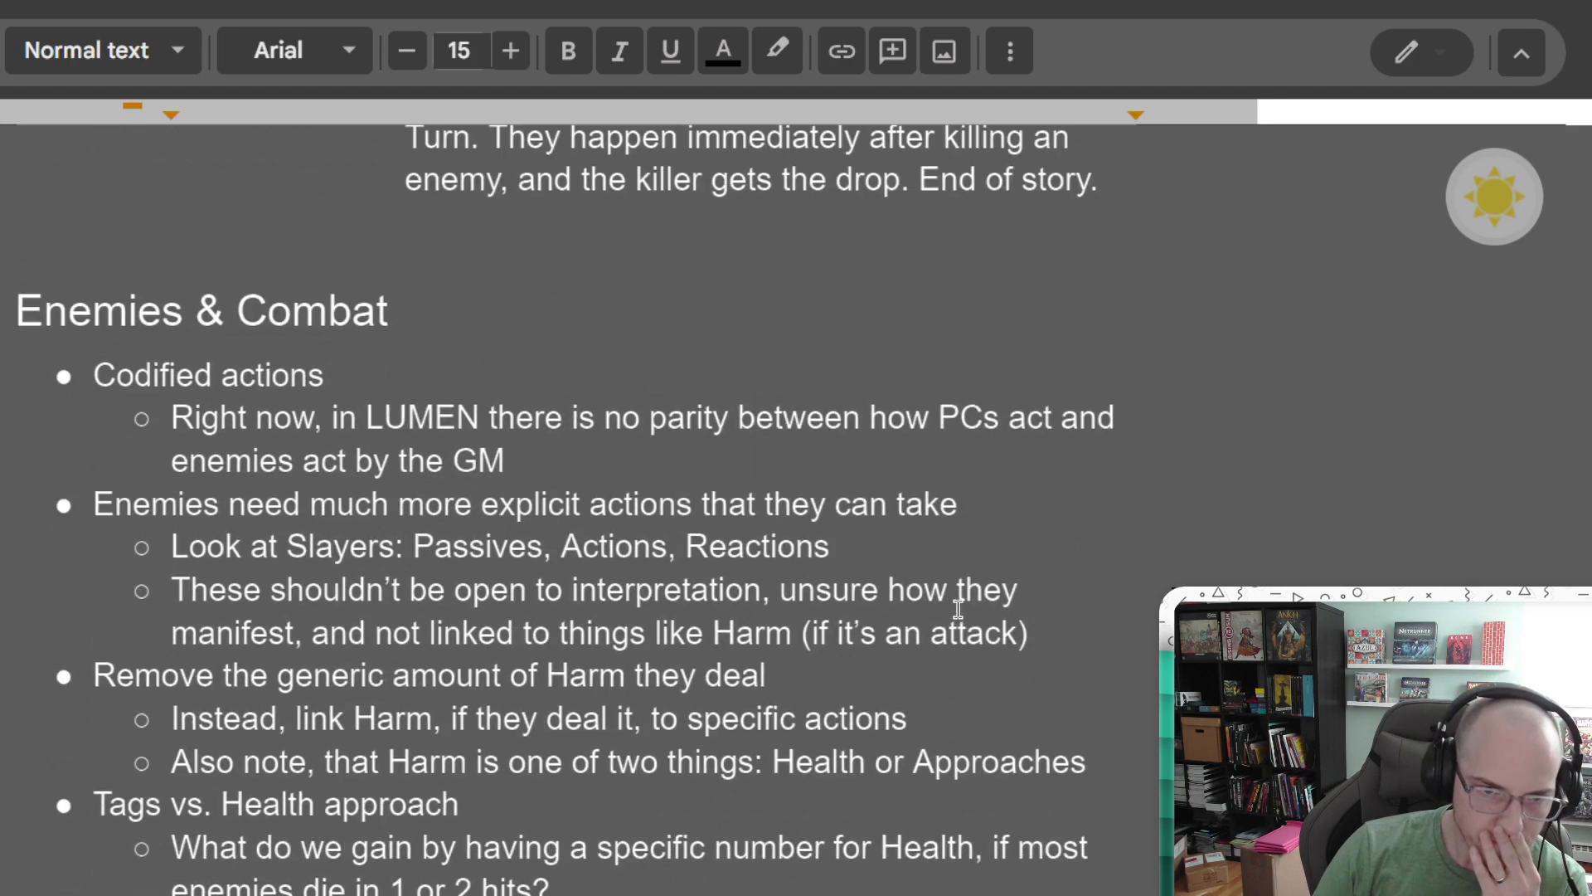
scroll(958, 610, down, 5)
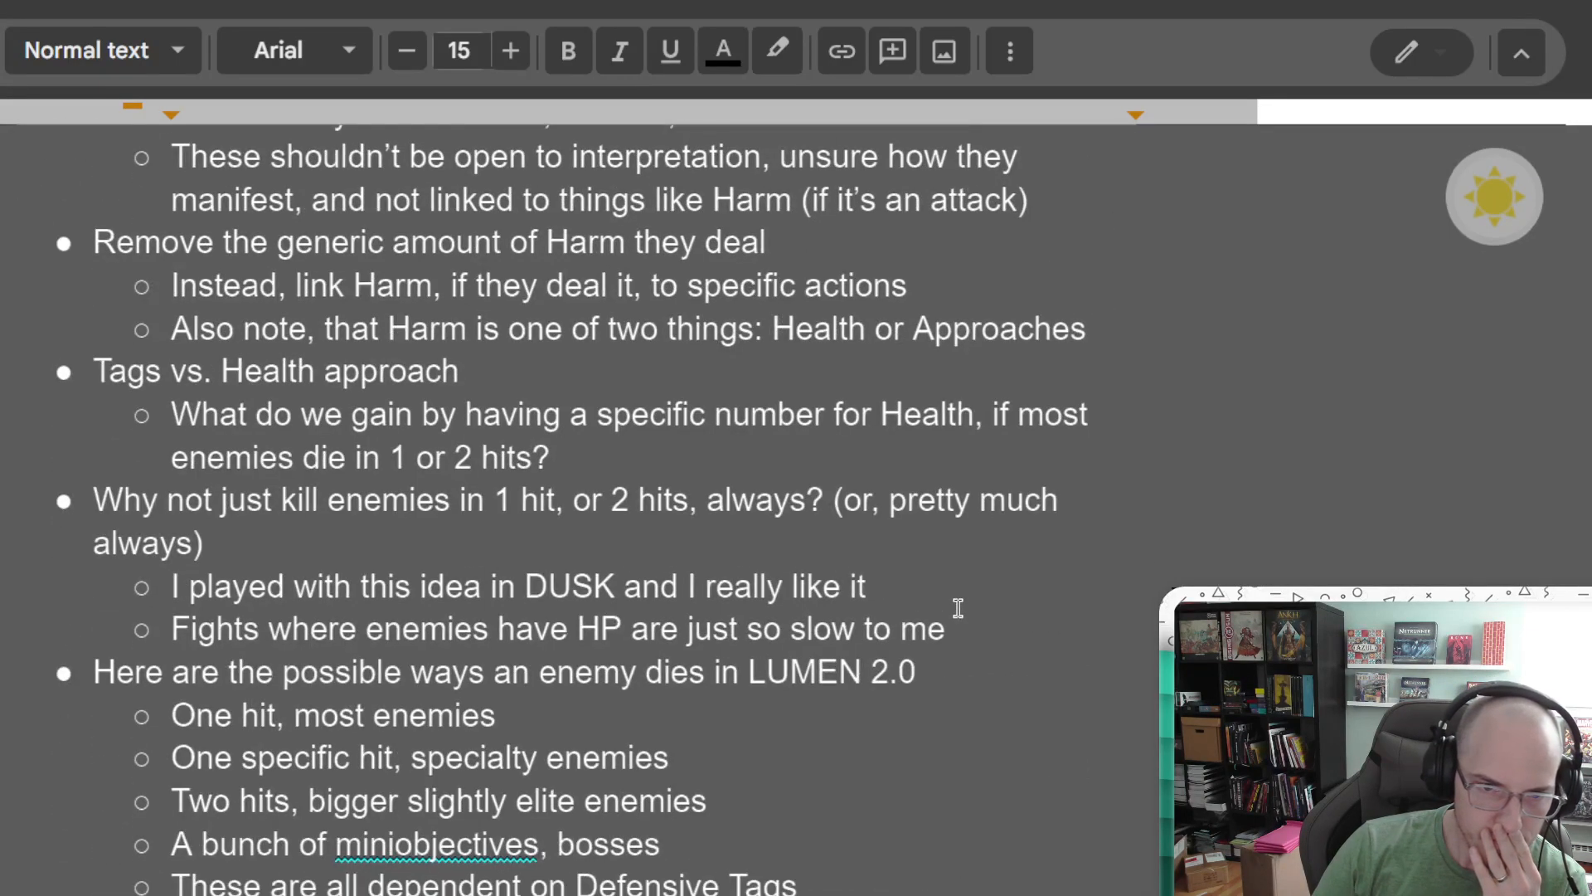
scroll(958, 609, down, 5)
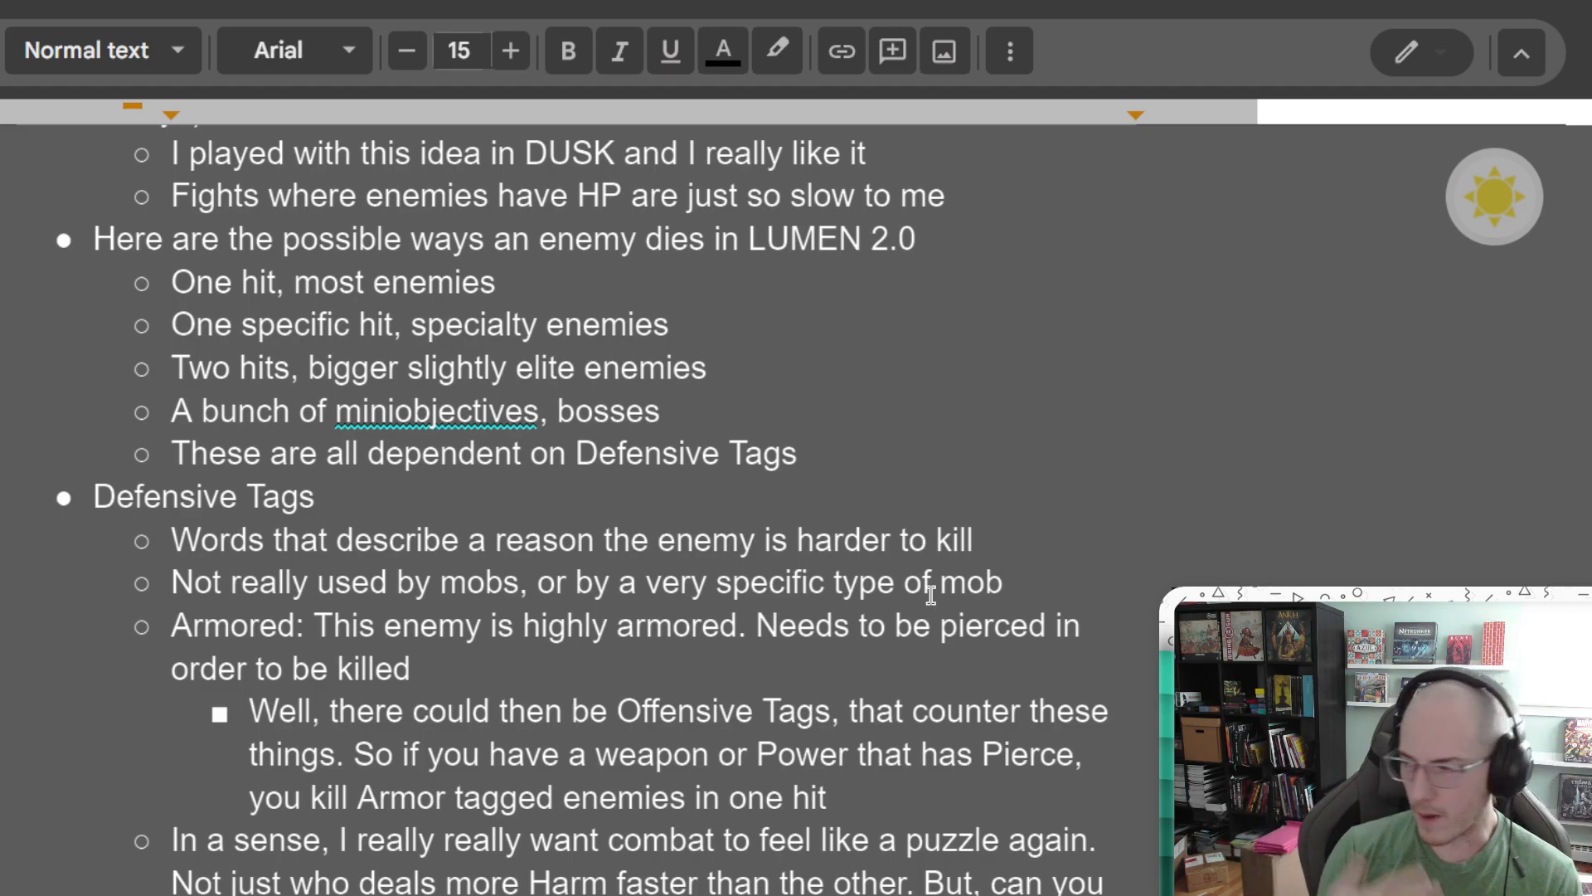
scroll(531, 635, up, 10)
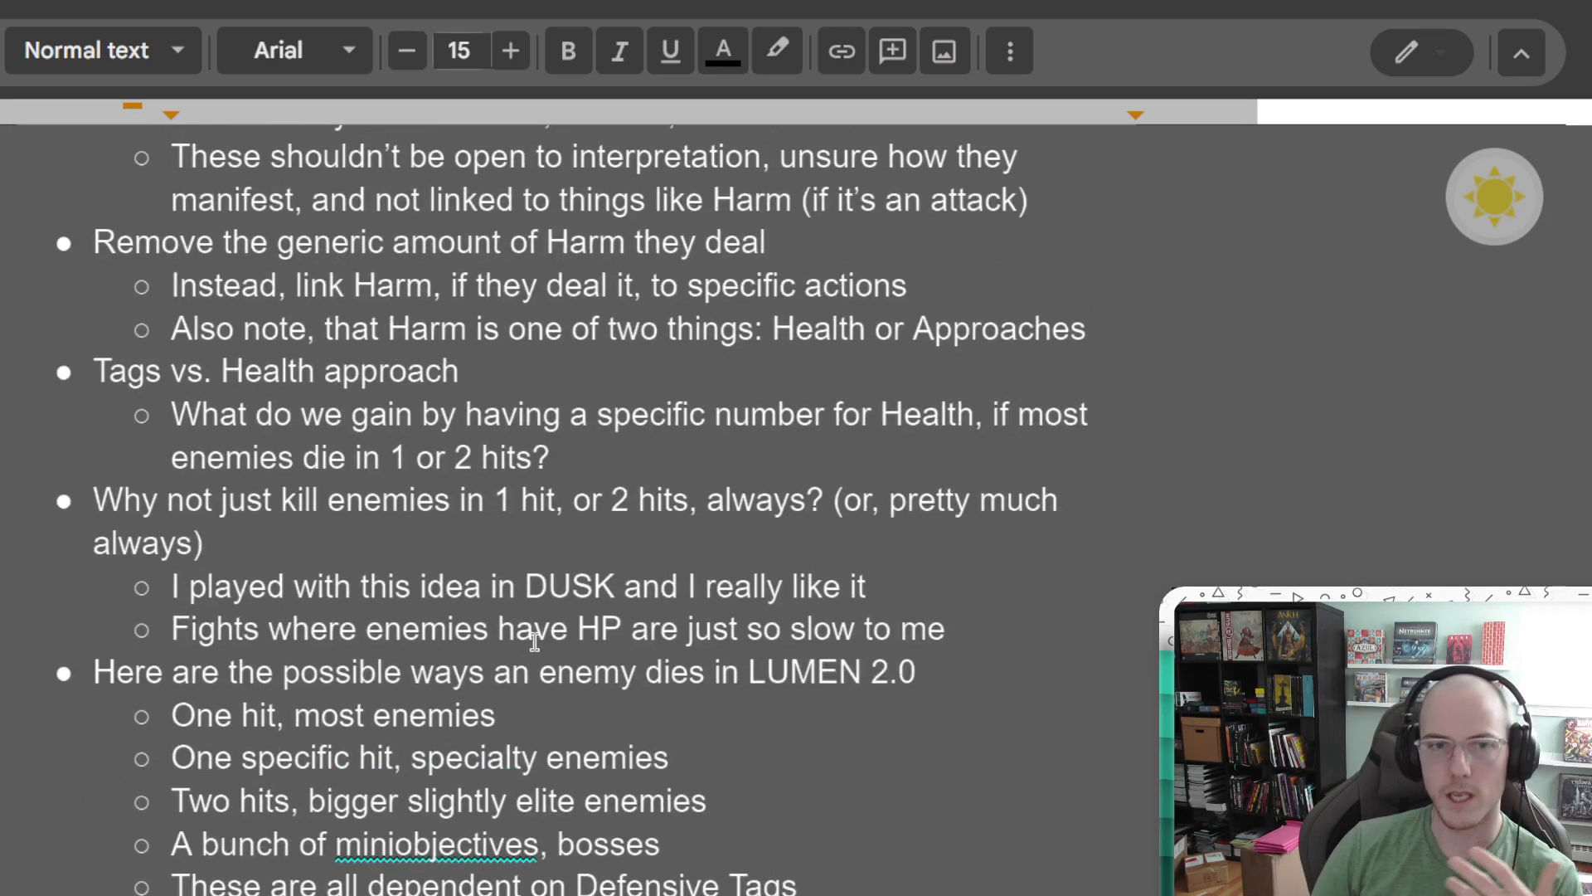
scroll(543, 541, down, 5)
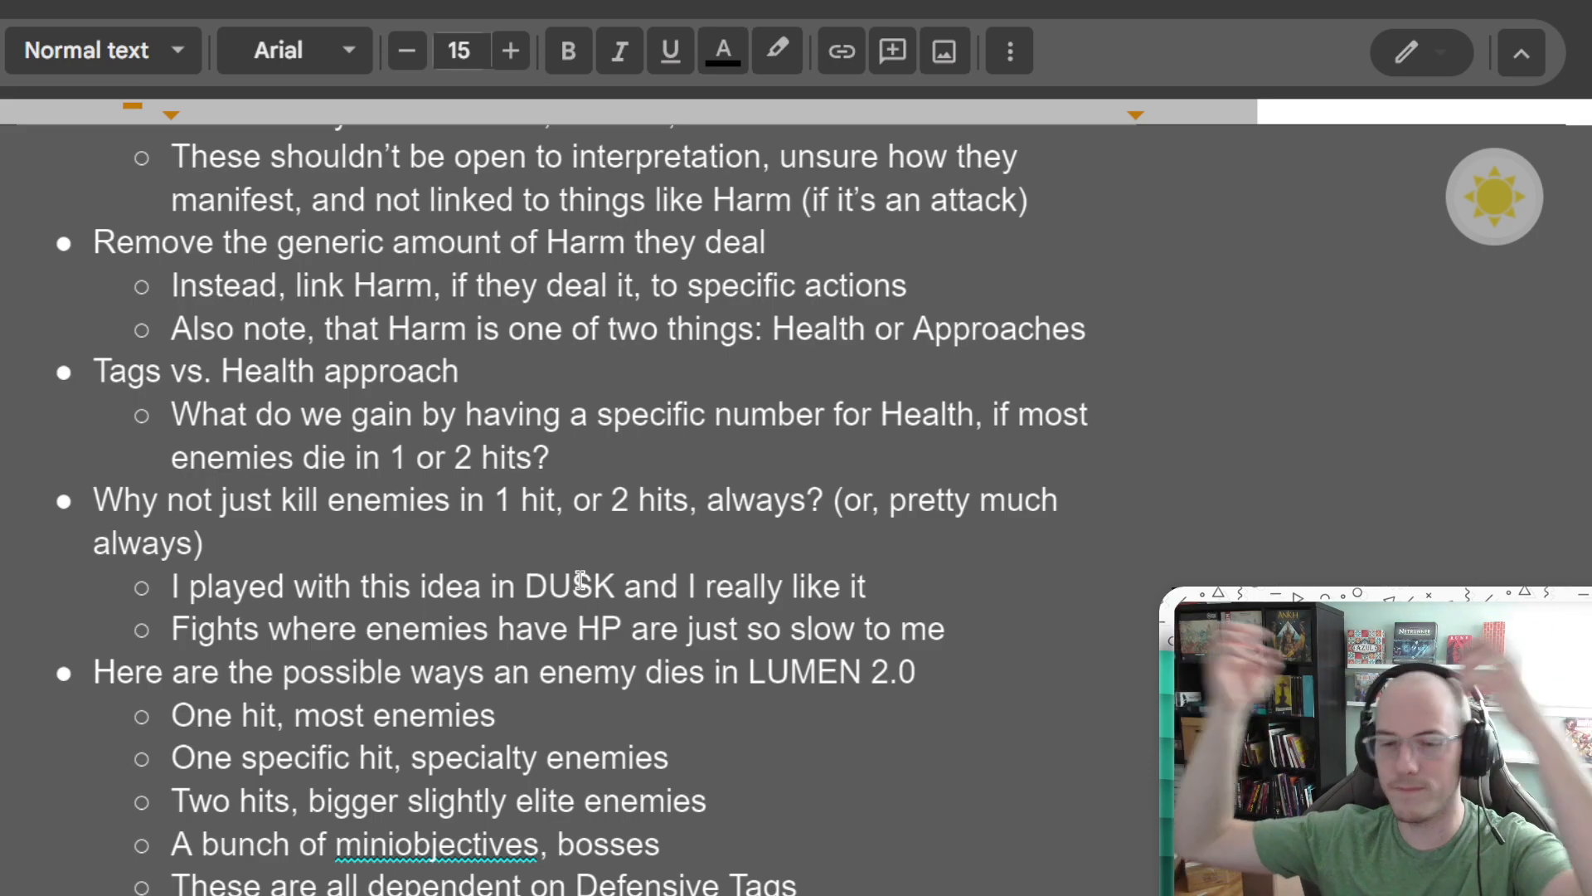
scroll(680, 535, down, 5)
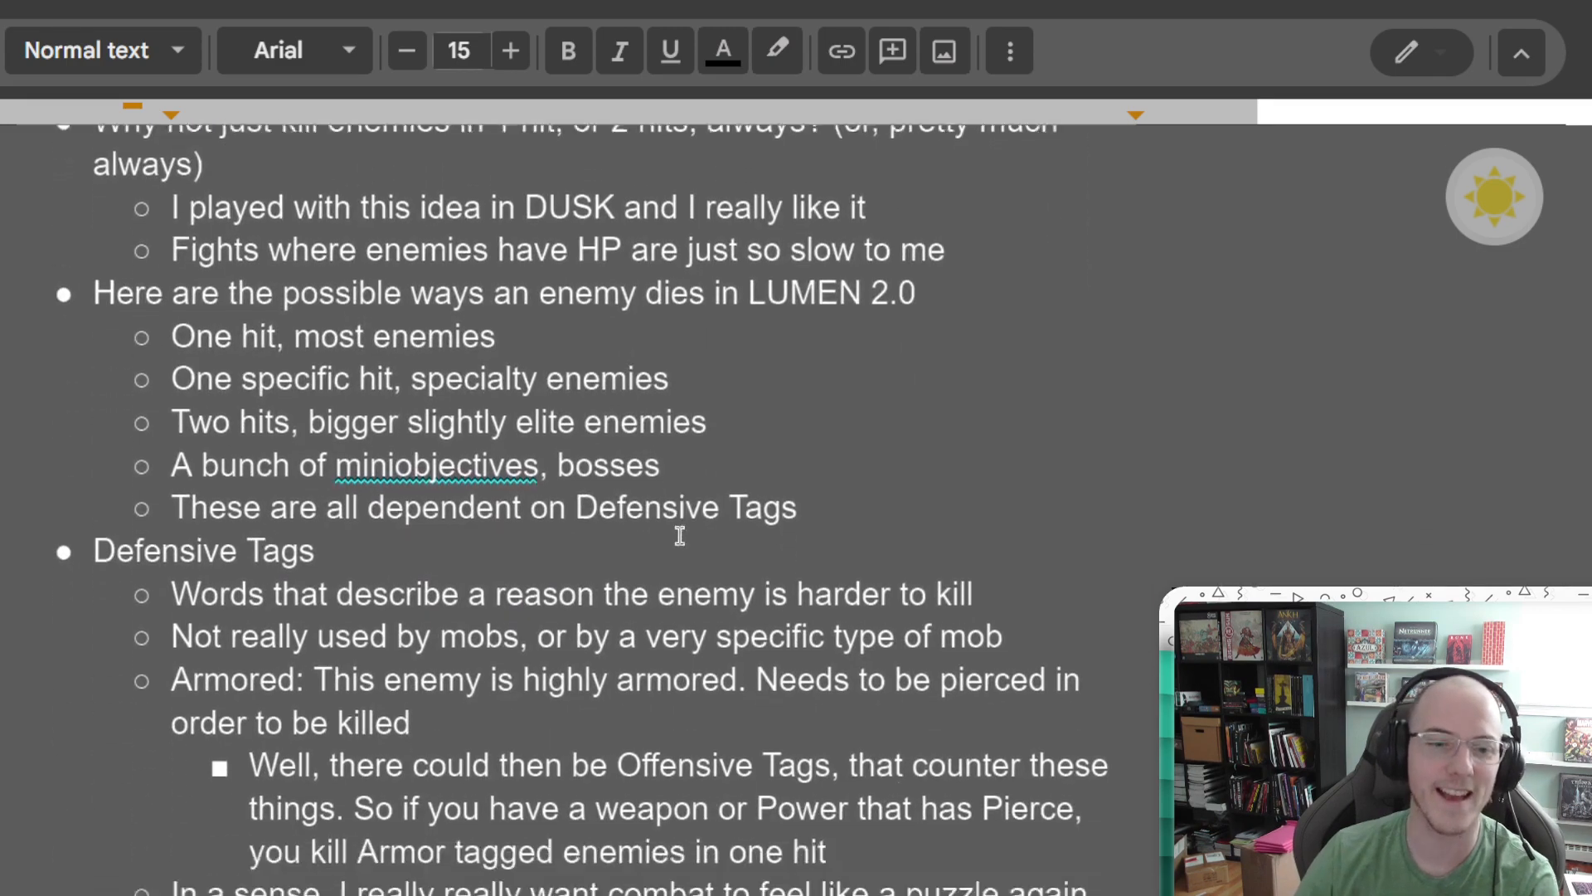
Add a fourth sub-bullet under "Why is this good?" reading "We are emphasizing how you do an attack, rather than a raw amount", with "how" italicized
scroll(680, 535, down, 9)
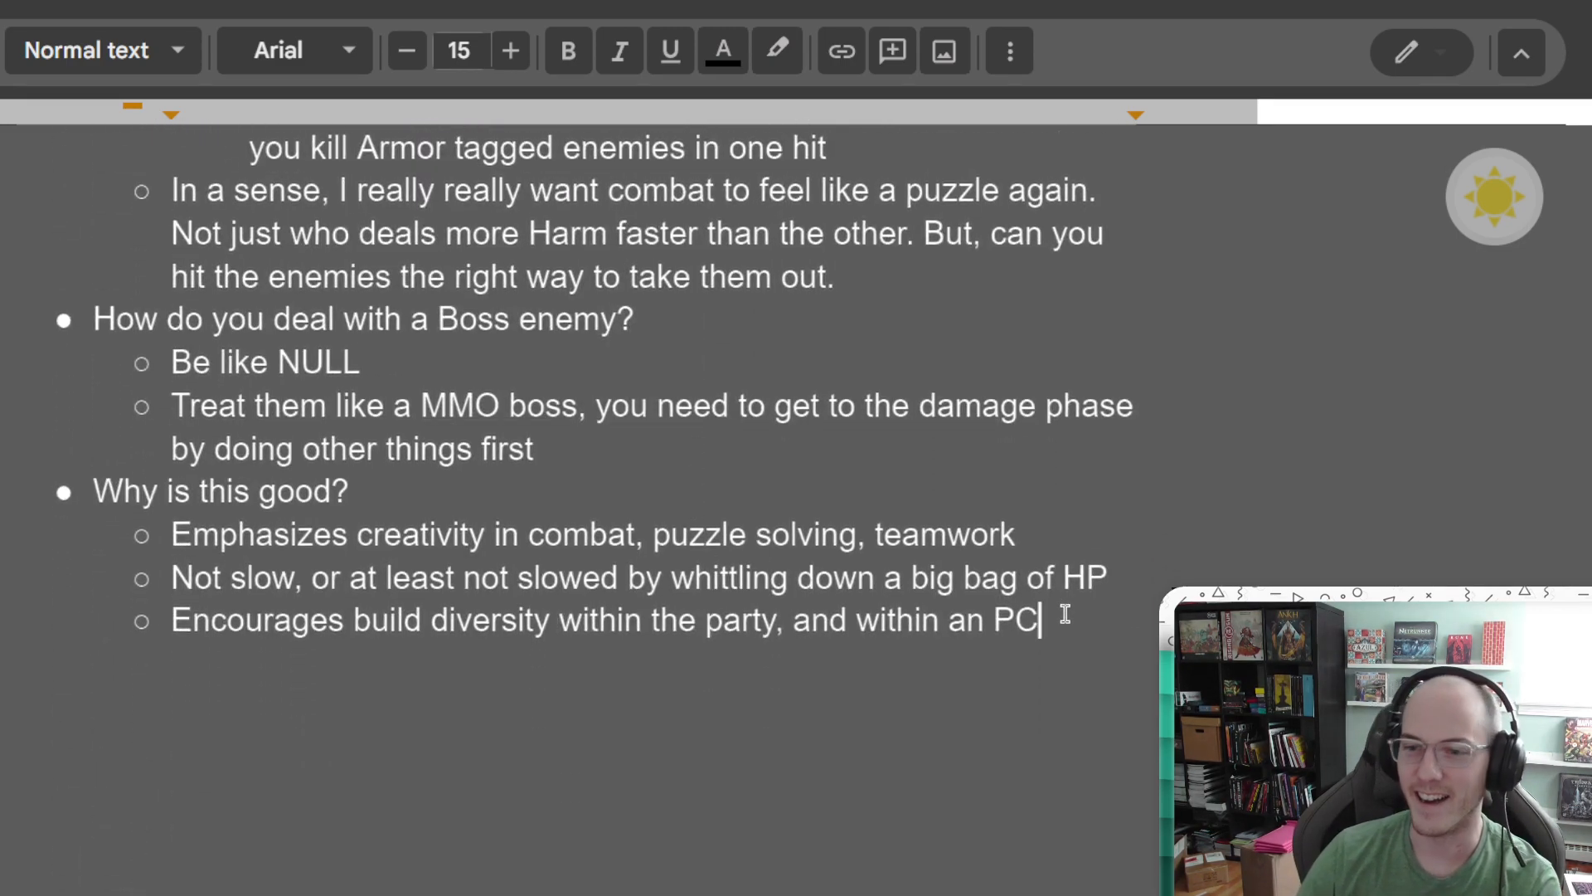
key(Return)
text(We are emphai)
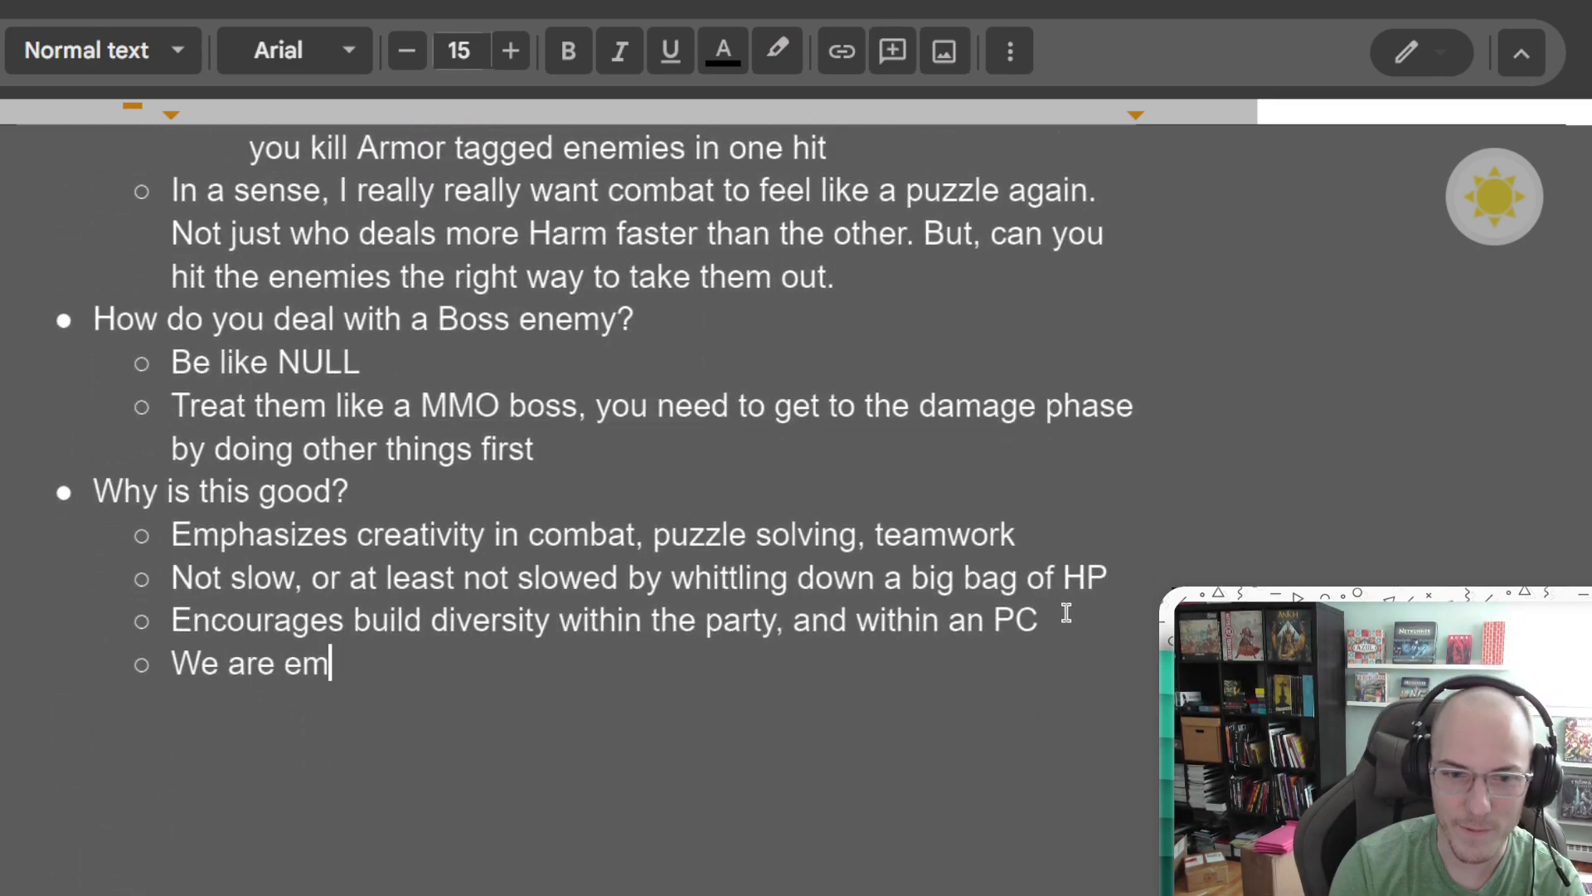
key(BackSpace)
text(sizing)
key(ctrl+i)
text(how)
key(ctrl+i)
text(you)
key(BackSpace)
key(BackSpace)
key(BackSpace)
text(you do a)
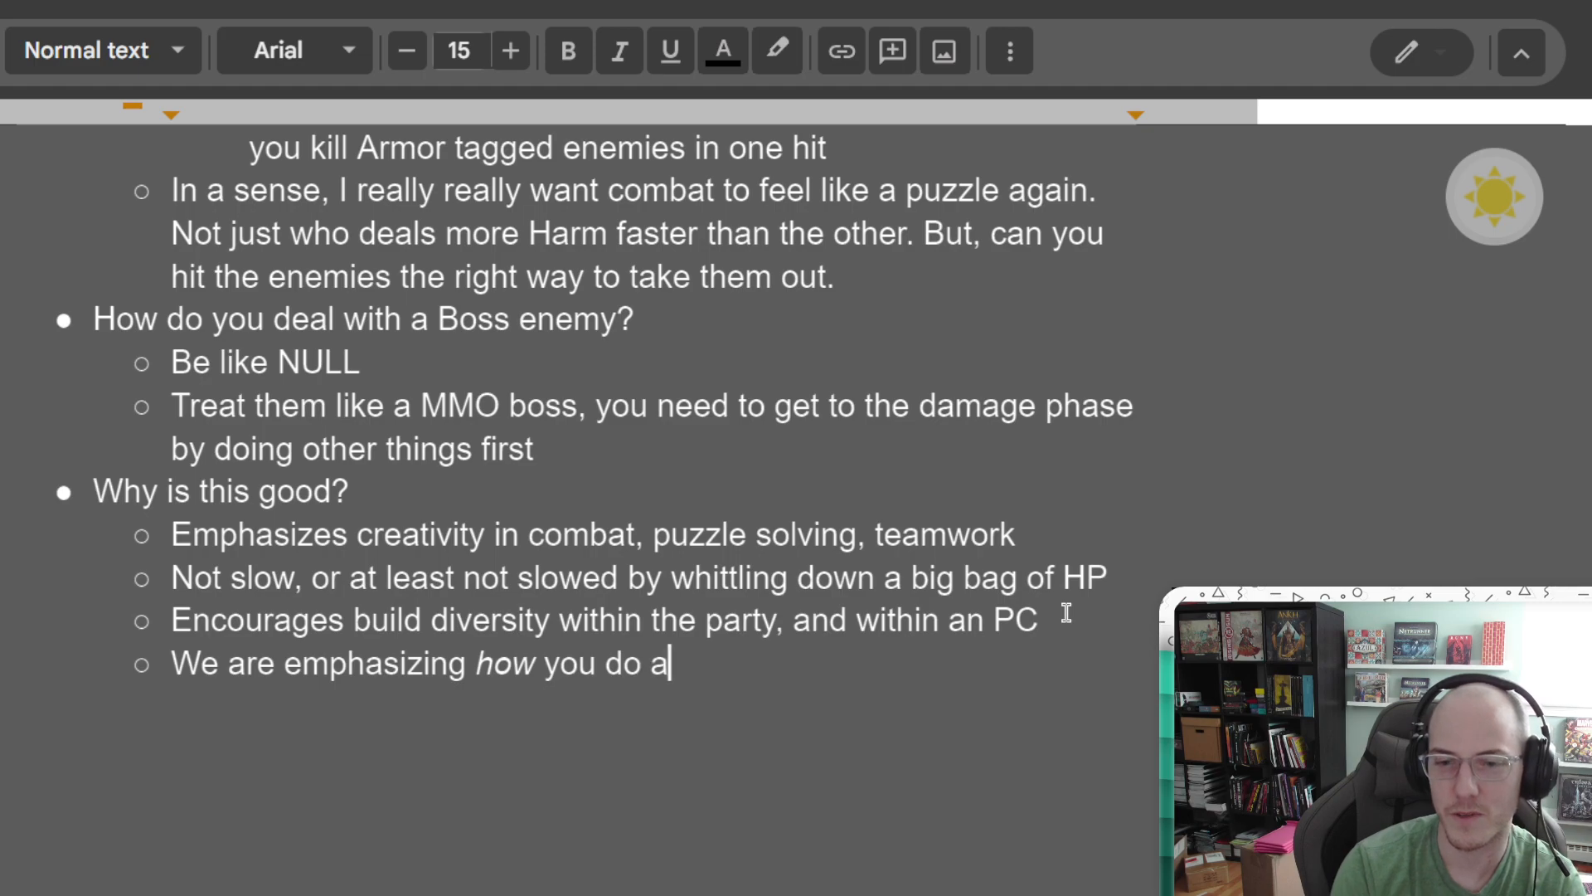
text(n attack, rather)
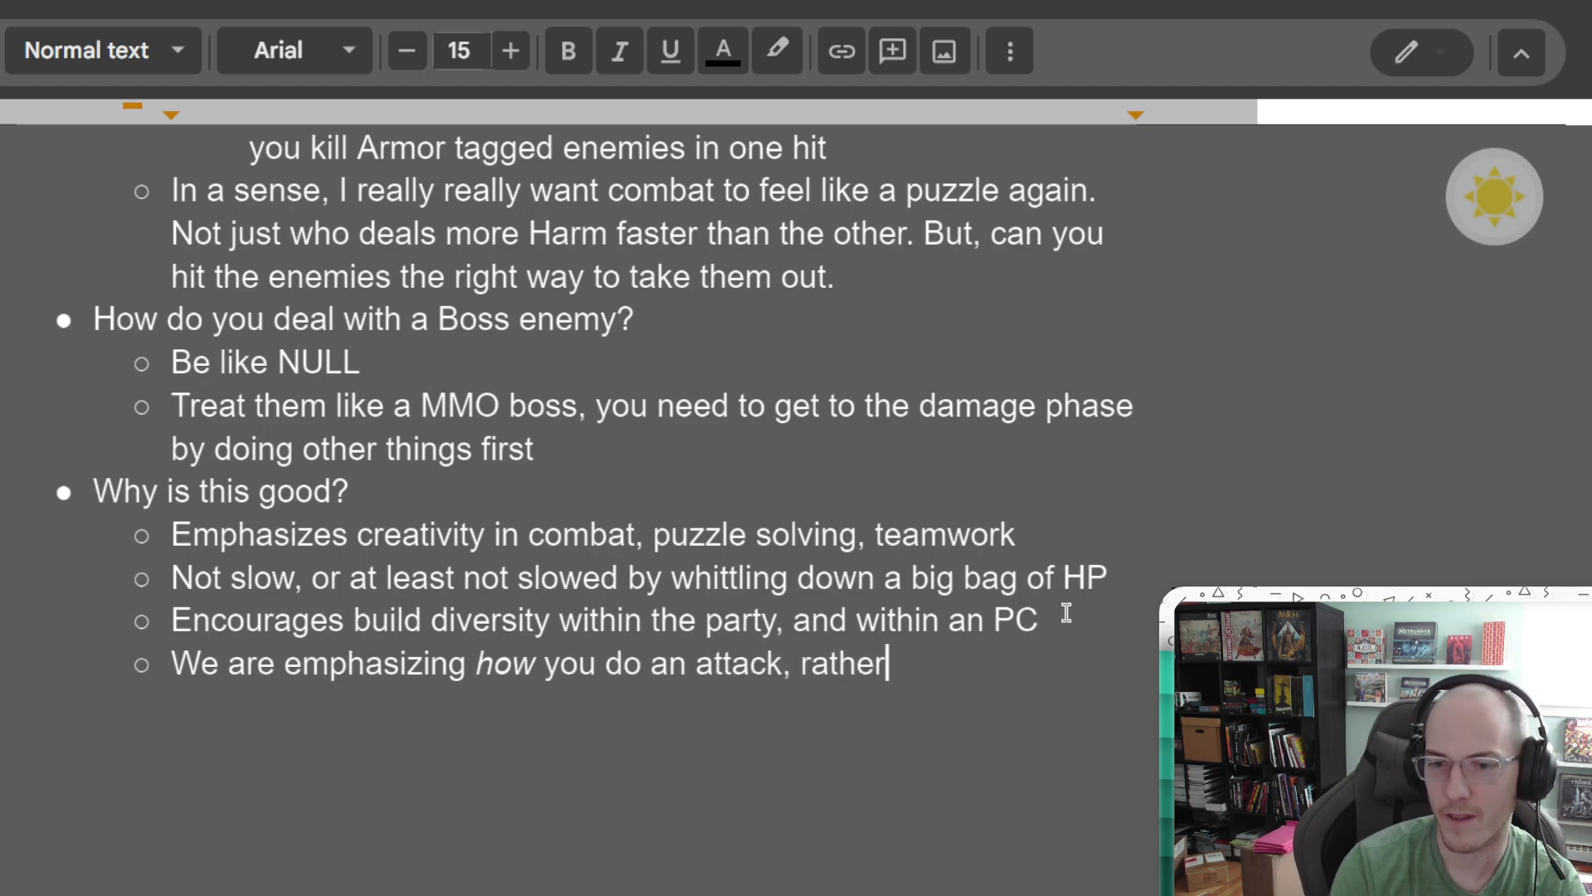
text( than a raw amount)
Add a nested bullet beneath the attack-emphasis point reading "This lines up with the design philosophy of Approaches."
key(Return)
key(Tab)
text(This lines up )
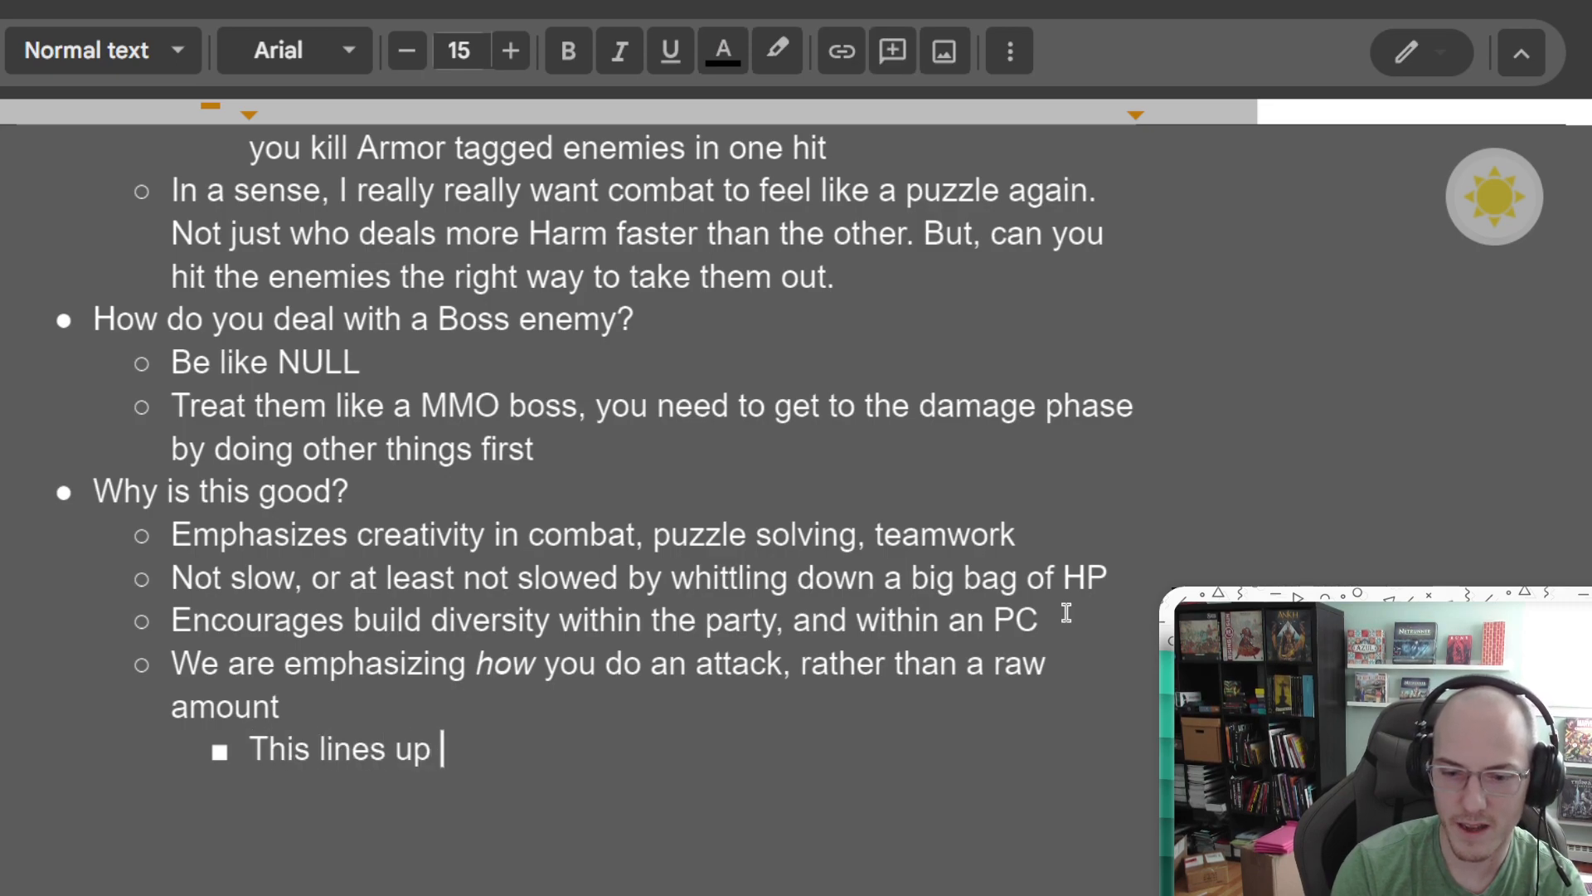
text(with the design)
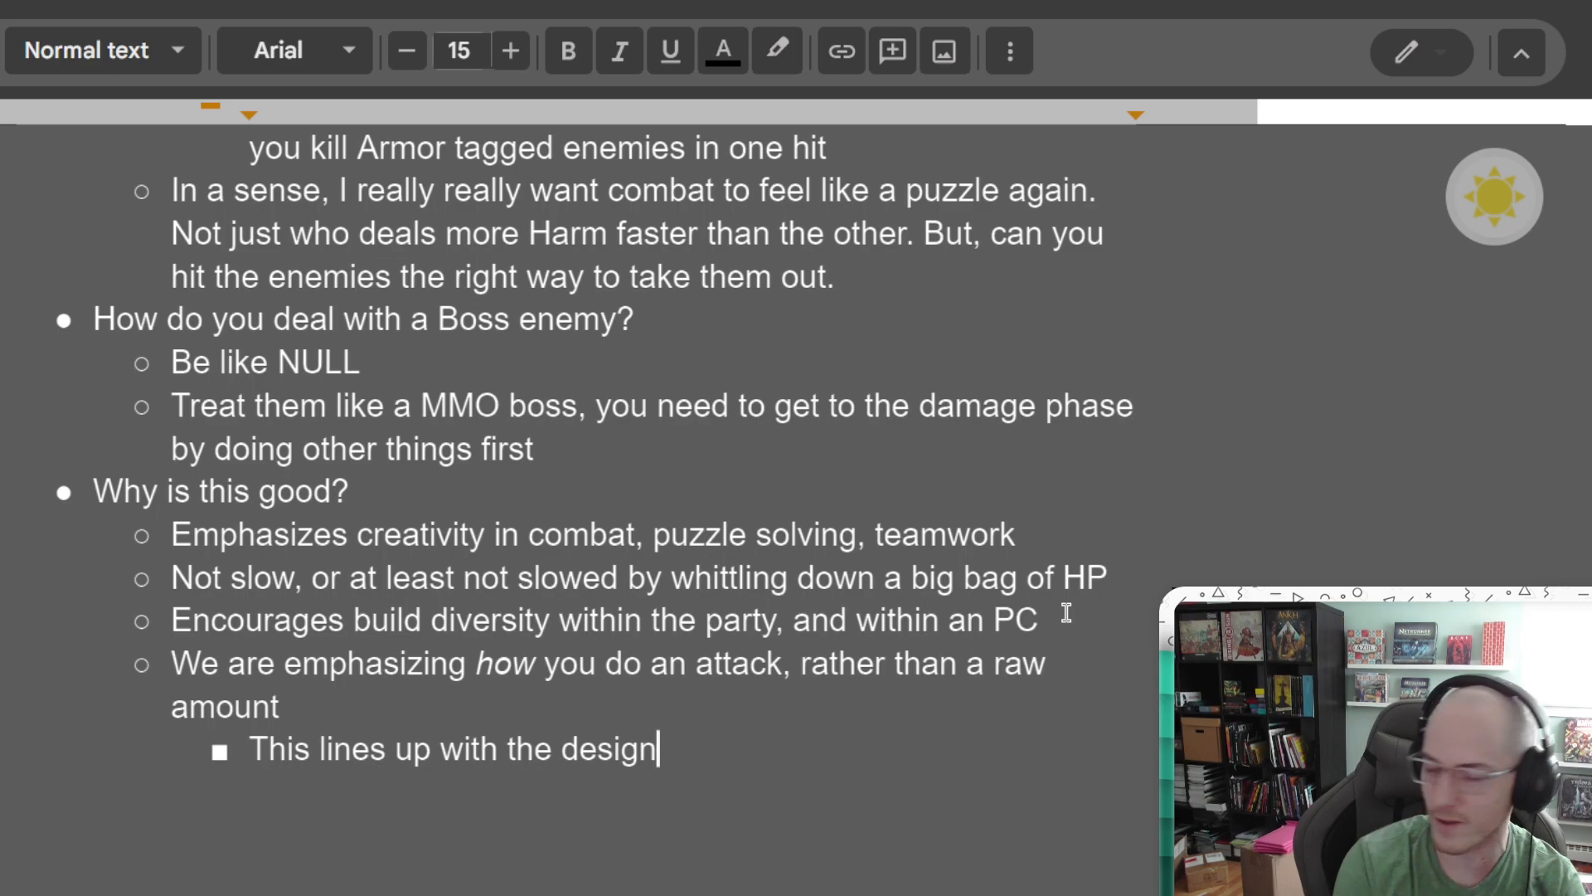
text( philo)
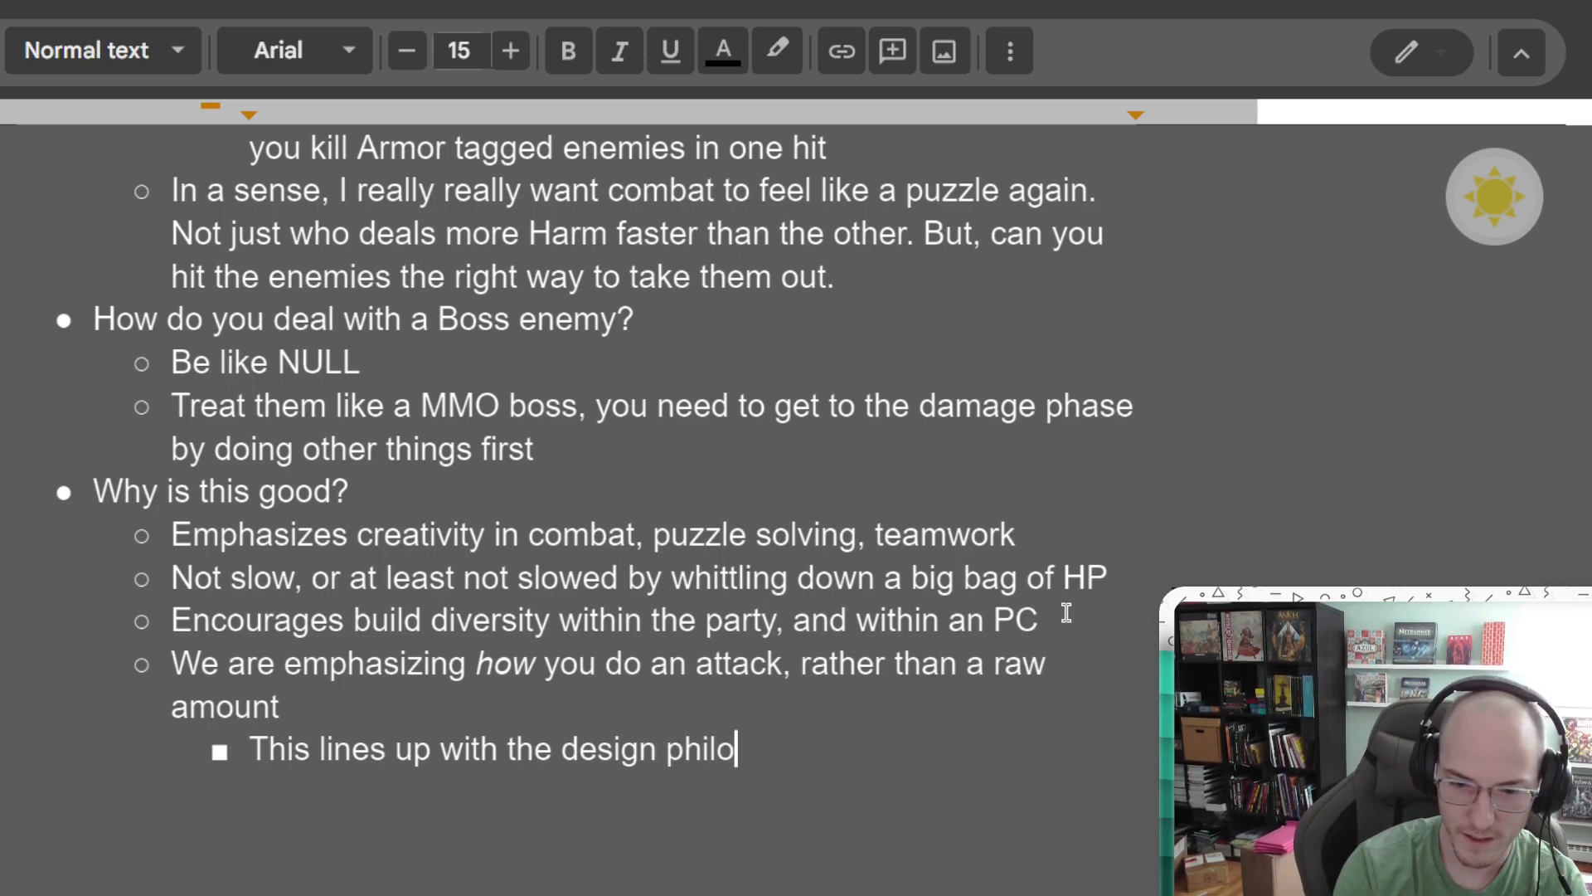
text(sophh)
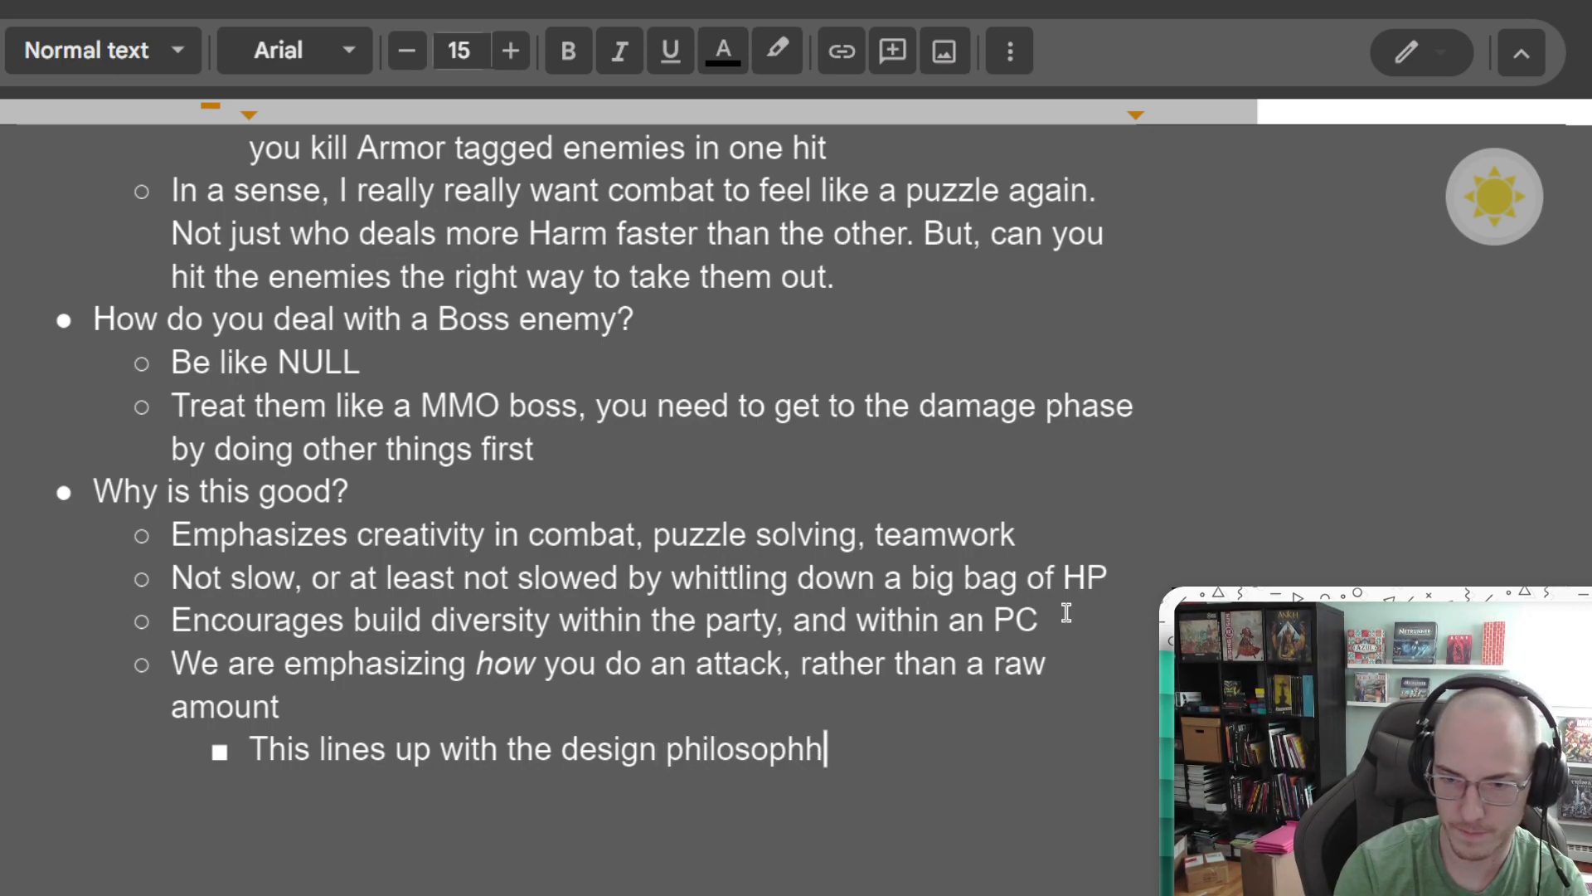
key(BackSpace)
text(y of )
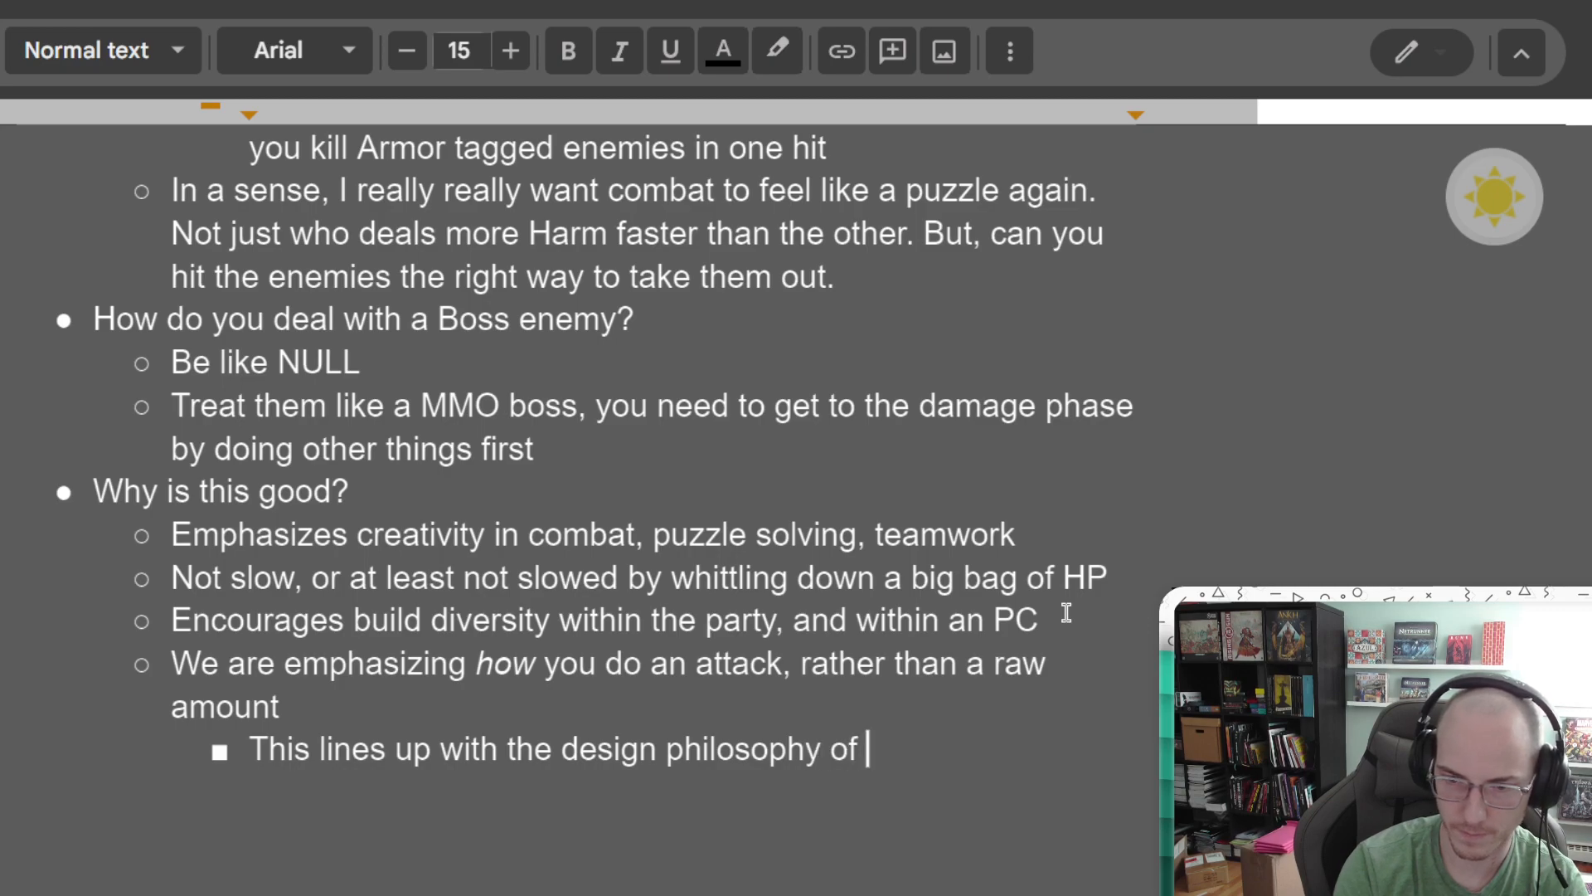
text(Approaches.)
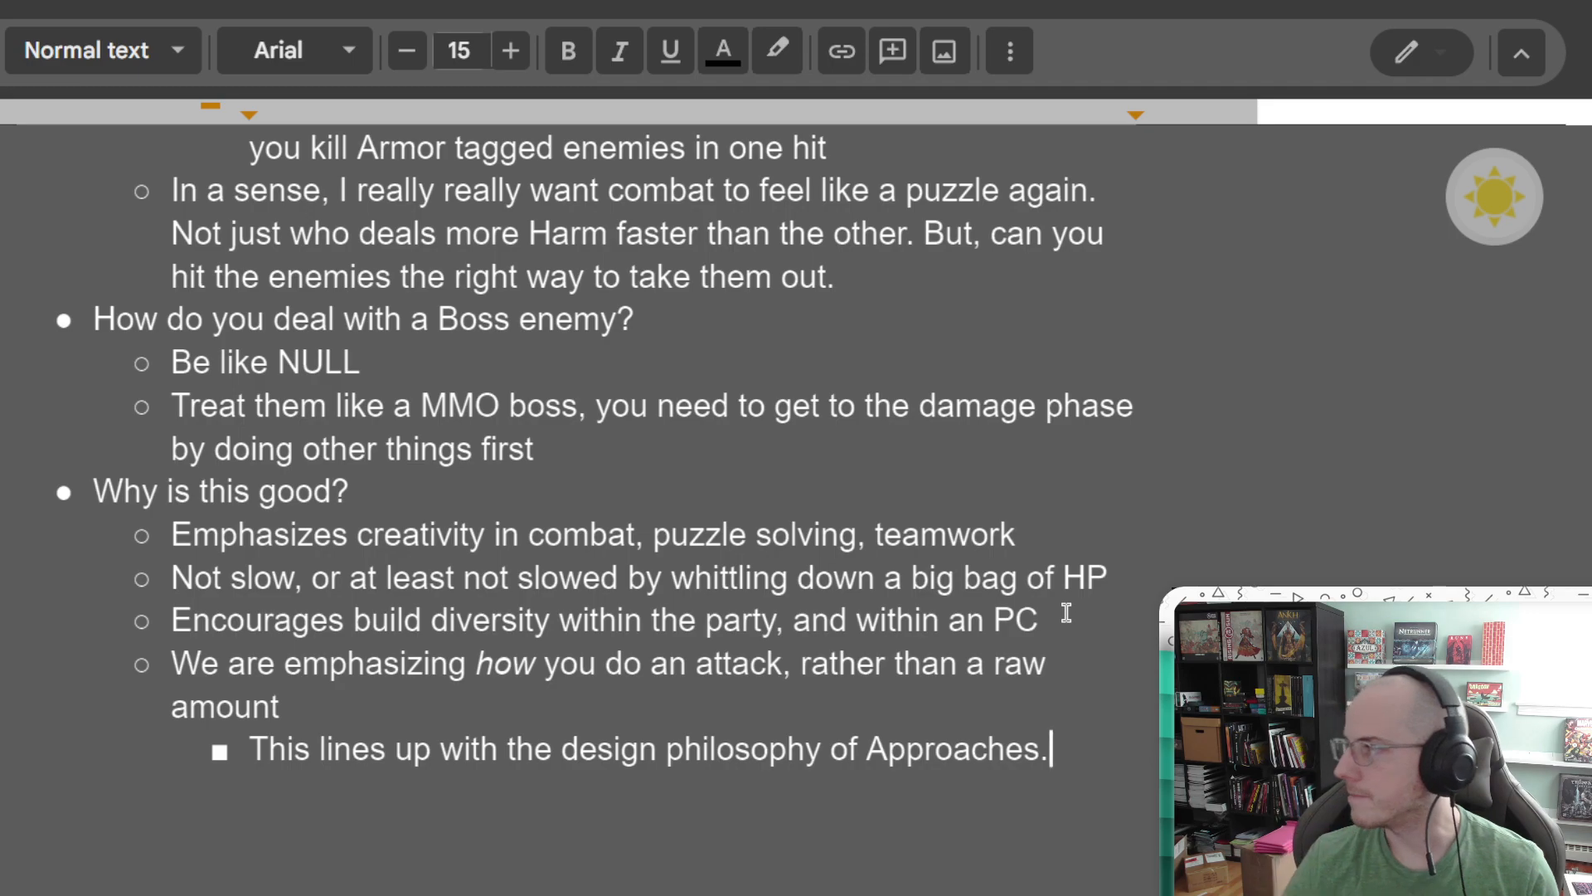
scroll(802, 651, down, 3)
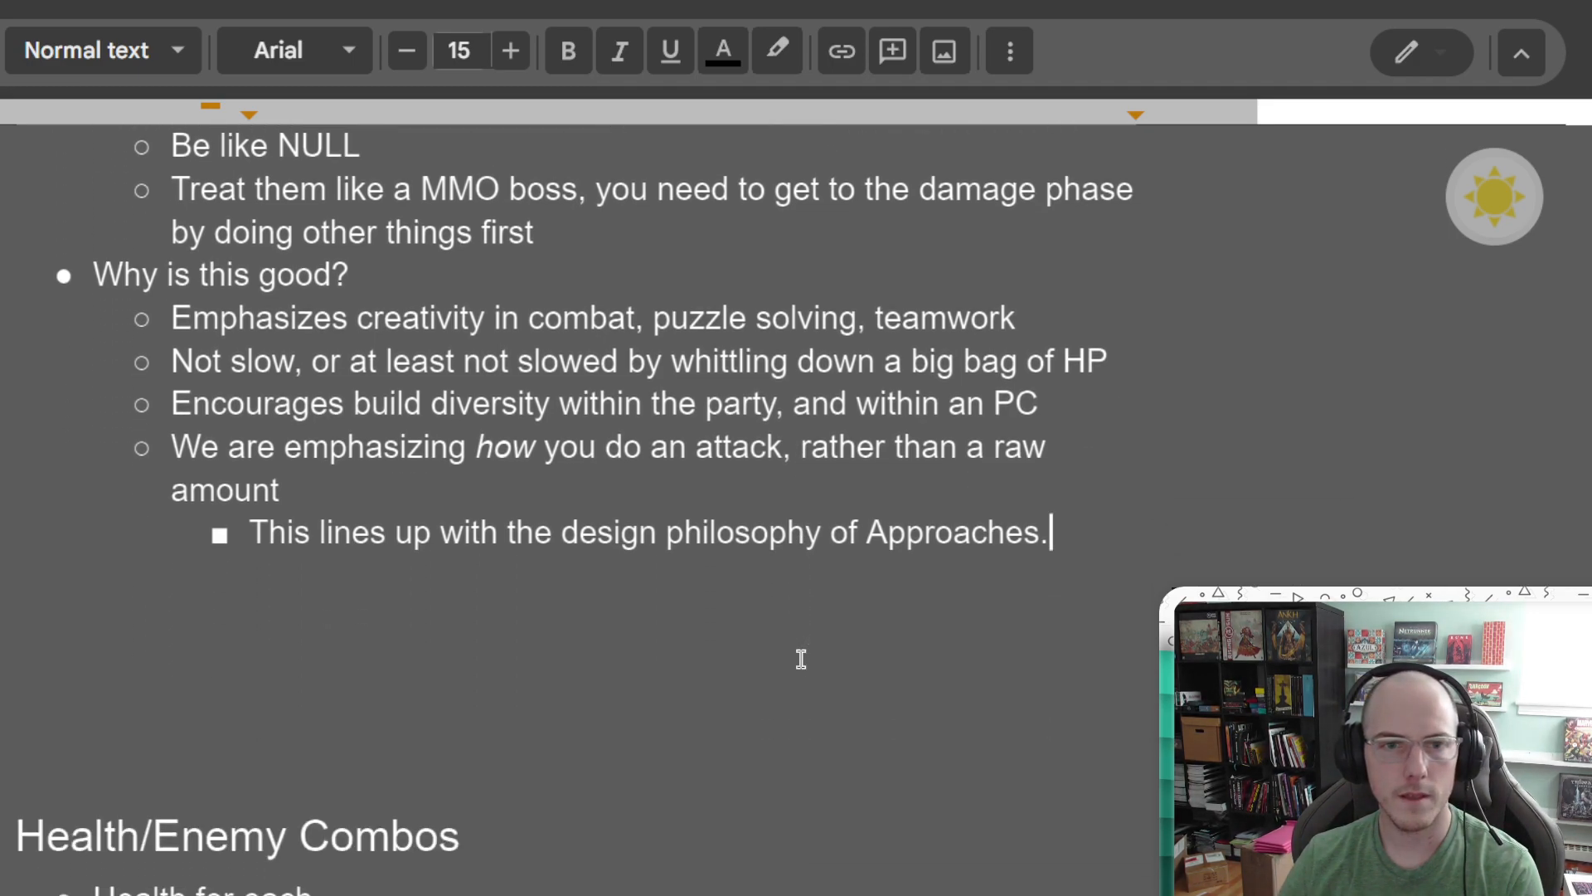